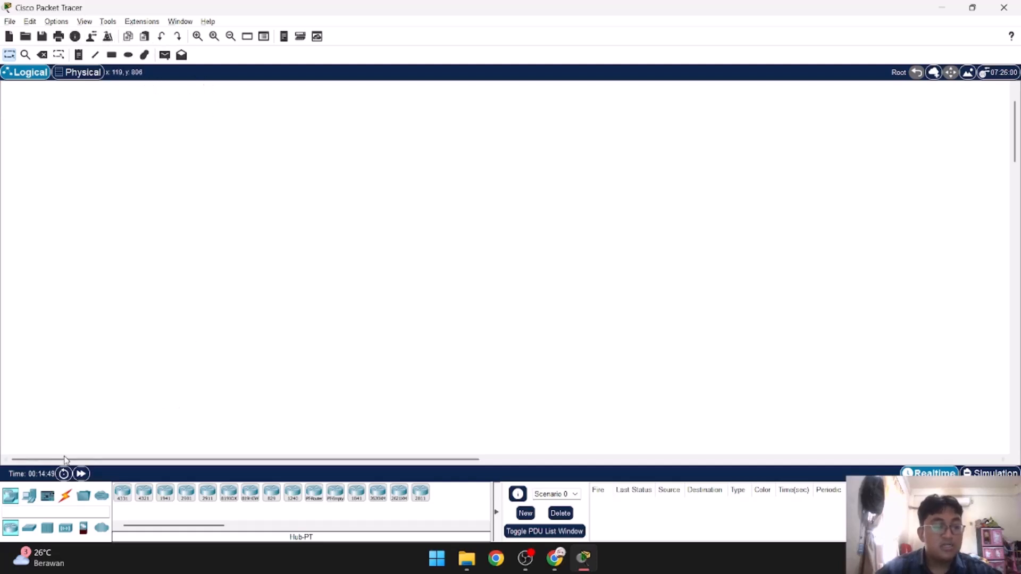
Step: Look through the router, switch and hub models offered under the network devices
click(11, 499)
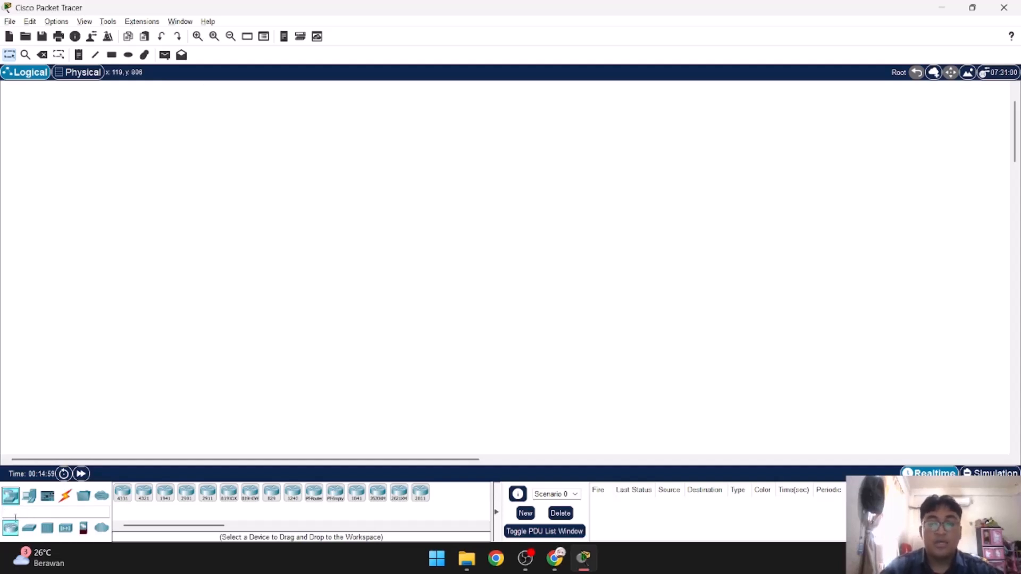
click(137, 511)
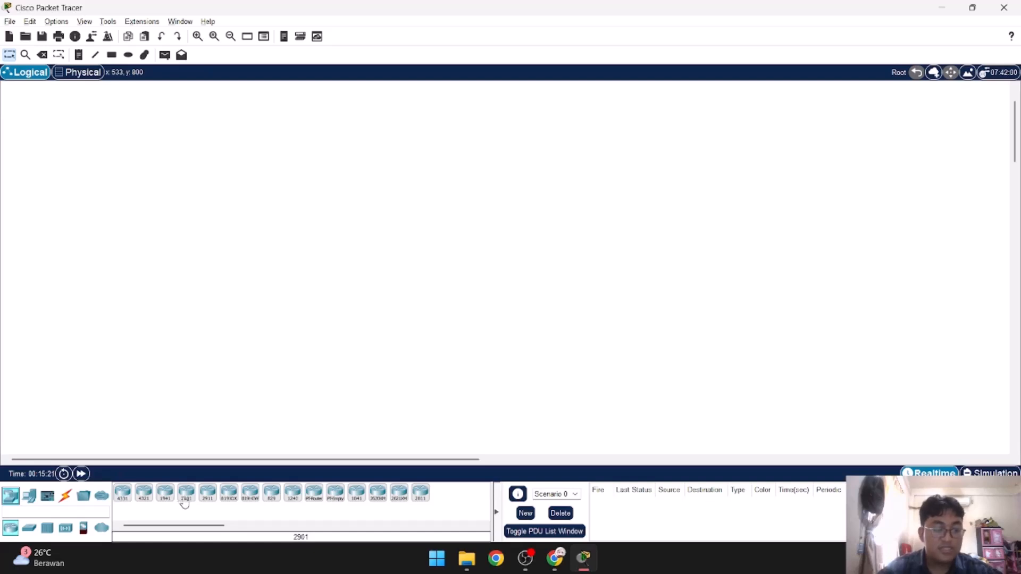
click(29, 529)
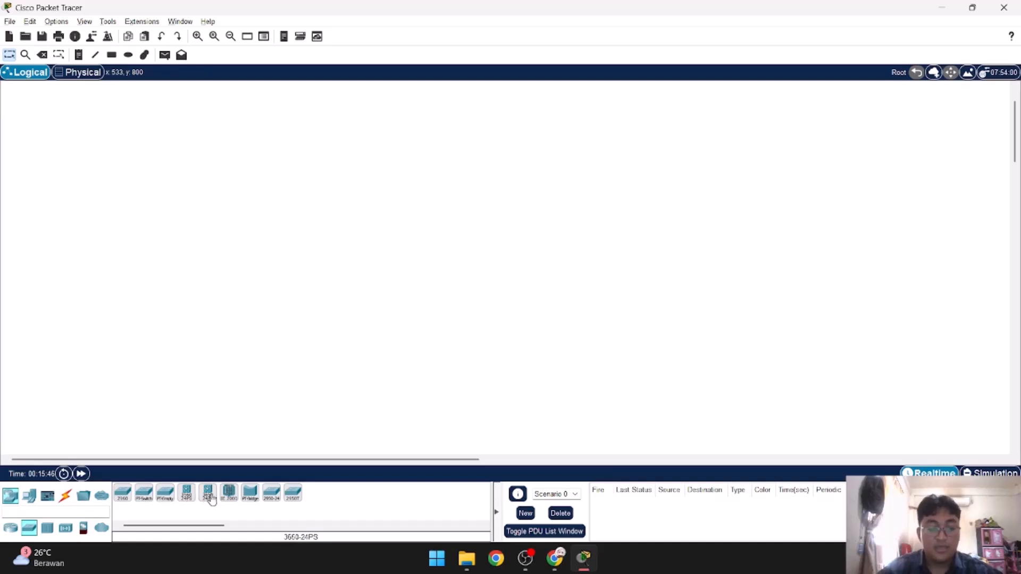
click(47, 528)
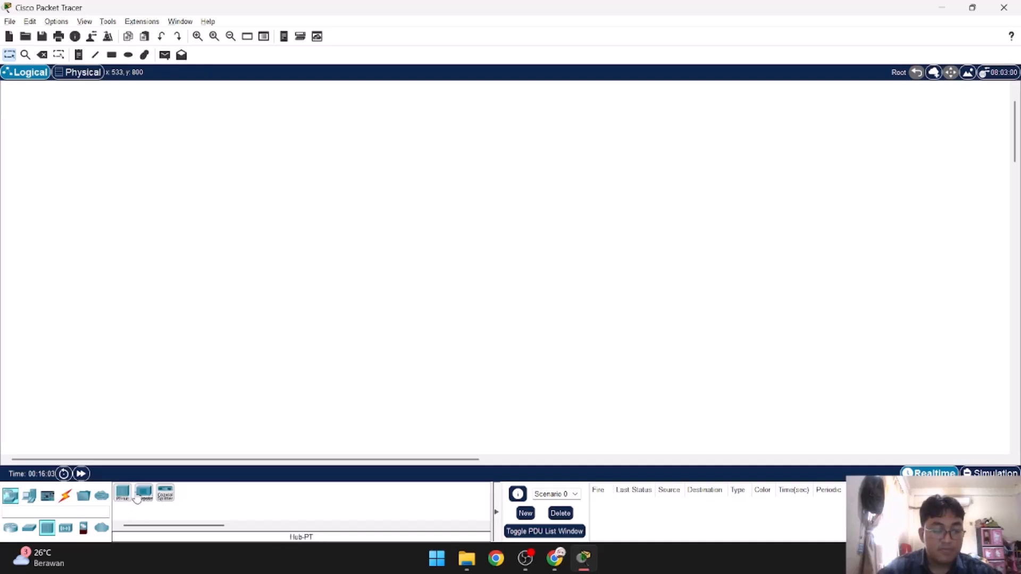
click(165, 495)
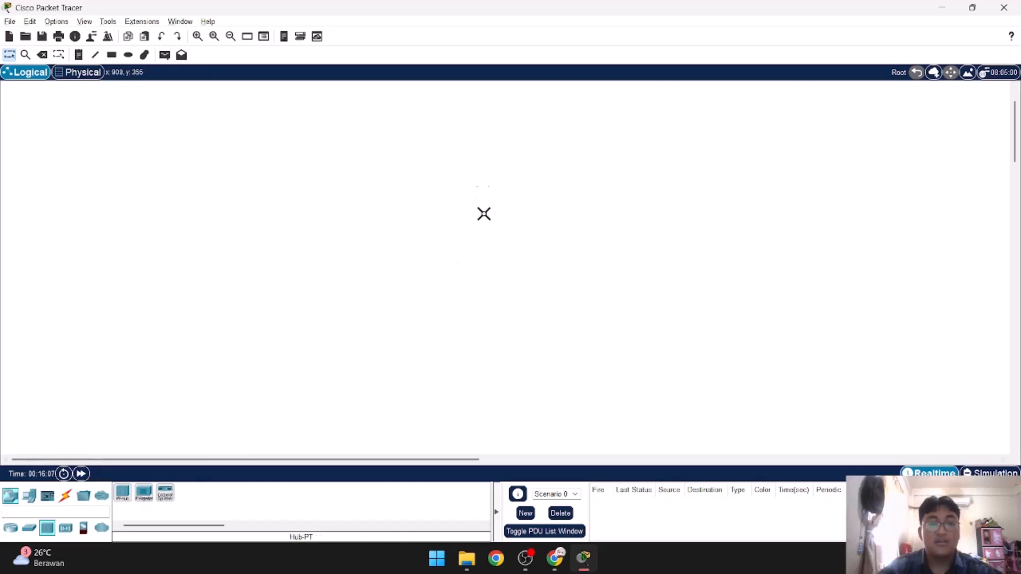
click(12, 529)
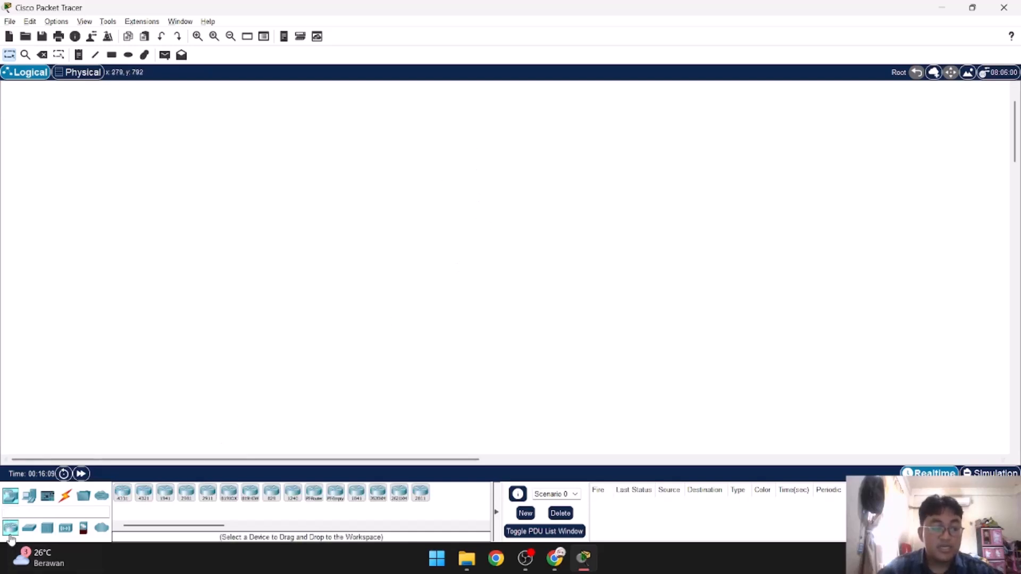
click(31, 528)
click(48, 529)
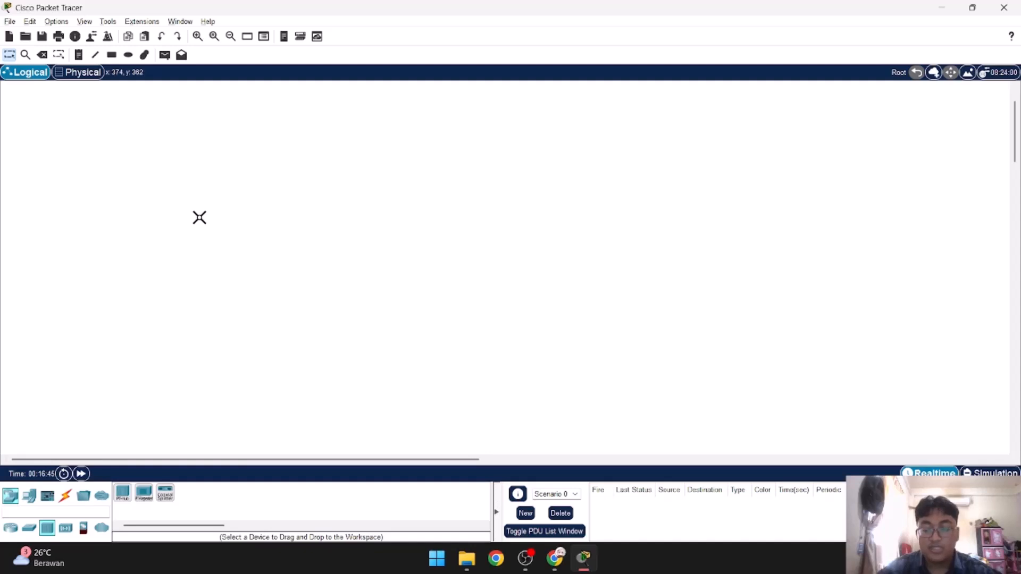
click(29, 528)
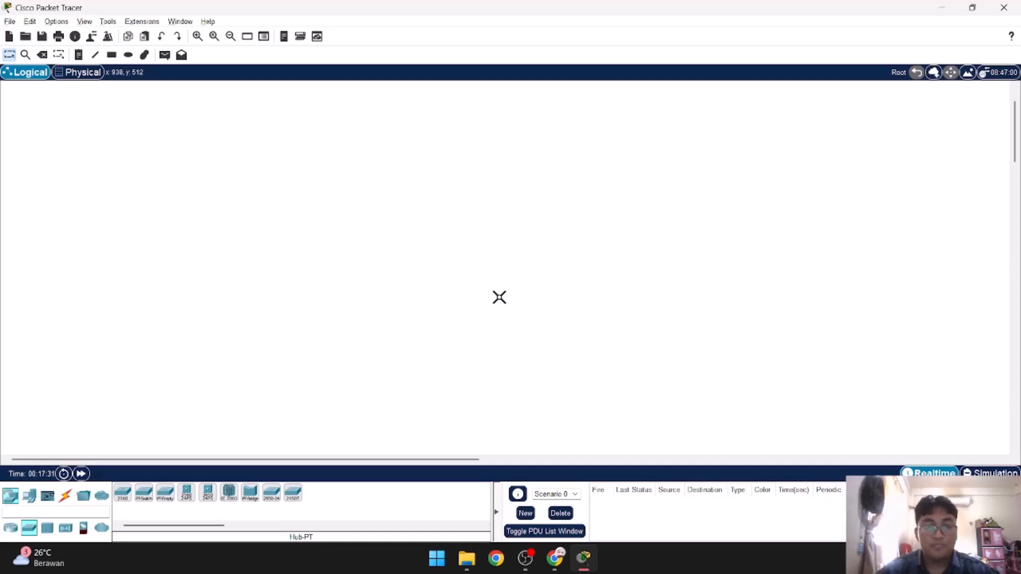
Step: Look through the available wireless devices, end devices and components
key(alt+Tab)
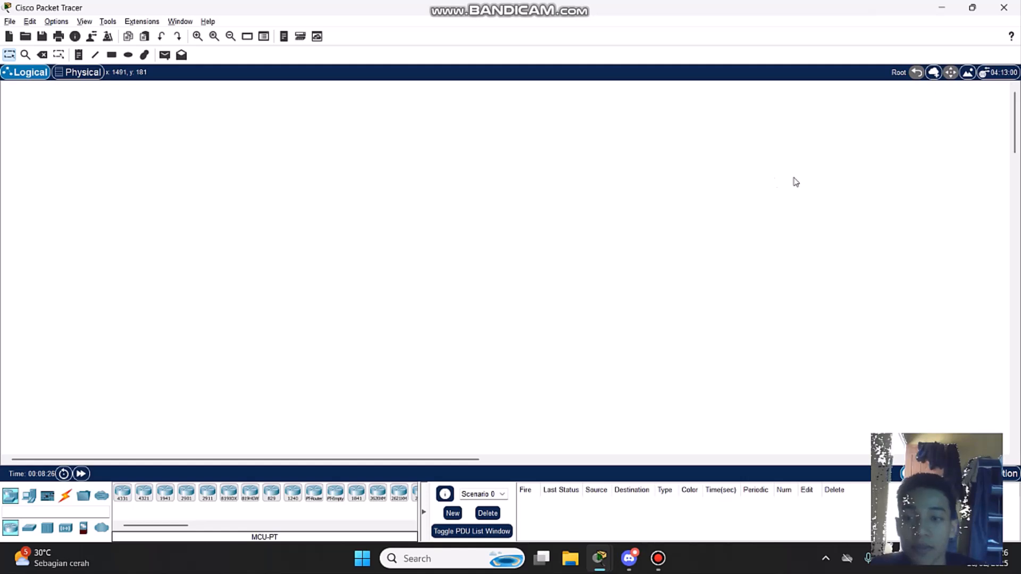
click(65, 529)
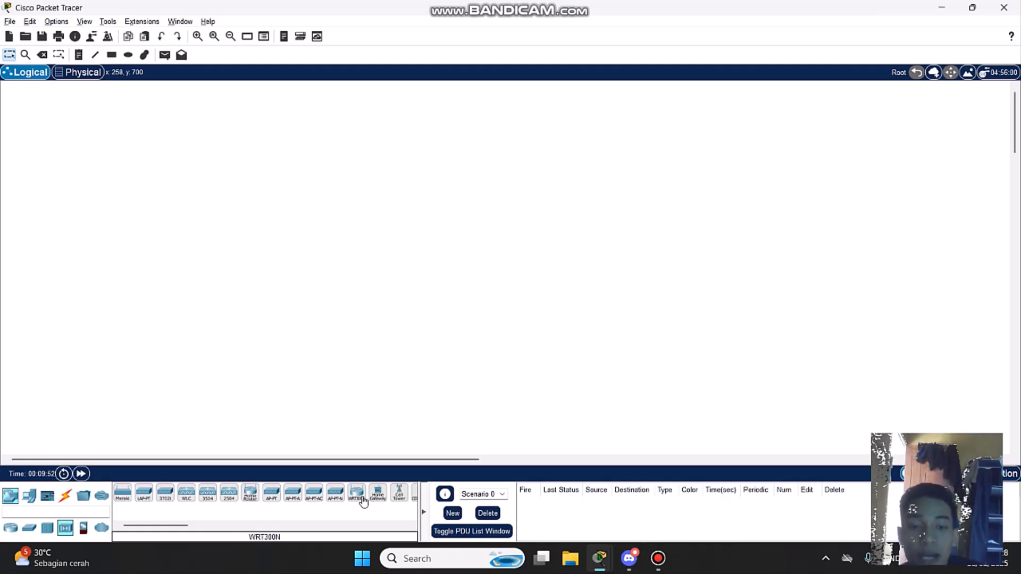
scroll(363, 501, down, 2)
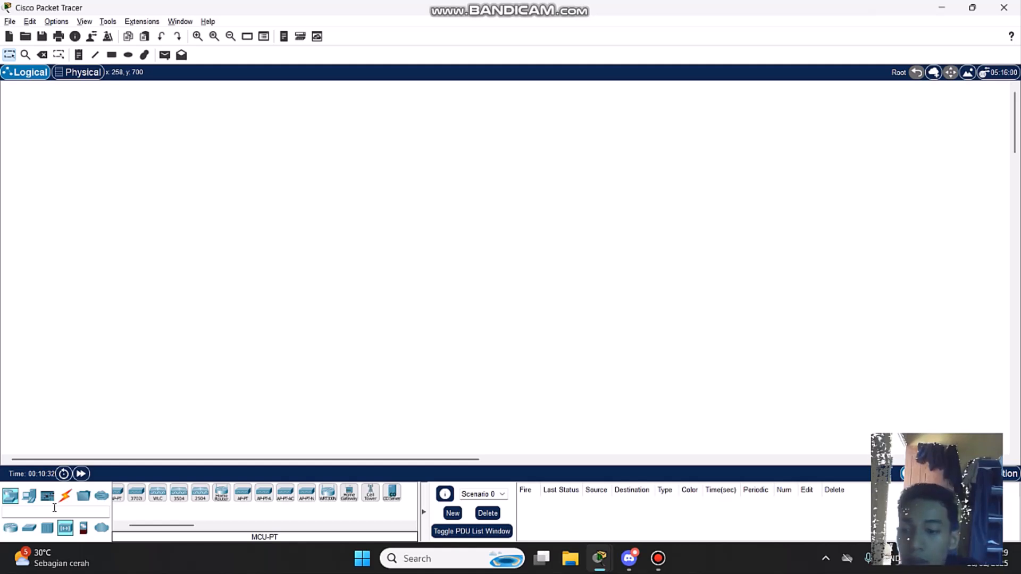
click(29, 498)
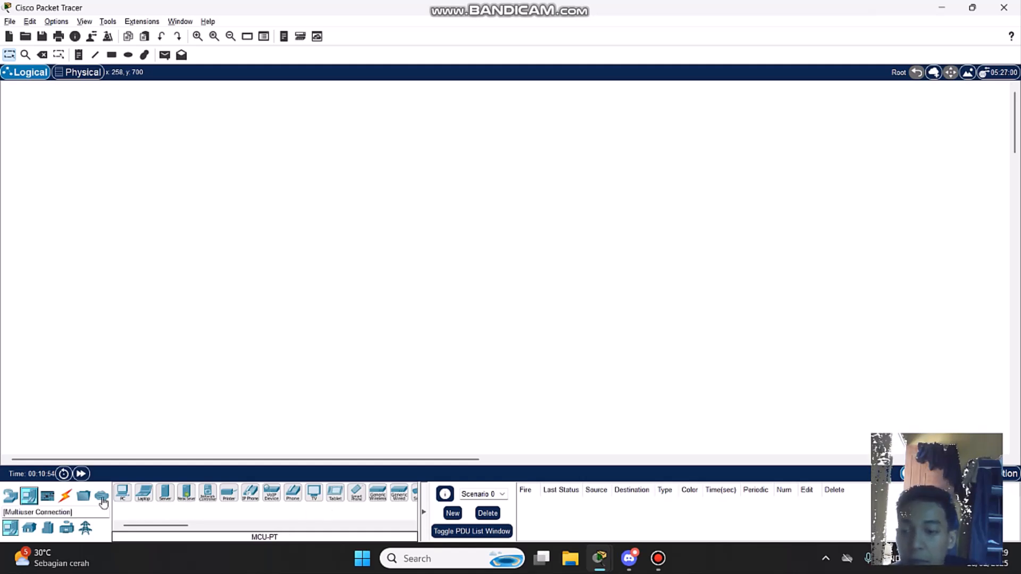
click(52, 498)
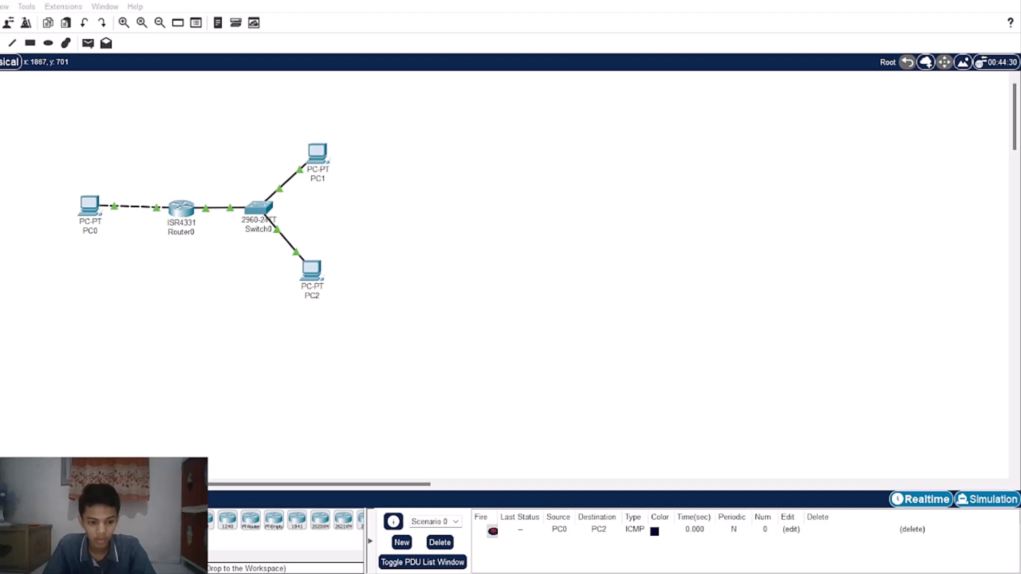
Step: Play the ICMP packet from PC0 to PC2 in Simulation mode with a widened event list, pausing playback to follow its hops
click(986, 499)
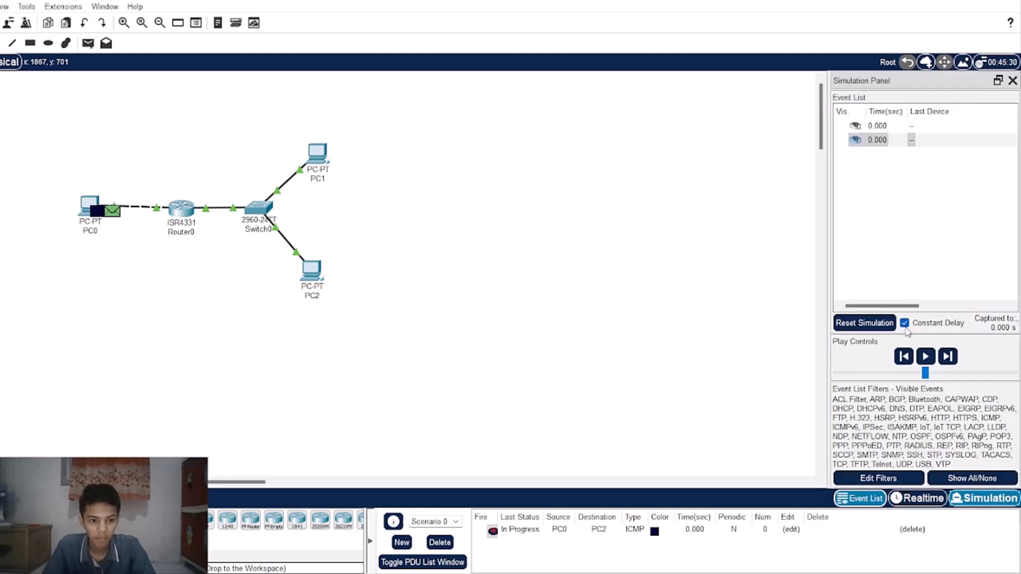
drag(726, 219, 565, 219)
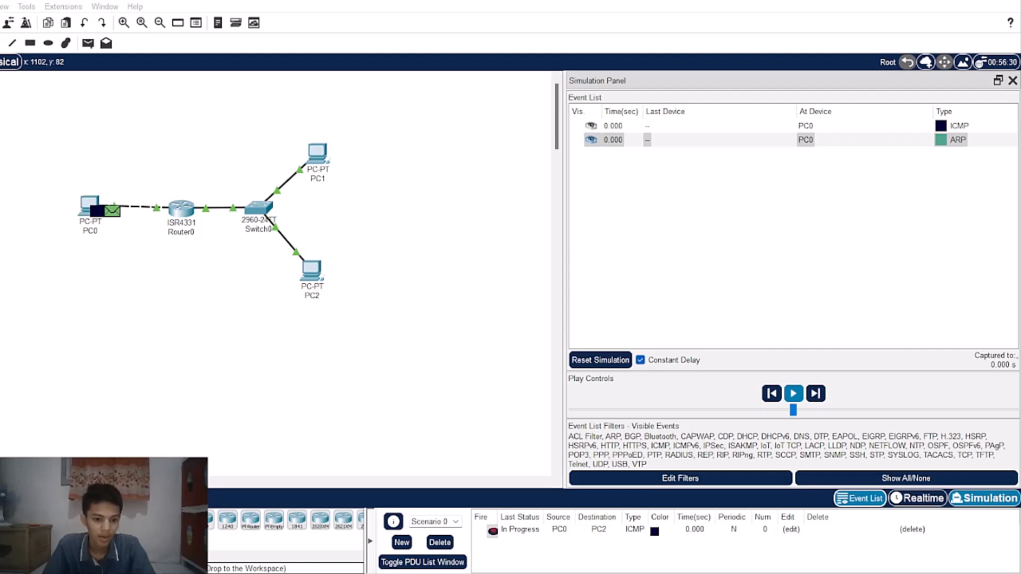
click(793, 394)
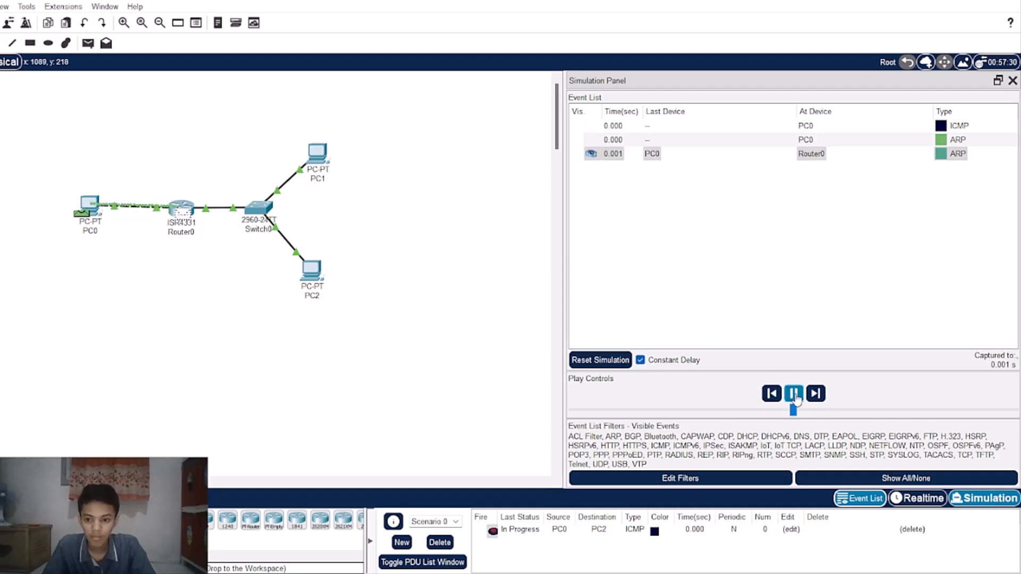
click(795, 399)
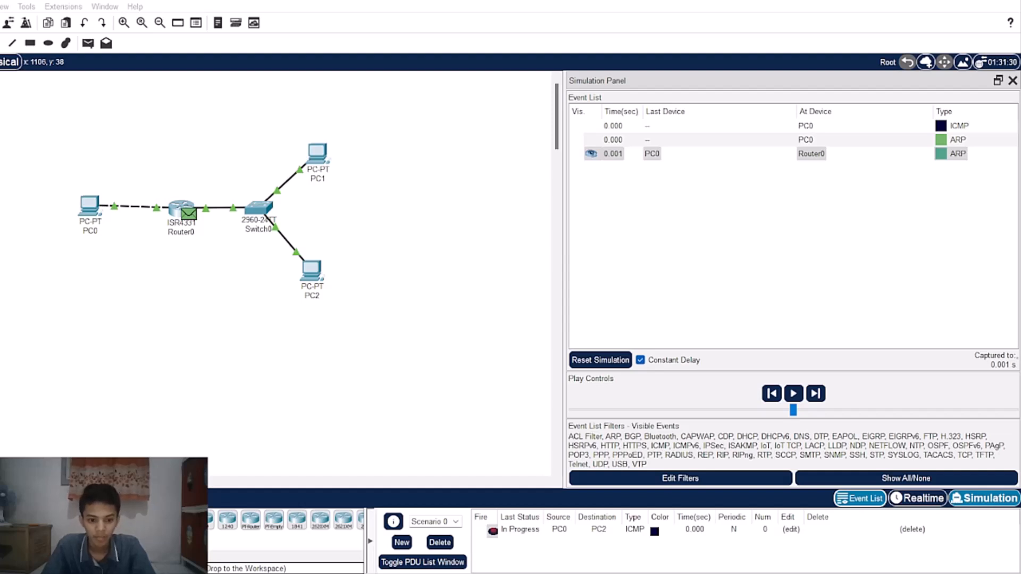
click(794, 394)
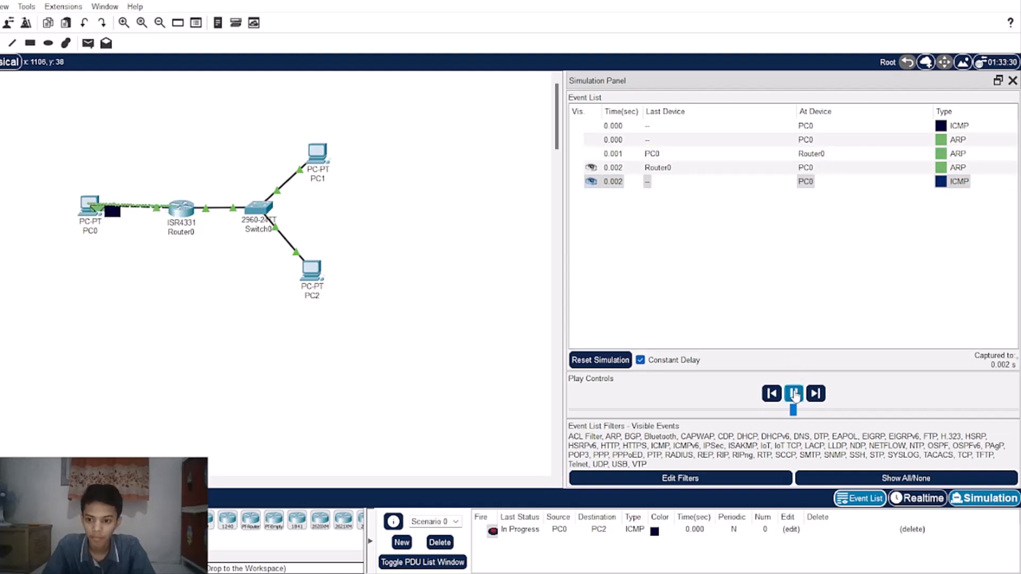
click(794, 395)
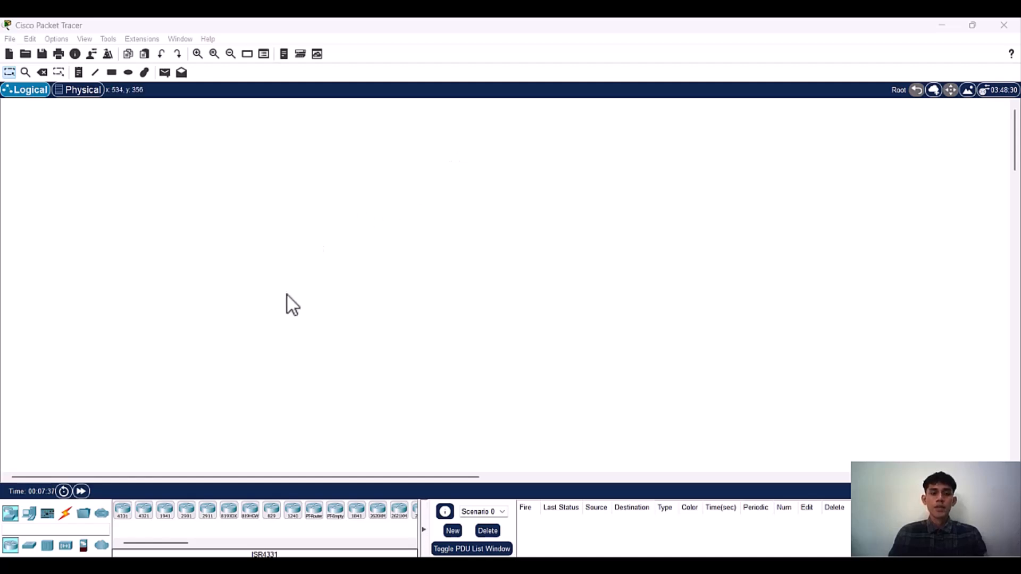
Step: Place a 2960 switch in the upper part of the empty logical workspace
click(29, 545)
click(122, 511)
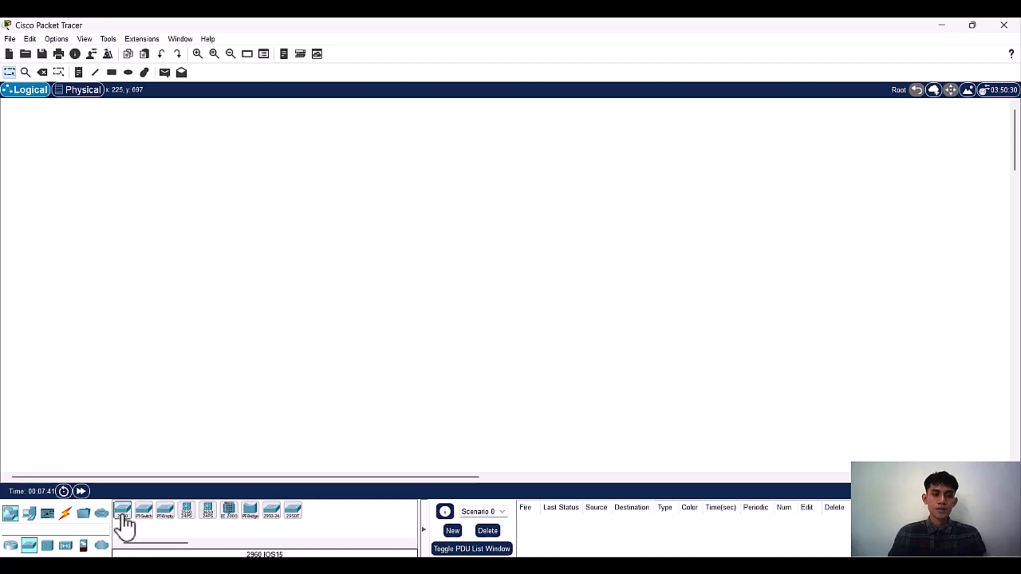
click(293, 205)
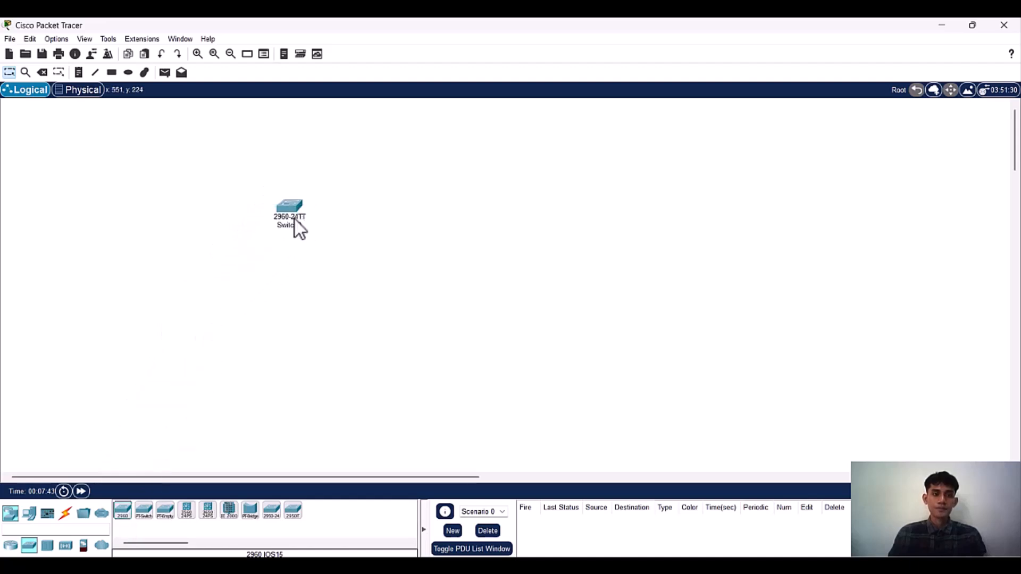
Step: Add two PCs and one laptop in a row below the switch
click(64, 514)
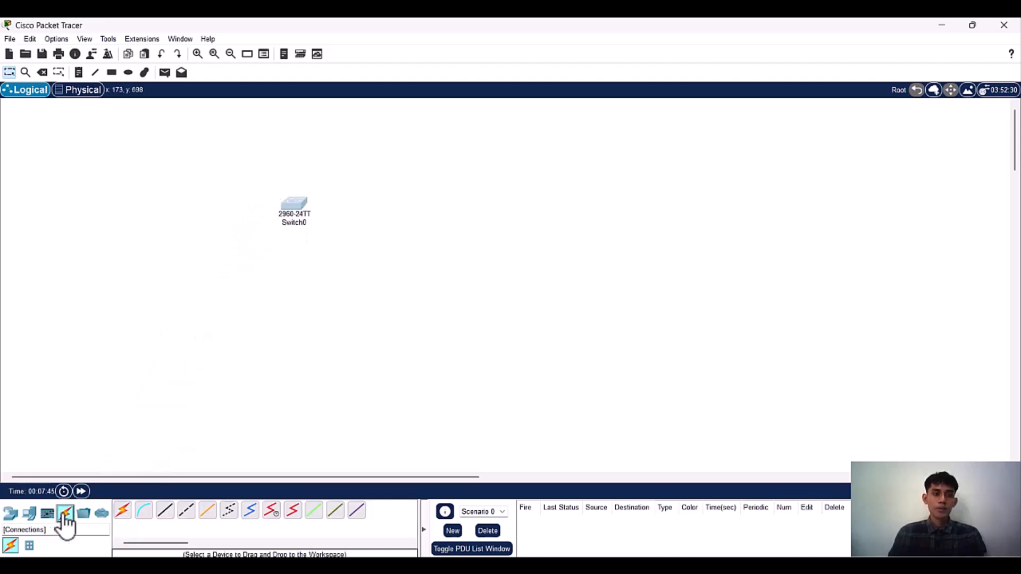
click(30, 516)
click(121, 512)
click(253, 296)
click(126, 514)
click(309, 304)
click(144, 511)
click(356, 295)
Step: Space the two PCs and the laptop farther apart beneath the switch
drag(245, 294, 237, 282)
drag(307, 306, 297, 304)
drag(363, 295, 366, 286)
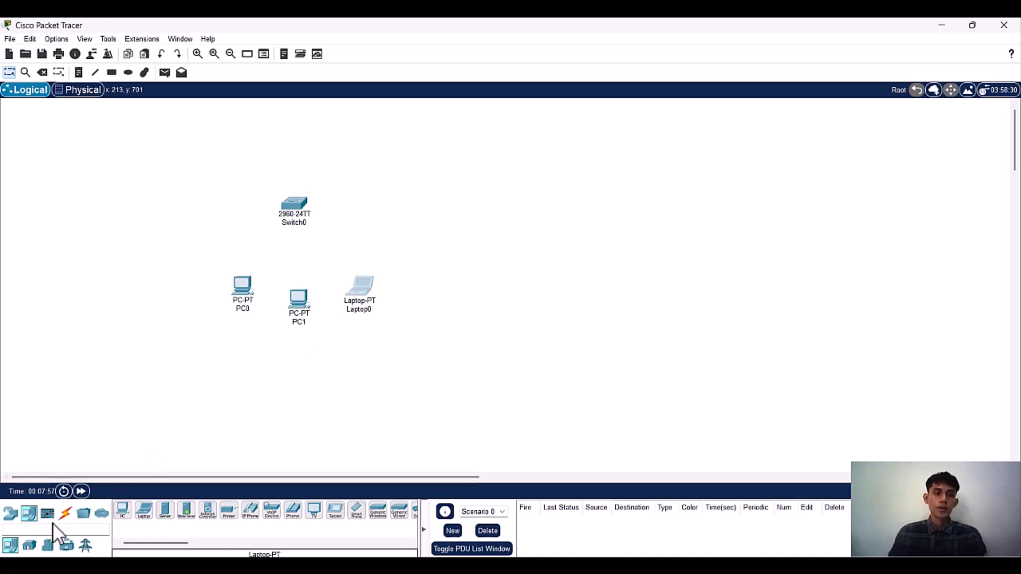
Step: Connect the switch's FastEthernet0/1 to PC0's FastEthernet0 with a Copper Straight-Through cable
click(65, 513)
click(166, 514)
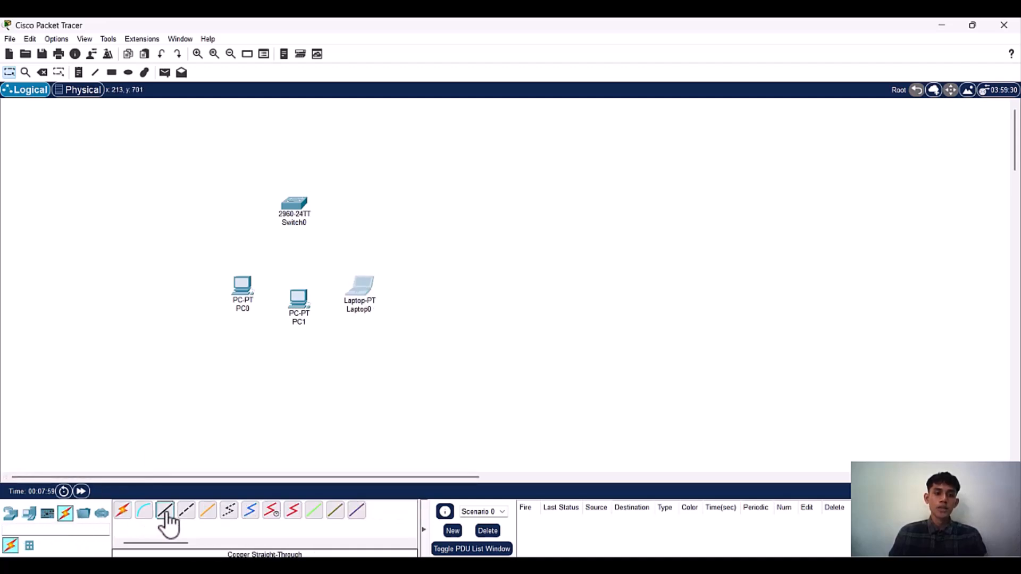
click(294, 209)
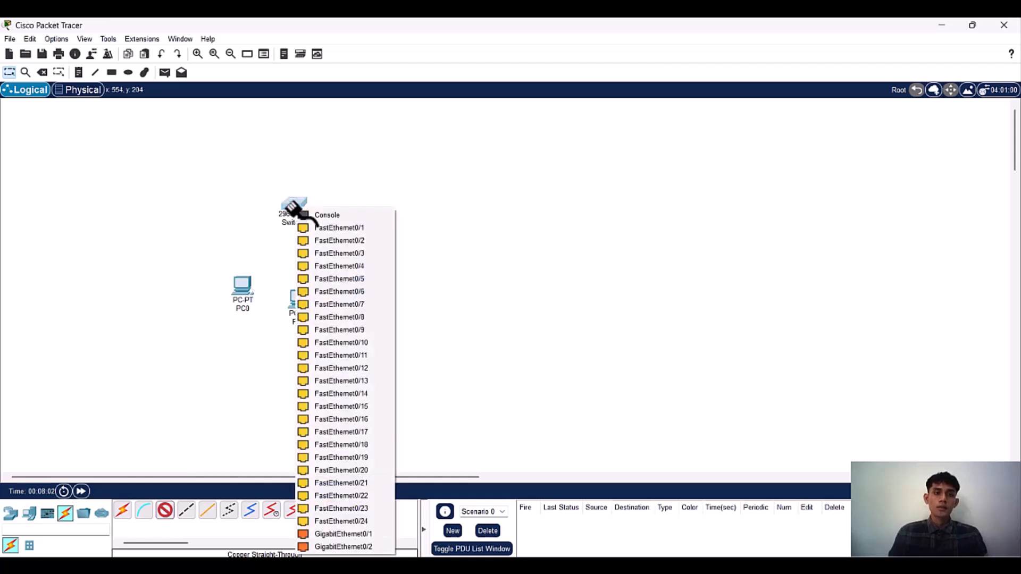
click(318, 228)
click(242, 292)
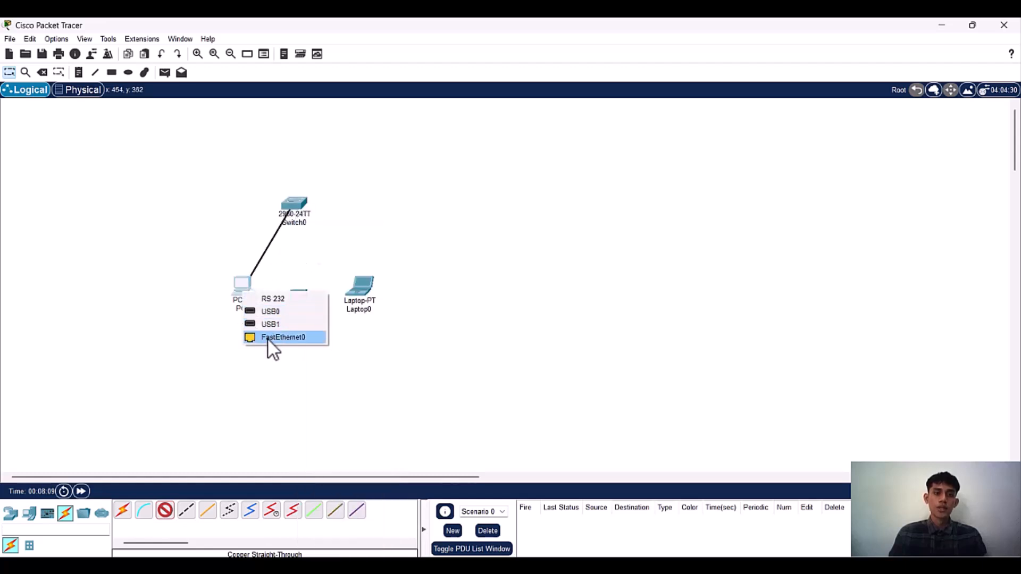
click(268, 337)
Step: Connect the switch's FastEthernet0/2 to PC1's FastEthernet0 with a Copper Straight-Through cable
click(164, 512)
click(297, 205)
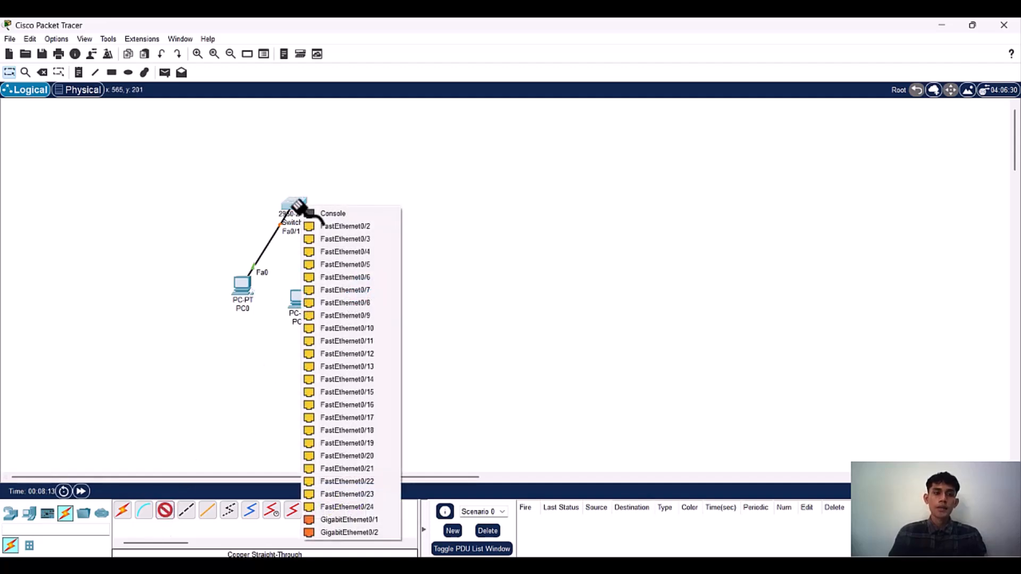
click(324, 226)
click(299, 311)
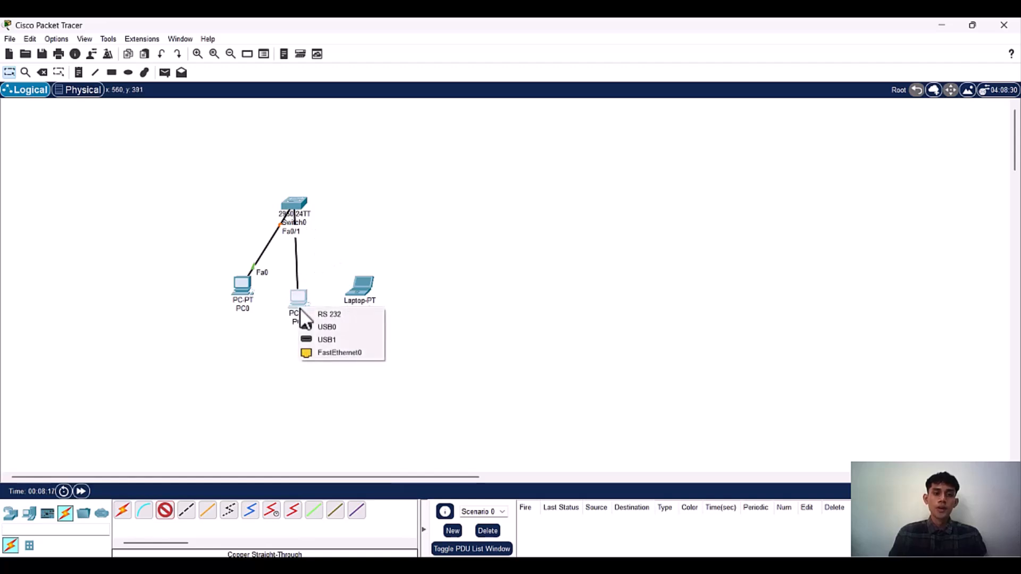
click(314, 352)
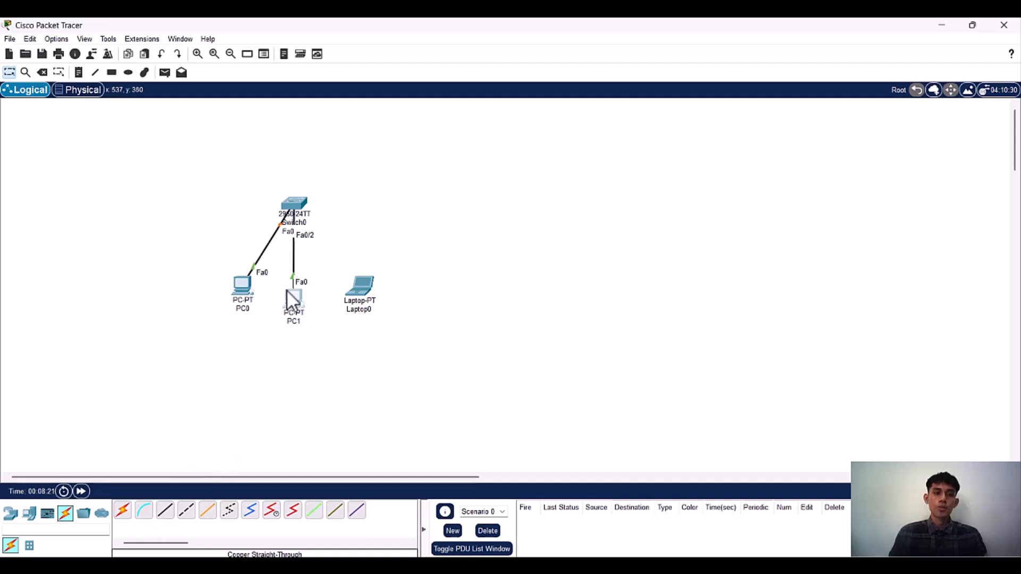
Step: Connect the switch's FastEthernet0/3 to Laptop0's FastEthernet0 with a Copper Straight-Through cable
click(166, 512)
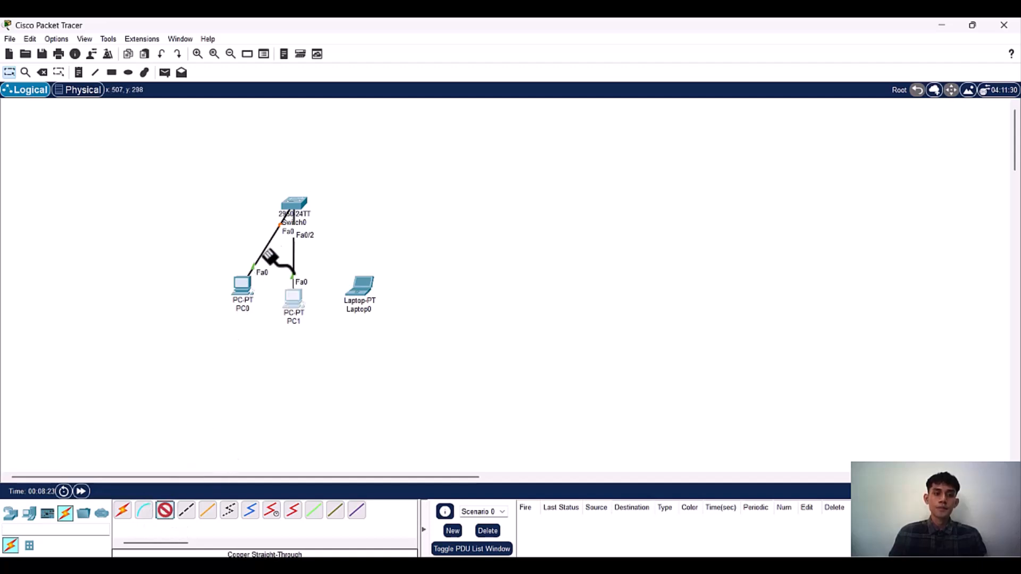
click(295, 207)
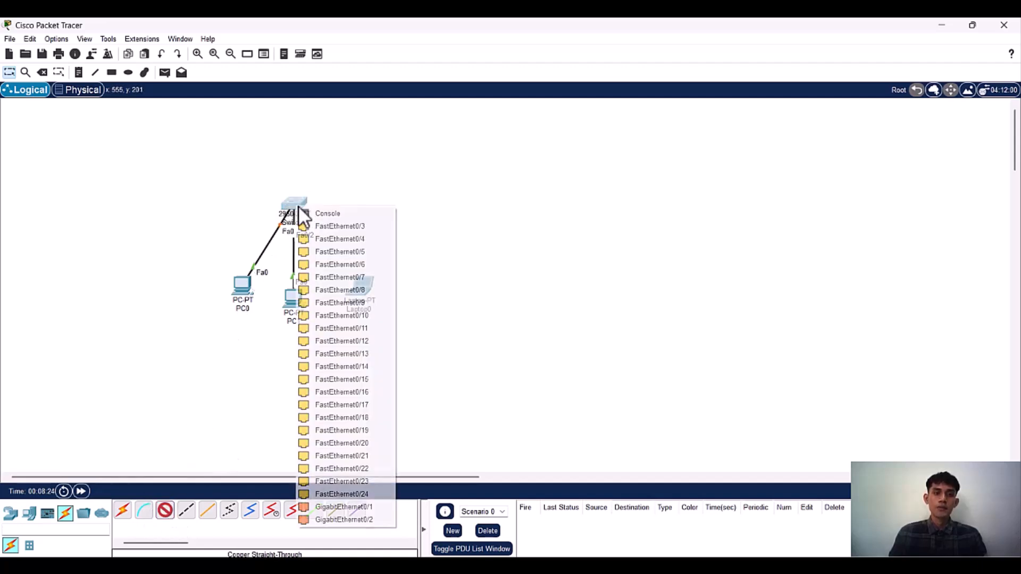
click(326, 224)
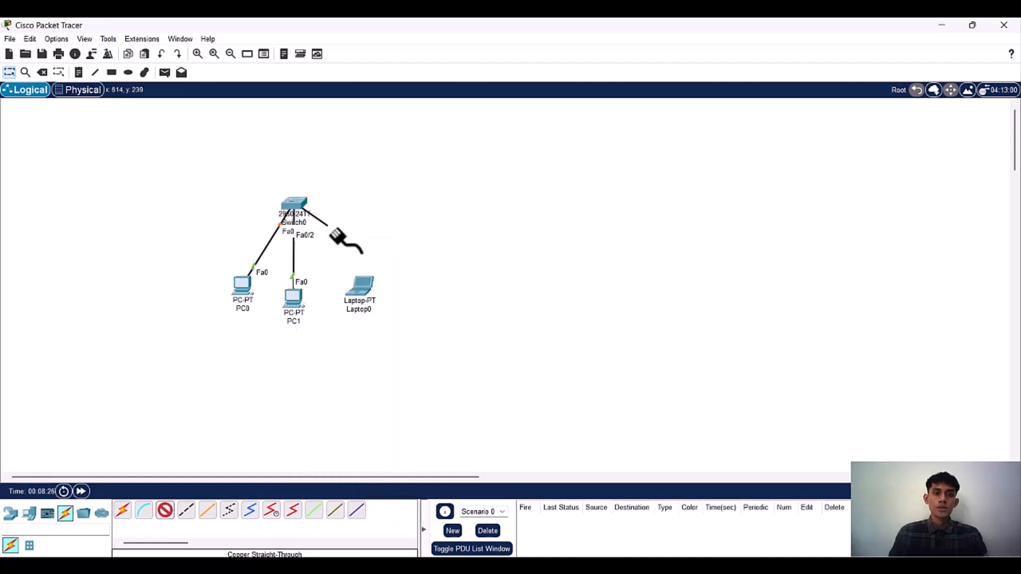
click(354, 287)
click(388, 331)
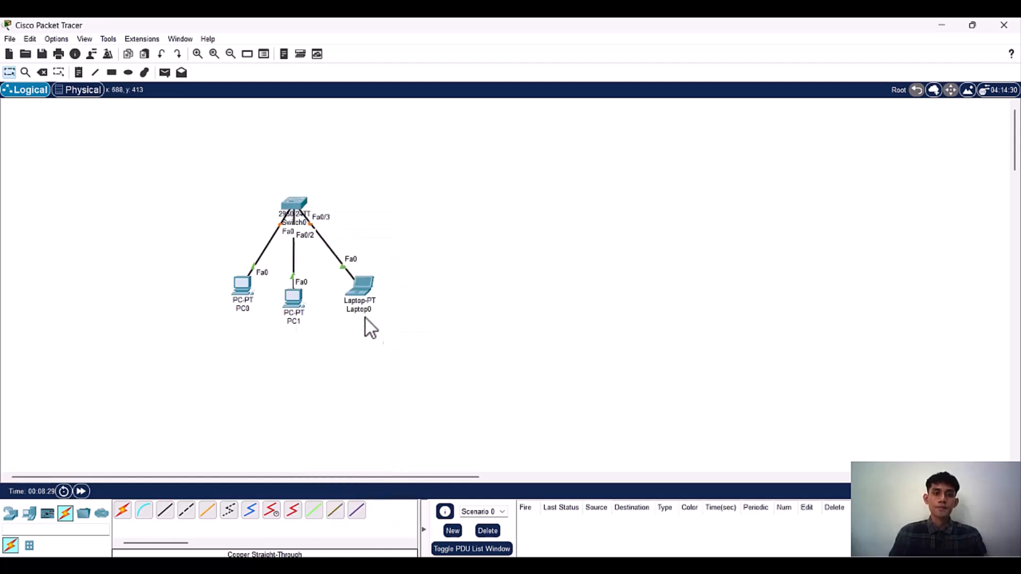
Step: Tidy the topology by moving PC0 slightly outward and PC1 farther below the switch
drag(240, 296, 231, 291)
drag(293, 309, 292, 322)
click(356, 290)
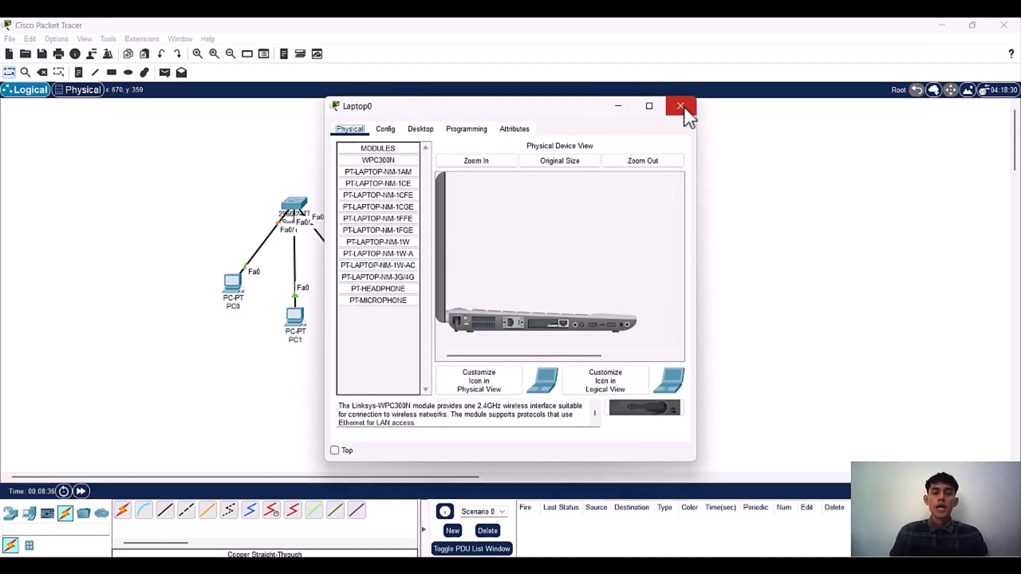
click(683, 107)
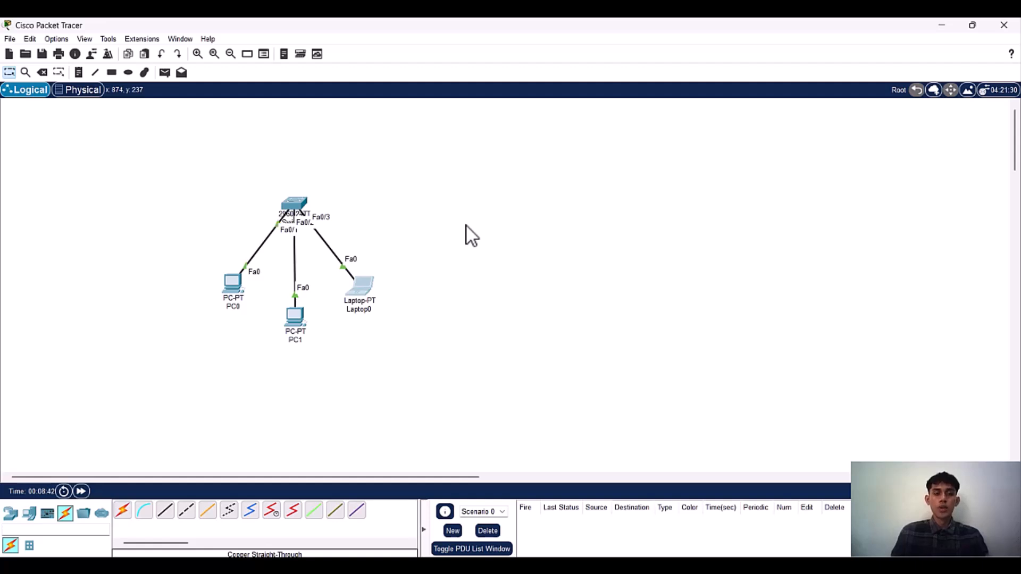
Step: Set PC0's static IPv4 address to 192.168.10.2 with the default subnet mask 255.255.255.0
click(233, 292)
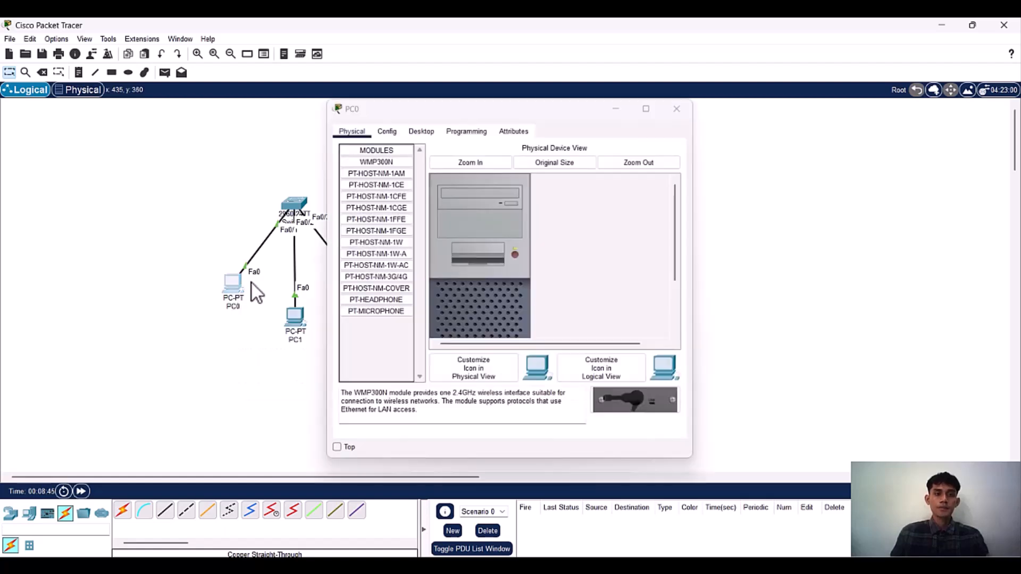
click(228, 287)
drag(516, 103, 612, 64)
click(527, 93)
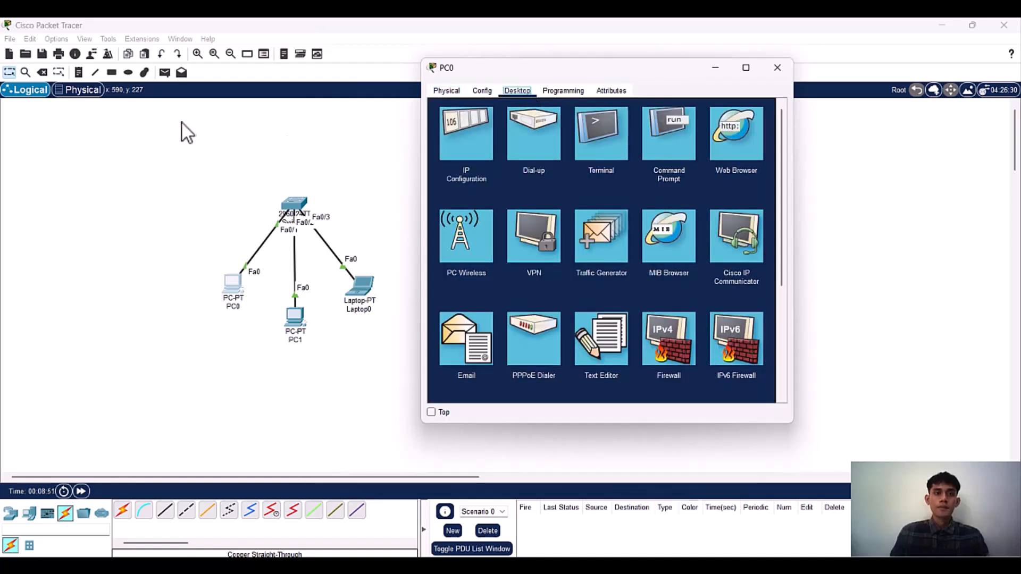
click(117, 125)
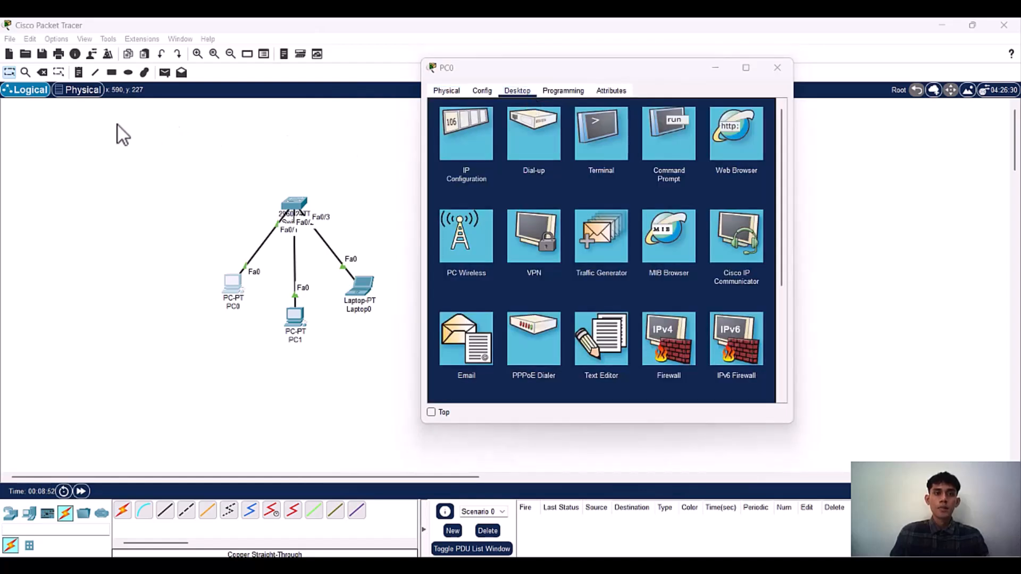
click(478, 133)
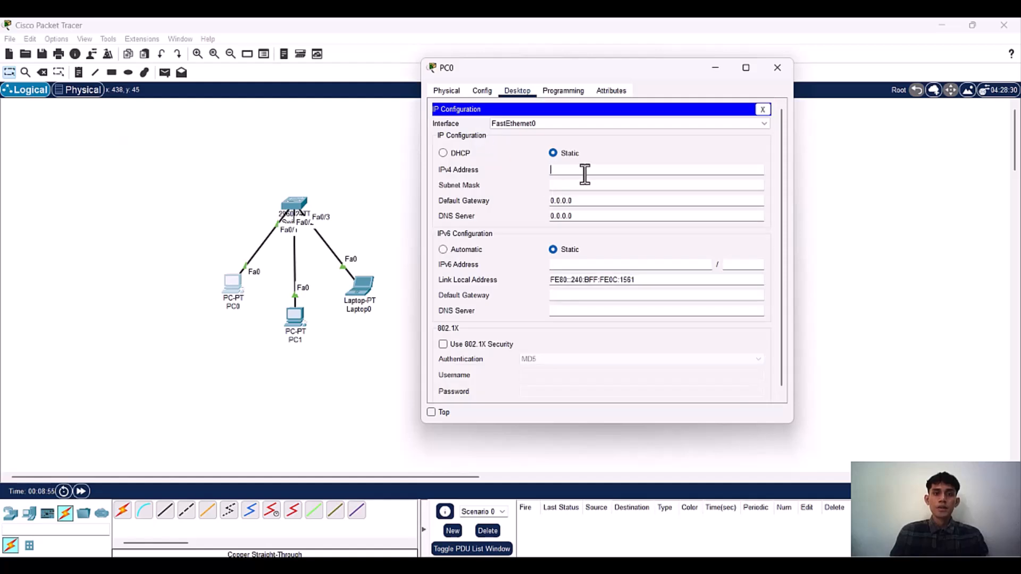
click(585, 174)
text(192)
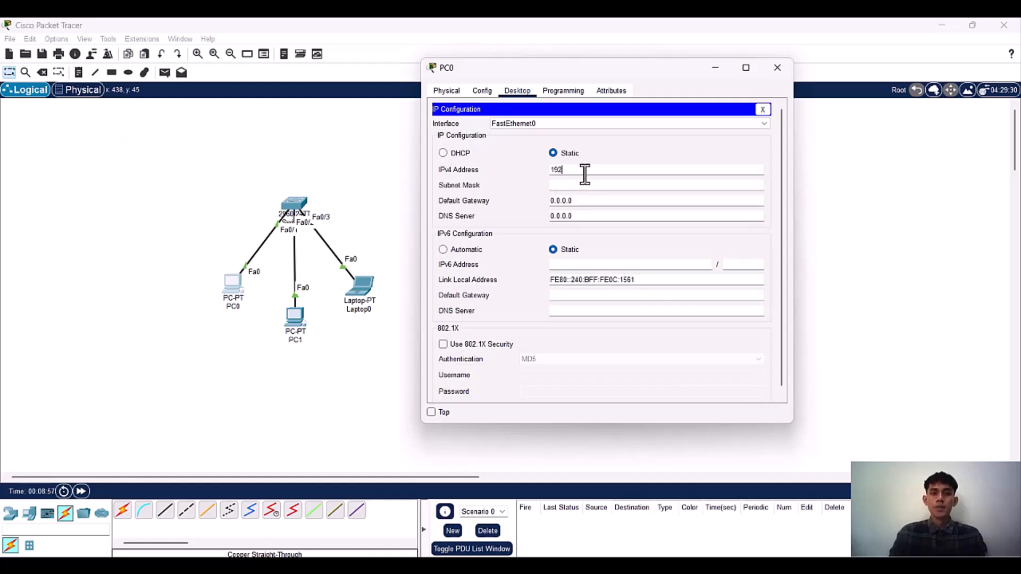
text(.168.10)
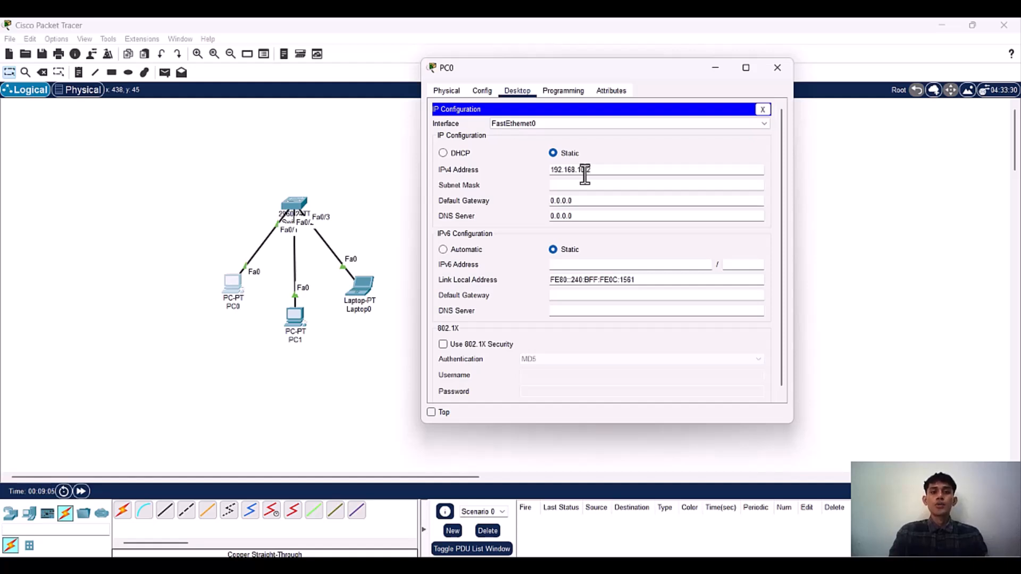
key(Tab)
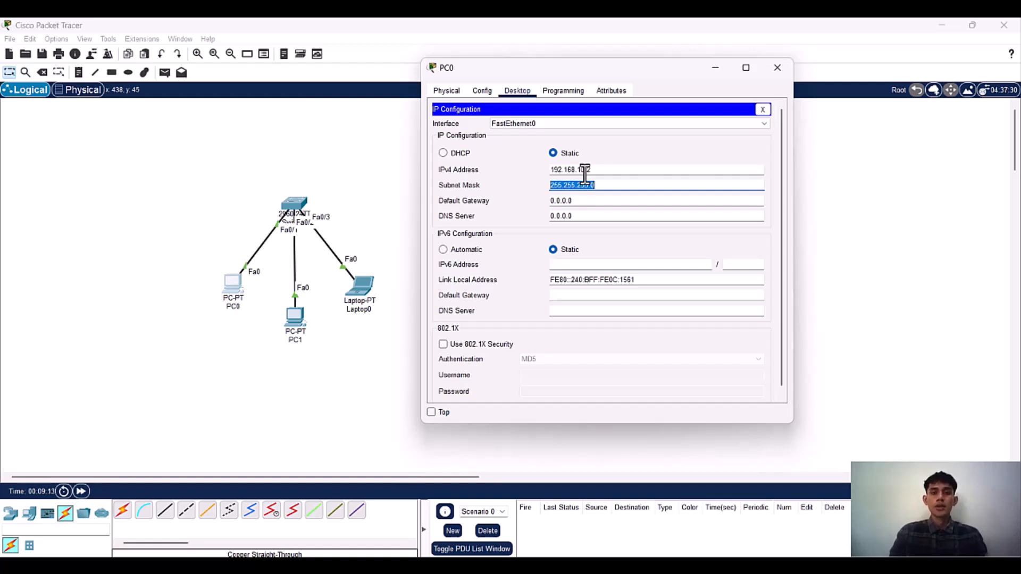
Step: Set PC0's IPv4 default gateway to 192.168.10.1 and close its configuration window
key(Tab)
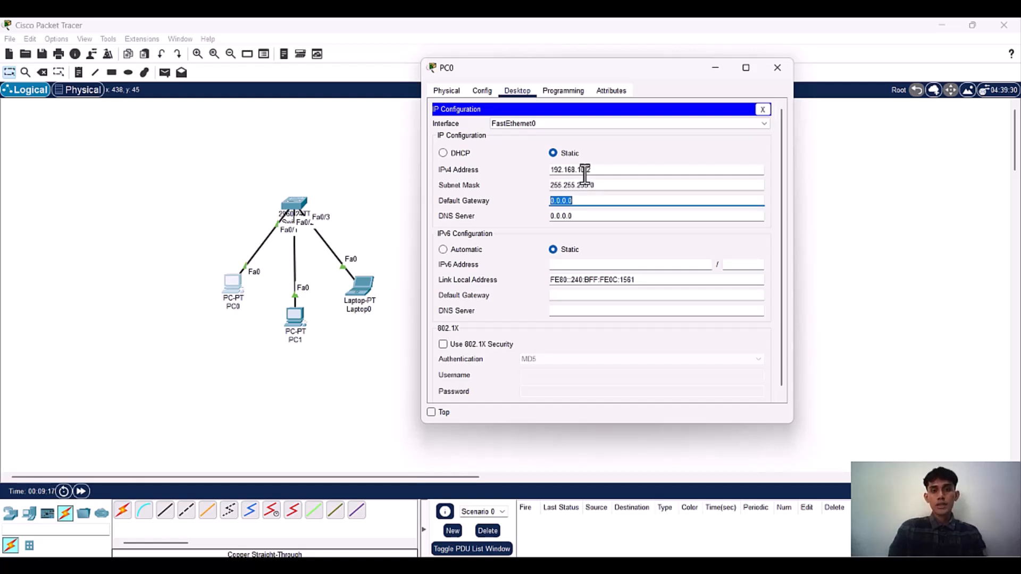
text(192.168.)
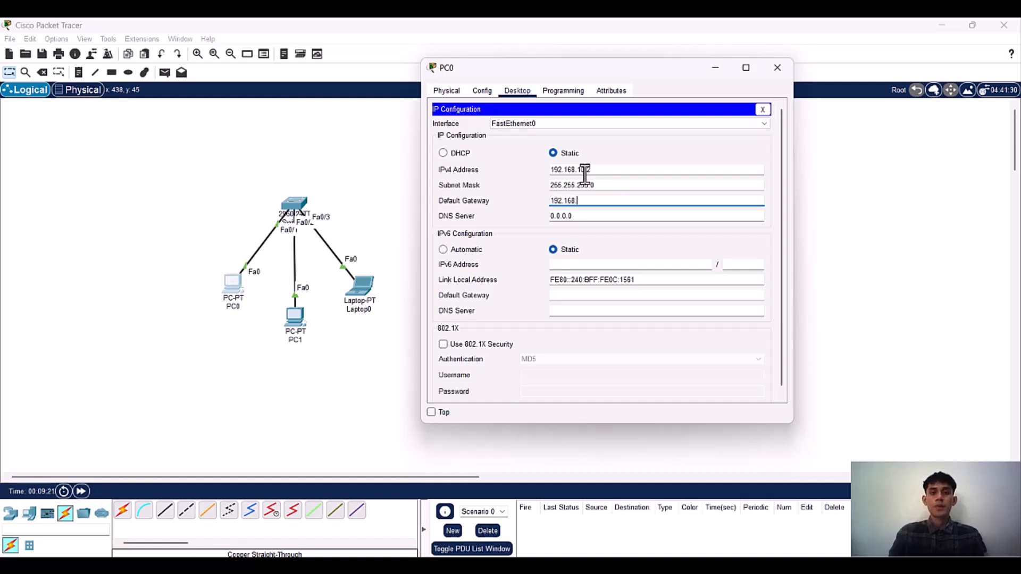
text(10.1)
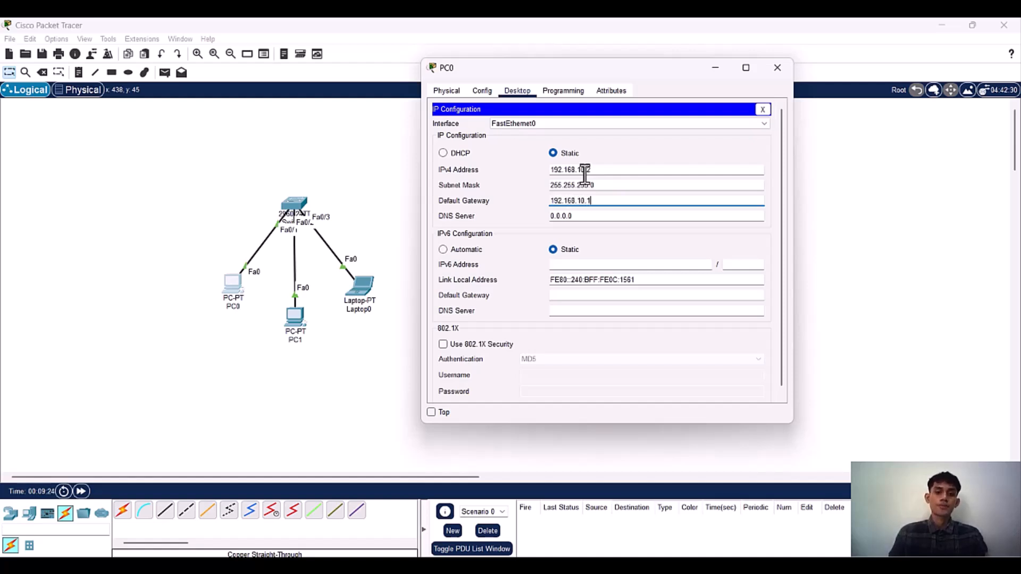
click(784, 66)
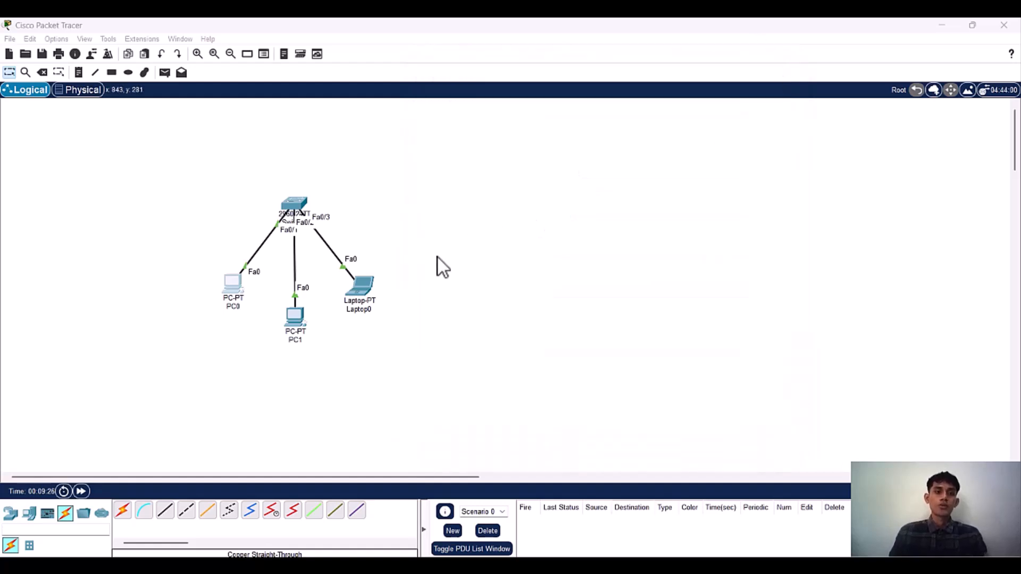
Step: Set PC1's static IPv4 address to 192.168.10.3 with the default subnet mask 255.255.255.0
click(306, 317)
click(420, 129)
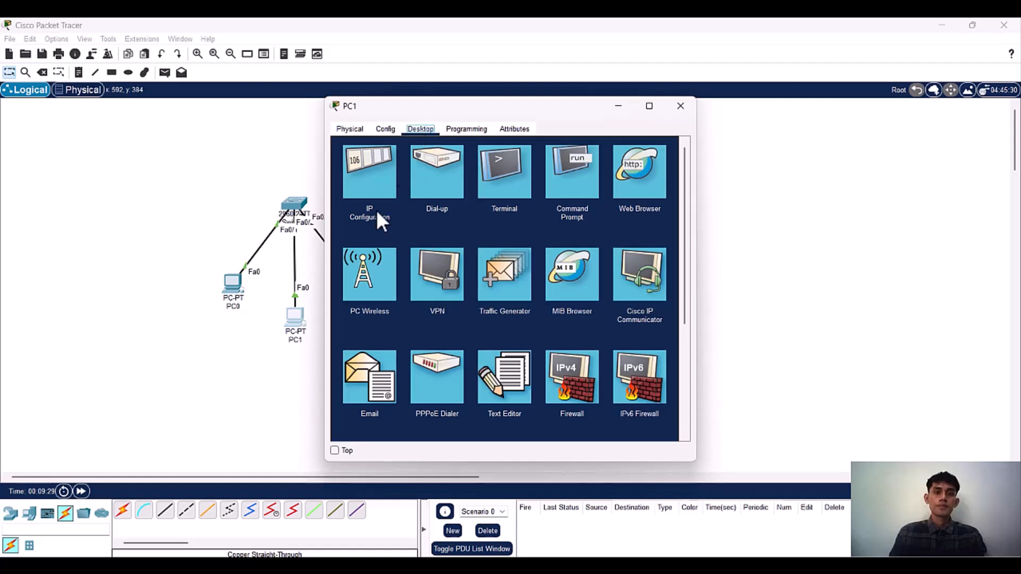
click(387, 196)
click(487, 207)
text(192.168.1)
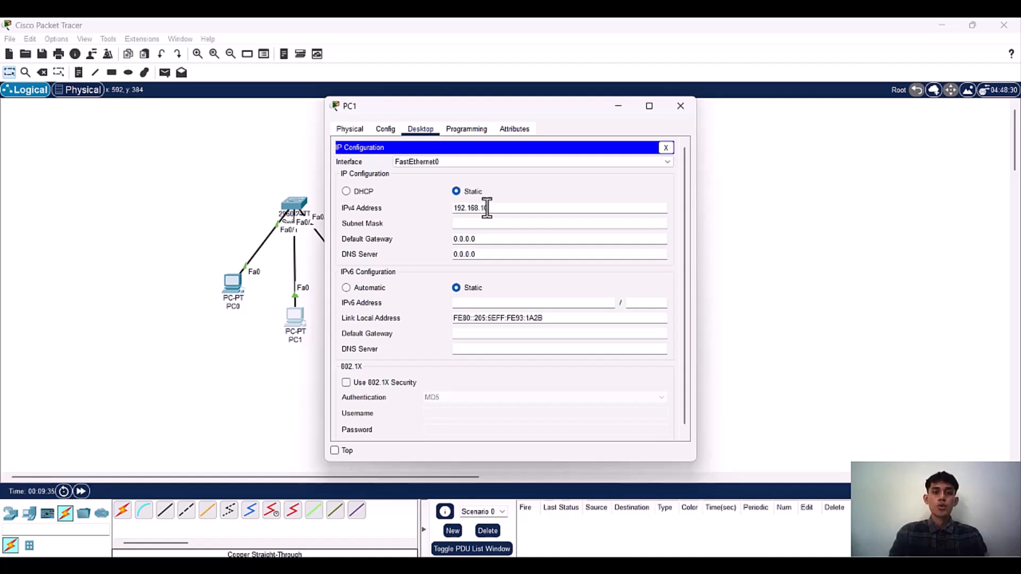
text(0.3)
key(Tab)
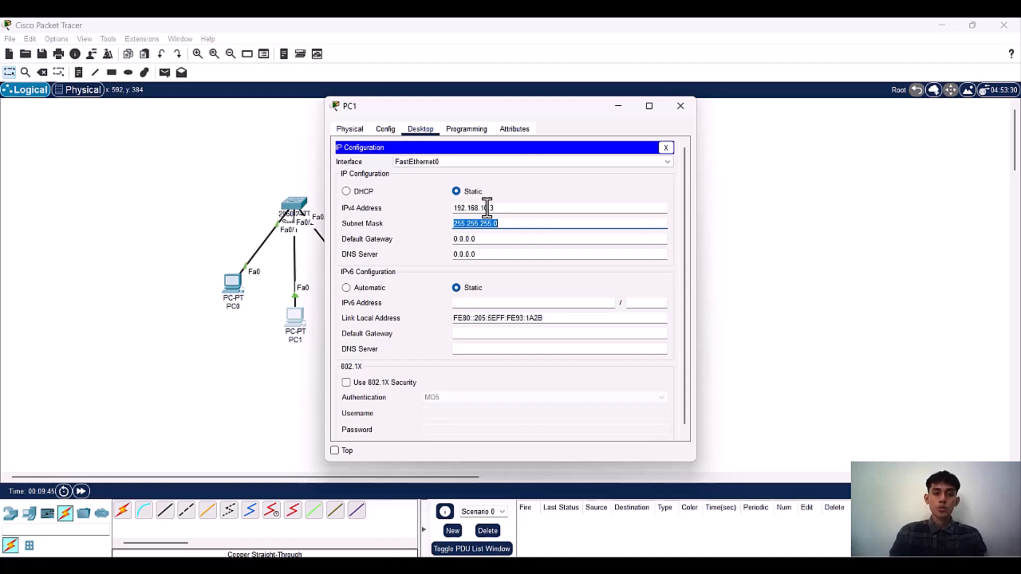
Step: Set PC1's IPv4 default gateway to 192.168.10.1 and close its configuration window
key(Tab)
text(192.168.)
text(10.1)
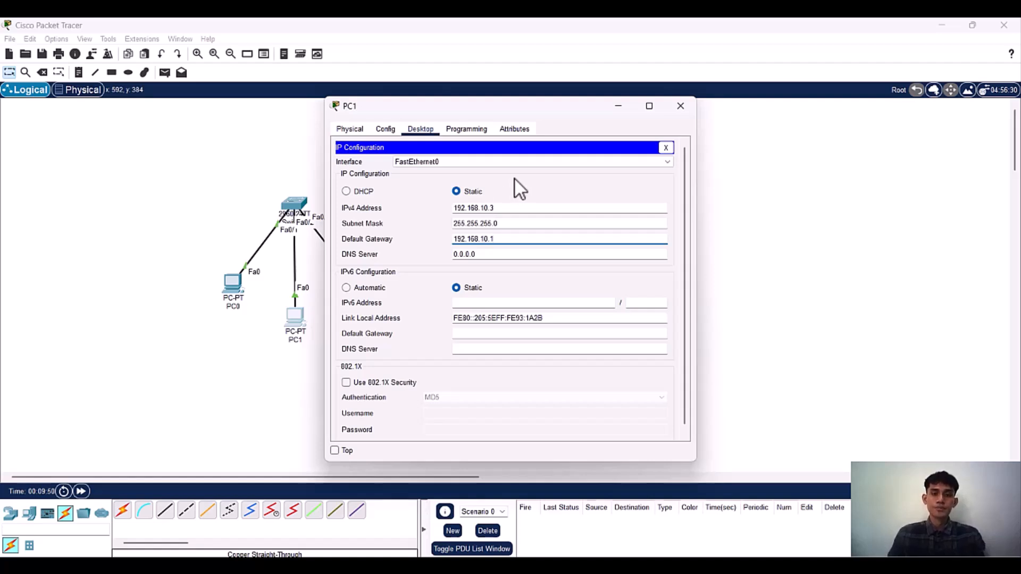
click(680, 106)
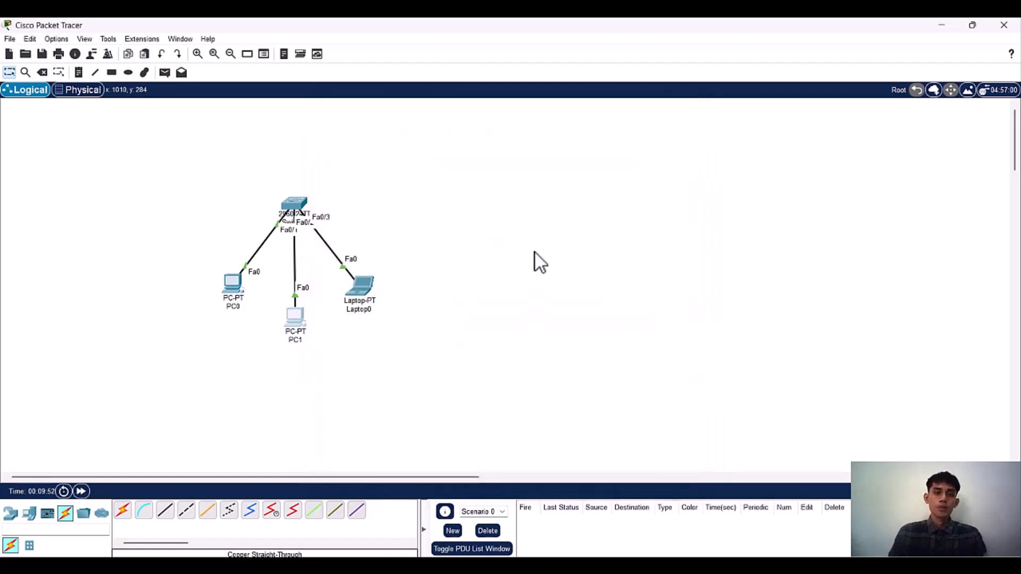
Step: Set Laptop0's static IPv4 address to 192.168.10.10 with the default subnet mask 255.255.255.0
click(369, 293)
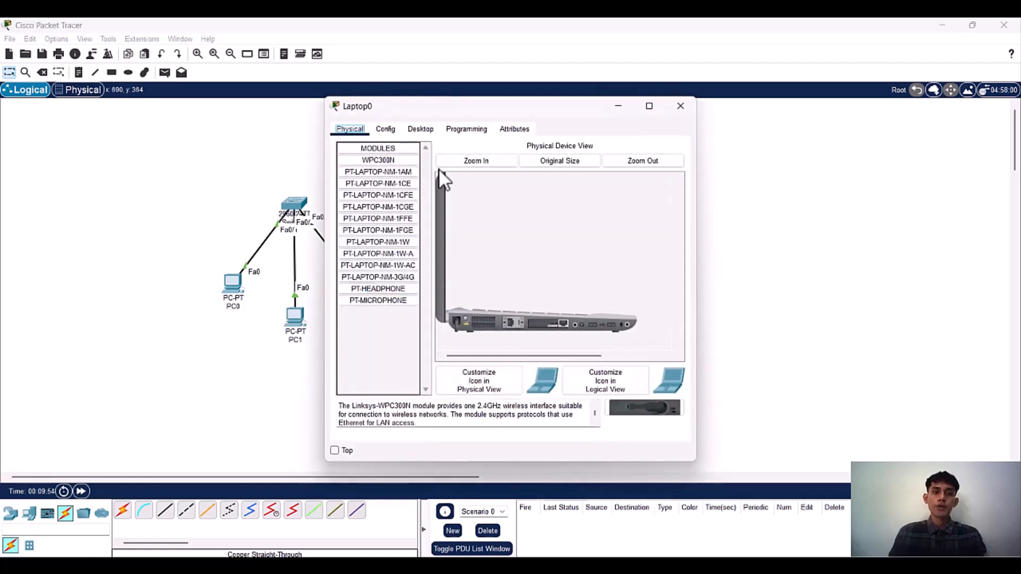
click(423, 129)
click(370, 181)
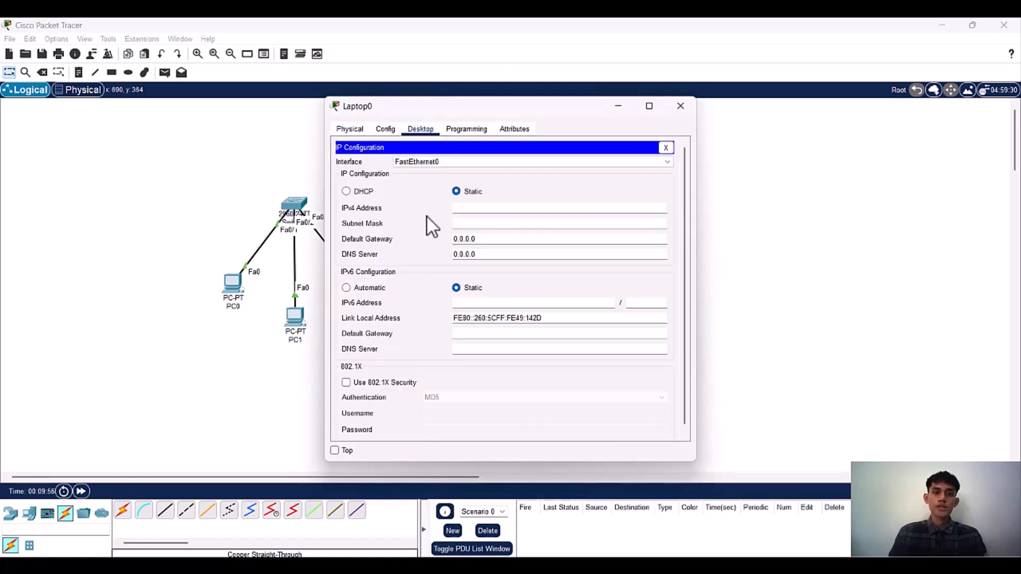
click(464, 210)
text(19)
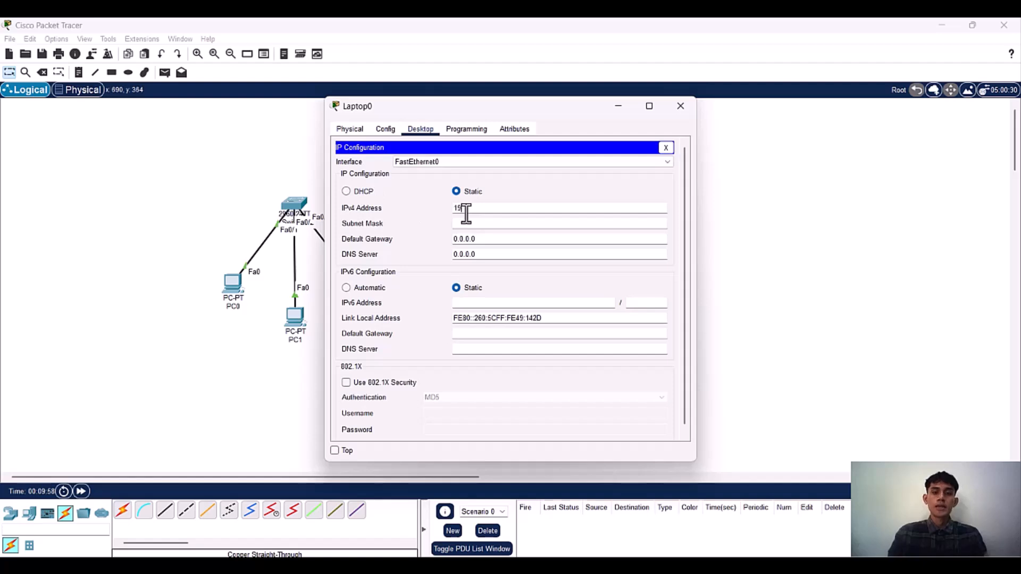
text(2.168.10.10)
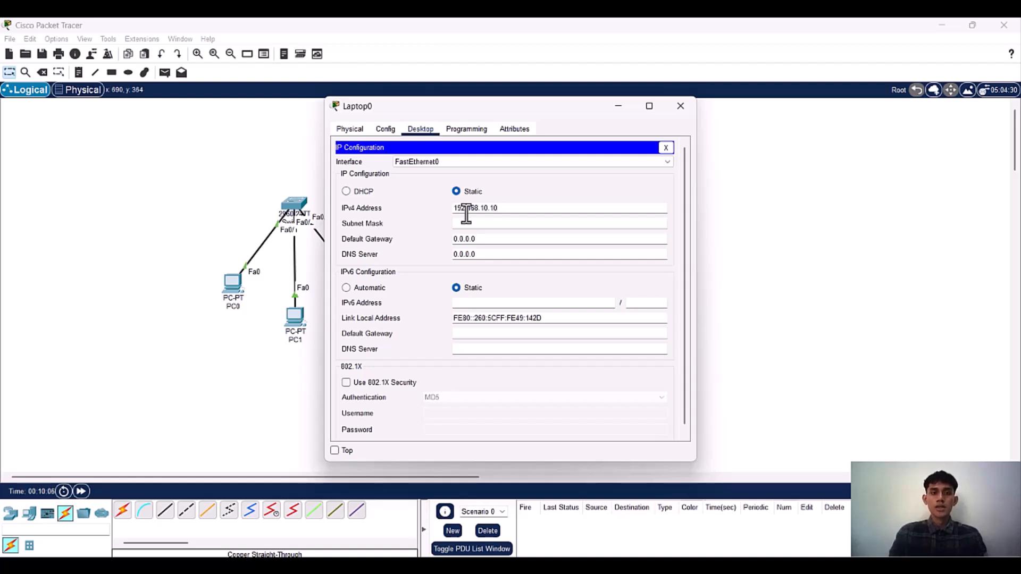
key(Tab)
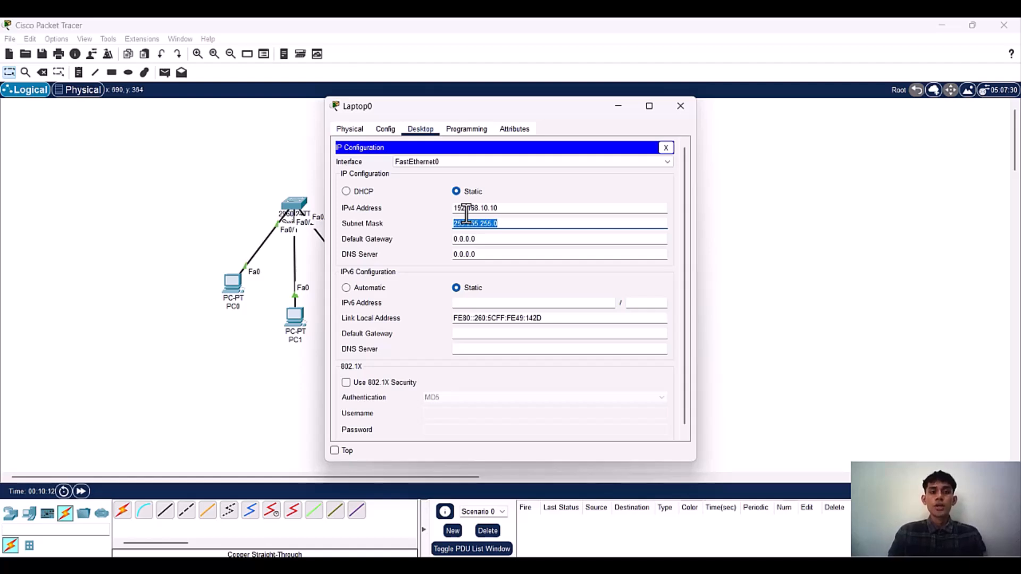
Step: Set Laptop0's IPv4 default gateway to 192.168.10.1 and close its configuration window
key(Tab)
text(192.168.10.1)
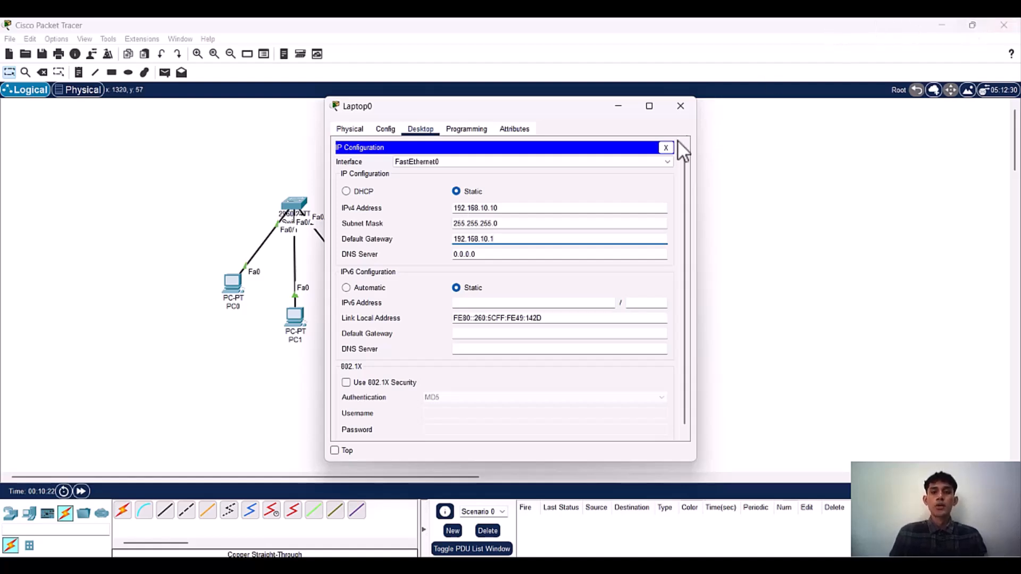
click(666, 147)
click(680, 106)
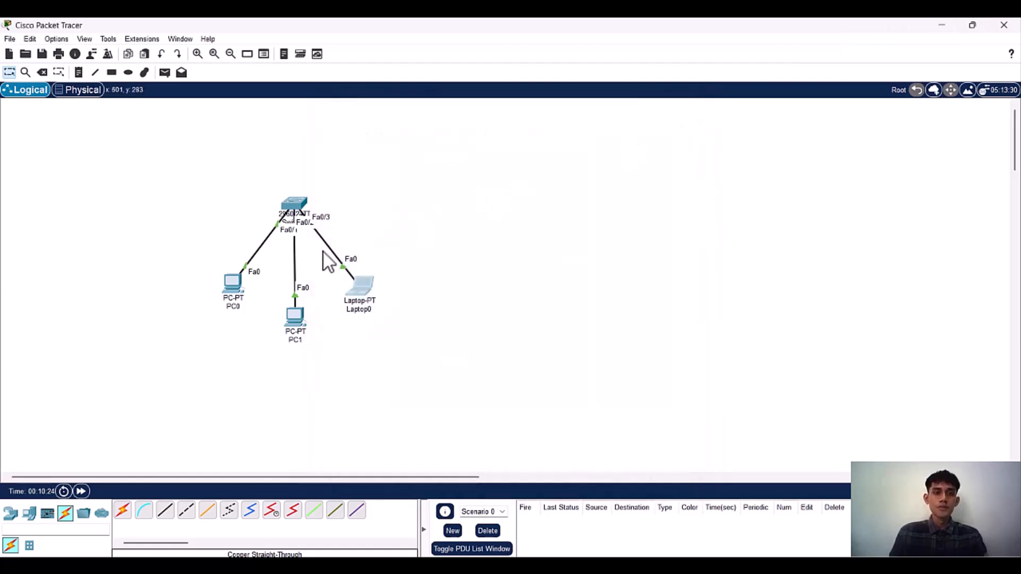
Step: Nudge Laptop0 slightly upward, then open PC0's Command Prompt with its window moved clear of the topology
drag(372, 293, 376, 286)
double_click(234, 285)
drag(575, 109, 672, 105)
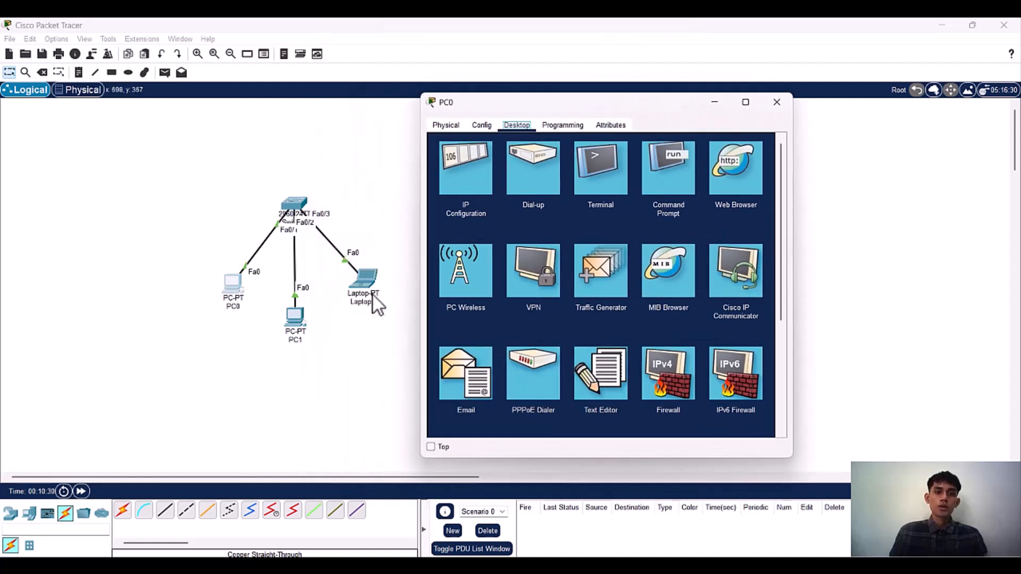
click(646, 160)
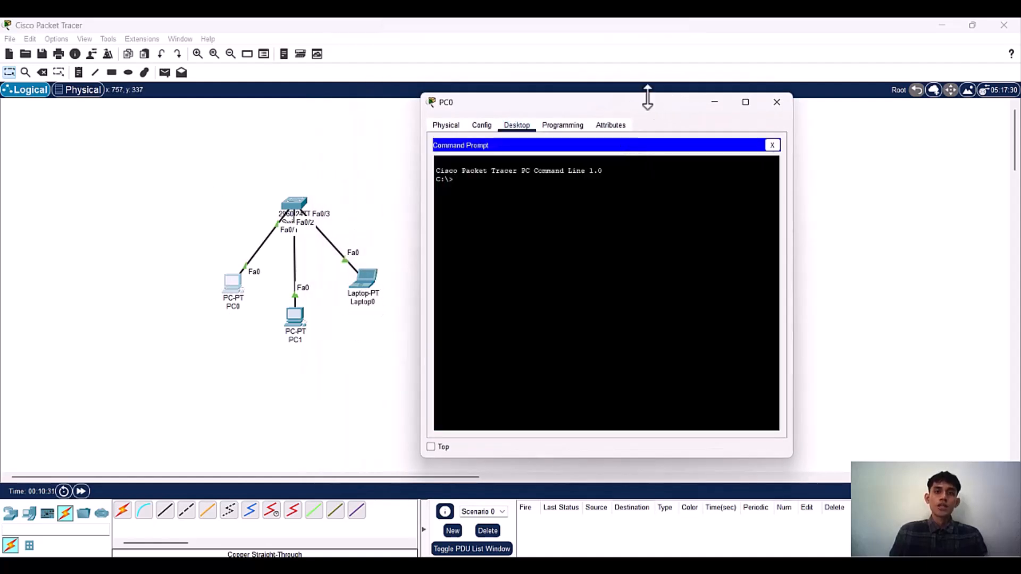
drag(662, 106, 696, 107)
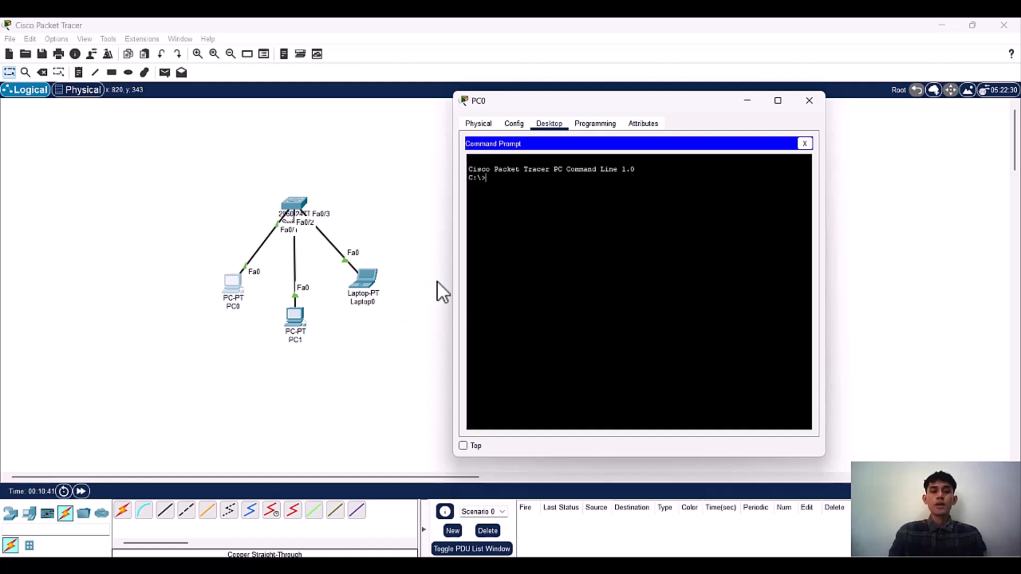
Step: Ping 192.168.10.1 from PC0's command line and interrupt the ping before it finishes
text(pi)
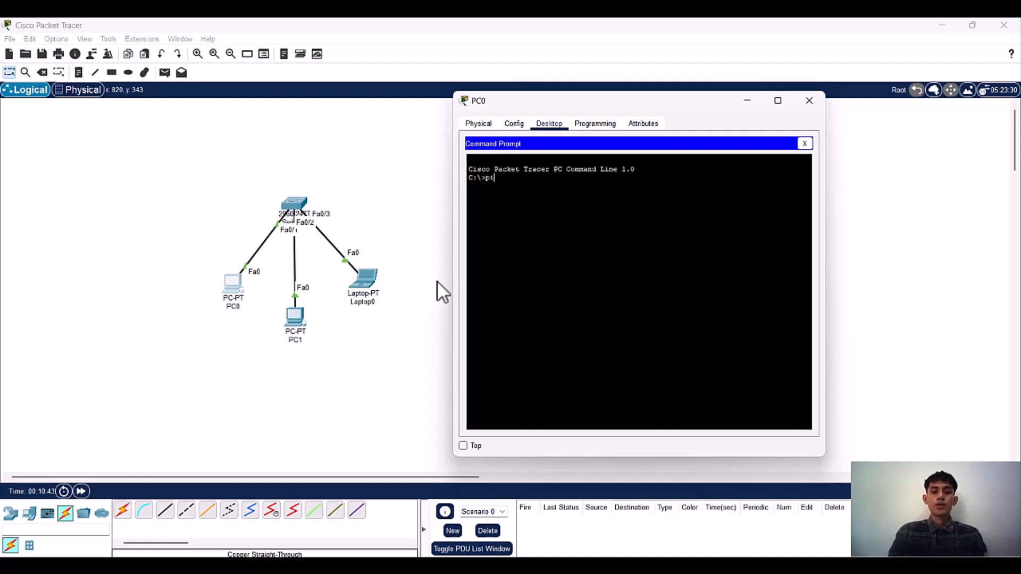
text(ng 192.168.)
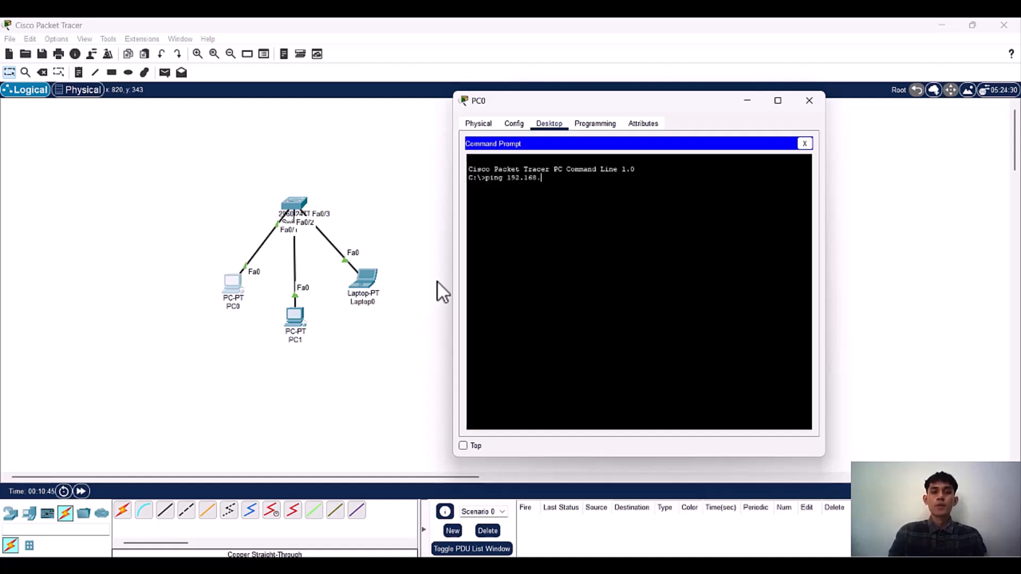
text(10.1)
key(Return)
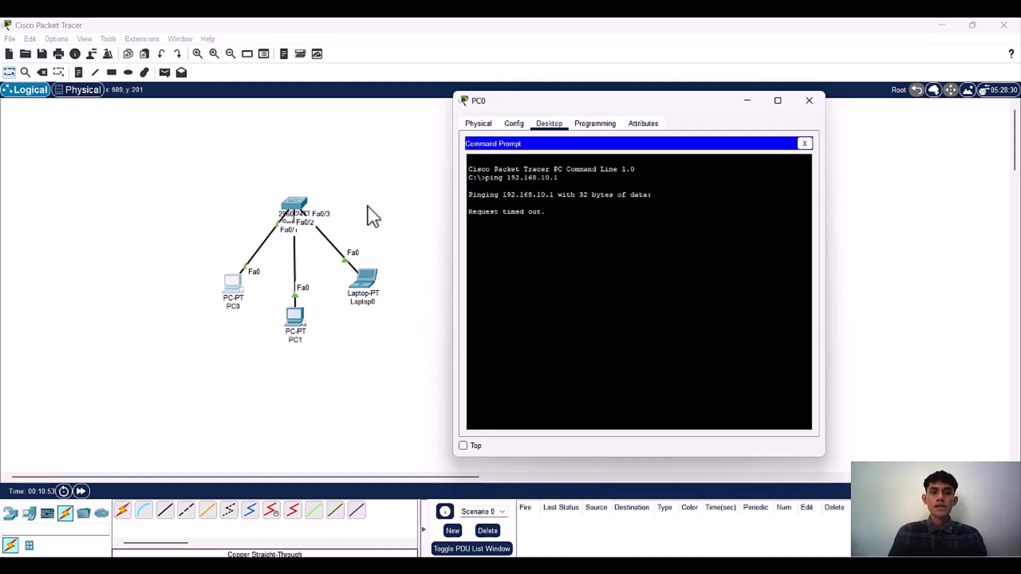
key(ctrl+c)
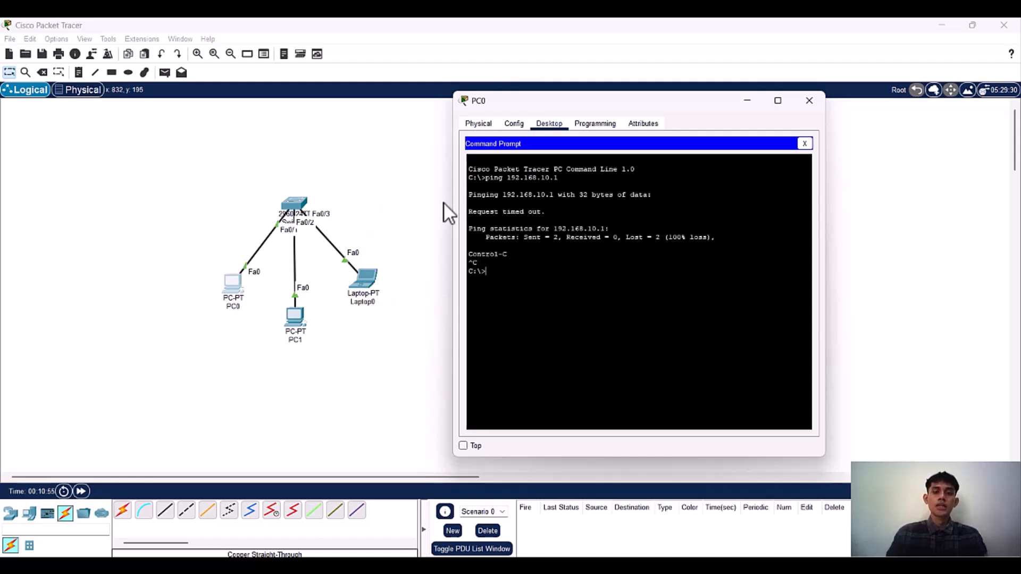
Step: Ping Laptop0 at 192.168.10.10 from PC0's command line to test the connection
text(ping 192.168.1)
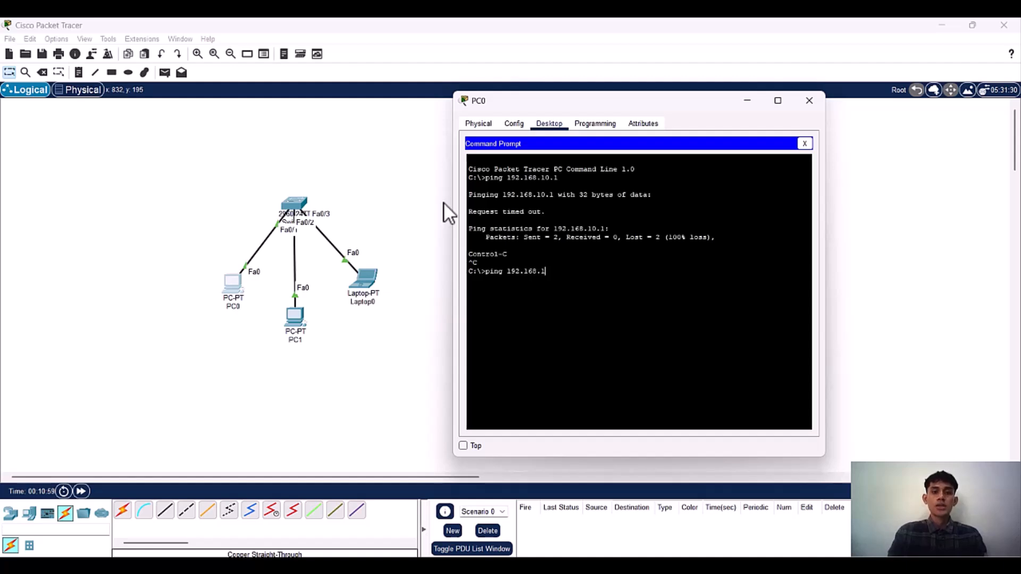
text(0.10)
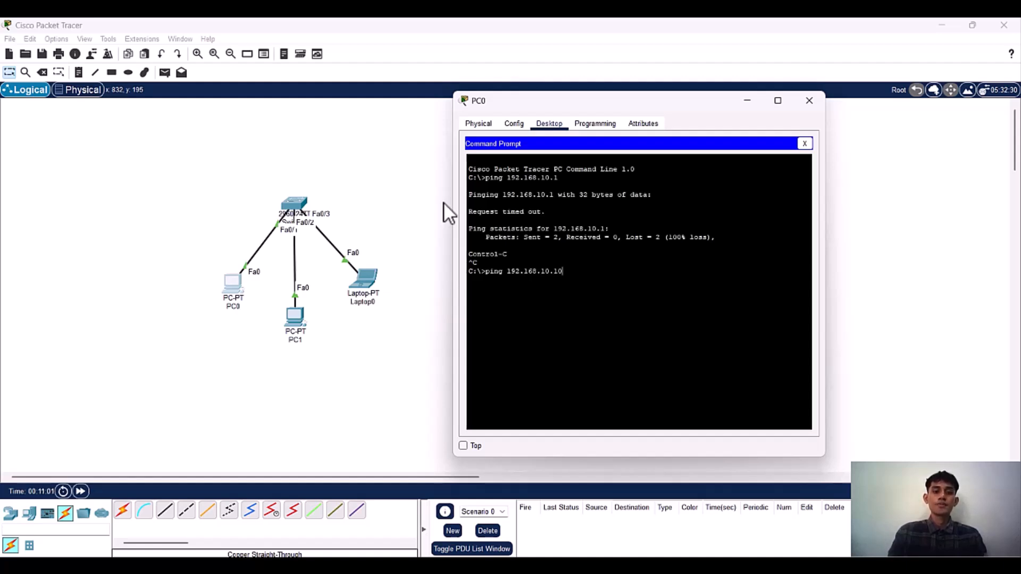
key(Return)
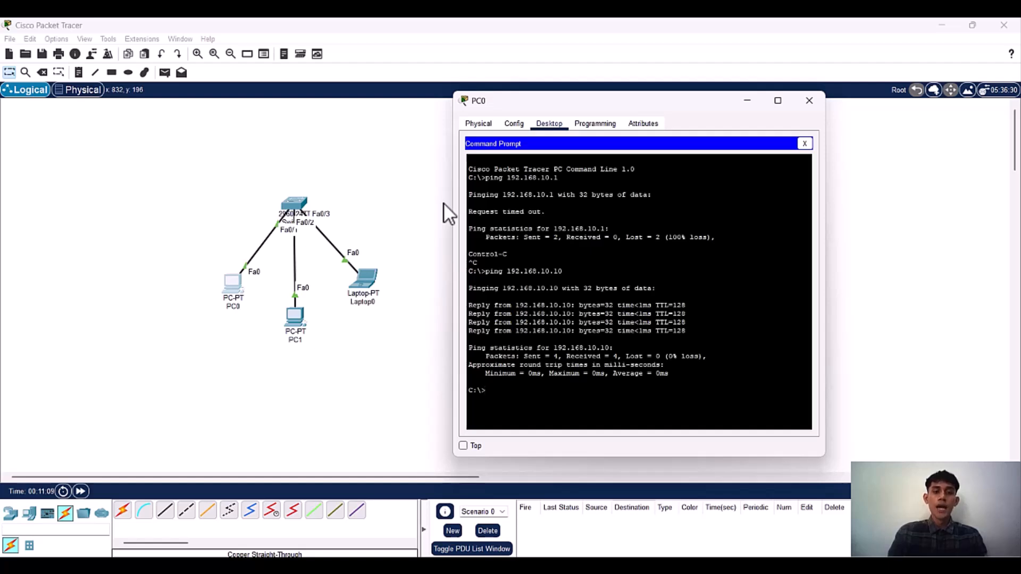
Step: Ping PC1 at 192.168.10.3 from PC0's command line, then close PC0's window
key(Up)
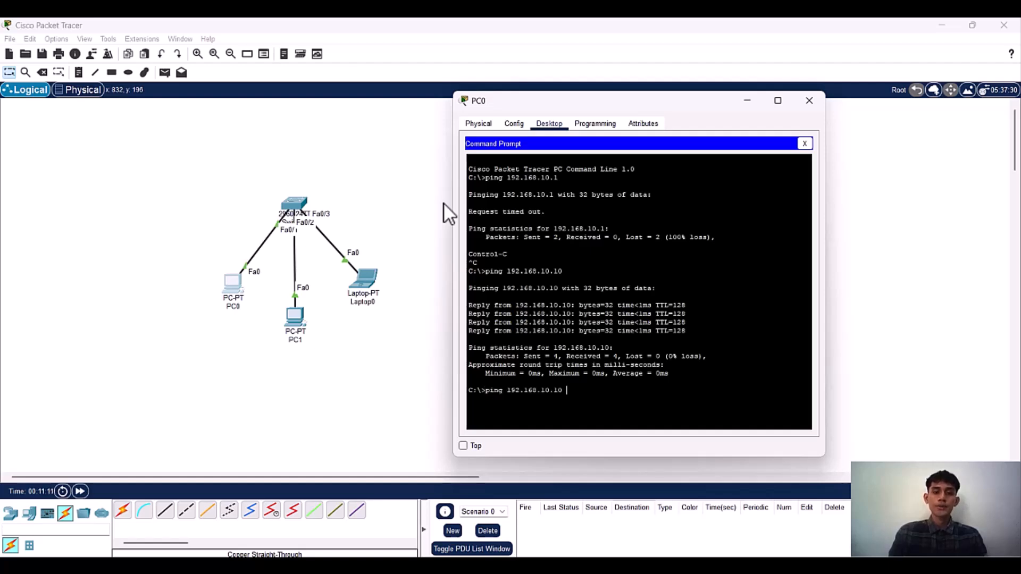
key(BackSpace)
key(BackSpace)
key(BackSpace)
key(BackSpace)
key(BackSpace)
key(BackSpace)
key(BackSpace)
key(BackSpace)
key(BackSpace)
key(BackSpace)
key(BackSpace)
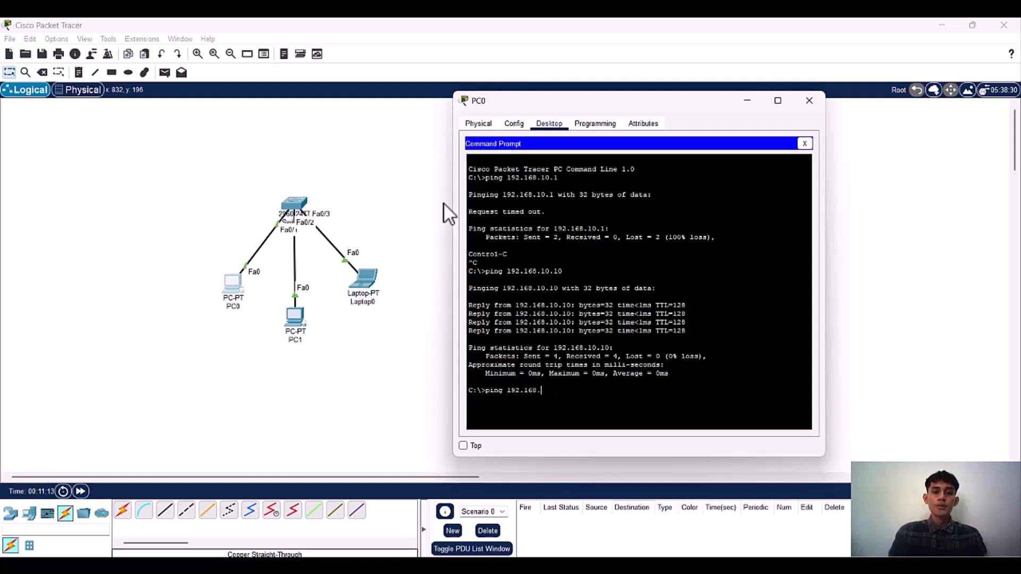
text(92.168.10)
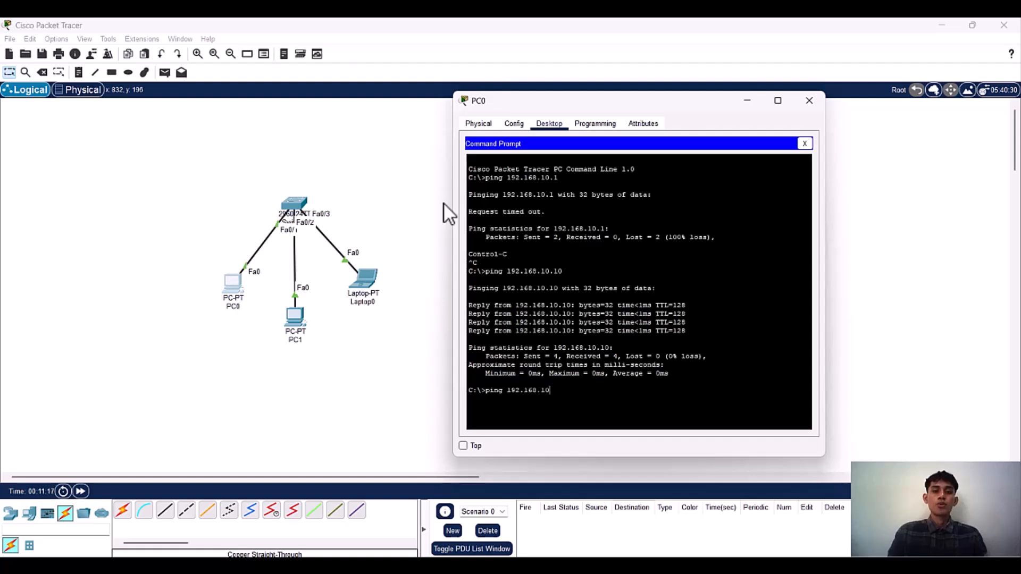
text(.3)
key(Return)
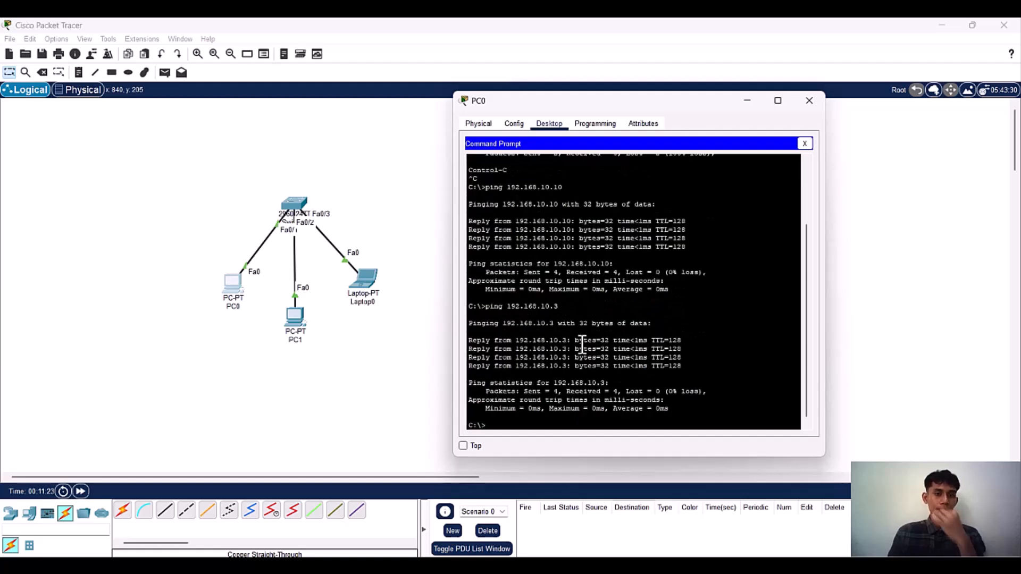
click(809, 101)
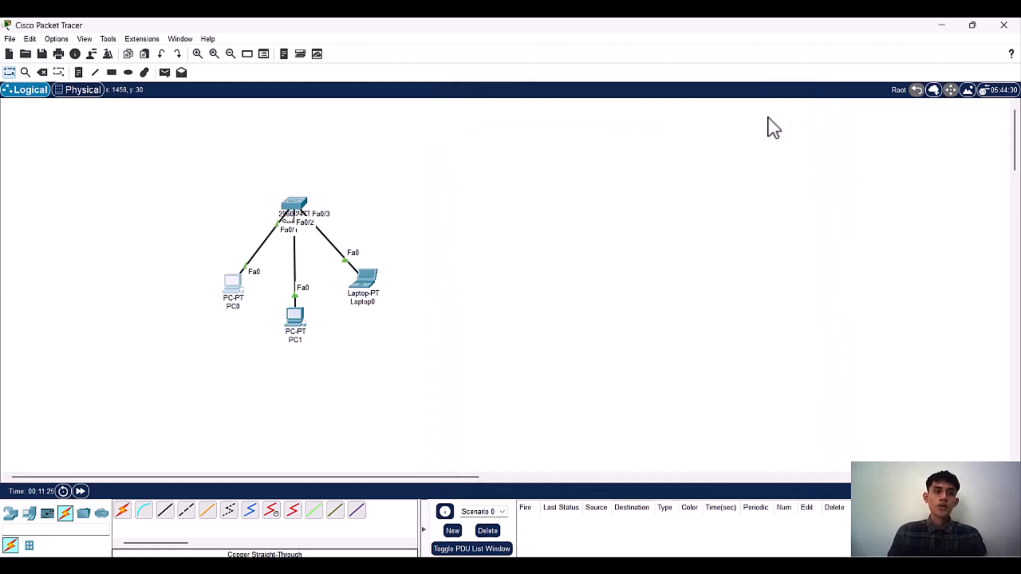
Step: Send a simple PDU from PC0 to PC1
click(165, 71)
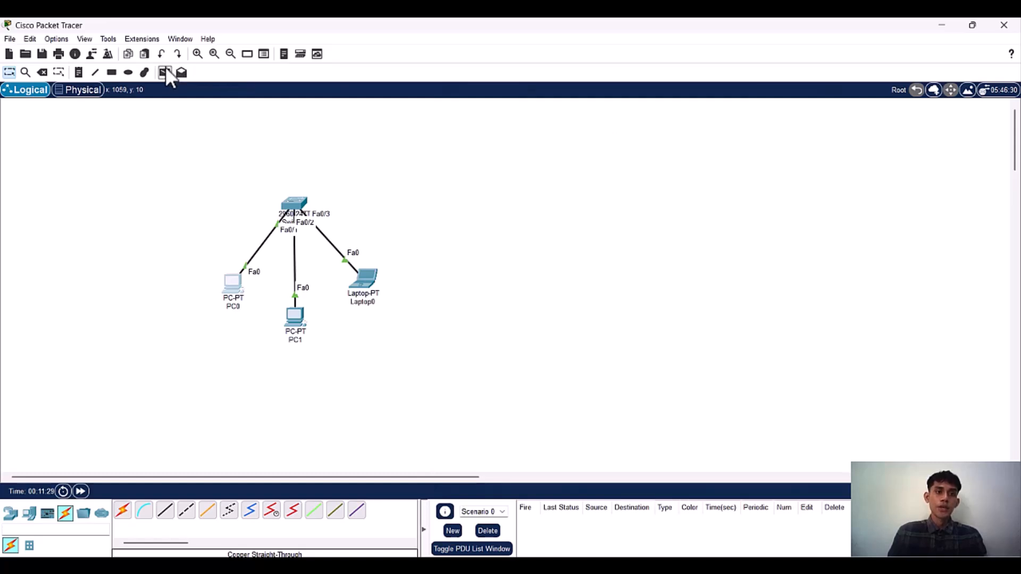
click(232, 281)
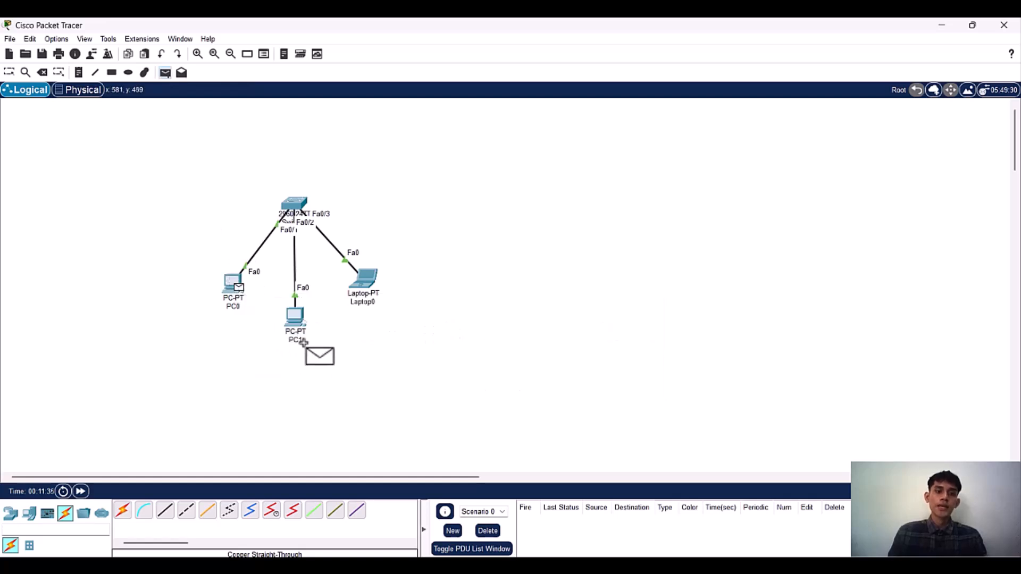
click(298, 323)
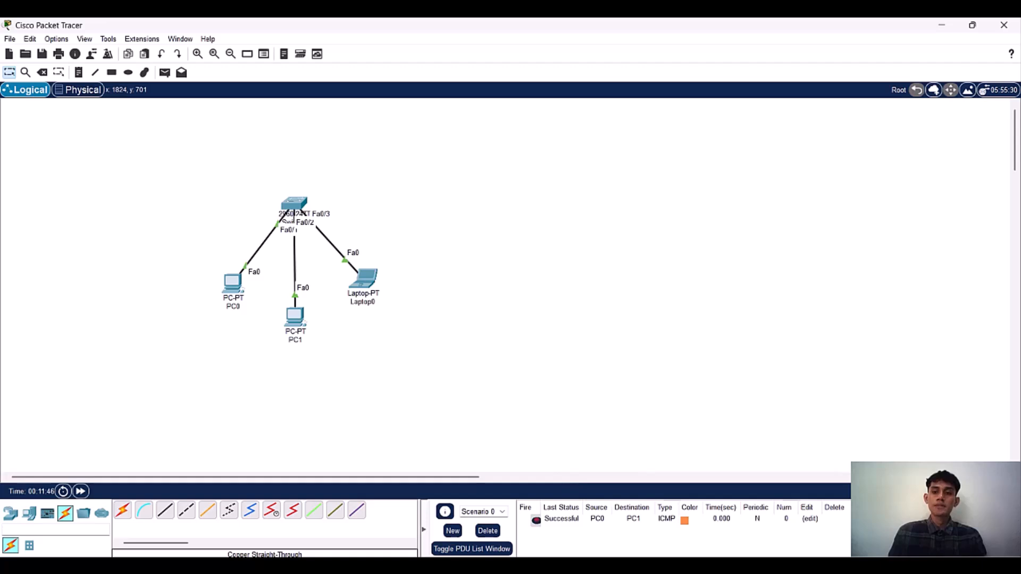
Step: Play the PC0-to-PC1 packet in Simulation mode, advance through its events, and return to Realtime mode
click(987, 491)
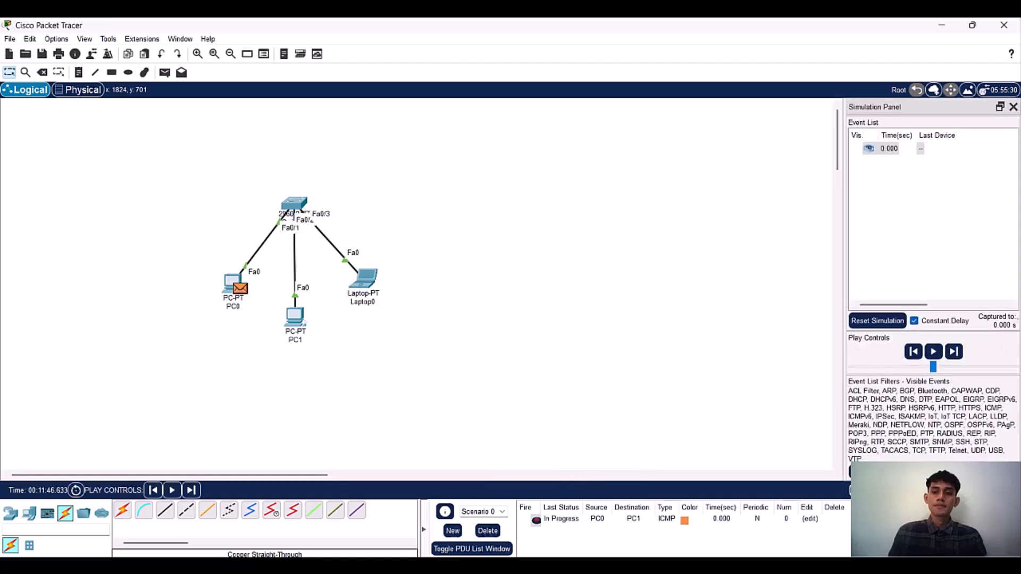
click(932, 353)
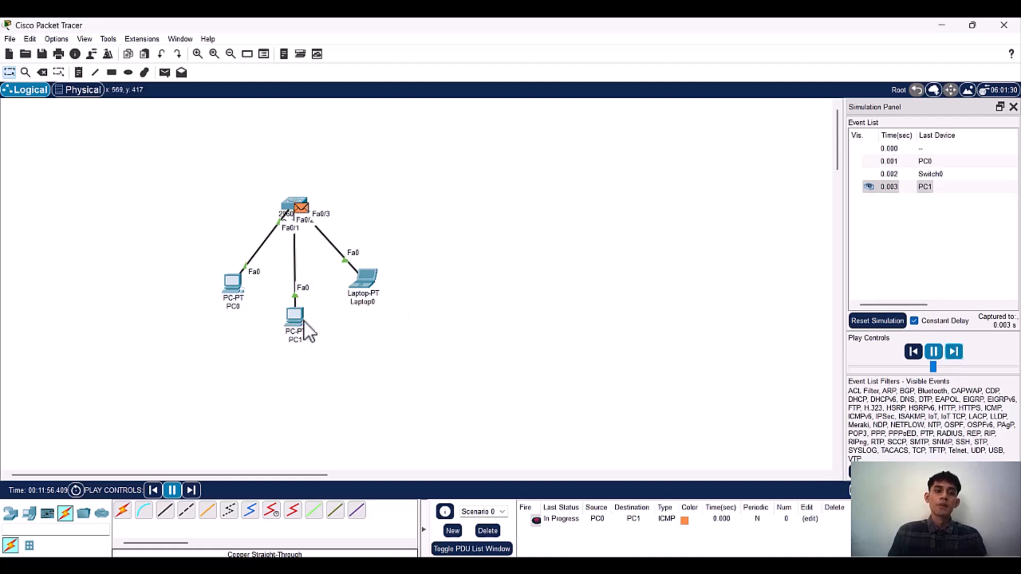
click(952, 350)
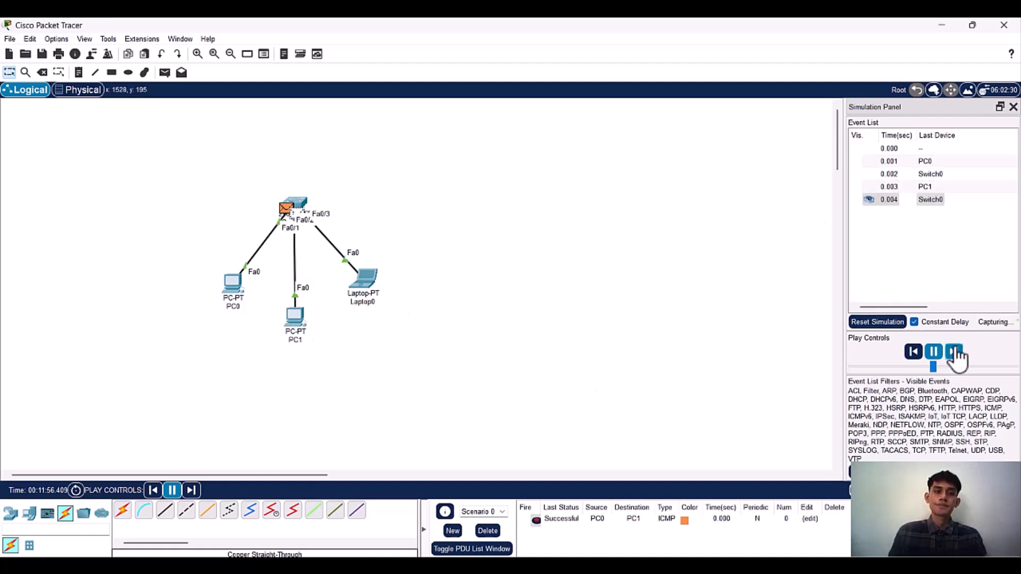
click(954, 350)
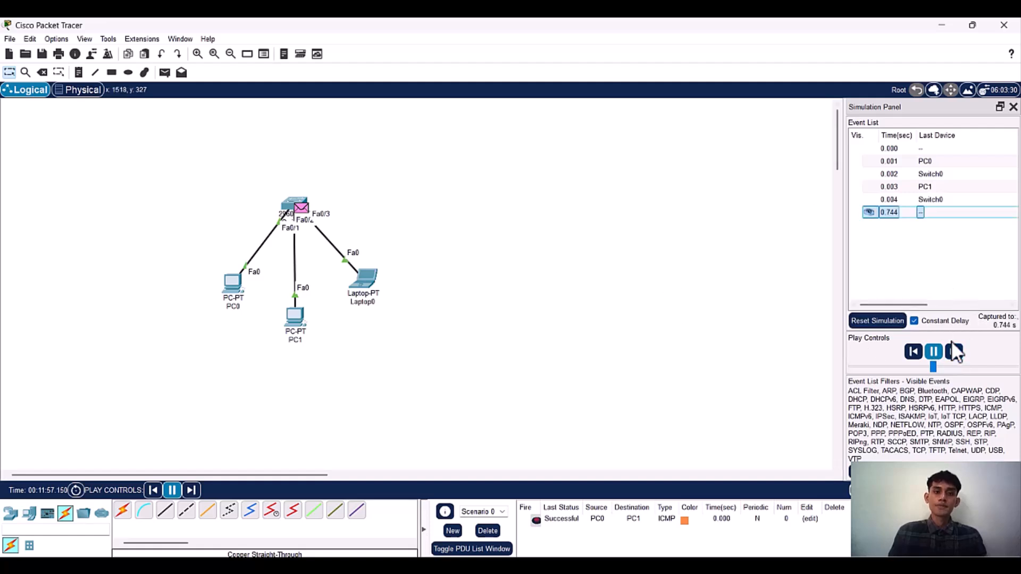
click(955, 352)
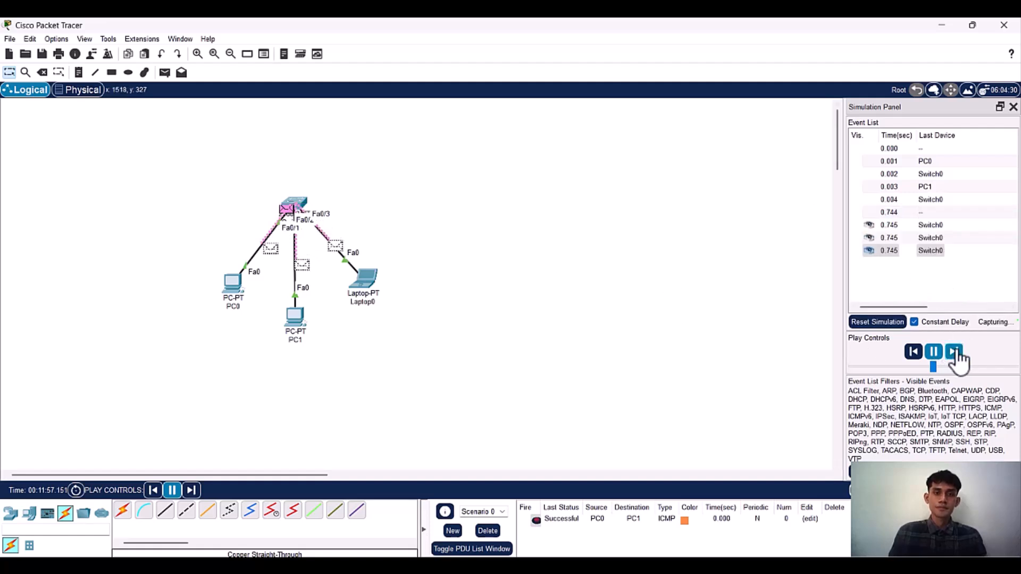
click(955, 352)
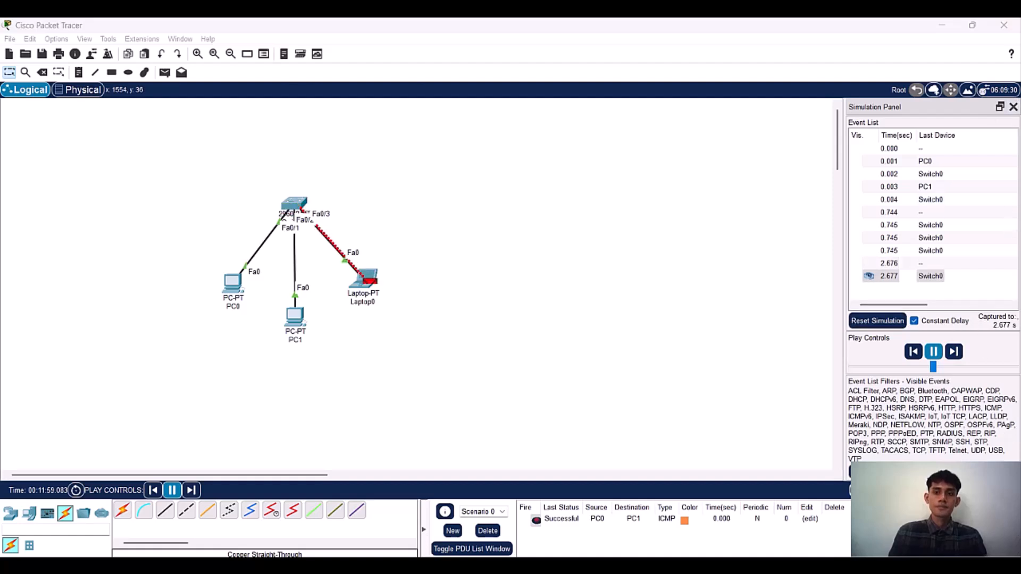
click(931, 490)
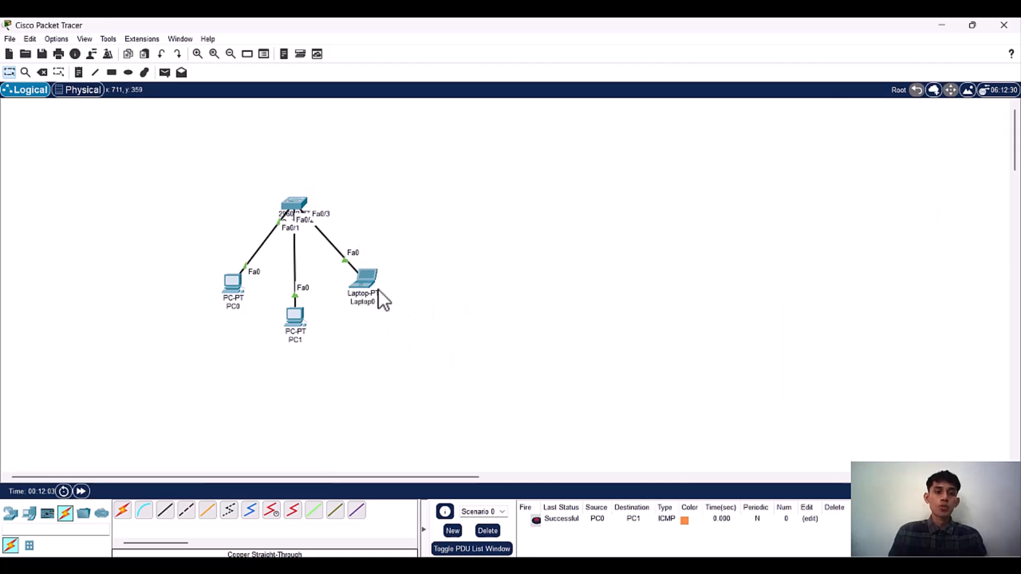
Step: Send a simple PDU from Laptop0 to PC0
click(165, 73)
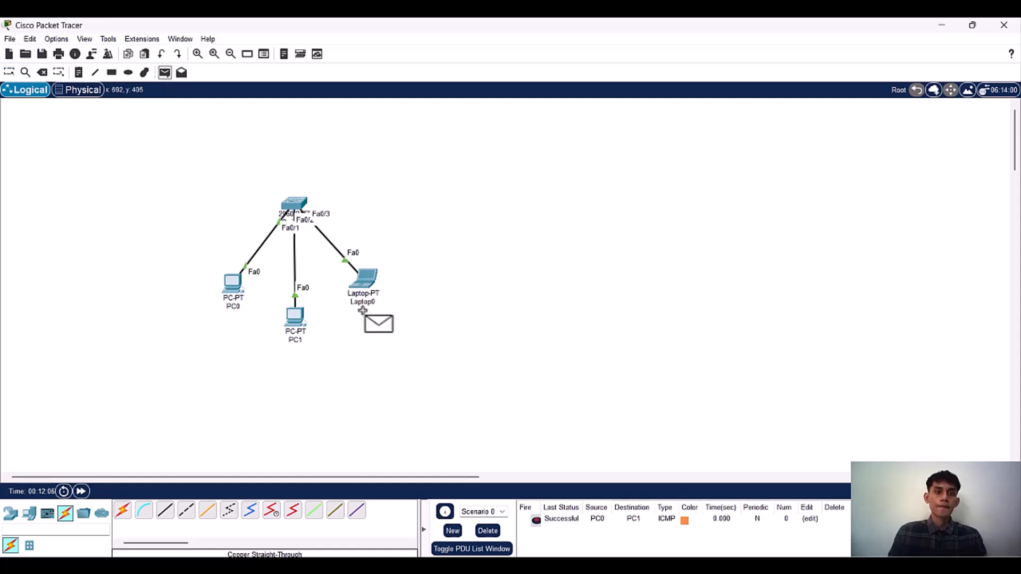
click(367, 279)
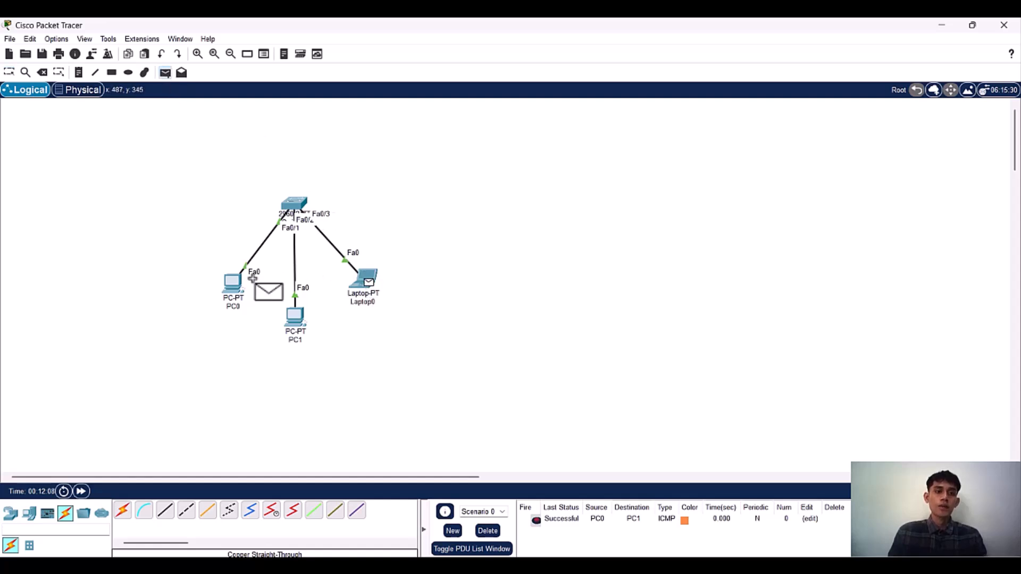
click(220, 285)
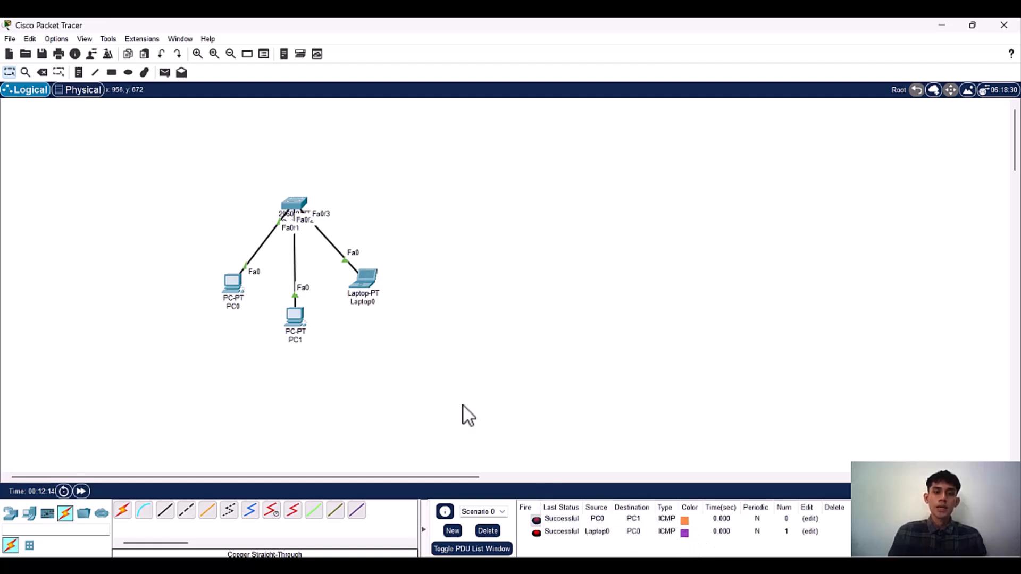
Step: Ping PC0 at 192.168.10.2 from Laptop0's Command Prompt and move its window slightly away from the topology
click(369, 287)
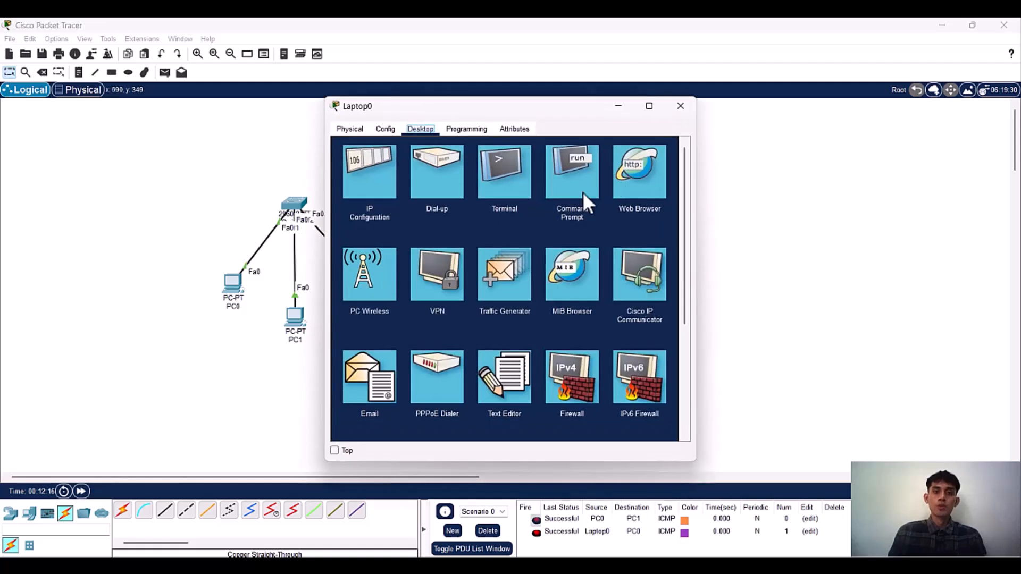
click(573, 179)
text(pi)
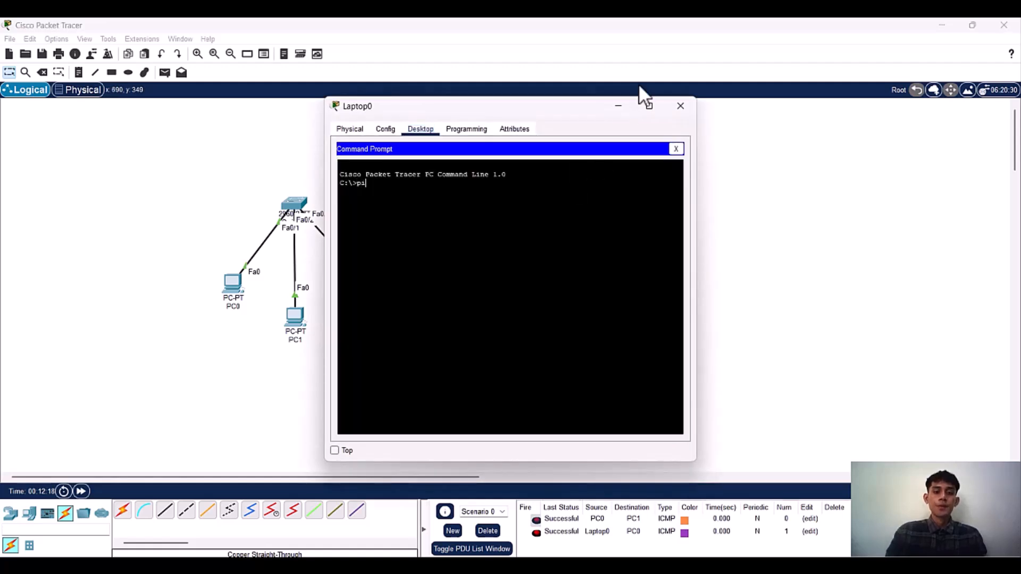
text(ng 192.168.10.2)
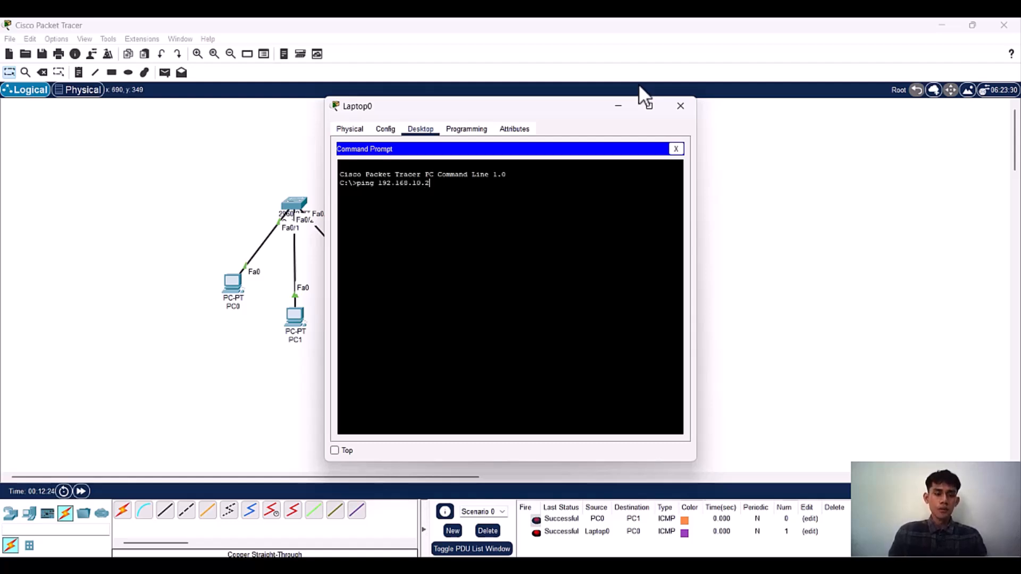
key(Return)
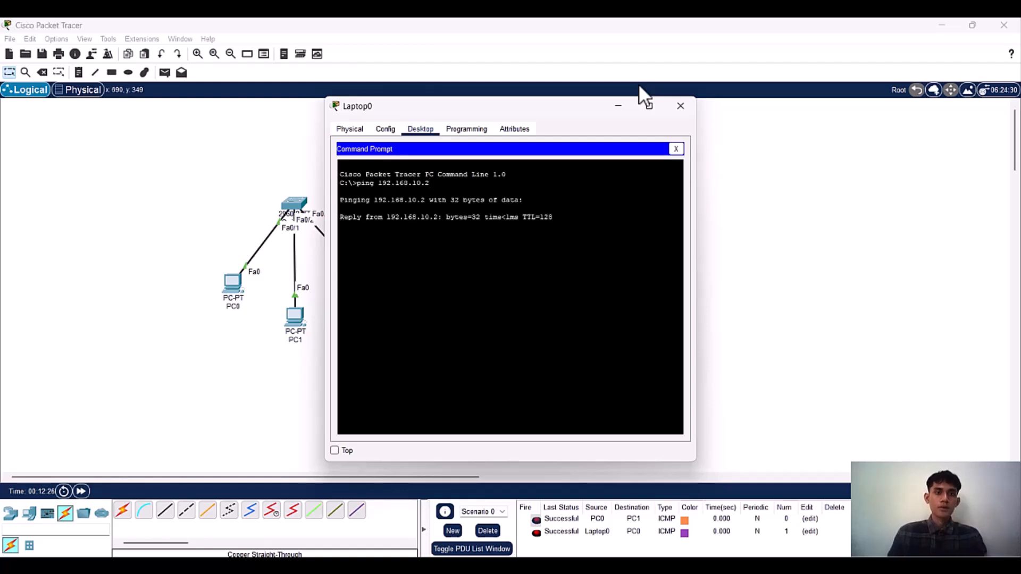
drag(509, 118, 546, 118)
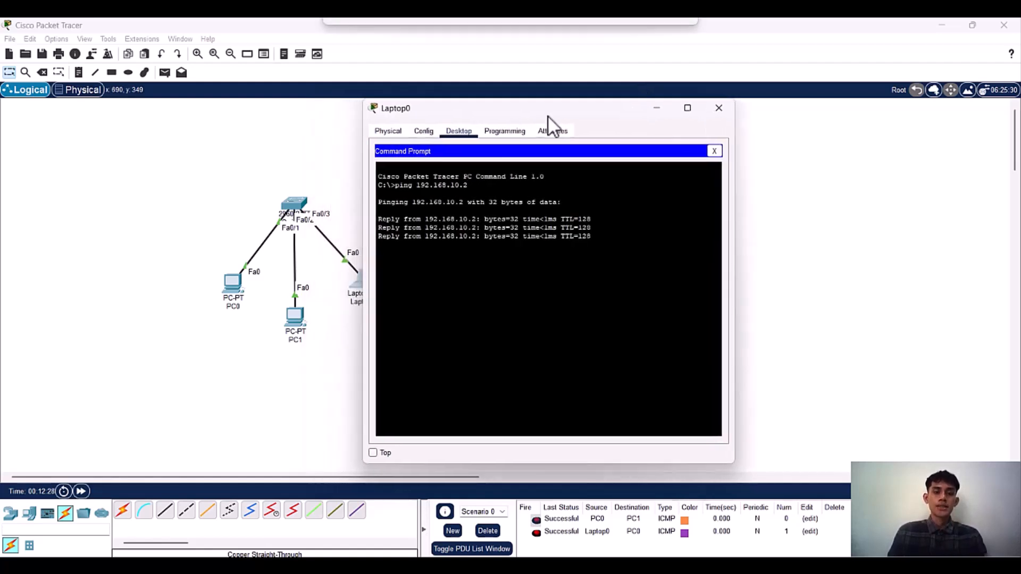
Step: Ping PC1 at 192.168.10.3 from Laptop0's command line, then close Laptop0's window
key(Up)
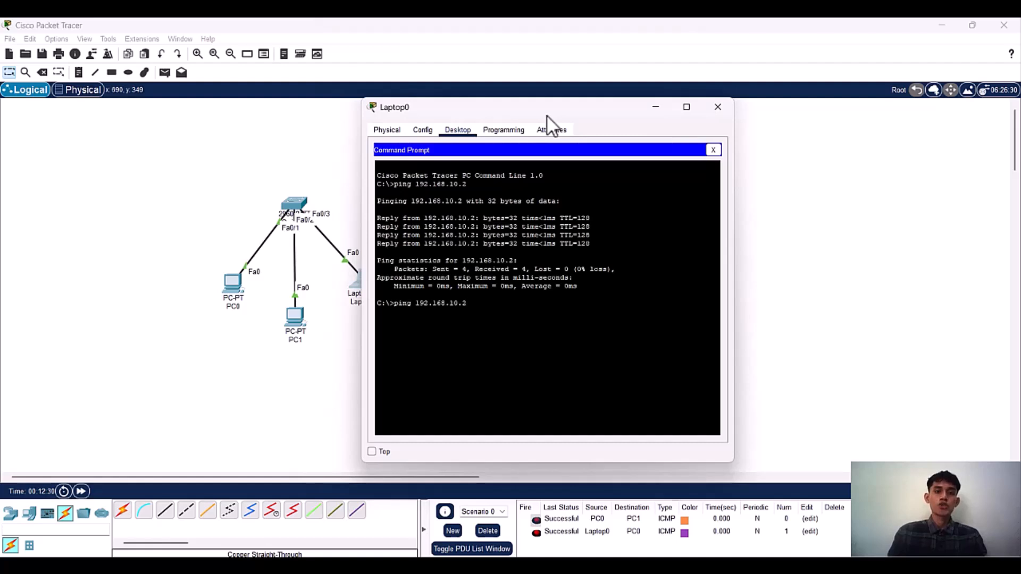
key(BackSpace)
text(3)
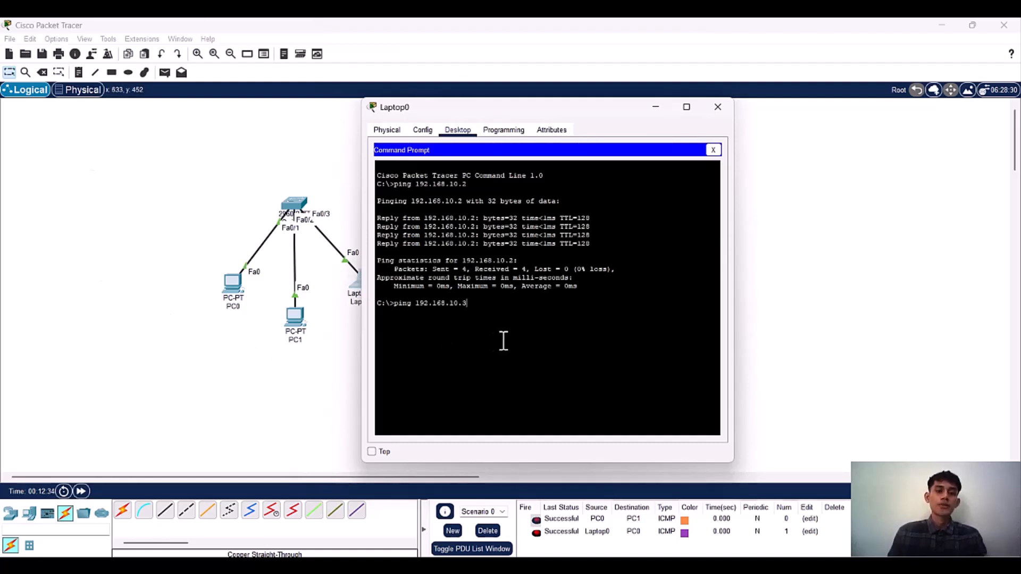
key(Return)
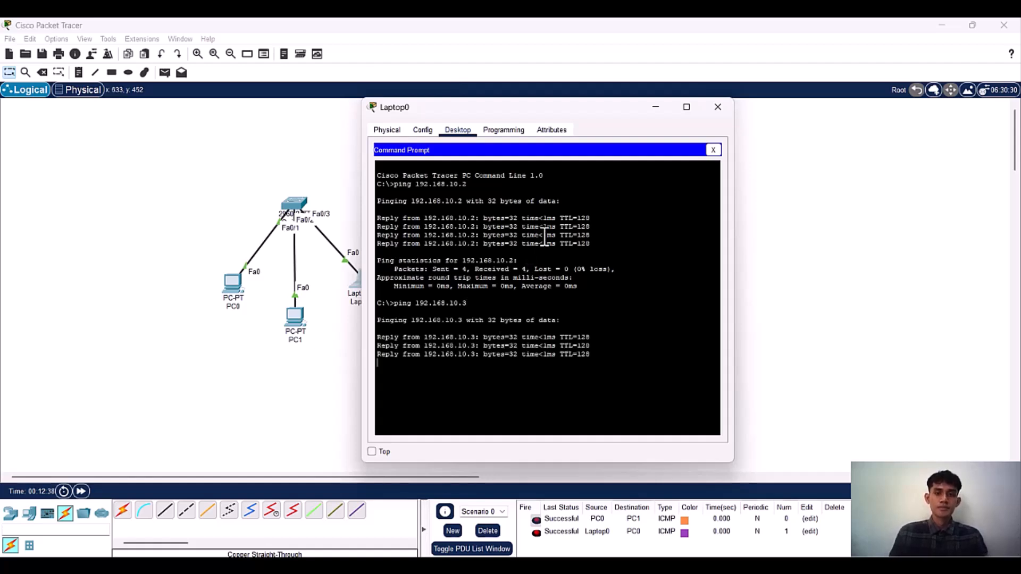
click(715, 104)
Step: Draw a rectangle with an orange fill and black outline behind the whole topology, then close the palette
click(113, 72)
click(492, 112)
click(572, 109)
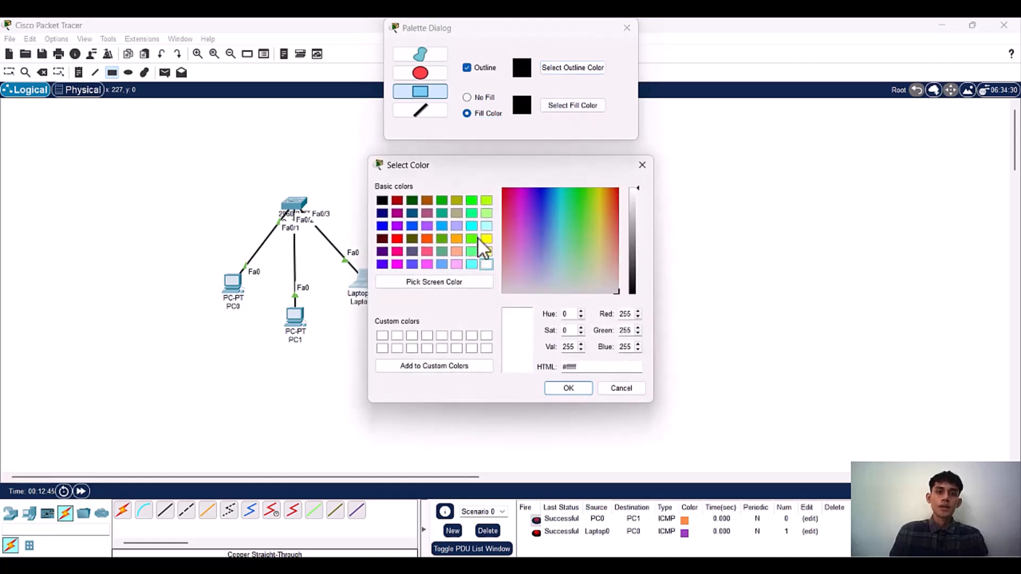
click(473, 238)
click(457, 250)
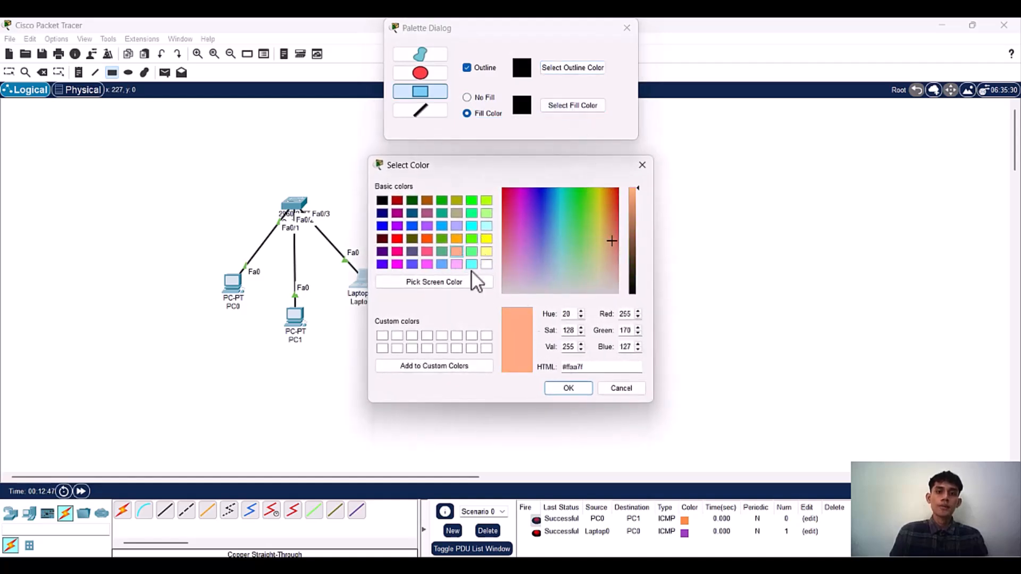
click(459, 241)
click(568, 389)
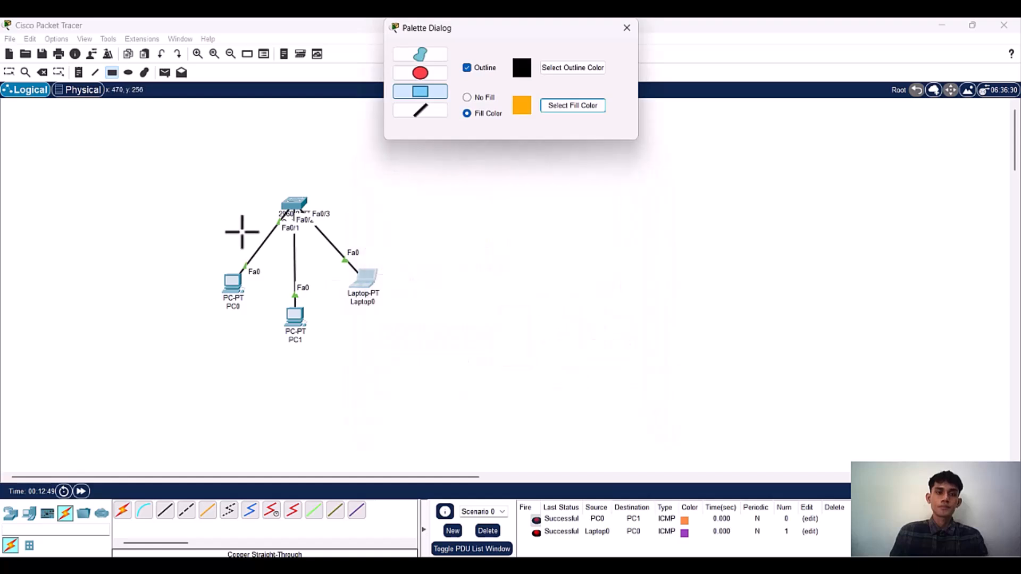
mouse_move(194, 182)
mouse_down()
mouse_move(318, 328)
mouse_move(378, 354)
mouse_move(410, 353)
mouse_up()
click(629, 31)
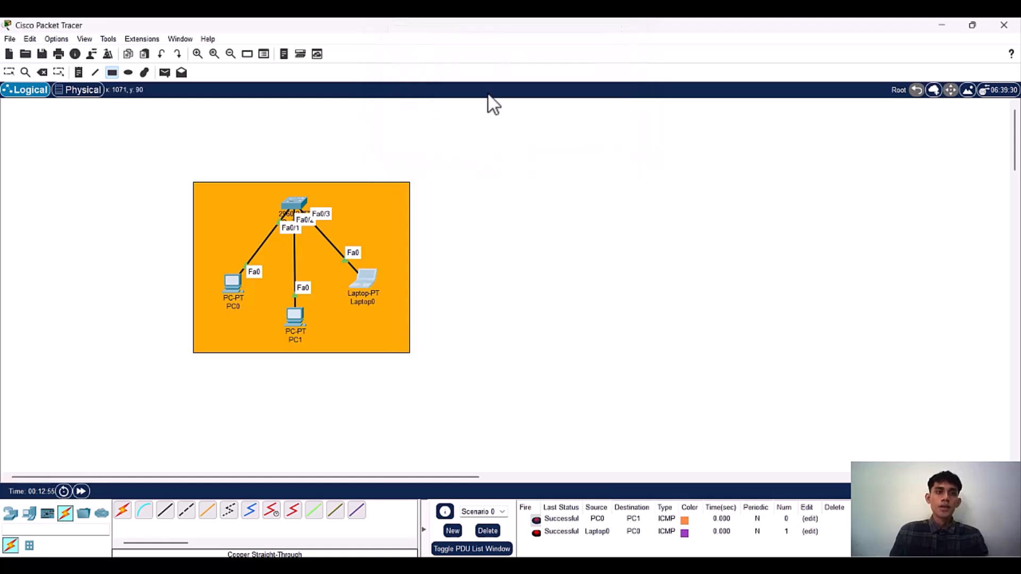
Step: Place a note reading 192.168.10.2 just above PC0
click(80, 72)
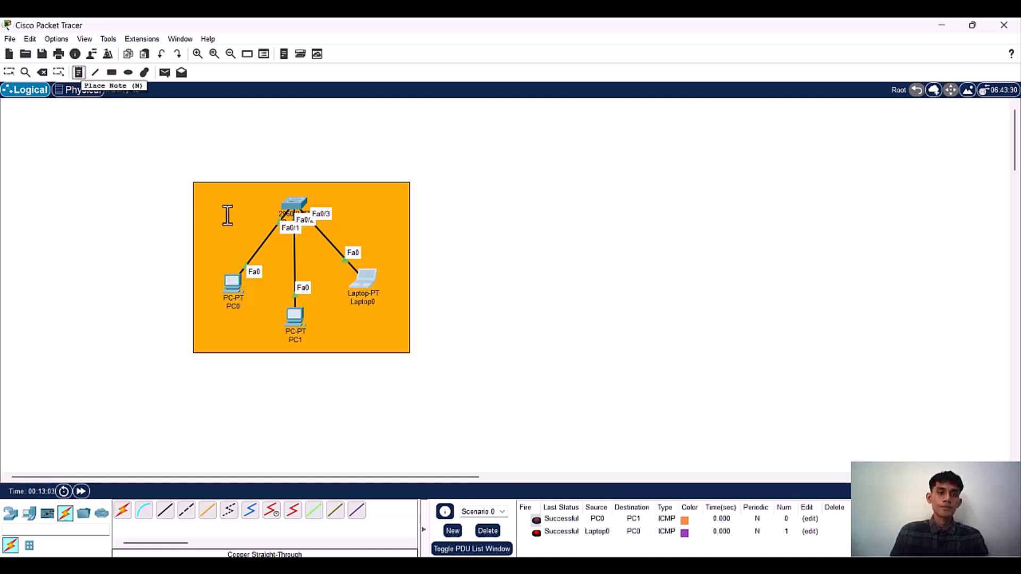
click(212, 251)
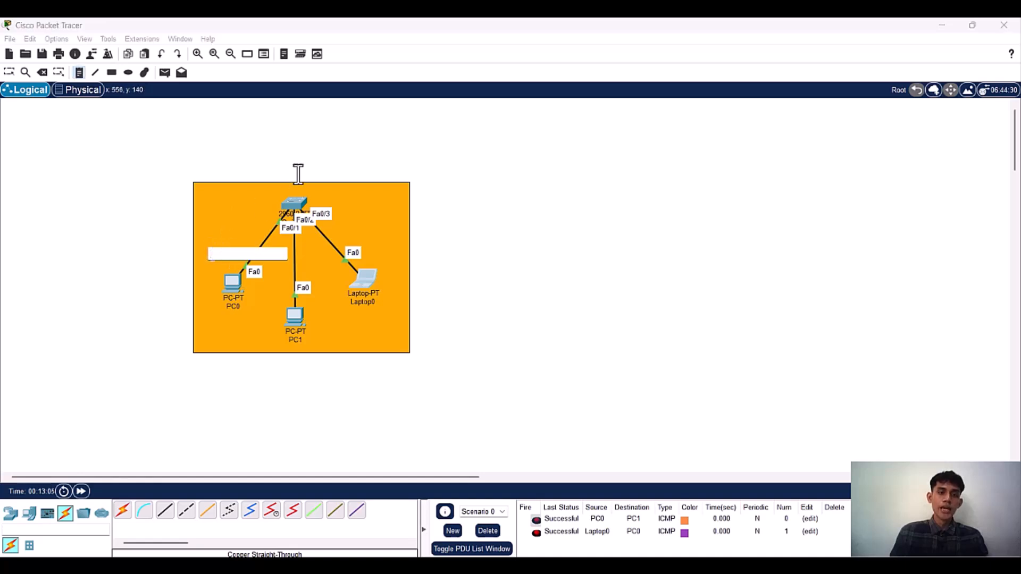
text(192.168.10.2)
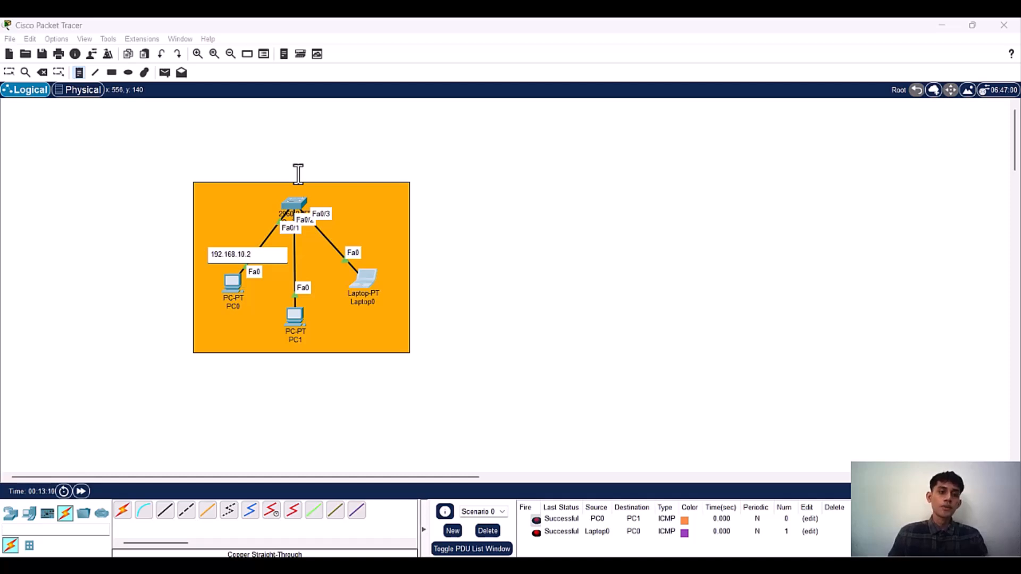
Step: Add notes reading 192.168.10.3 above PC1 and 192.168.10.10 above Laptop0
click(264, 299)
text(192.16)
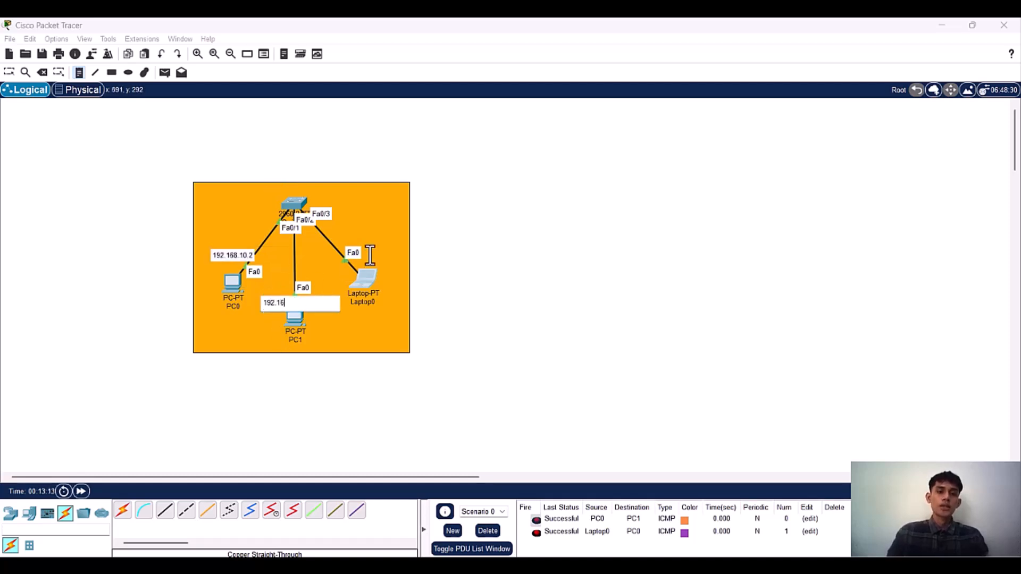
text(8.10.3)
click(372, 233)
text(192.168.10.10)
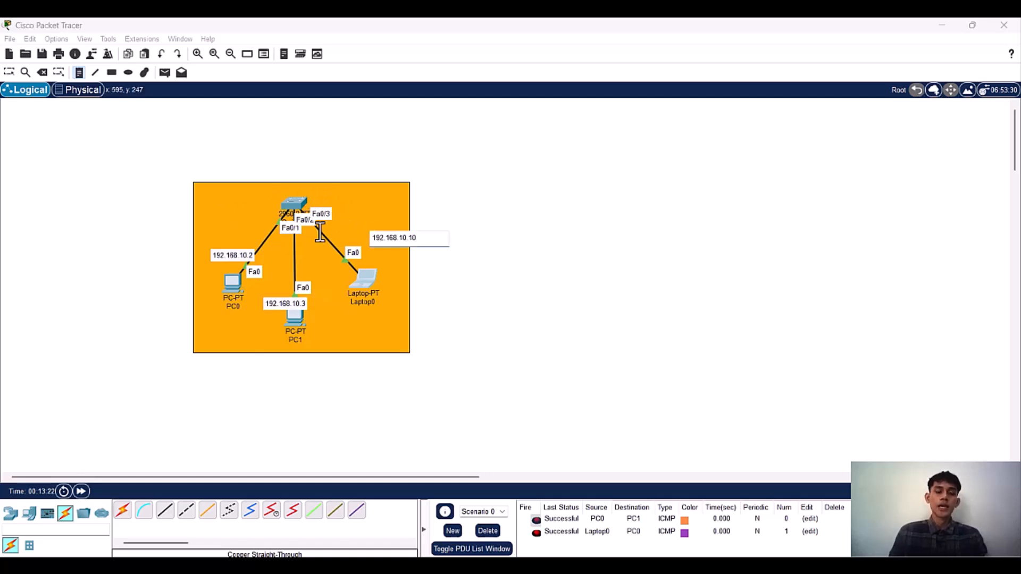
Step: Reposition the IP notes: 192.168.10.10 above Laptop0, 192.168.10.3 beside PC1, and 192.168.10.2 slightly higher above PC0
click(468, 343)
click(308, 158)
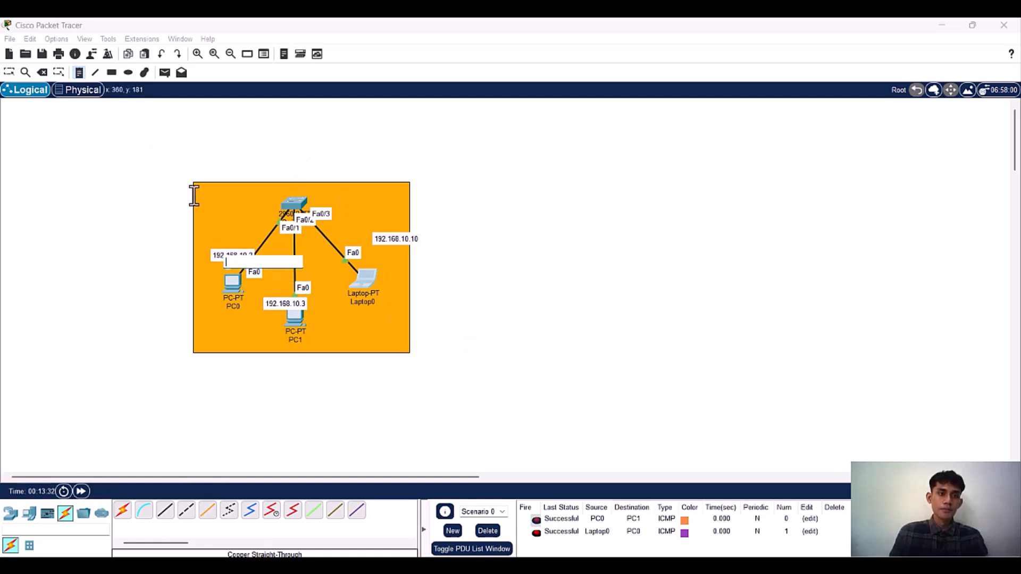
click(9, 72)
drag(398, 238, 357, 237)
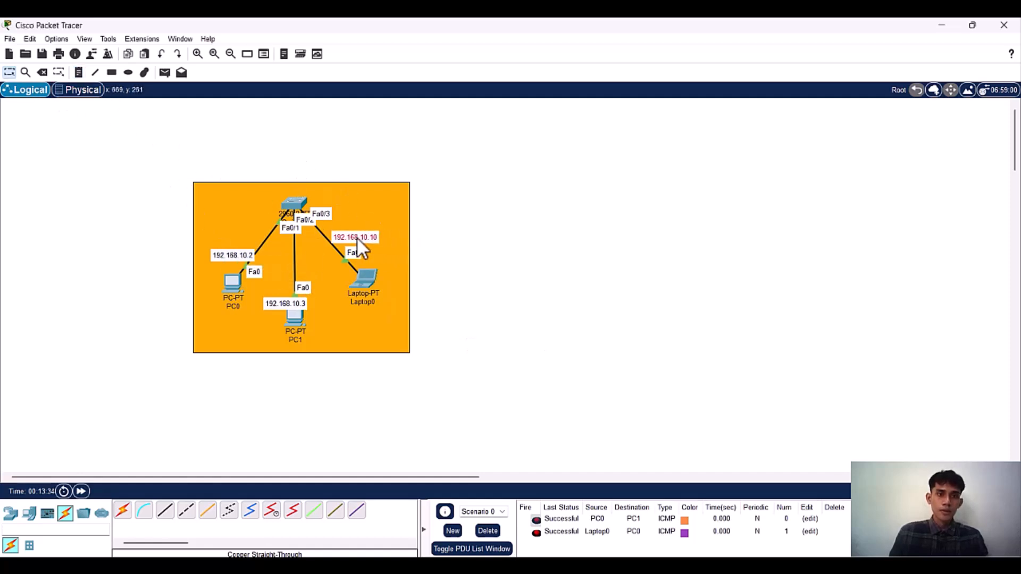
drag(283, 299, 340, 327)
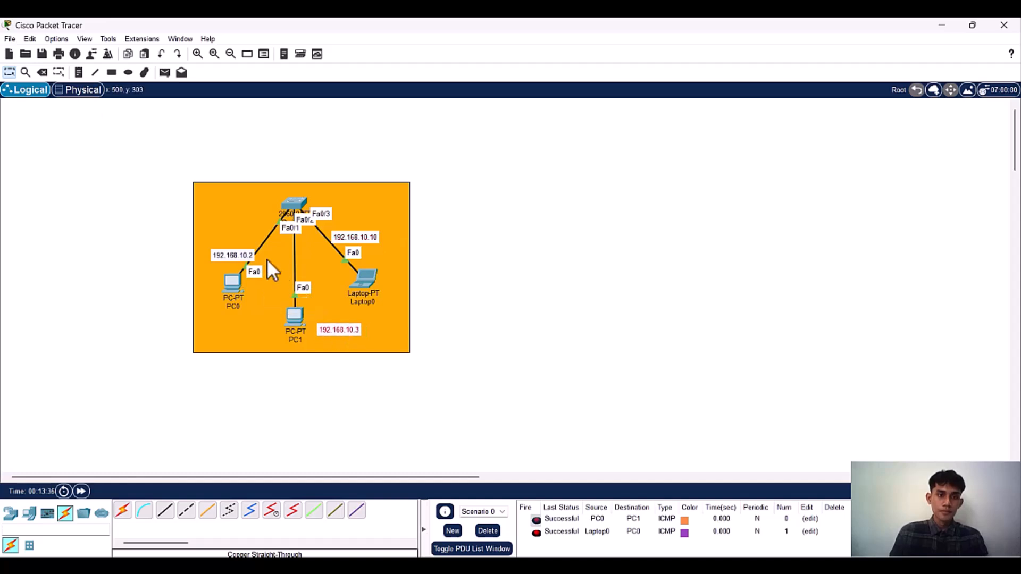
drag(239, 253, 232, 237)
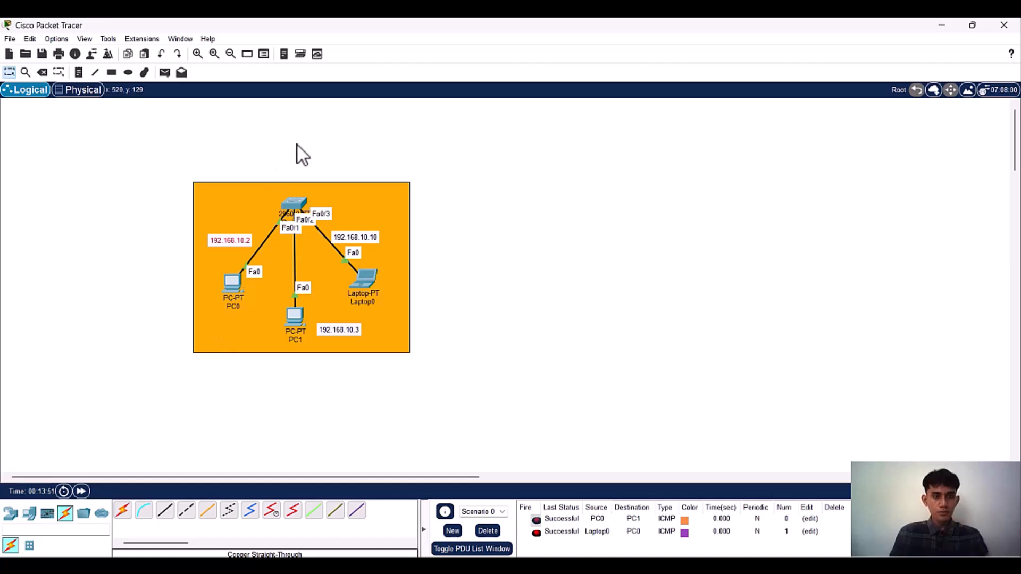
right_click(297, 145)
key(alt+Tab)
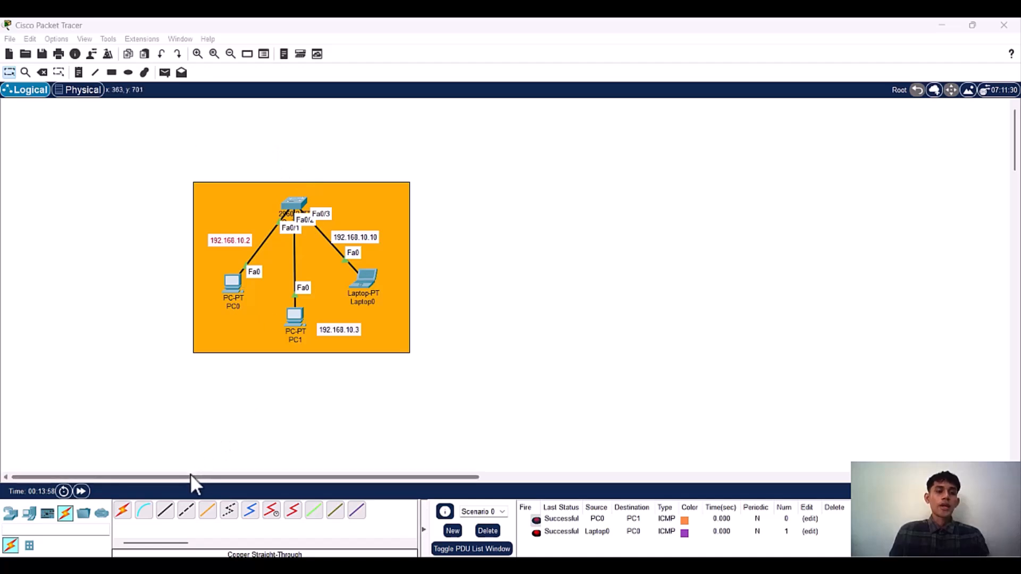
Step: Place a Router-PT in an empty part of the workspace and a 2960-24TT switch below it
drag(190, 474, 397, 485)
click(11, 513)
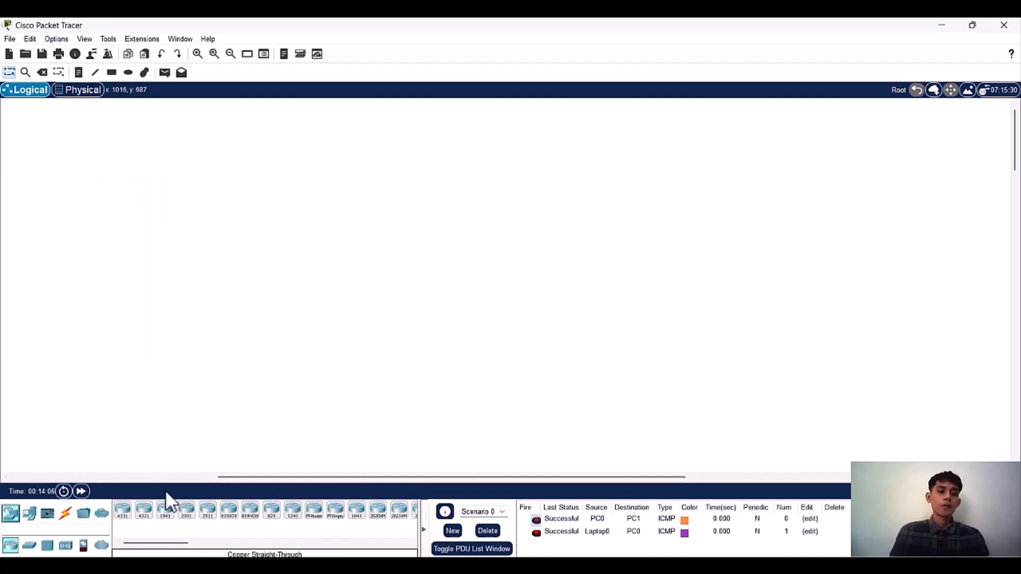
mouse_move(319, 518)
mouse_down()
mouse_move(244, 297)
mouse_move(312, 202)
mouse_move(340, 193)
mouse_up()
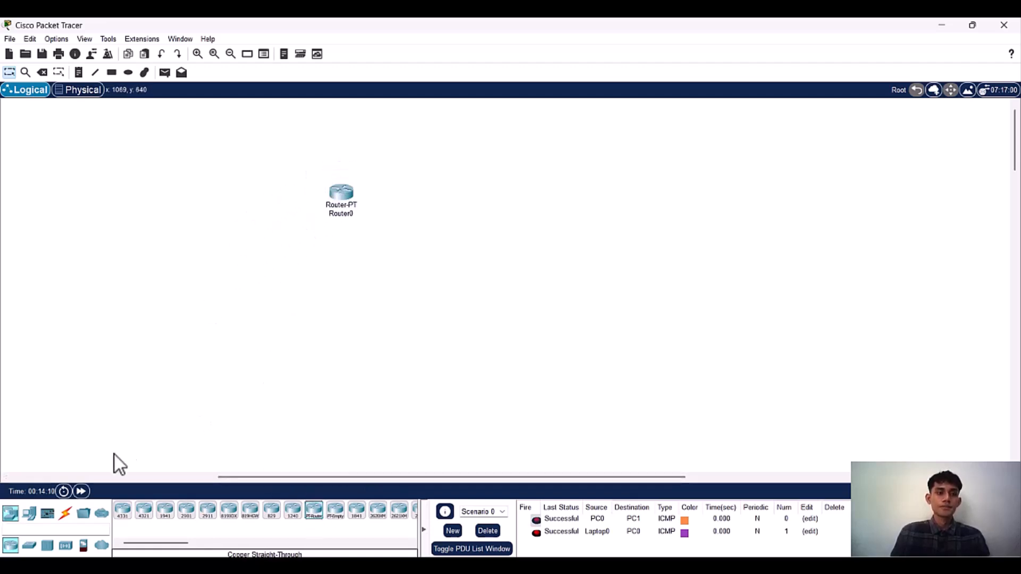
click(66, 514)
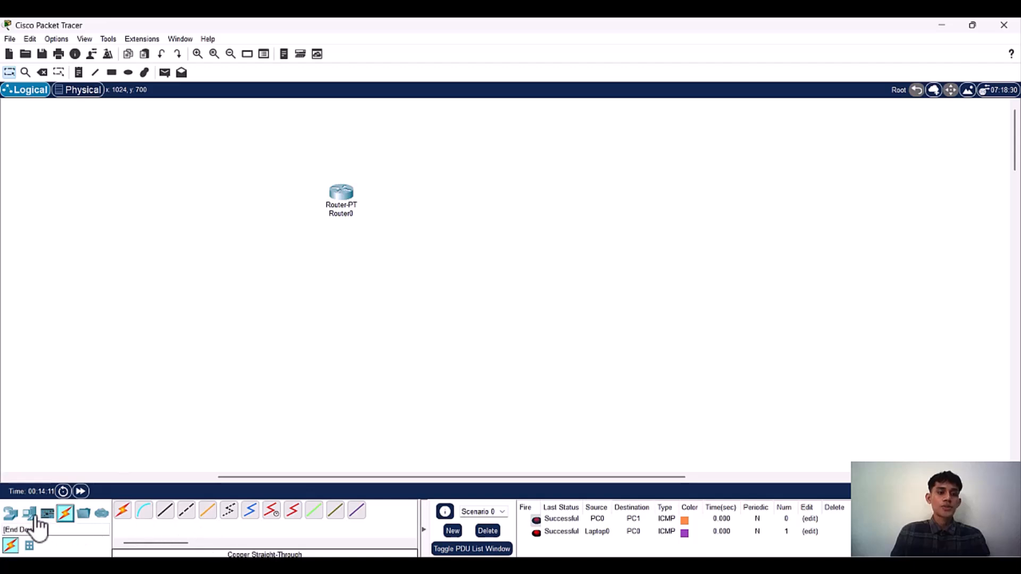
click(28, 513)
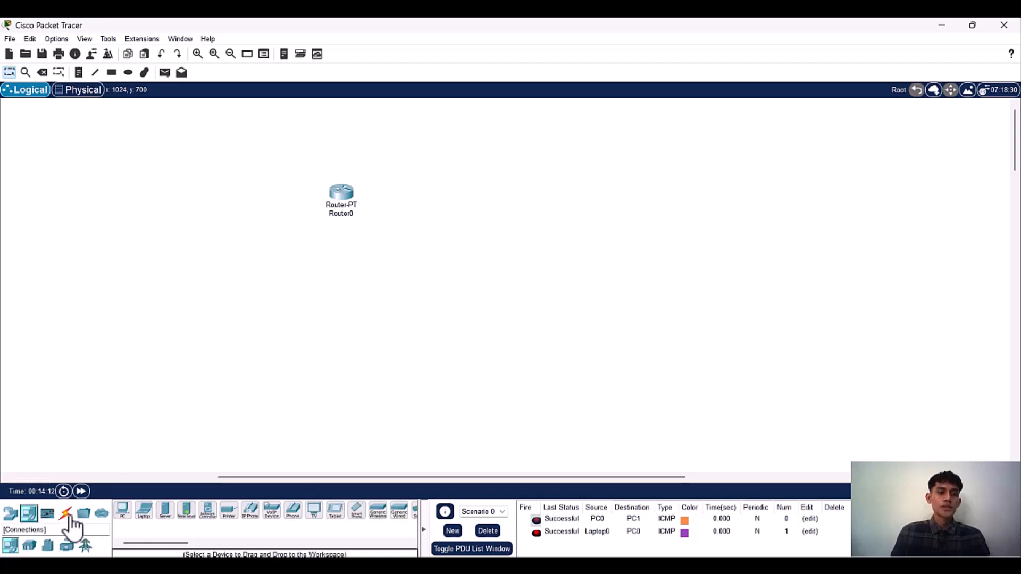
click(10, 513)
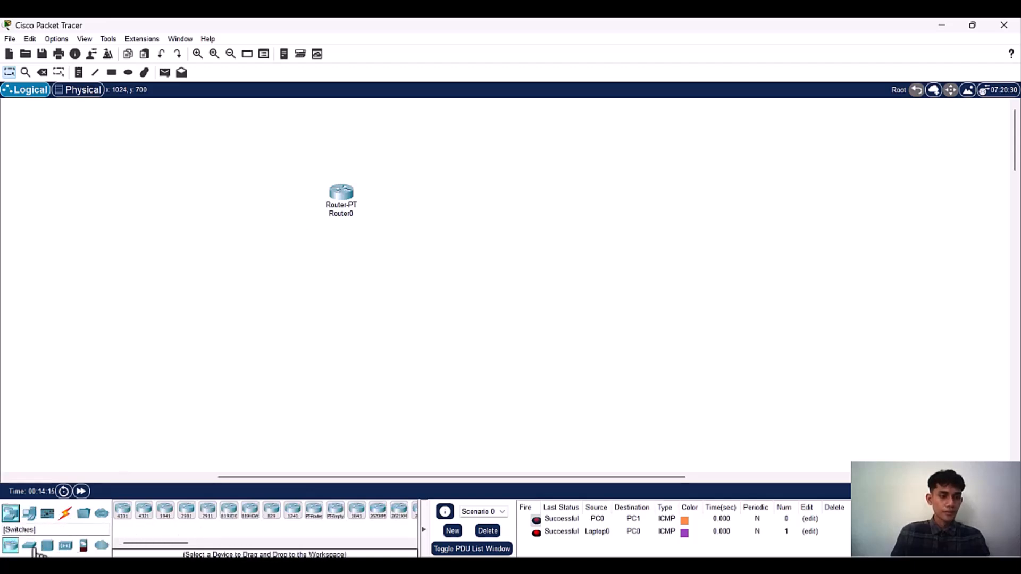
click(29, 546)
drag(123, 512, 340, 299)
Step: Connect Router0's FastEthernet0/0 to Switch1's FastEthernet0/24 with a copper straight-through cable
click(65, 513)
click(165, 511)
click(343, 206)
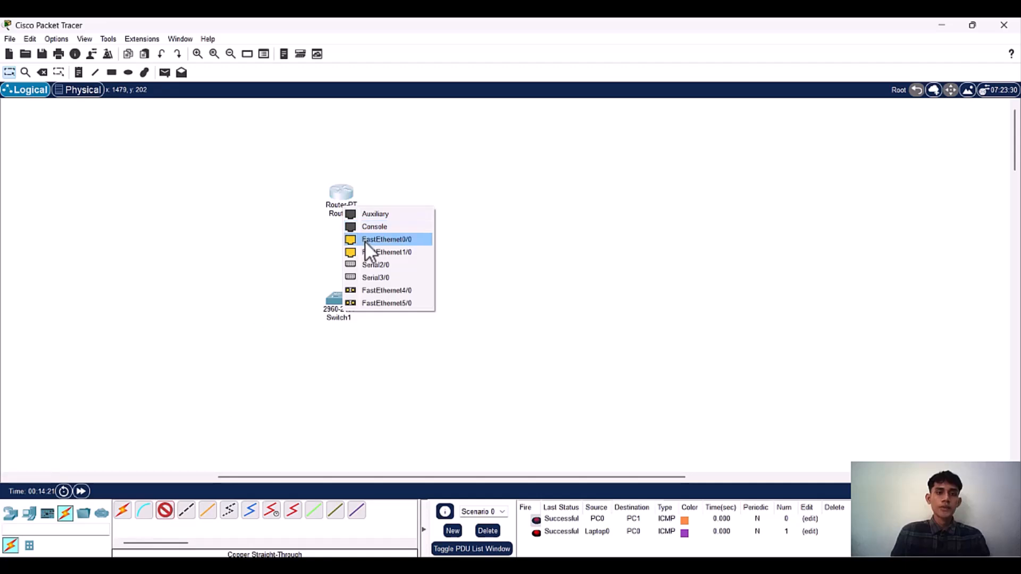
click(365, 240)
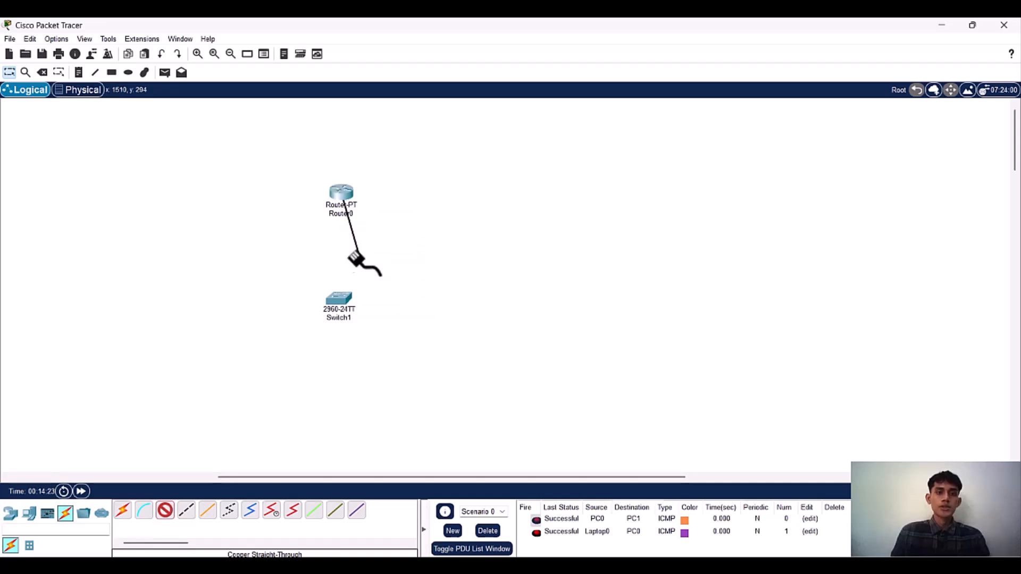
click(338, 301)
click(353, 332)
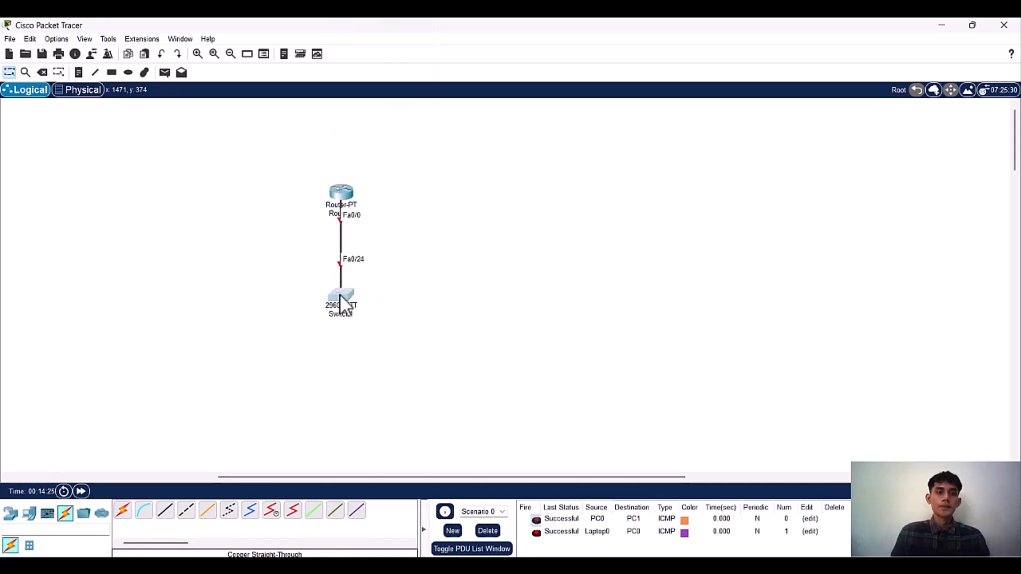
Step: Add four PCs below Switch1 and arrange them with PC2 and PC3 on one side, PC4 and PC5 on the other
click(29, 514)
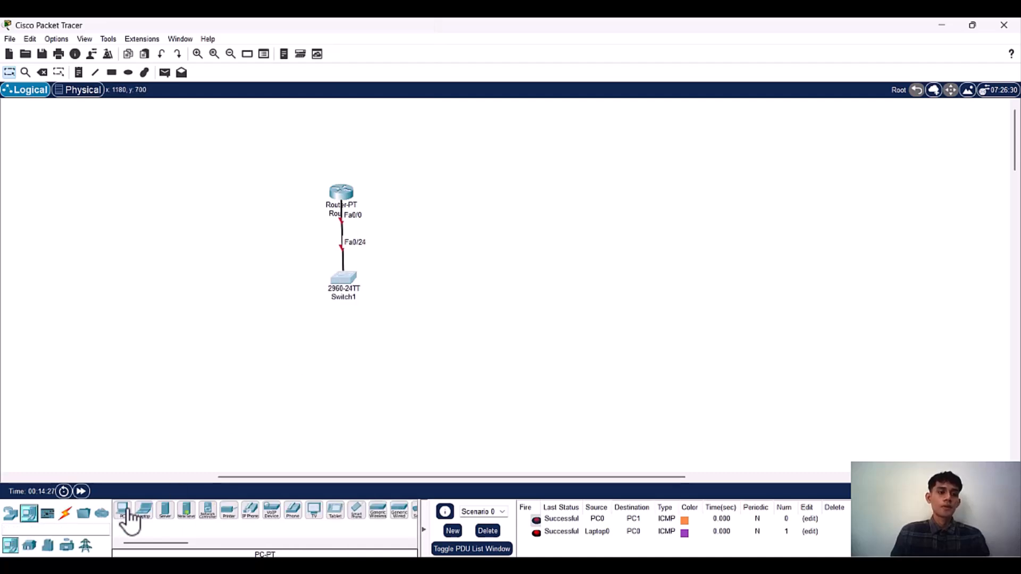
click(123, 511)
click(286, 346)
click(123, 512)
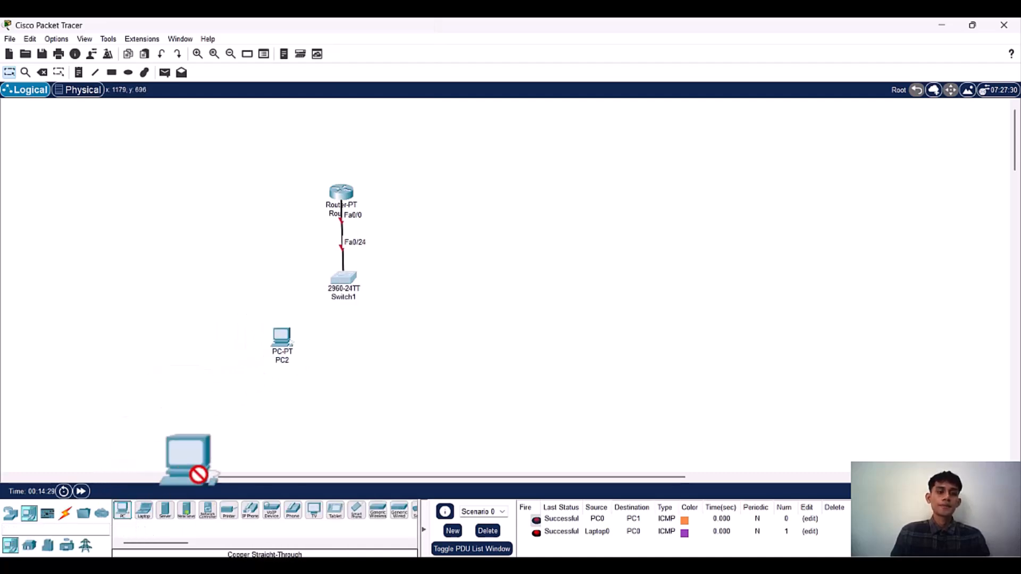
click(307, 356)
click(123, 512)
click(420, 338)
click(123, 511)
click(398, 369)
drag(275, 351, 295, 360)
drag(391, 366, 416, 314)
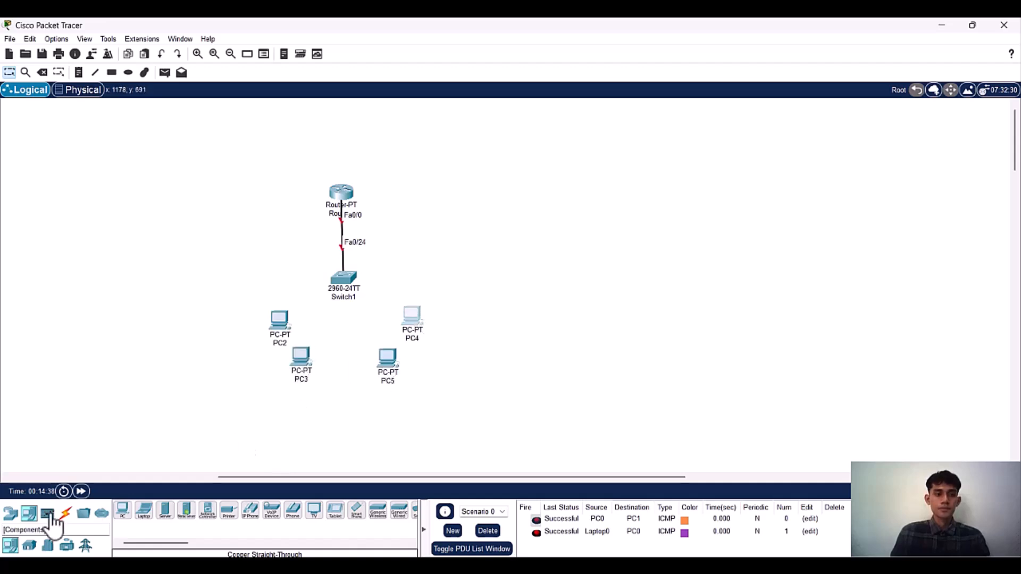
Step: Connect Switch1's FastEthernet0/1 to PC2's FastEthernet0 with a copper straight-through cable
click(65, 513)
click(165, 510)
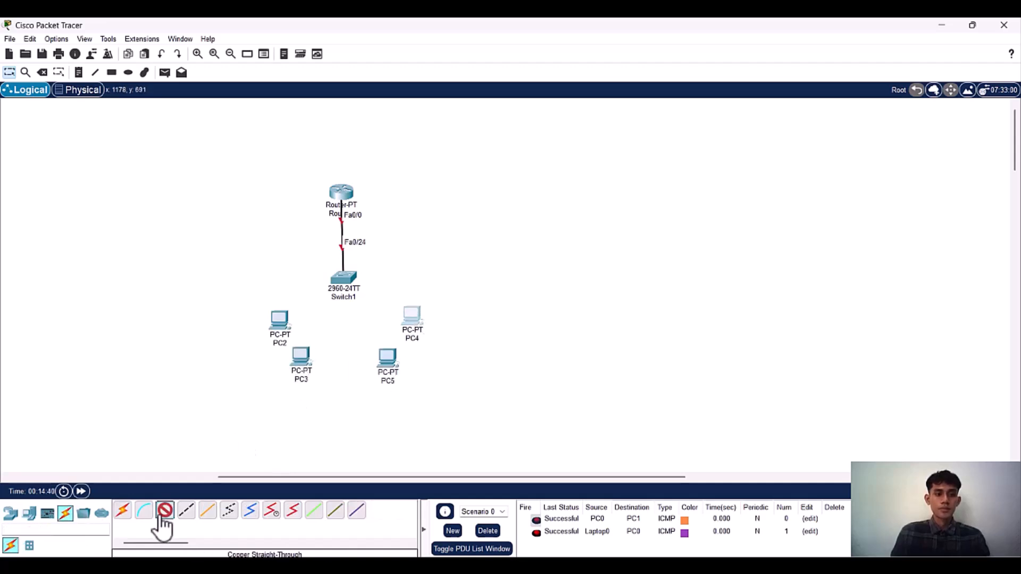
click(347, 279)
click(438, 43)
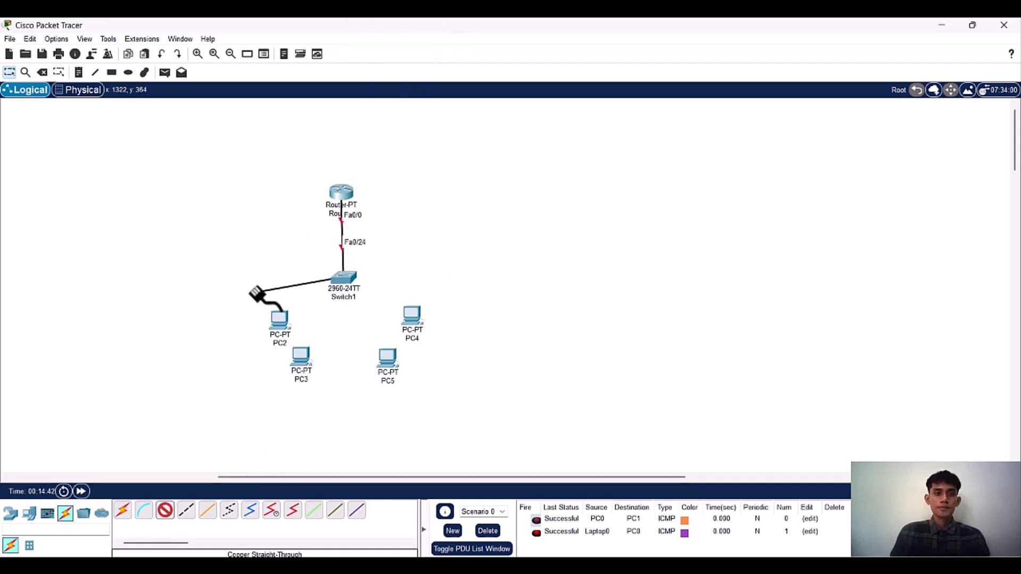
click(279, 319)
click(314, 365)
Step: Connect PC3's FastEthernet0 to Switch1's FastEthernet0/2 with a copper straight-through cable
click(165, 510)
click(301, 363)
click(327, 406)
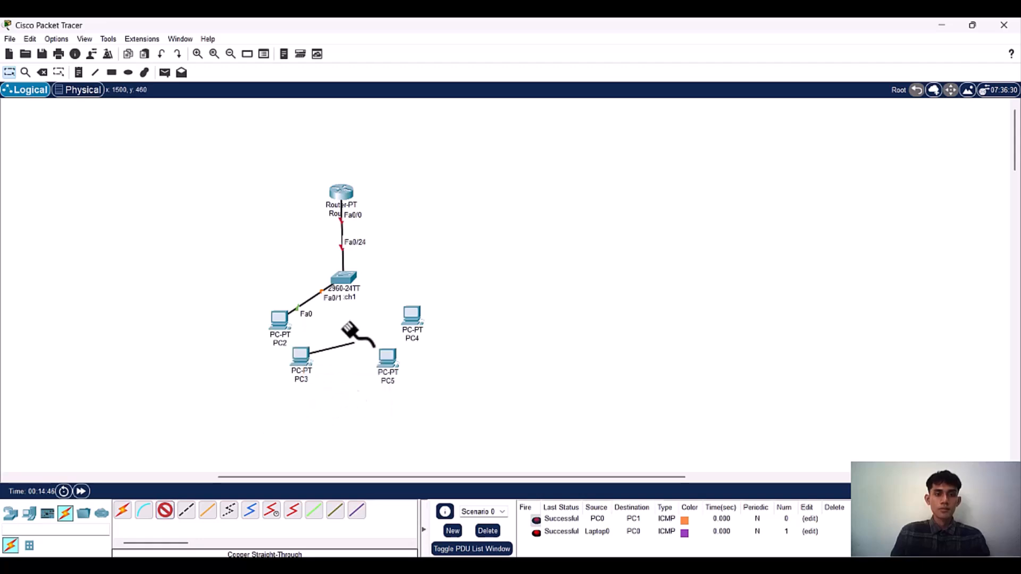
click(342, 280)
click(403, 39)
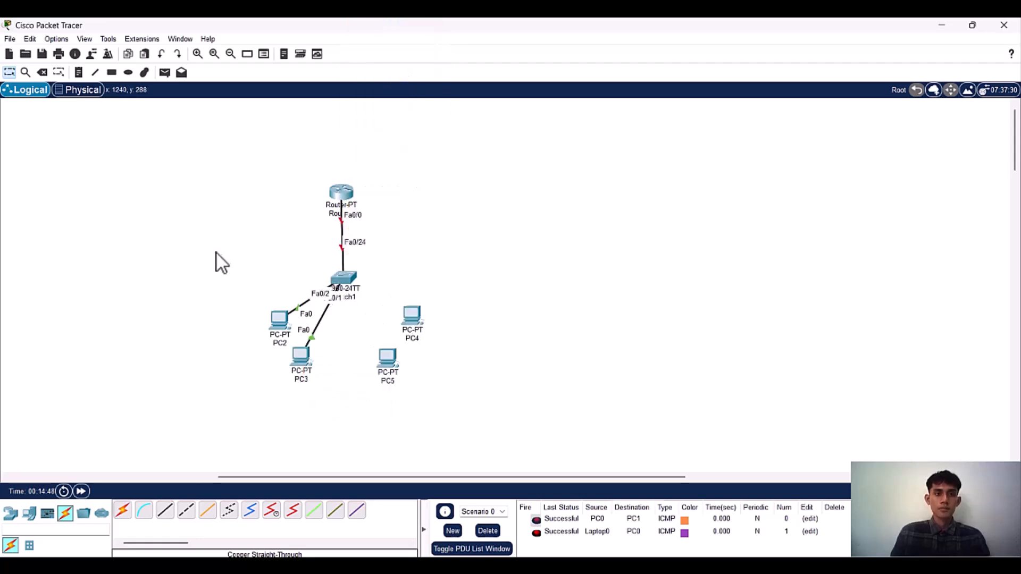
Step: Connect Switch1's FastEthernet0/3 to PC4's FastEthernet0 with a copper straight-through cable
click(167, 512)
click(345, 278)
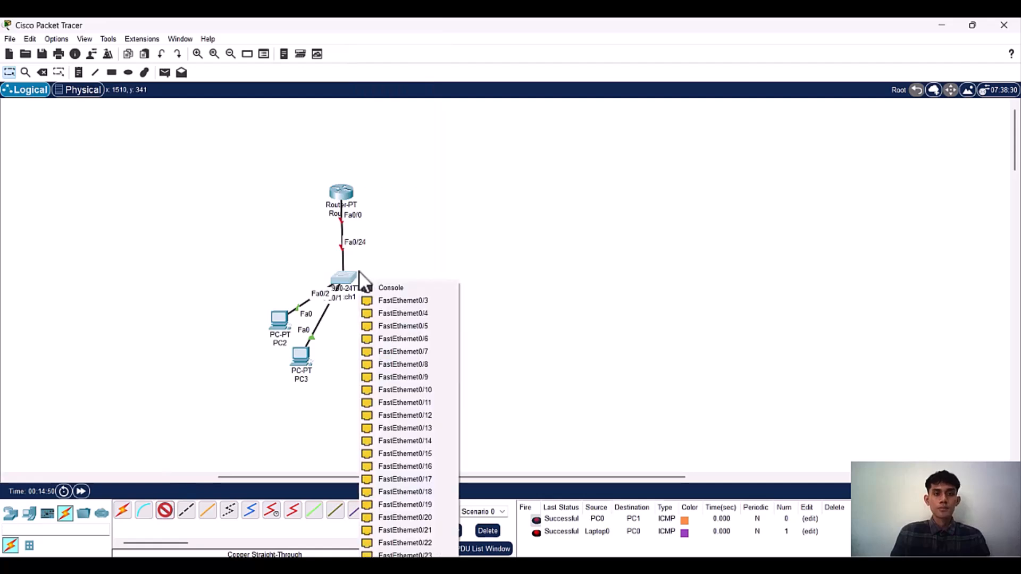
click(402, 301)
click(411, 315)
click(431, 358)
Step: Connect PC5's FastEthernet0 to Switch1's FastEthernet0/4 with a copper straight-through cable, and shift PC5 slightly closer to the switch
click(165, 510)
click(388, 360)
click(403, 417)
click(344, 281)
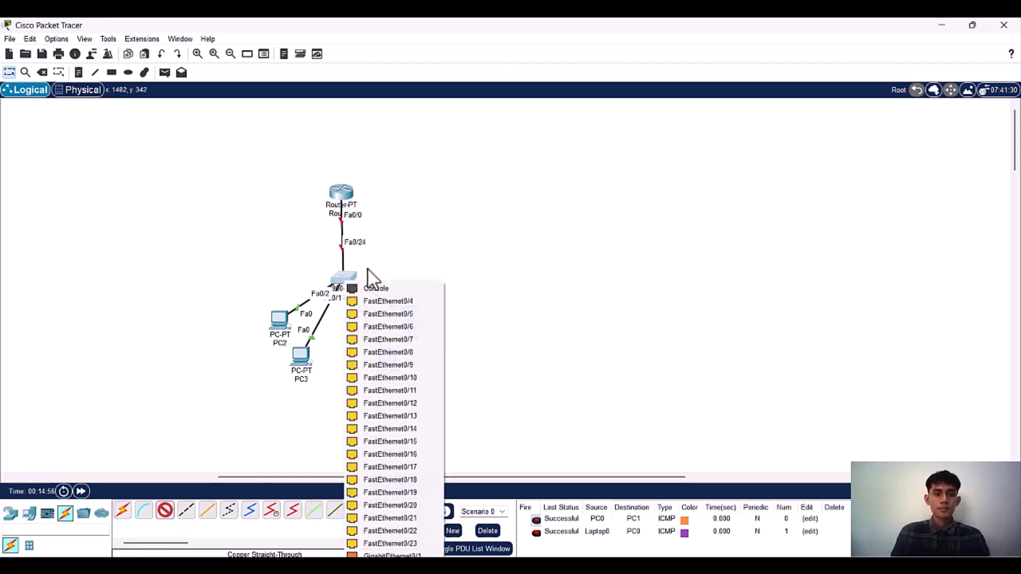
click(378, 298)
drag(385, 358, 391, 344)
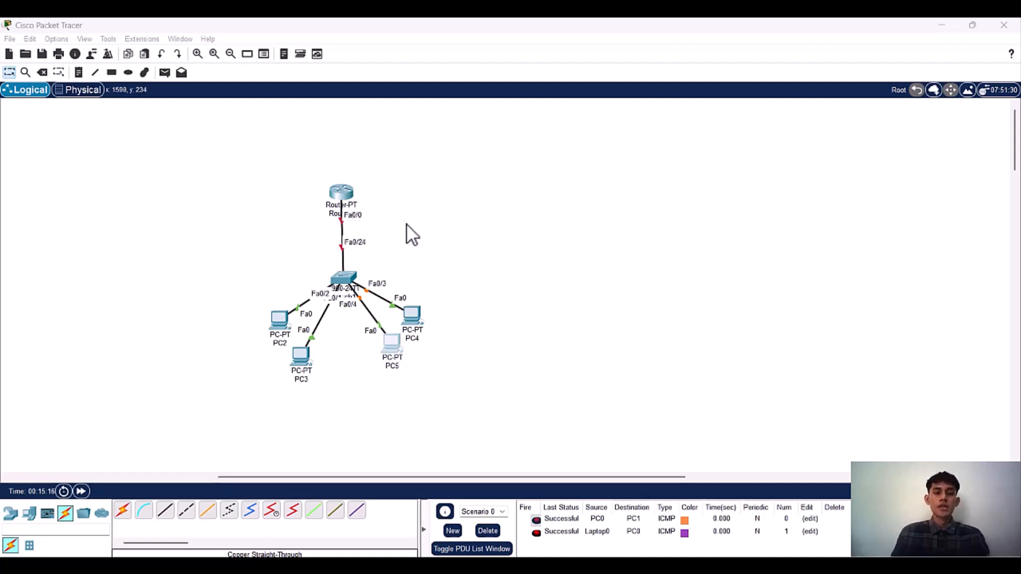
Step: Open Router0's command line and answer no to the initial configuration dialog
click(334, 190)
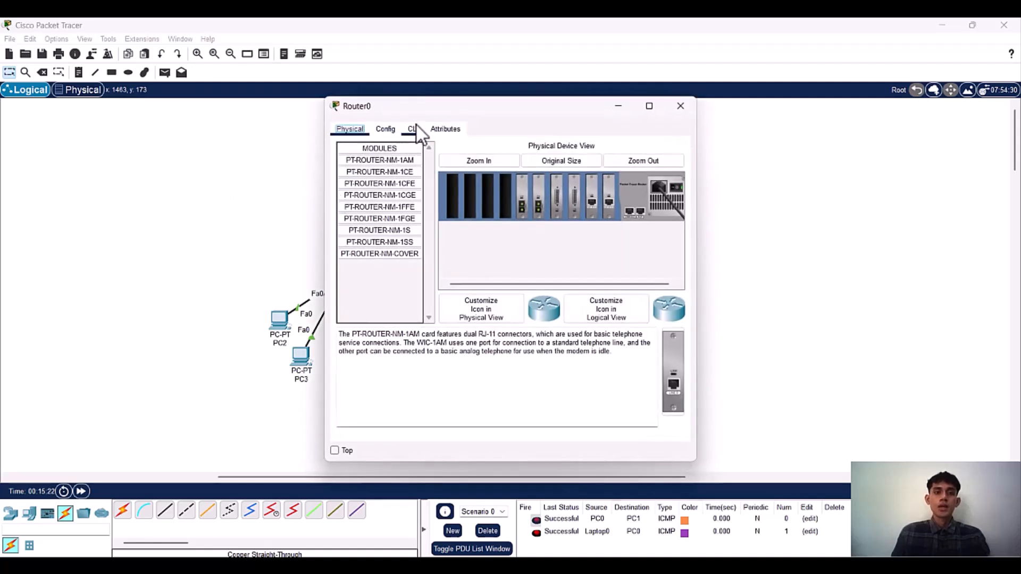
click(414, 130)
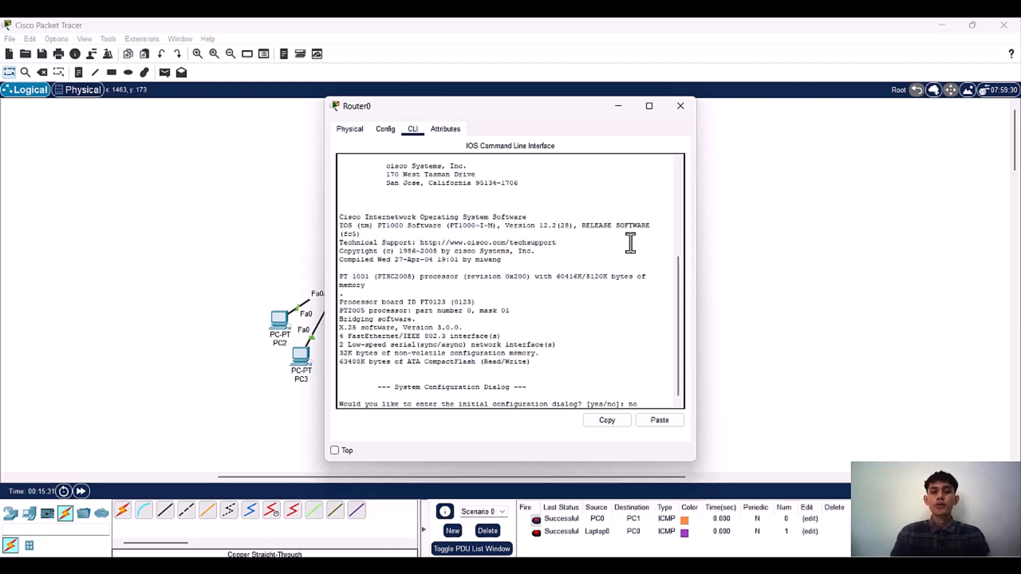
key(Return)
Step: Enter privileged mode on Router0 with enable, and enter global configuration mode with configure terminal
key(Return)
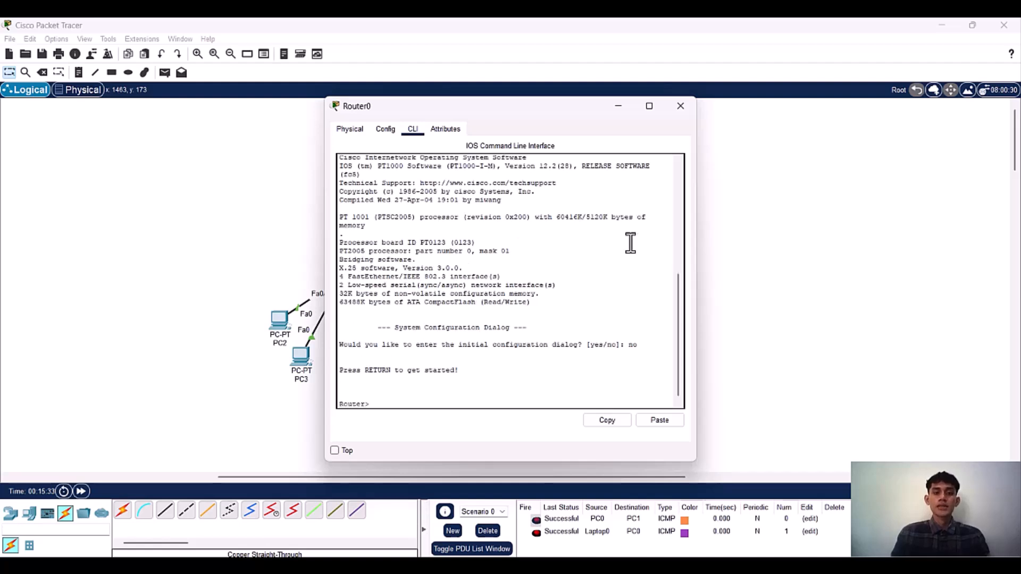
text(enable)
key(Return)
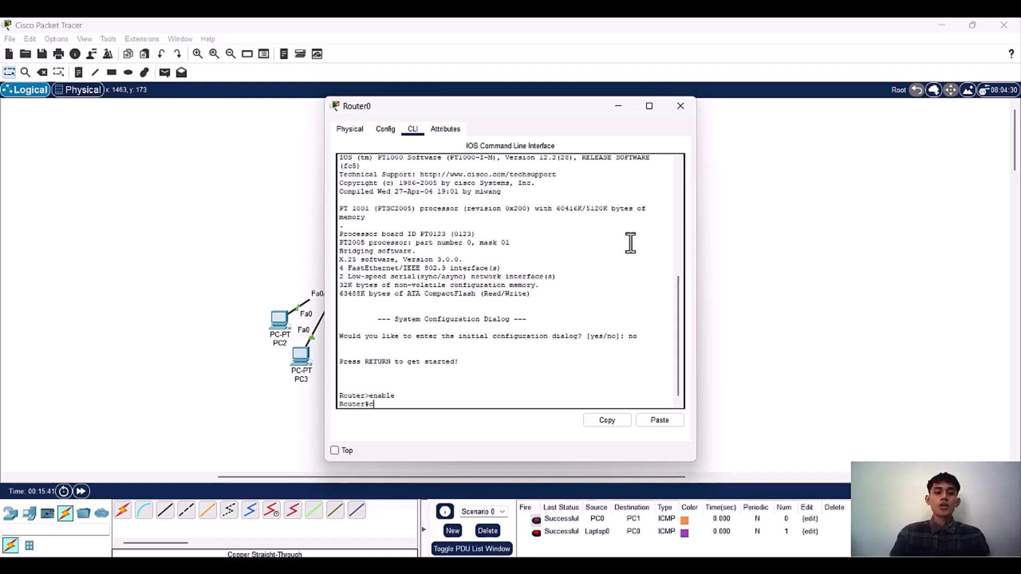
text(cpn)
key(BackSpace)
key(BackSpace)
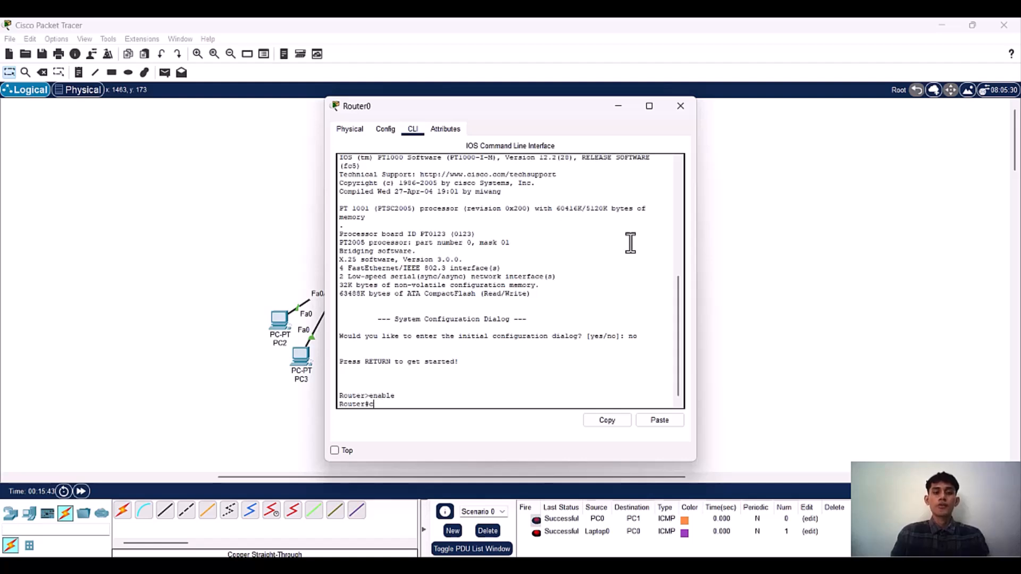
text(onfi)
key(Tab)
text(termi)
key(Tab)
key(Return)
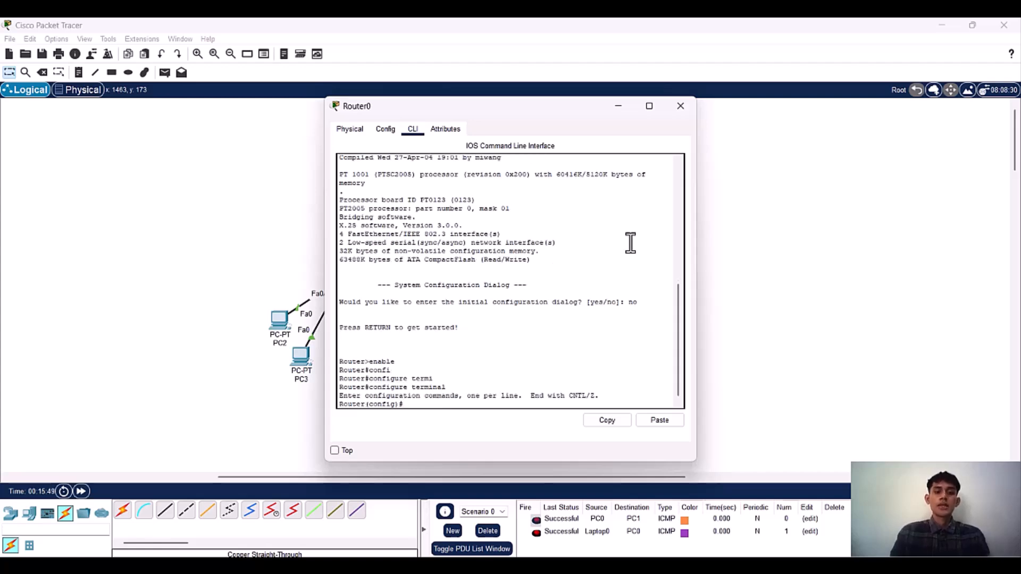
Step: Move Router0's window clear of the topology and enter interface configuration mode for fa0/0
drag(554, 112, 673, 91)
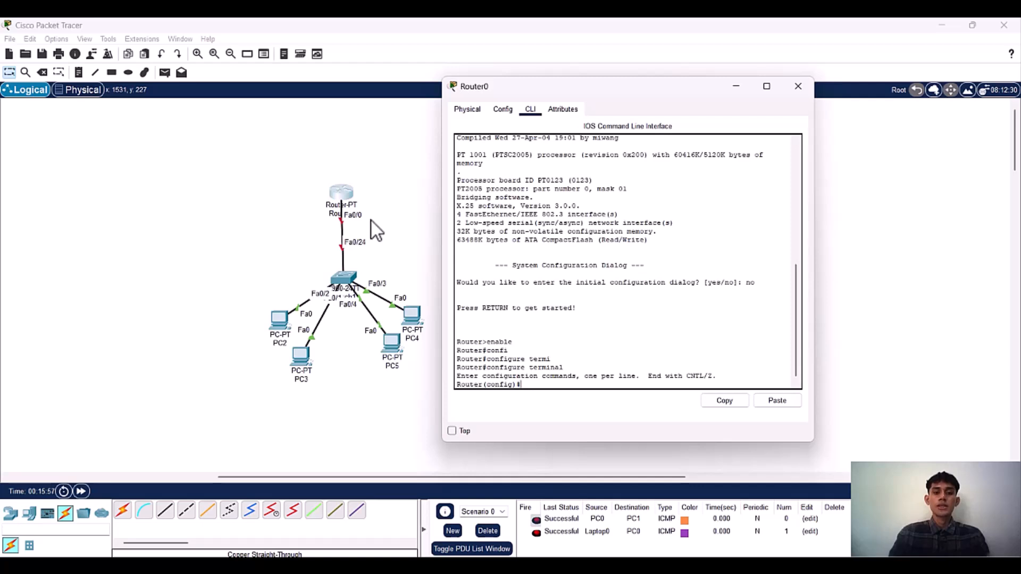
text(terf)
key(Tab)
text(fa)
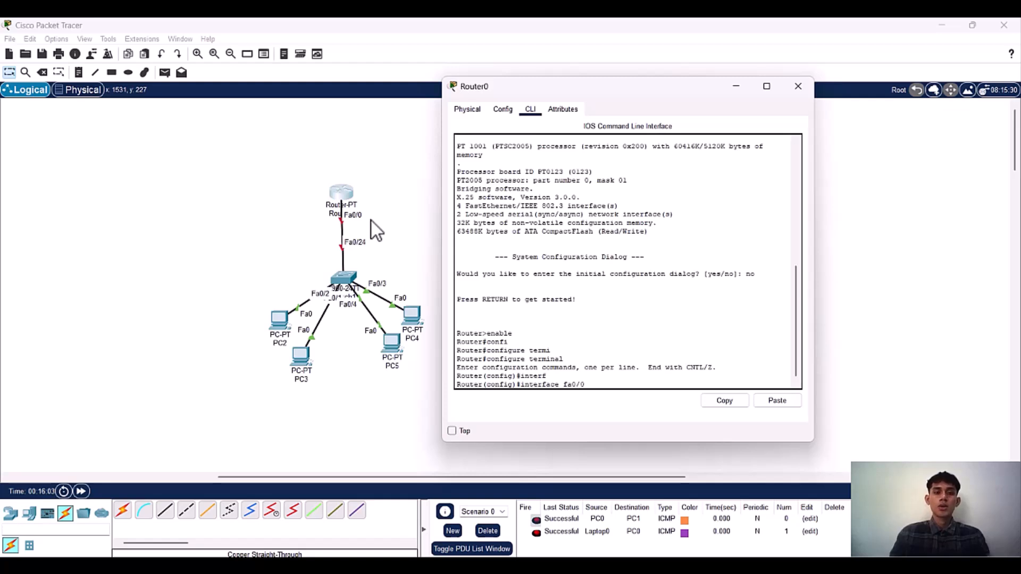
key(Return)
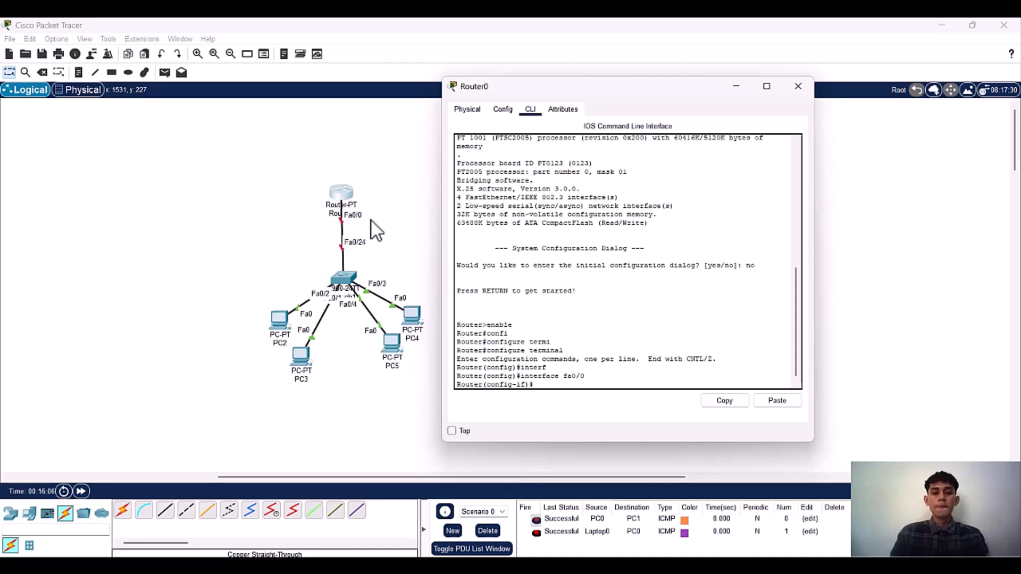
Step: Assign Router0's fa0/0 interface the IP address 192.168.10.1 with subnet mask 255.255.255.0
text(ip add)
key(Tab)
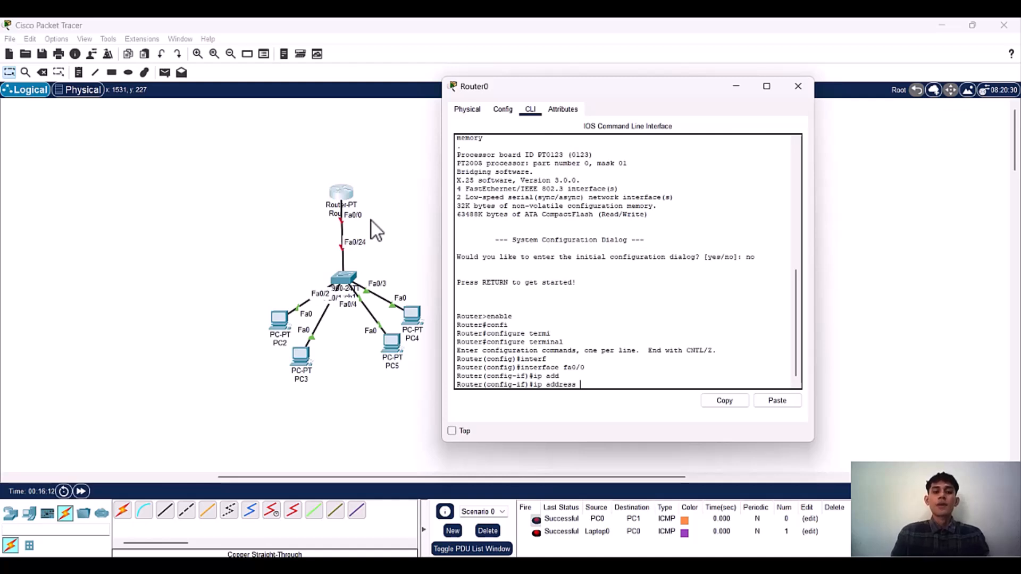
text(192.16)
text(8.)
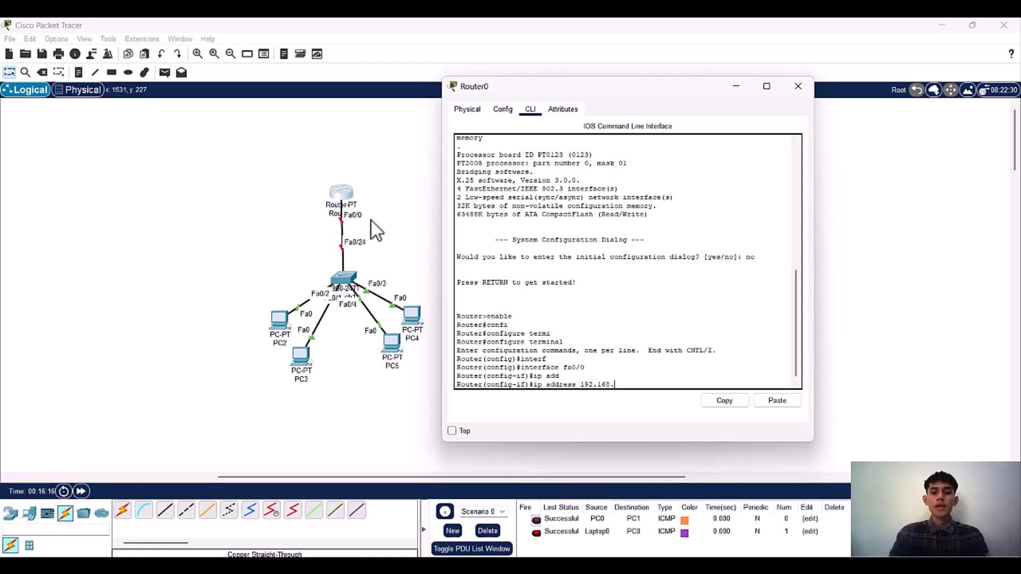
text(10.1 255.25)
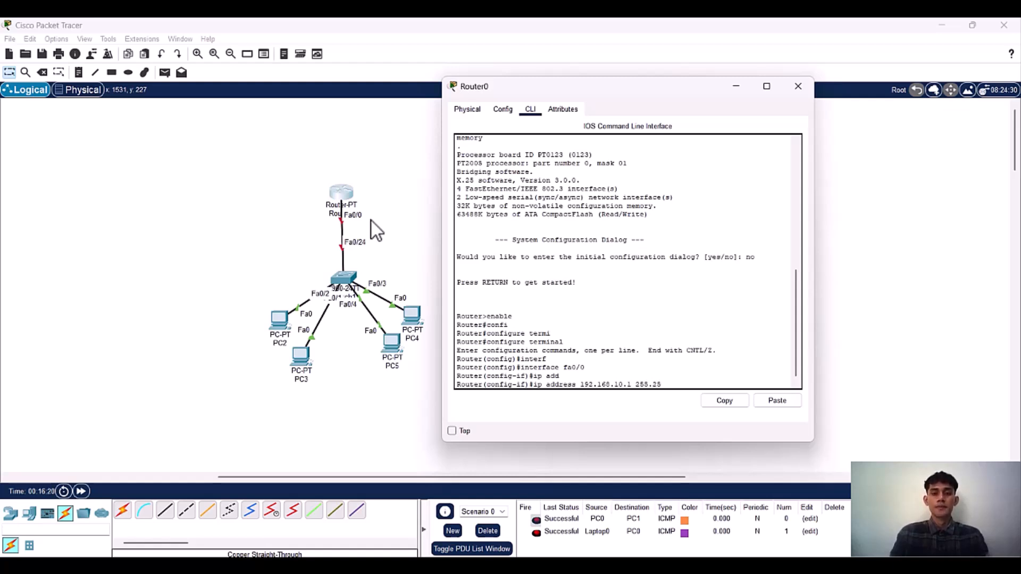
text(5.255)
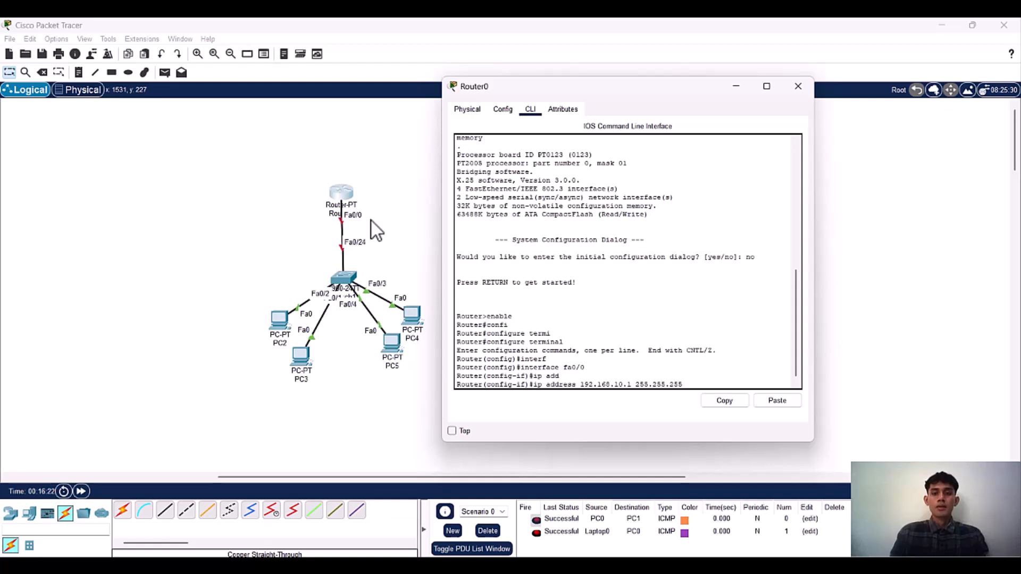
text(.0)
key(Return)
Step: Enable the fa0/0 interface with no shutdown and exit to global configuration mode
text(no shu)
key(Tab)
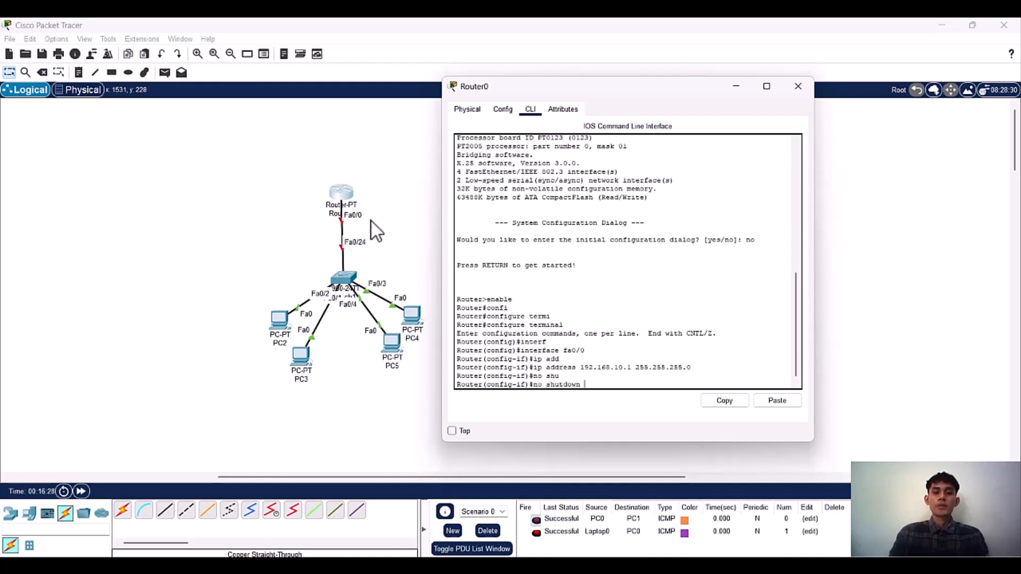
key(Return)
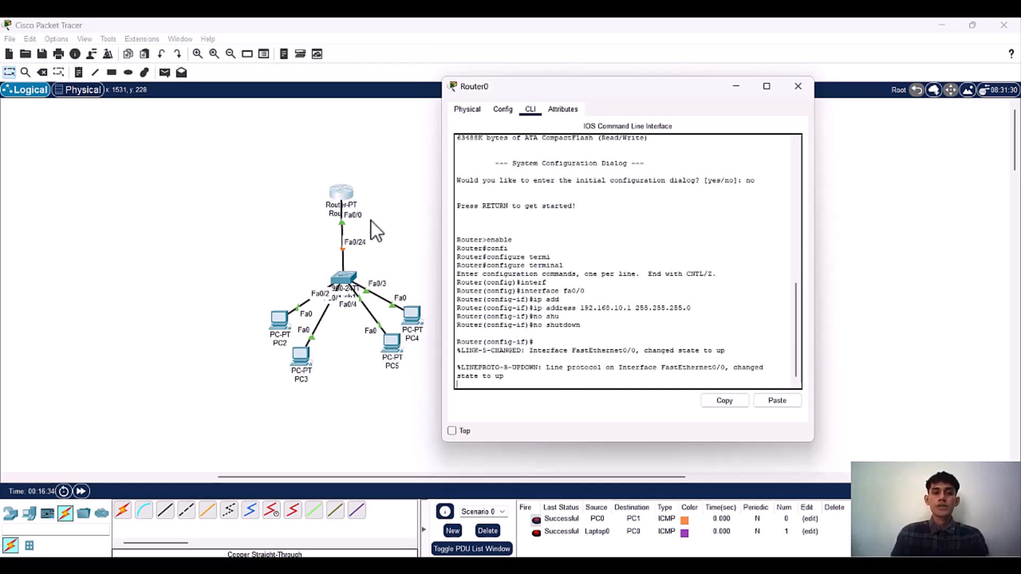
key(Return)
text(exit)
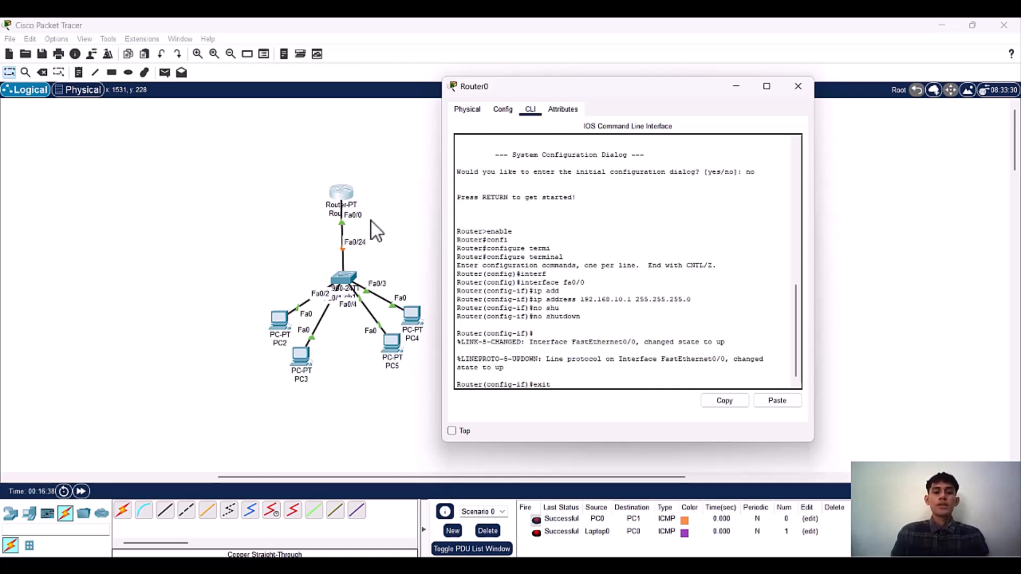
key(Return)
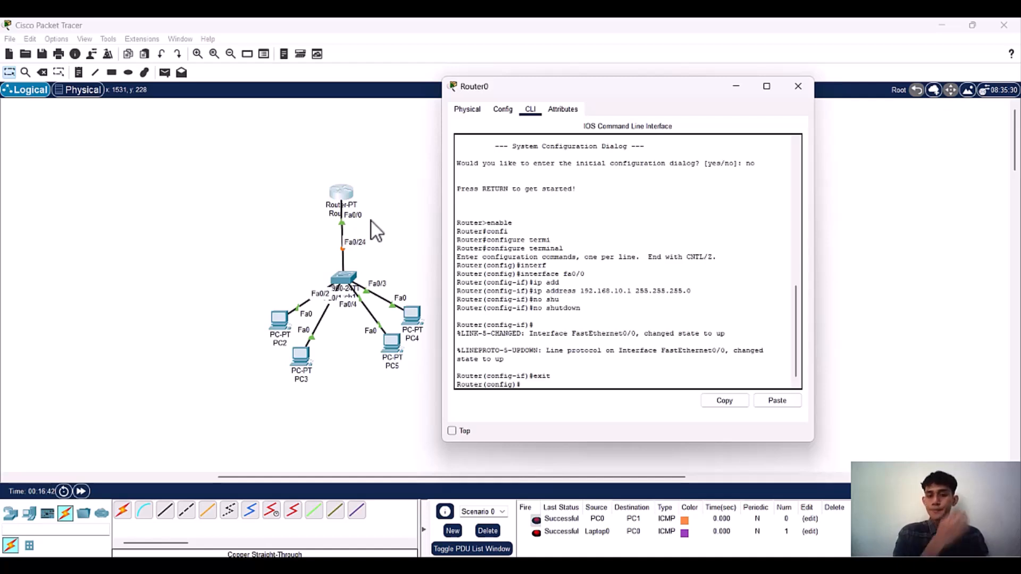
Step: Create a DHCP pool named tol on Router0 with ip dhcp pool
text(de)
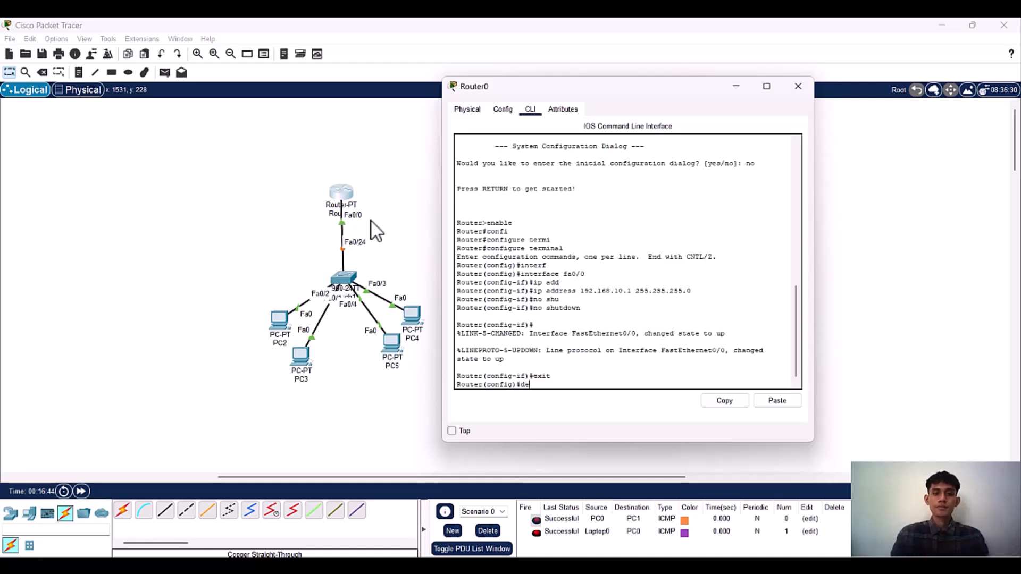
key(BackSpace)
key(BackSpace)
text(ip dh)
key(Tab)
text(po)
key(Tab)
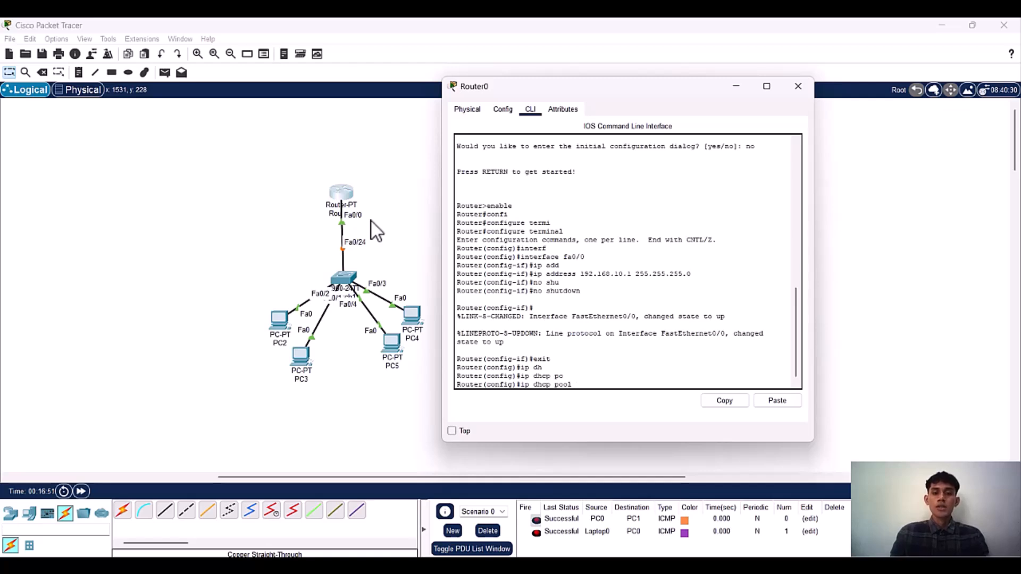
text(tol)
key(Return)
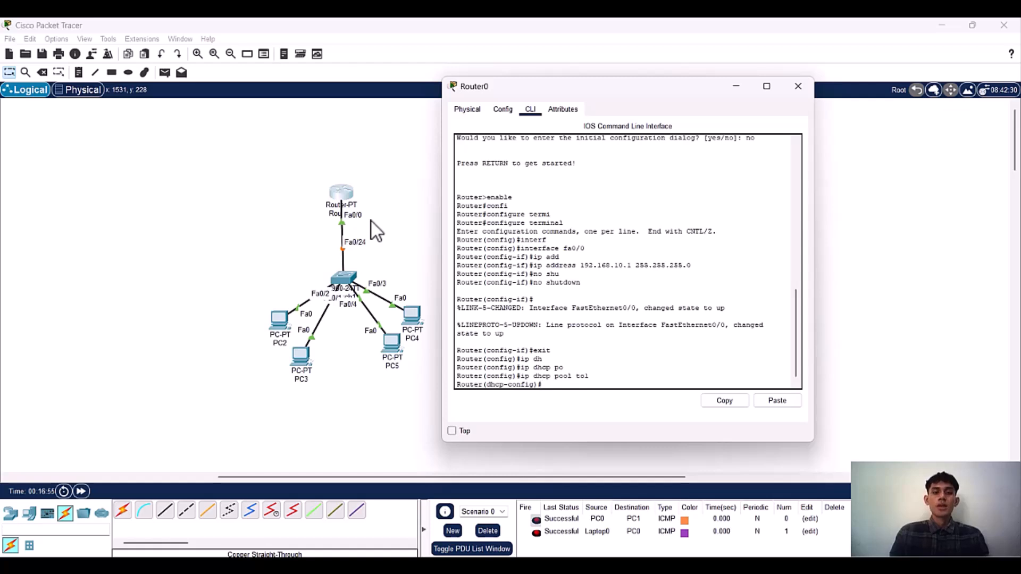
Step: Set the DHCP pool's default-router to 192.168.10.1
text(def)
key(Tab)
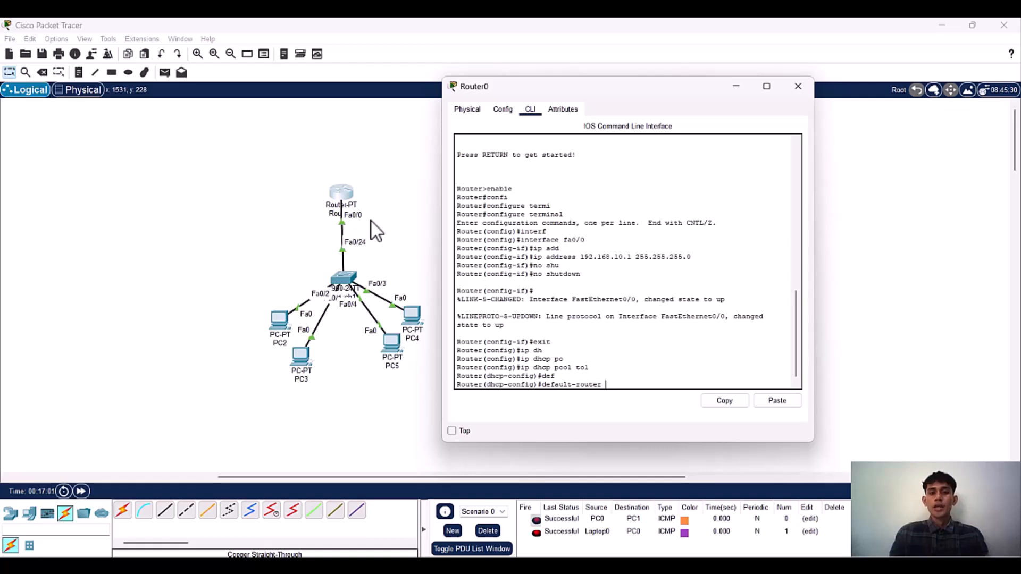
text(192.168.10.)
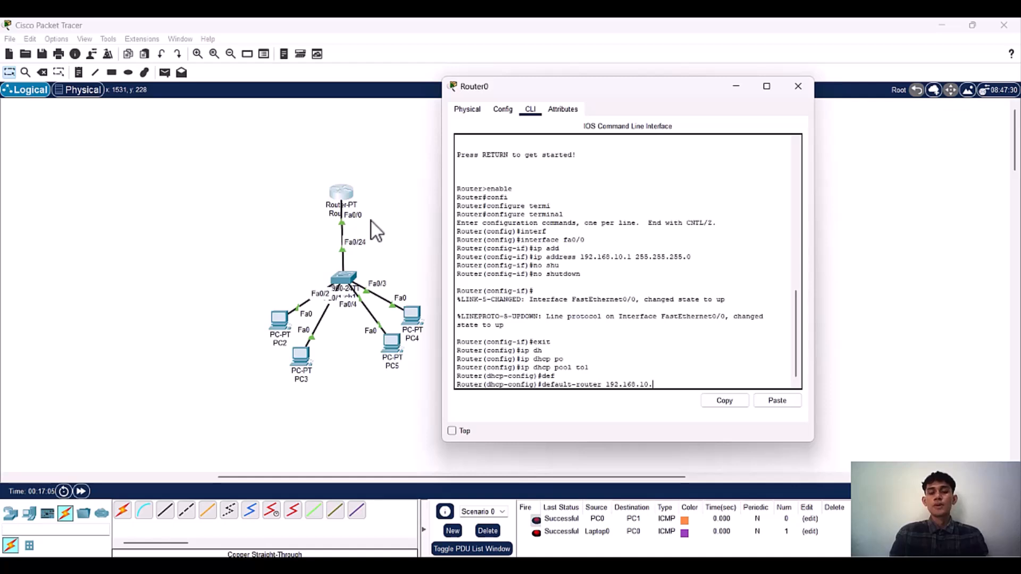
text(1)
key(Return)
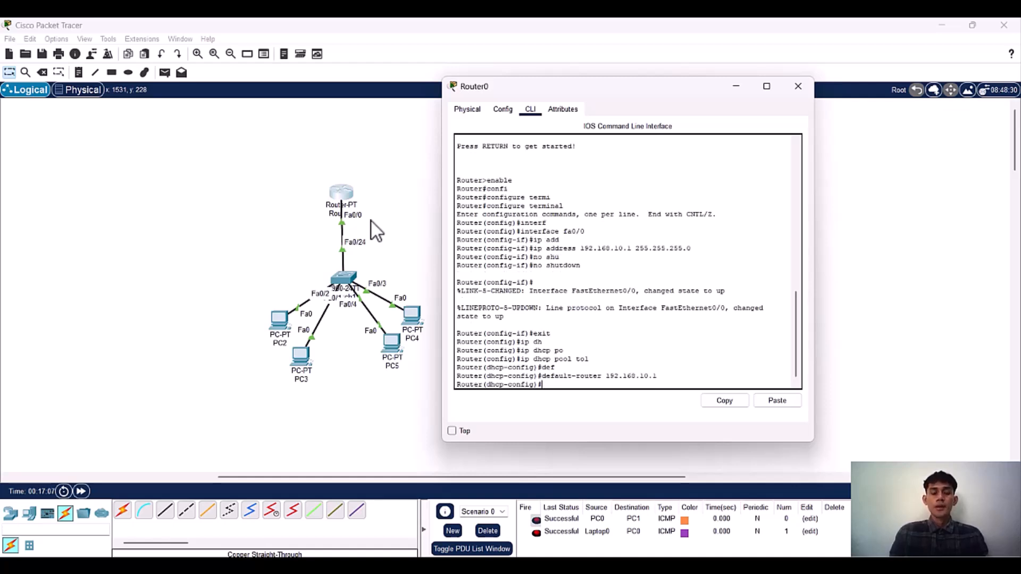
Step: Define the DHCP pool's network as 192.168.10.0 with mask 255.255.255.0
text(net)
key(Tab)
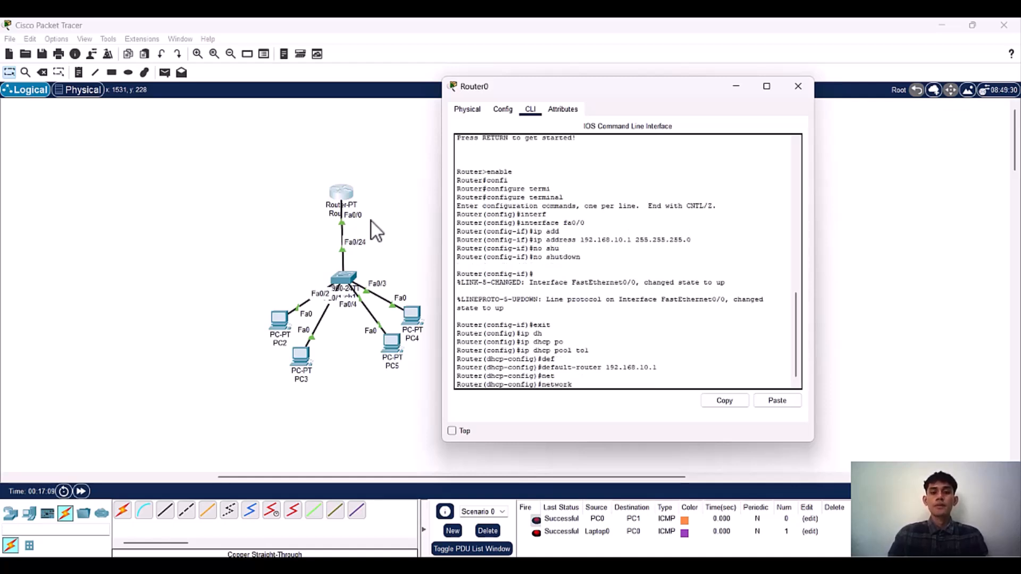
text(192.1)
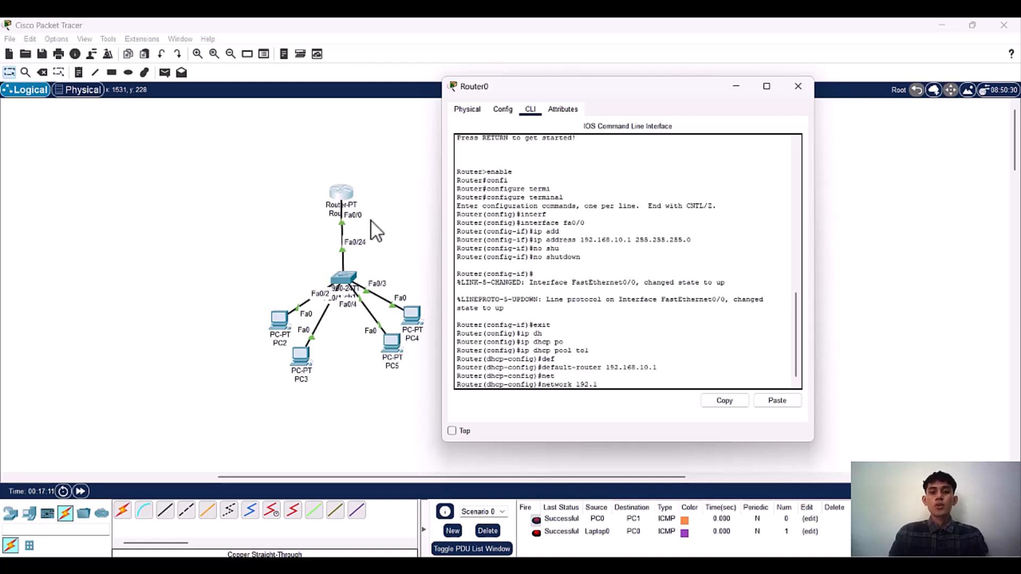
text(68.10.0 2)
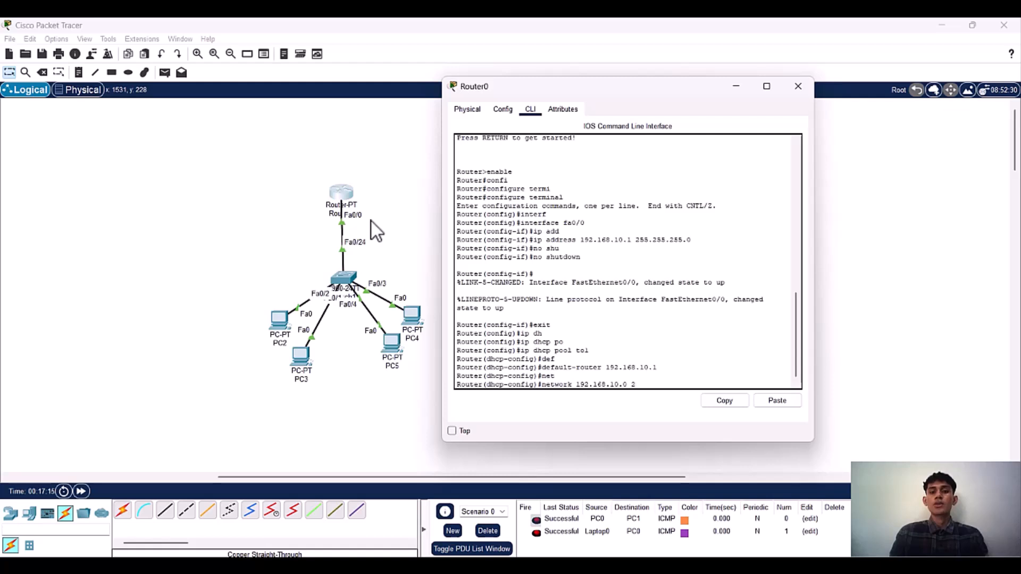
text(55.255.255.0)
key(Return)
Step: Set the DHCP pool's dns-server to 8.8.8.8
text(dns)
key(Tab)
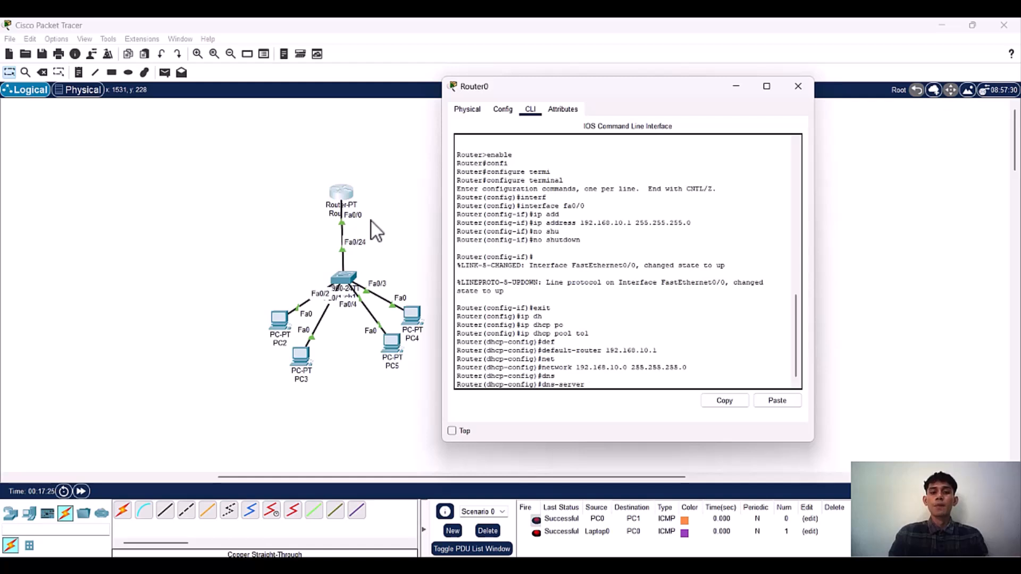
text(8.8.8.8)
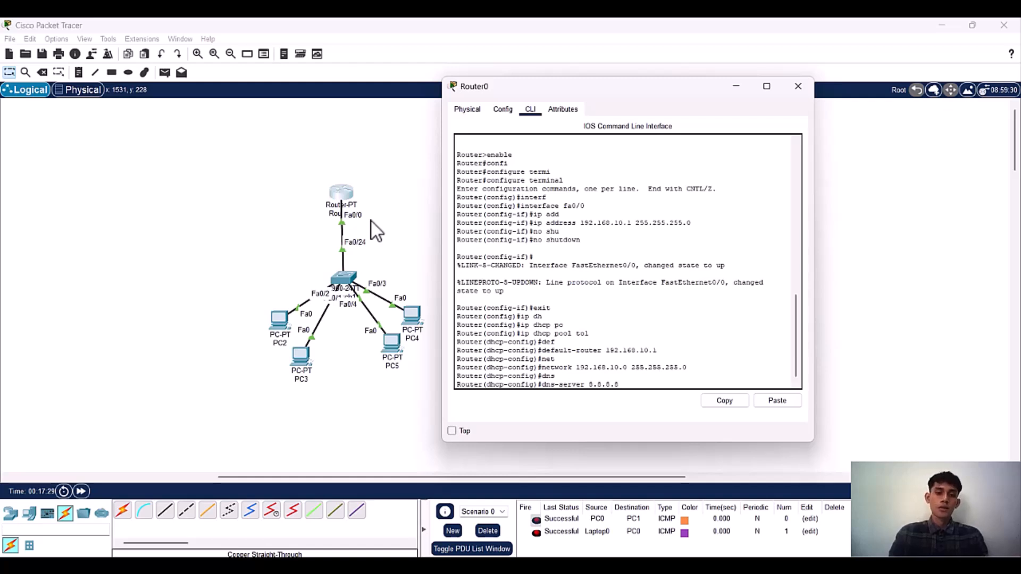
key(Return)
Step: Save Router0's configuration with do wr and exit DHCP configuration mode
text(do wr)
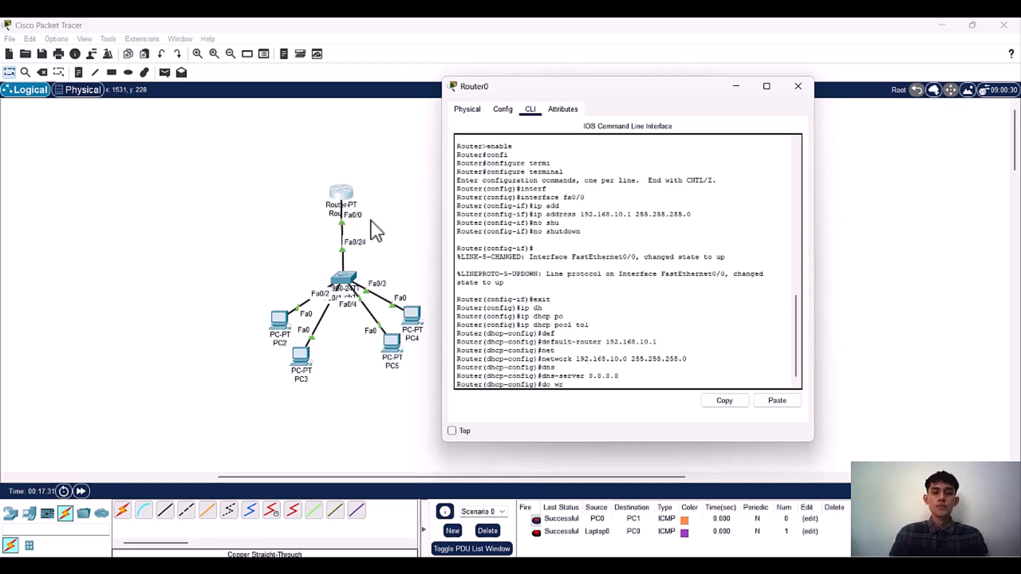
key(Return)
text(exit)
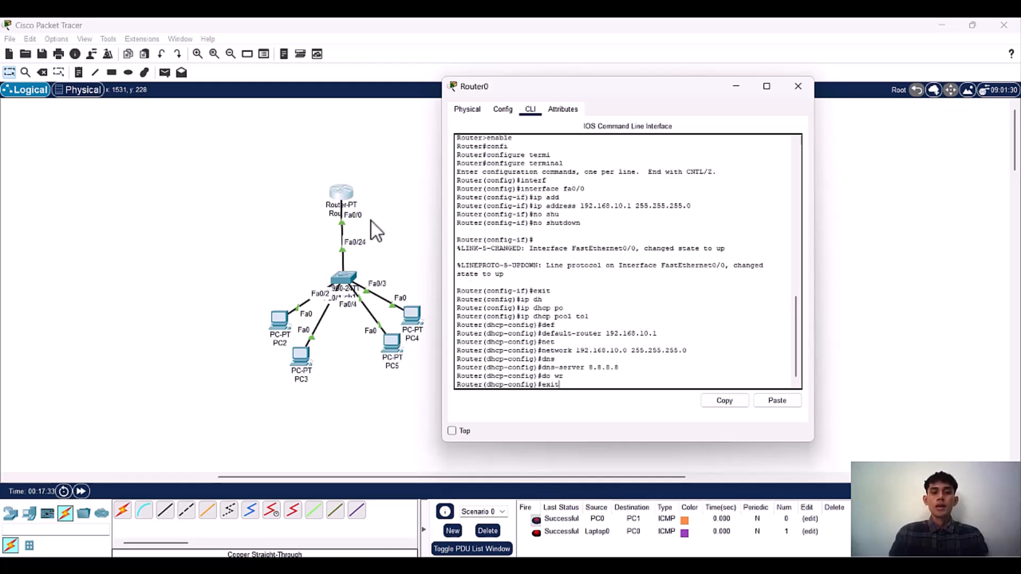
key(Return)
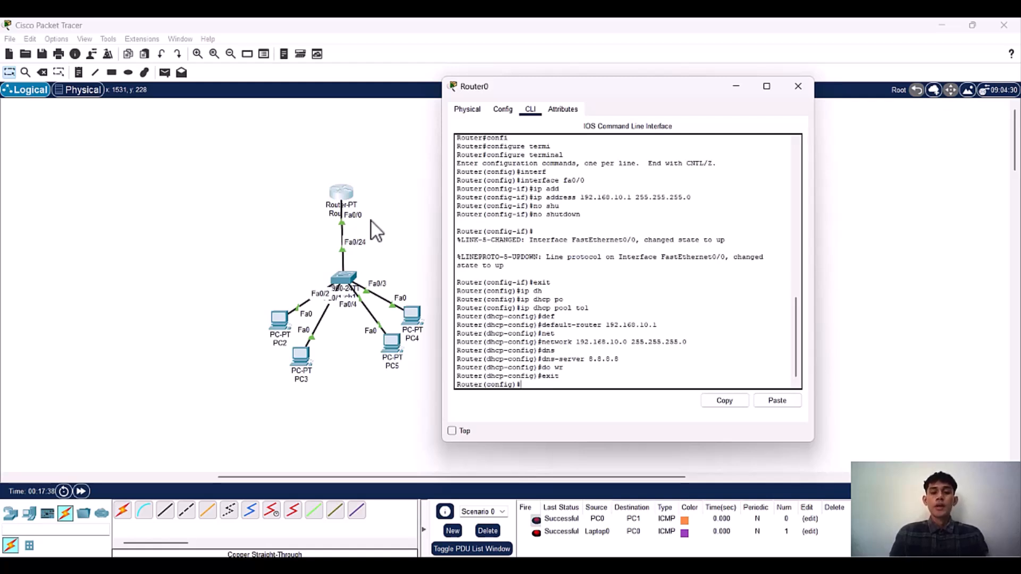
Step: Exclude the address 192.168.10.1 from DHCP assignment on Router0 with ip dhcp excluded-address
text(ip d)
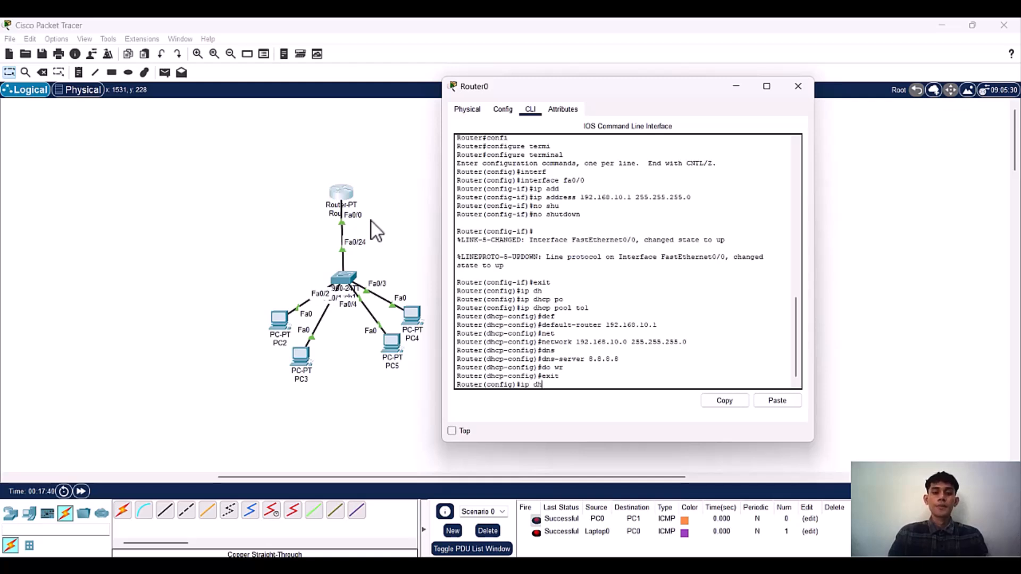
text(h)
key(Tab)
text(exc)
key(Tab)
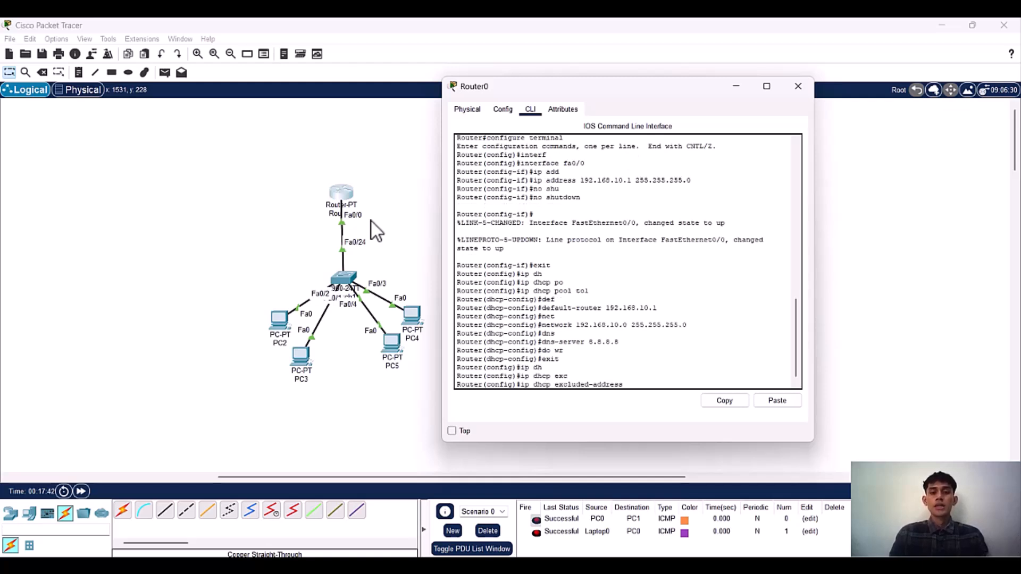
text(192.168.10.1)
key(Return)
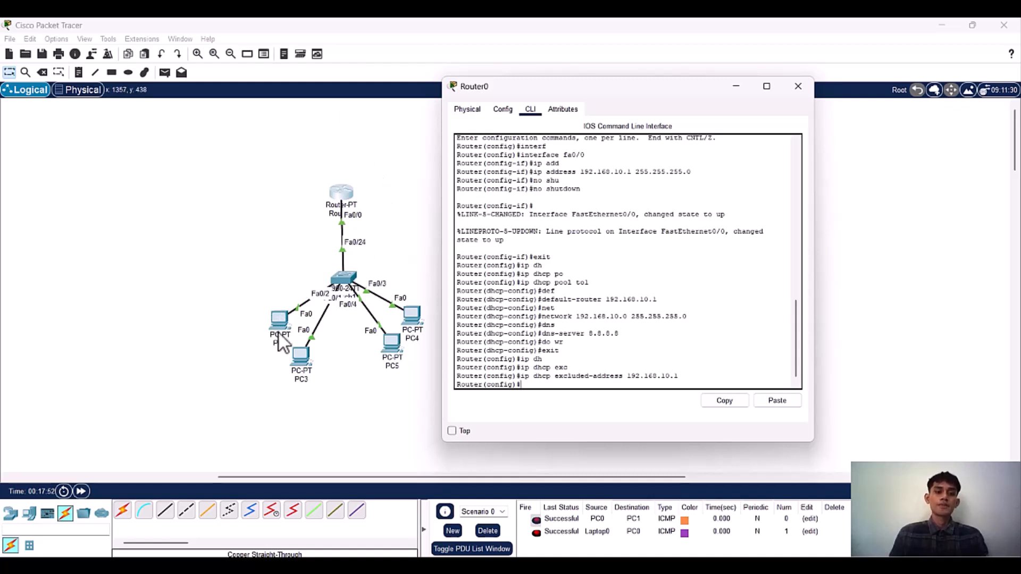
Step: Put Router0's window away, switch PC2's IPv4 configuration to DHCP, and close PC2's window
click(739, 87)
click(277, 321)
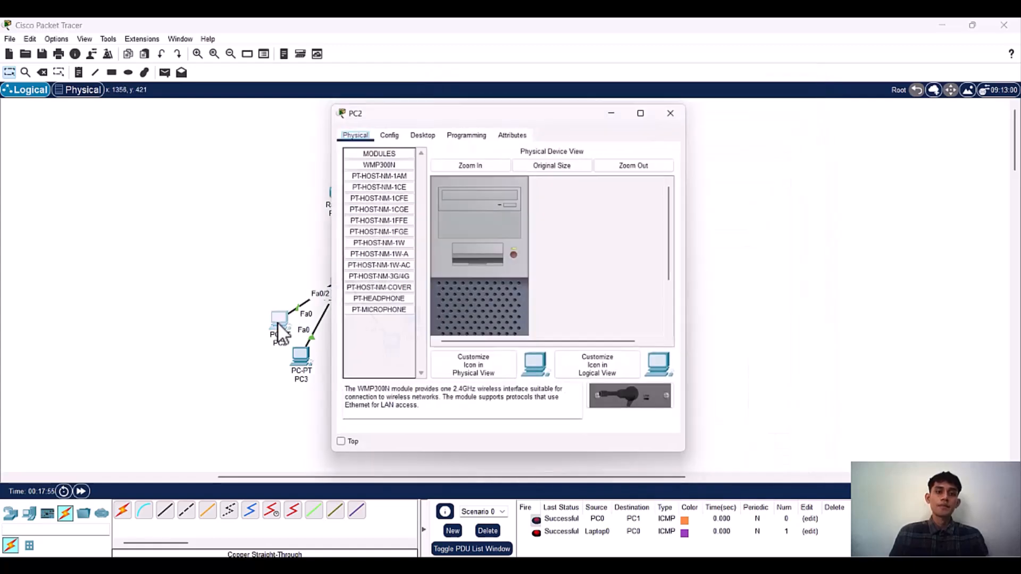
drag(444, 102, 505, 95)
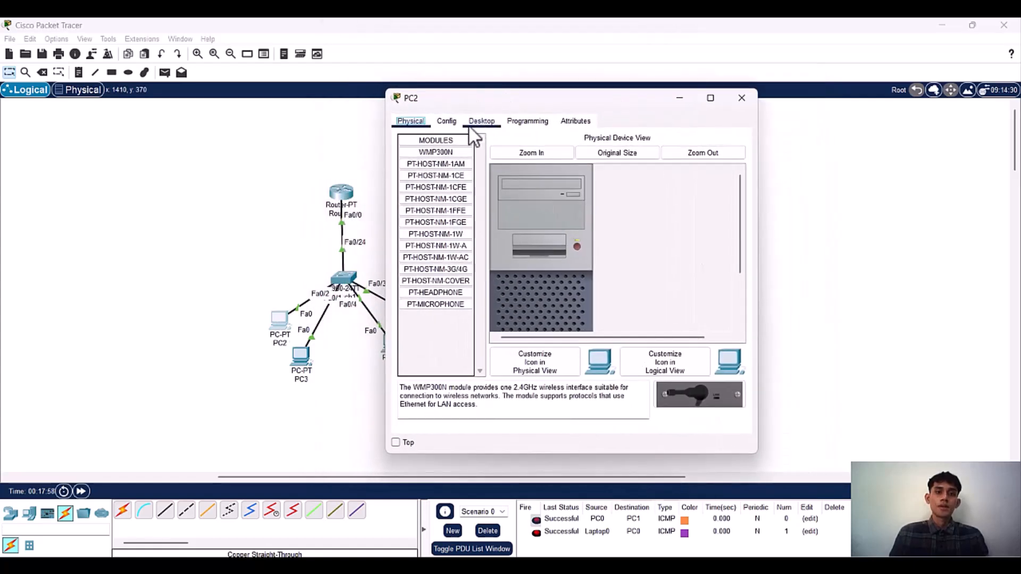
click(446, 121)
click(481, 121)
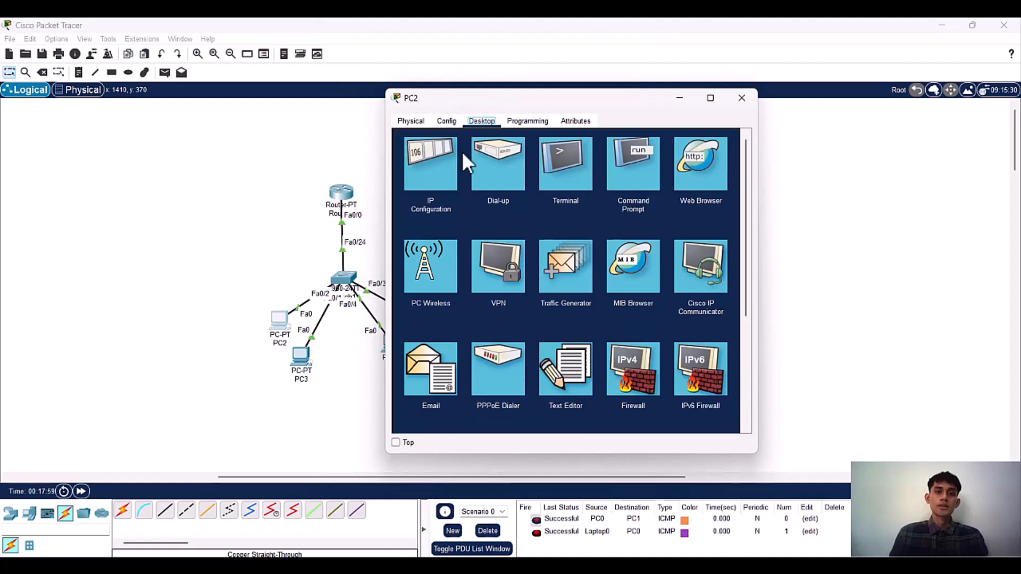
click(443, 167)
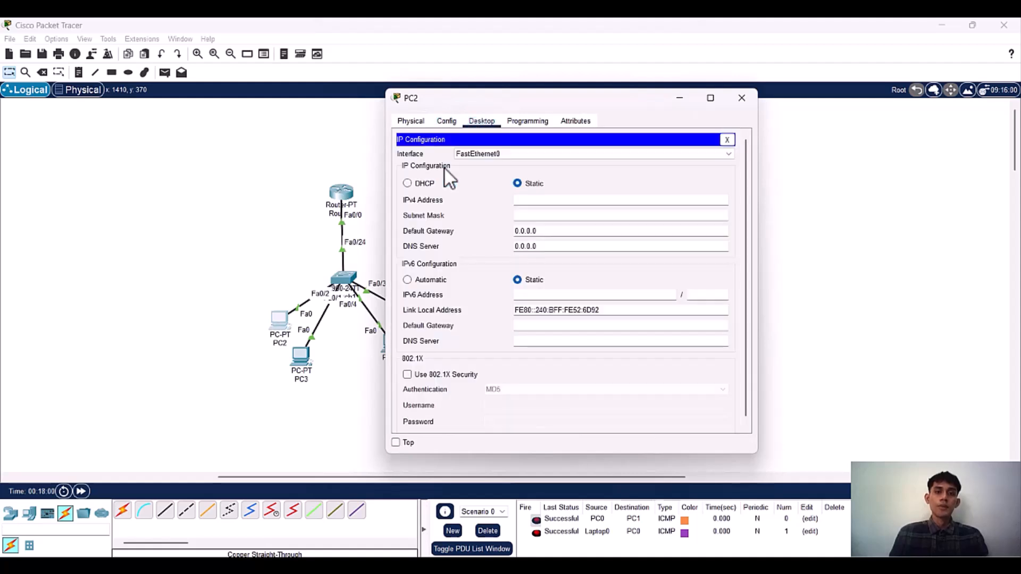
click(420, 180)
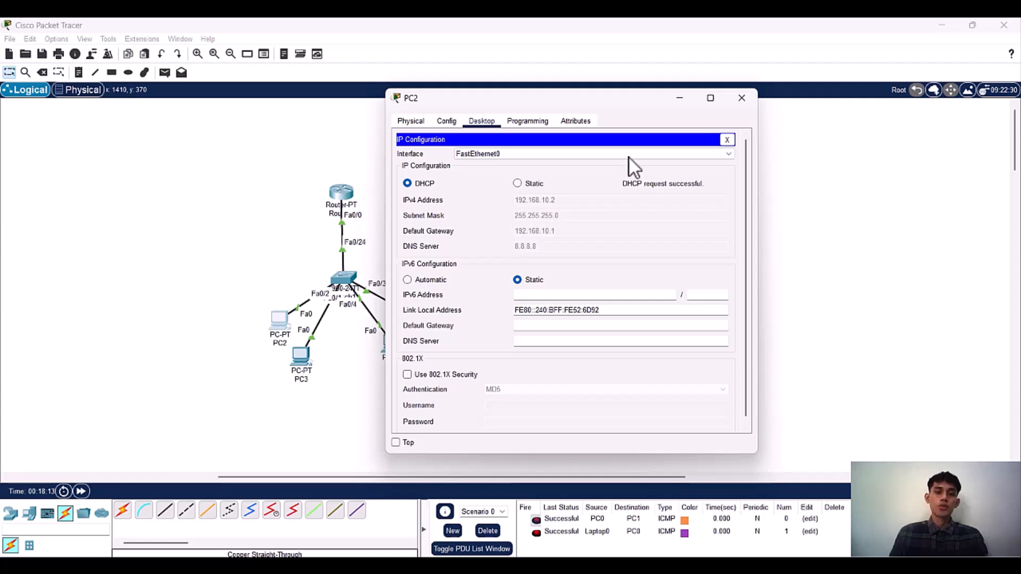
click(741, 98)
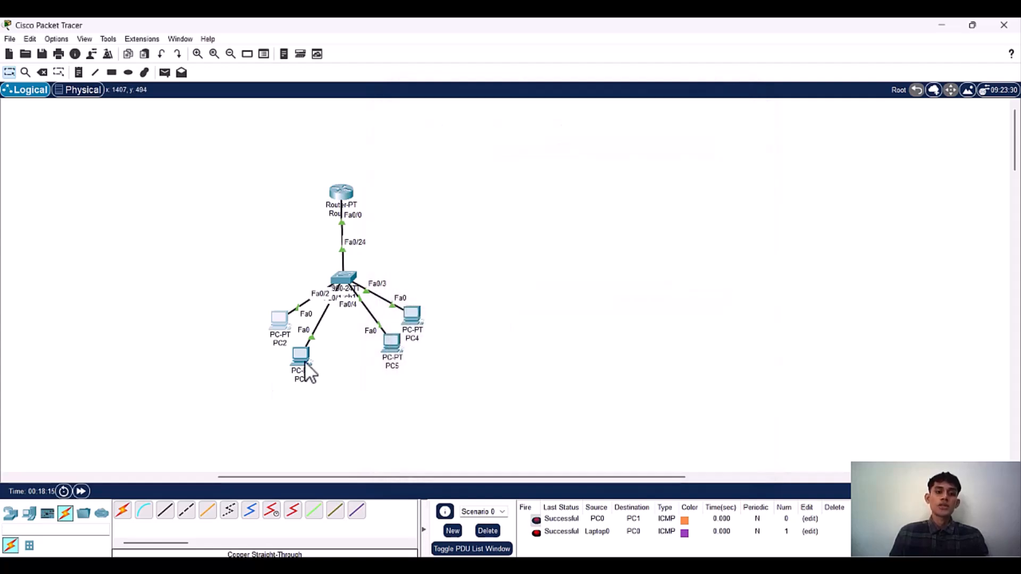
Step: Switch PC3's IPv4 configuration to DHCP and close its window
click(305, 361)
click(386, 129)
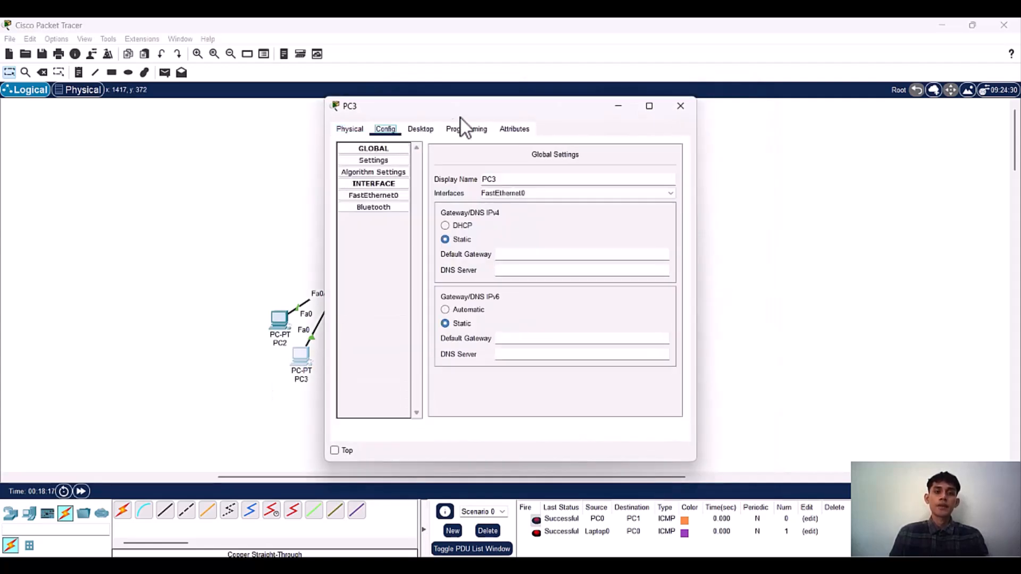
drag(460, 118, 536, 97)
click(494, 107)
click(450, 145)
click(422, 171)
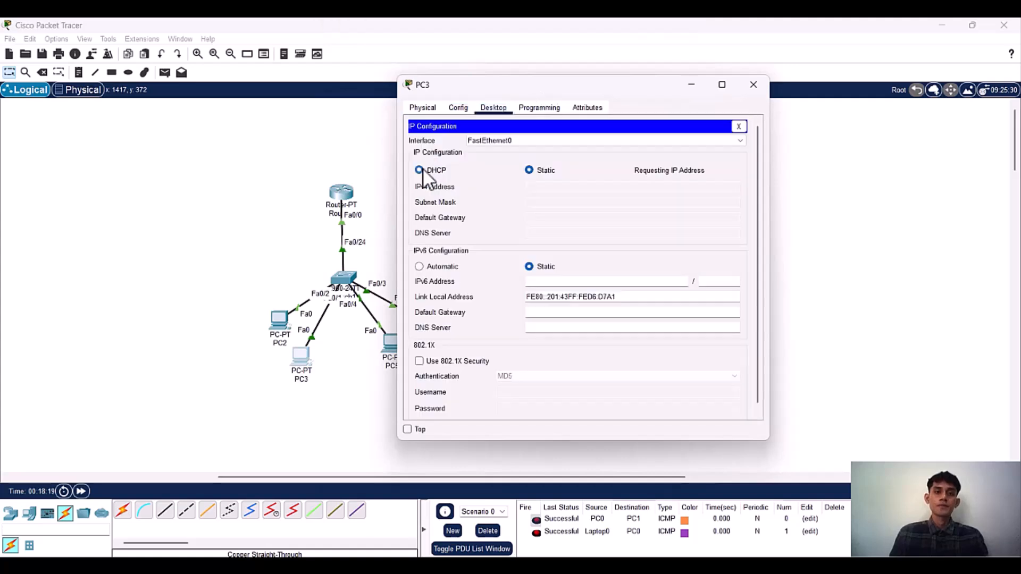
click(743, 86)
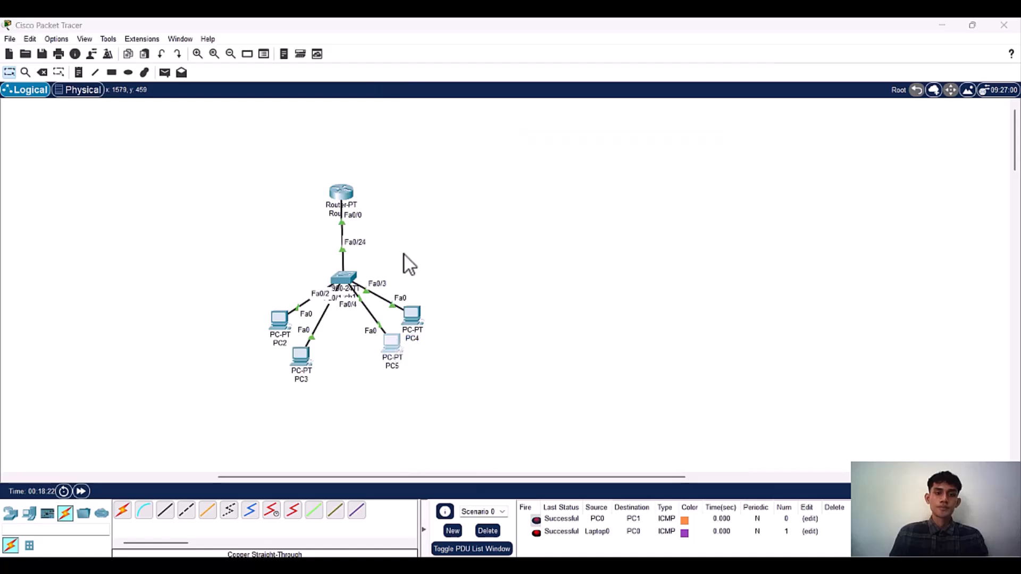
Step: Open PC5's IP configuration and switch its IPv4 addressing to DHCP
click(392, 343)
click(430, 131)
drag(458, 109, 527, 95)
click(460, 160)
click(426, 181)
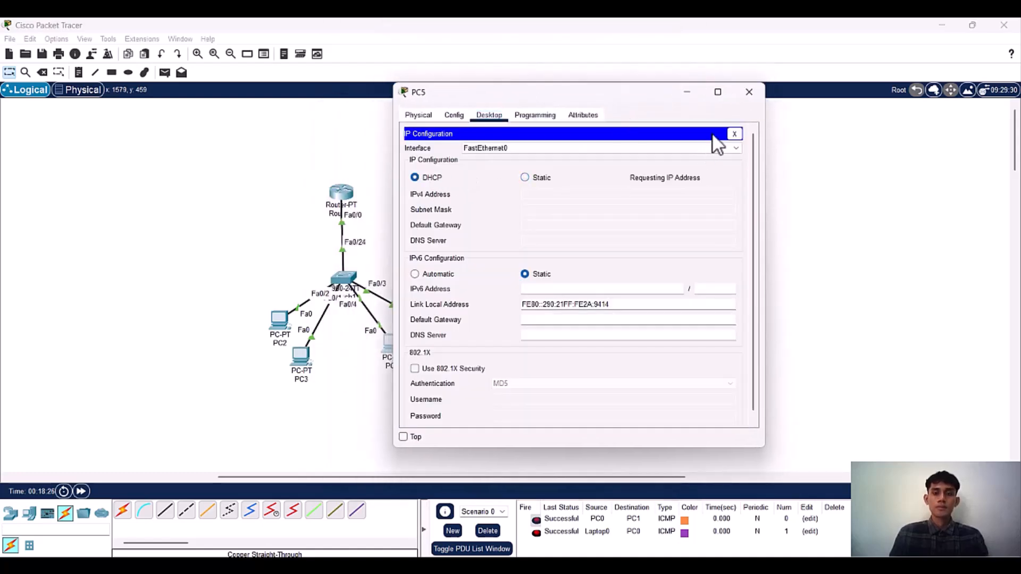
Step: Close PC5's window, switch PC4's IPv4 configuration to DHCP, and close PC4's window
click(749, 92)
click(412, 333)
click(414, 132)
click(365, 165)
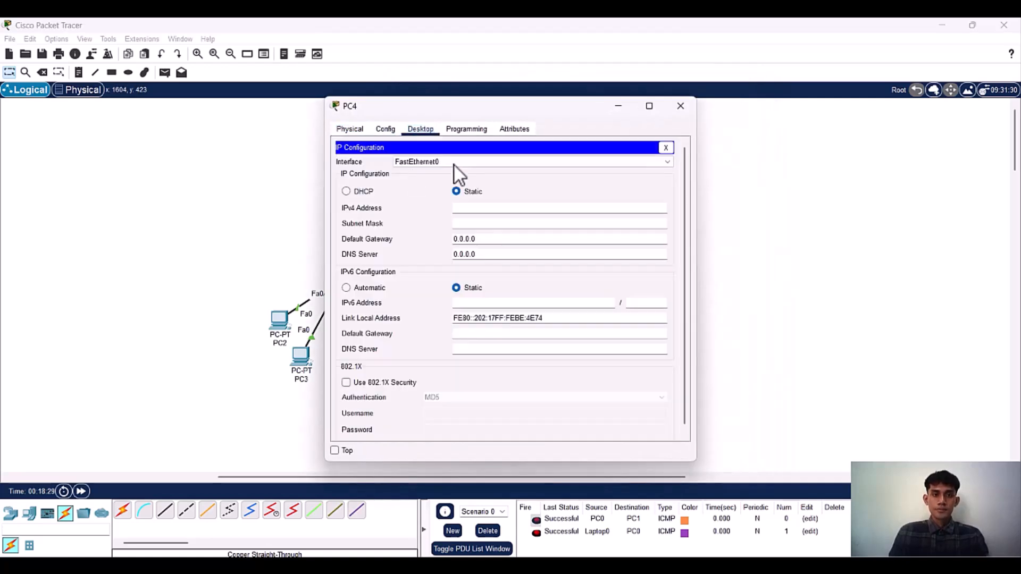
click(358, 192)
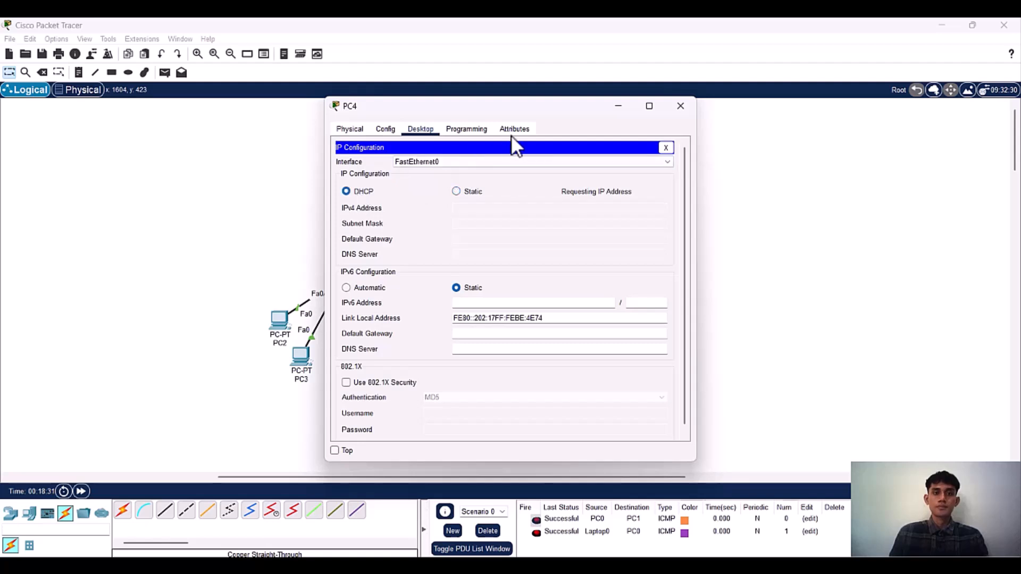
click(687, 99)
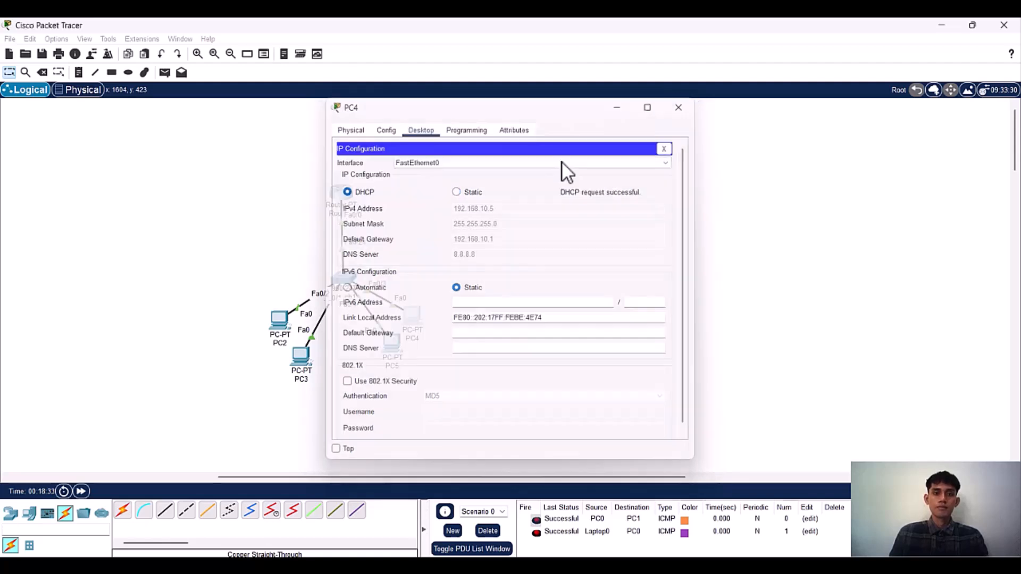
Step: Nudge PC2 and PC3 slightly upward and delete Scenario 0 to clear the old test PDUs
drag(266, 320, 264, 319)
drag(304, 359, 302, 348)
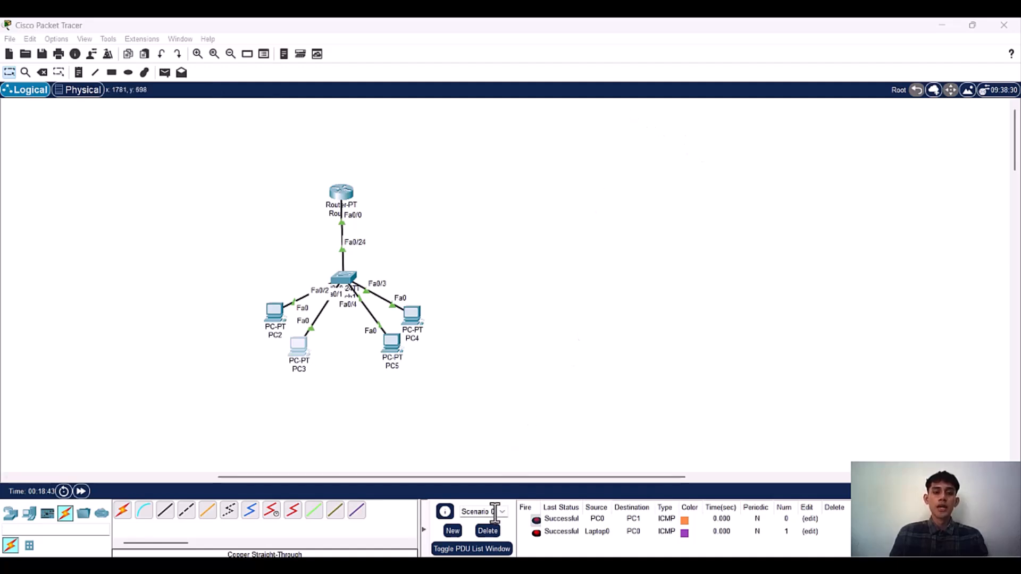
click(488, 531)
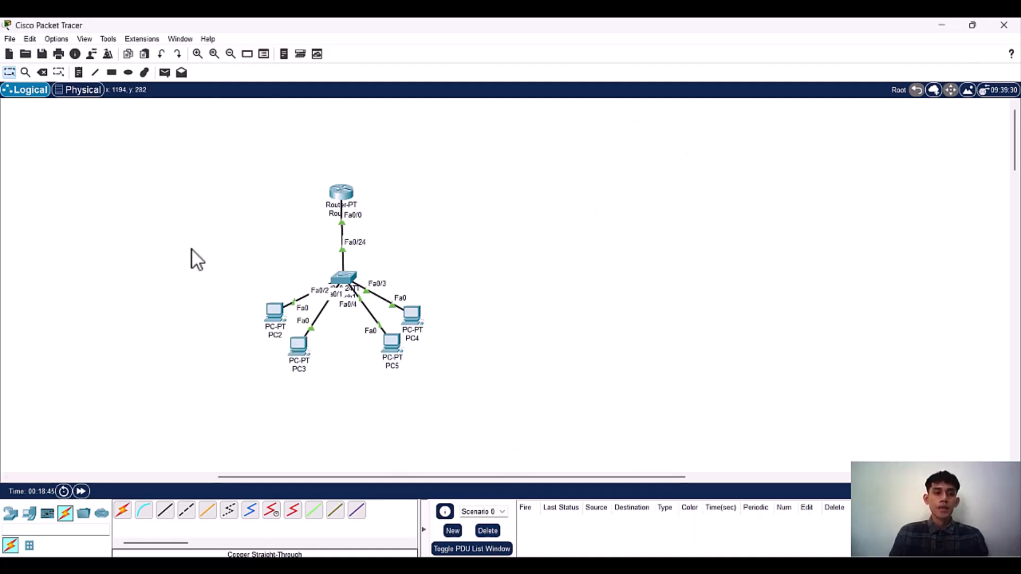
Step: Send one simple PDU from PC2 to PC4 and another from PC3 to PC5
click(164, 72)
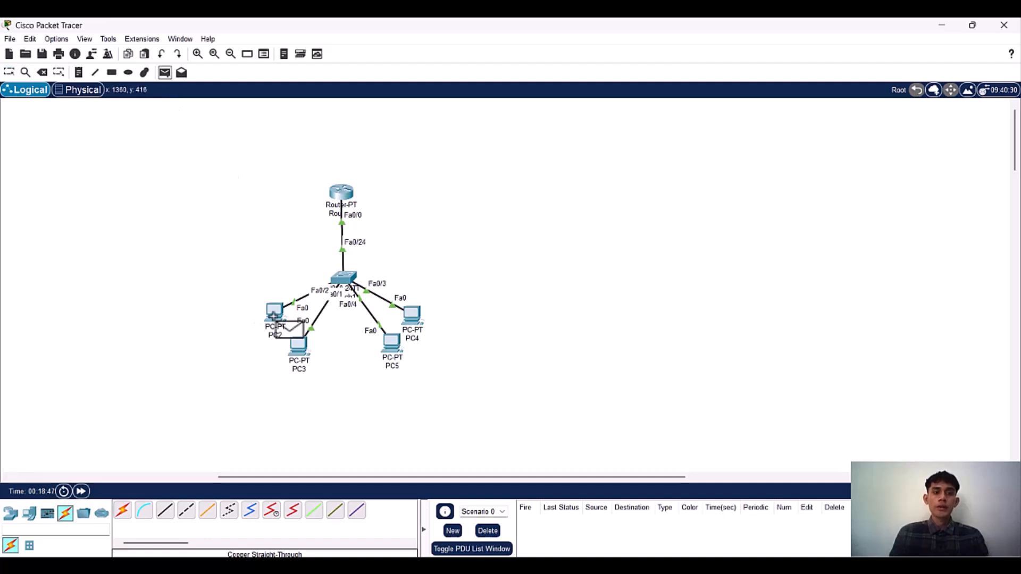
click(412, 315)
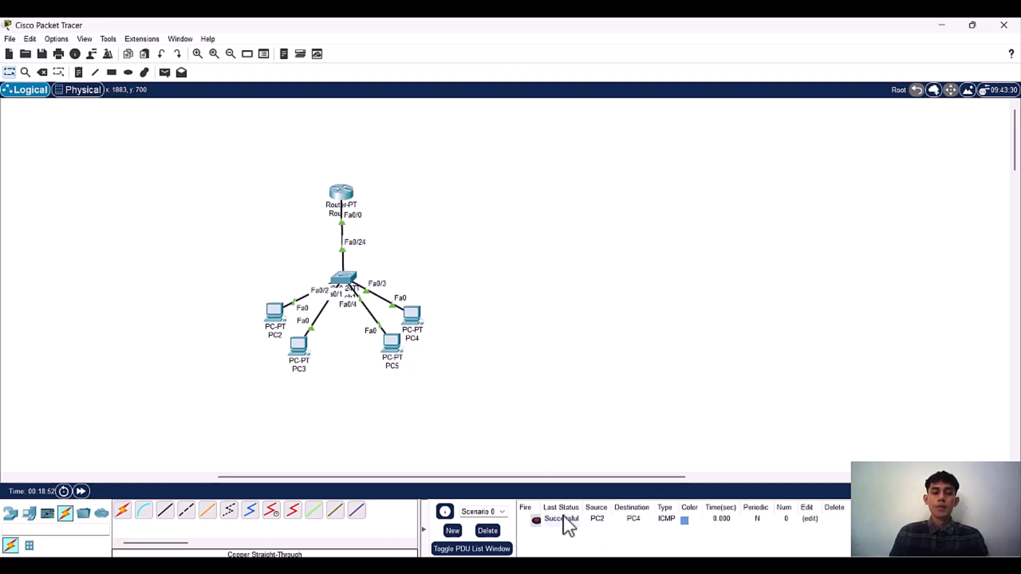
click(168, 76)
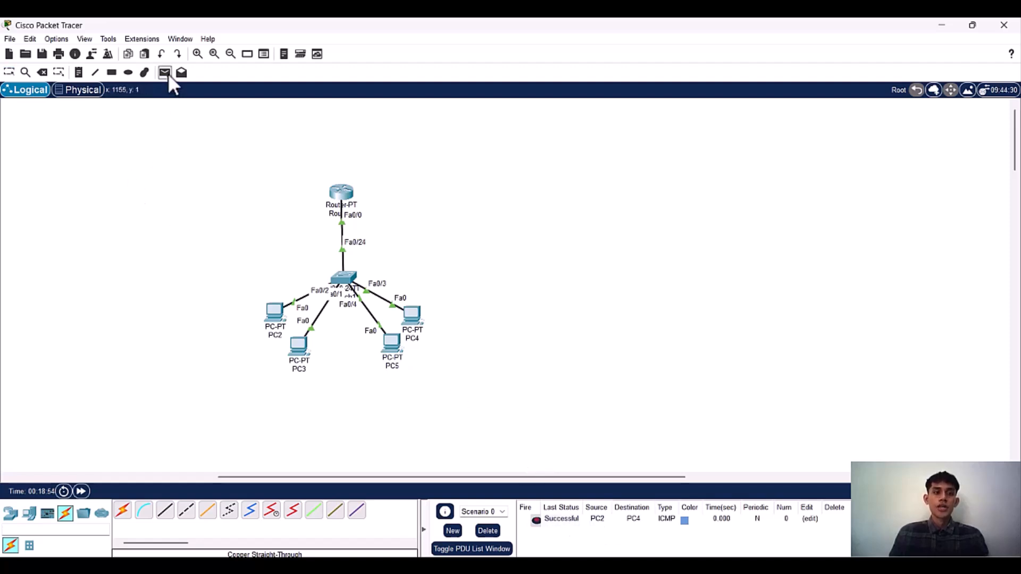
click(301, 347)
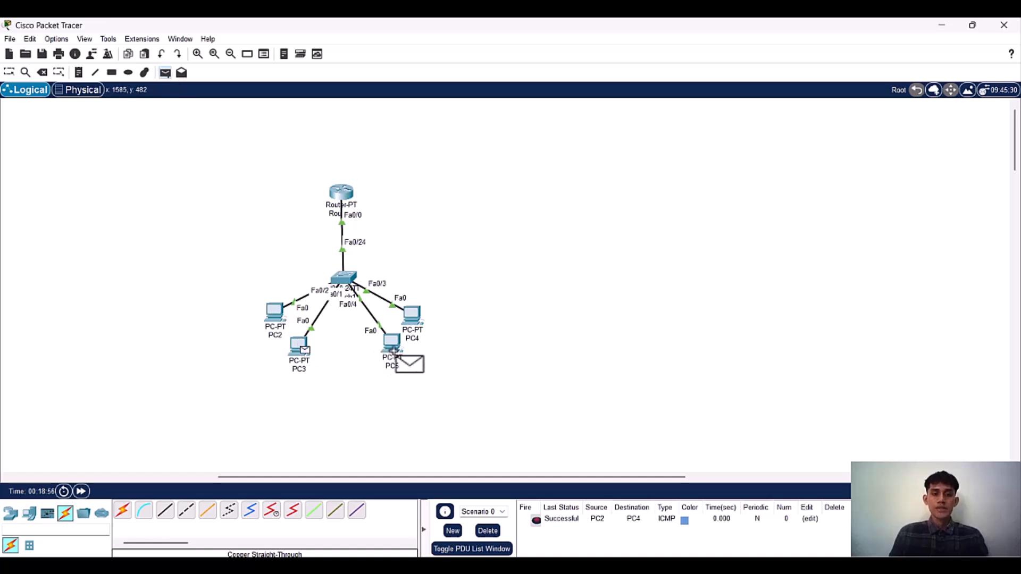
click(391, 343)
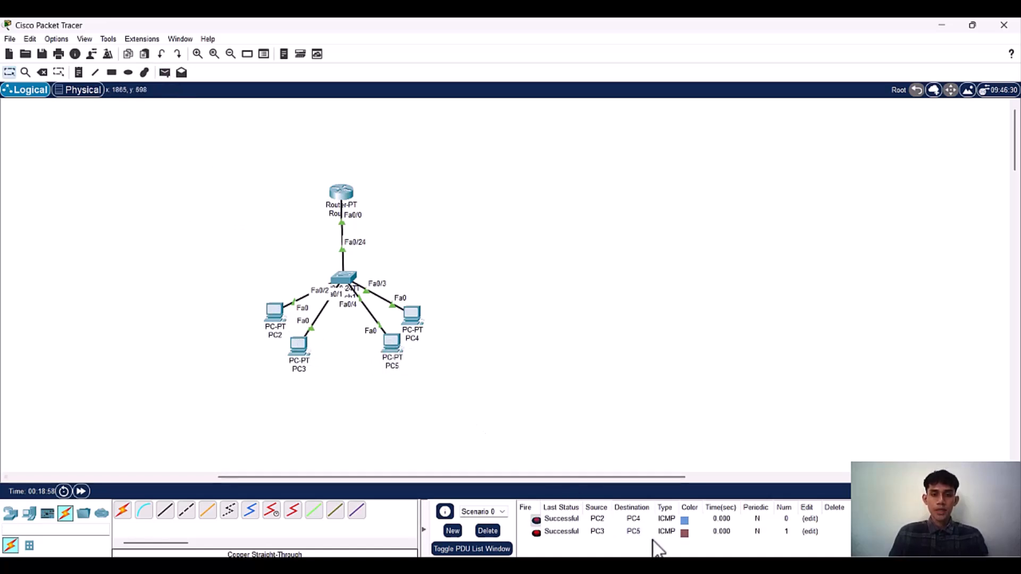
Step: Send simple PDUs back from PC4 to PC2 and from PC5 to PC3, and review the PDU list
click(165, 73)
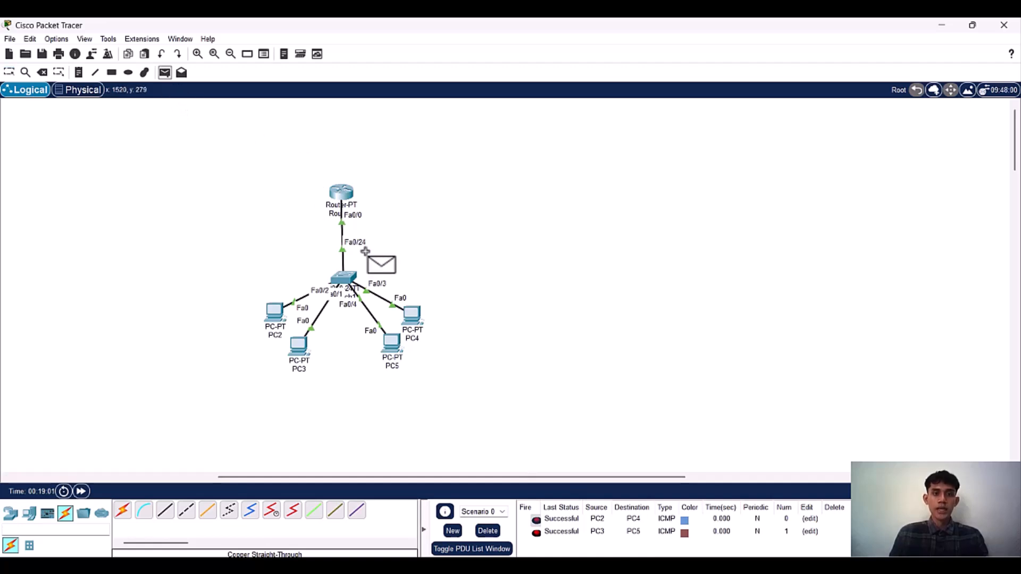
click(413, 318)
click(274, 313)
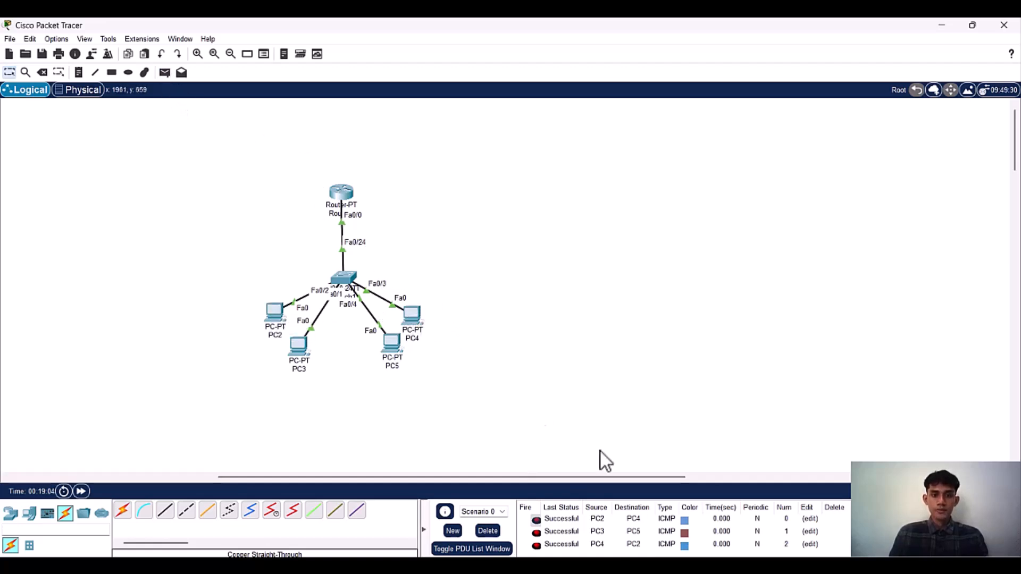
click(165, 73)
click(387, 339)
click(295, 347)
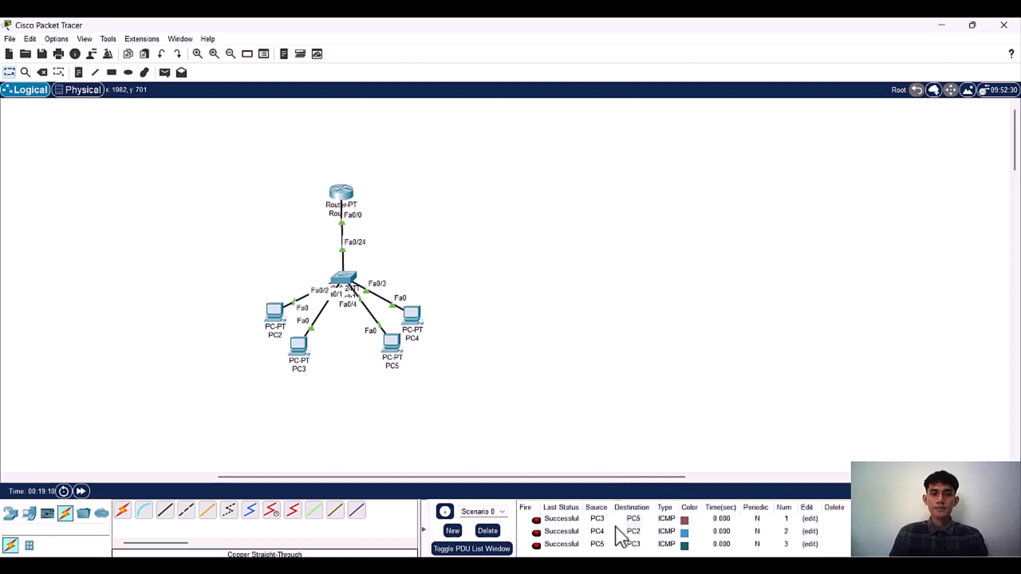
scroll(620, 538, up, 2)
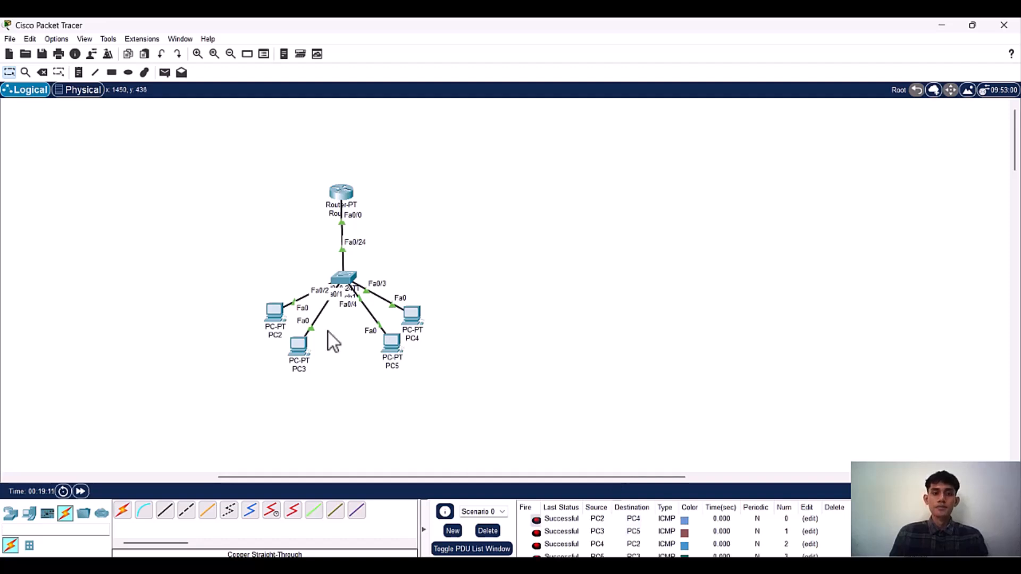
Step: Draw an orange-filled rectangle with a black outline behind the whole router, switch and PC network, and shift it slightly
click(113, 71)
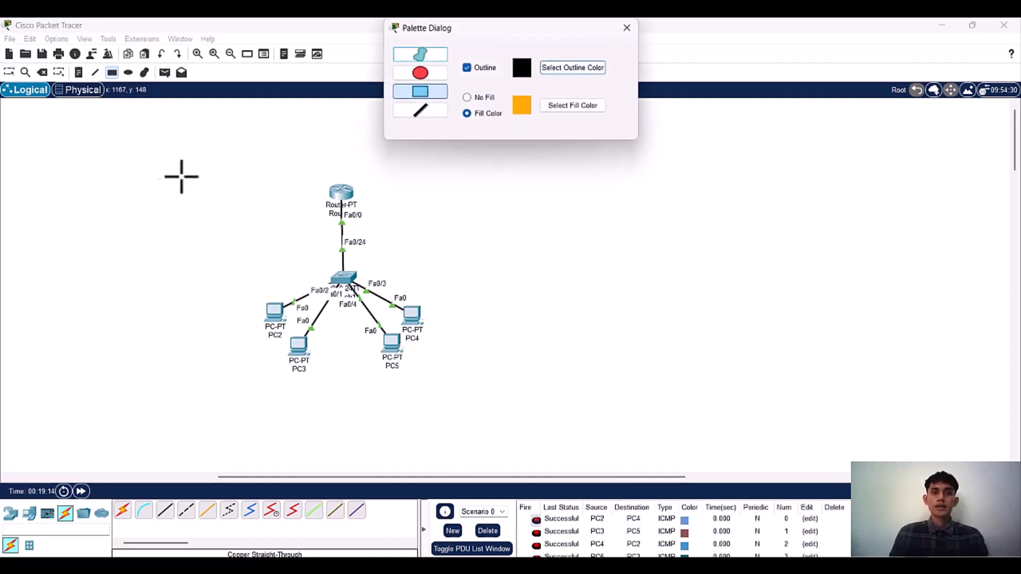
drag(223, 175, 671, 387)
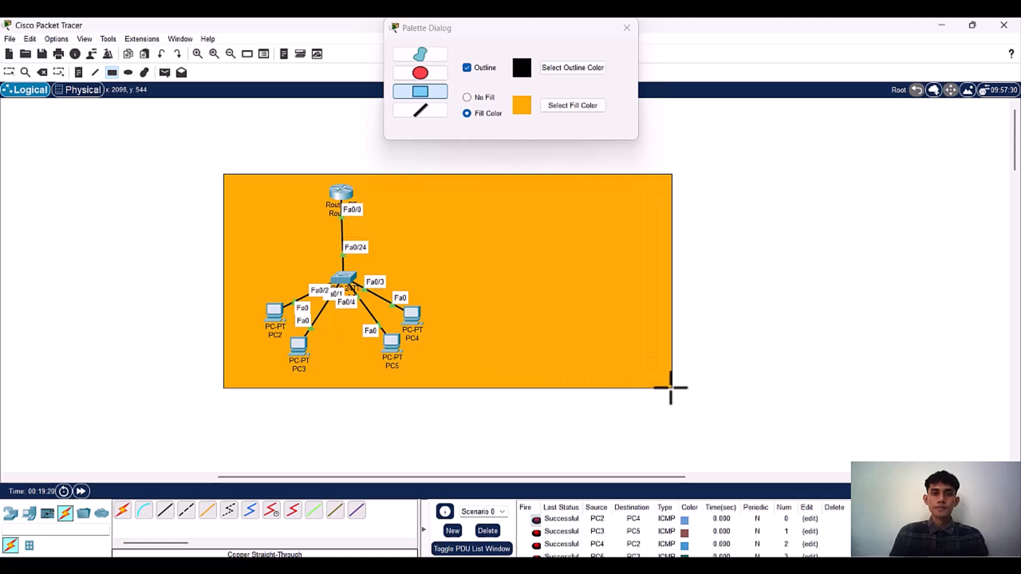
click(628, 27)
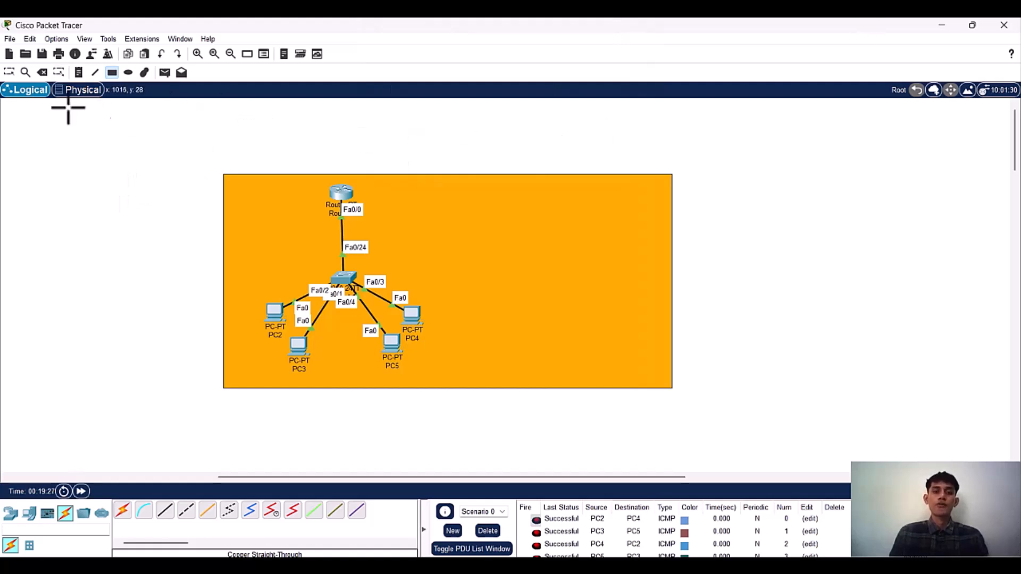
click(9, 73)
drag(515, 209, 570, 228)
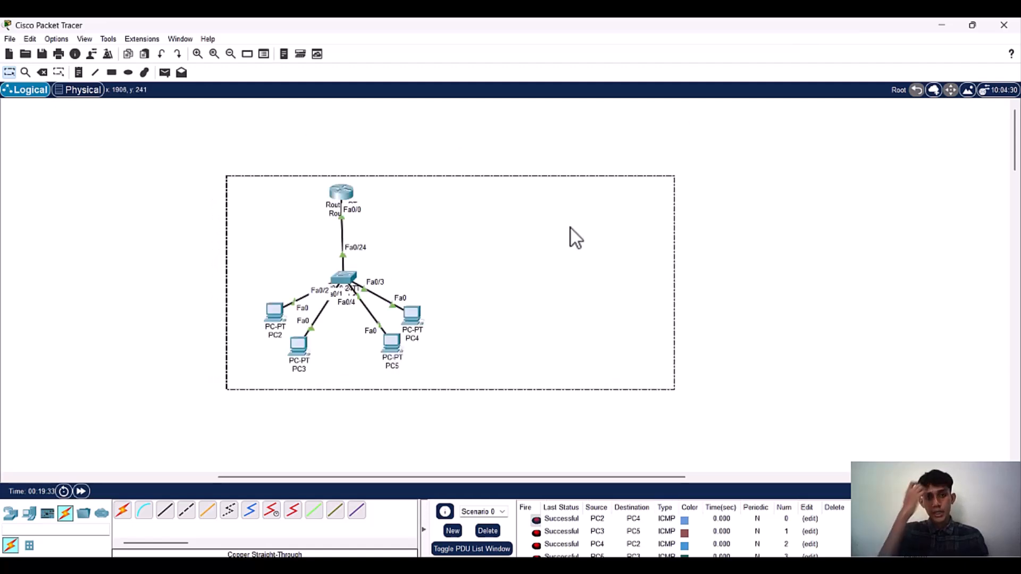
Step: Open Router0's command line and create the subinterface fa0/0.10
click(12, 76)
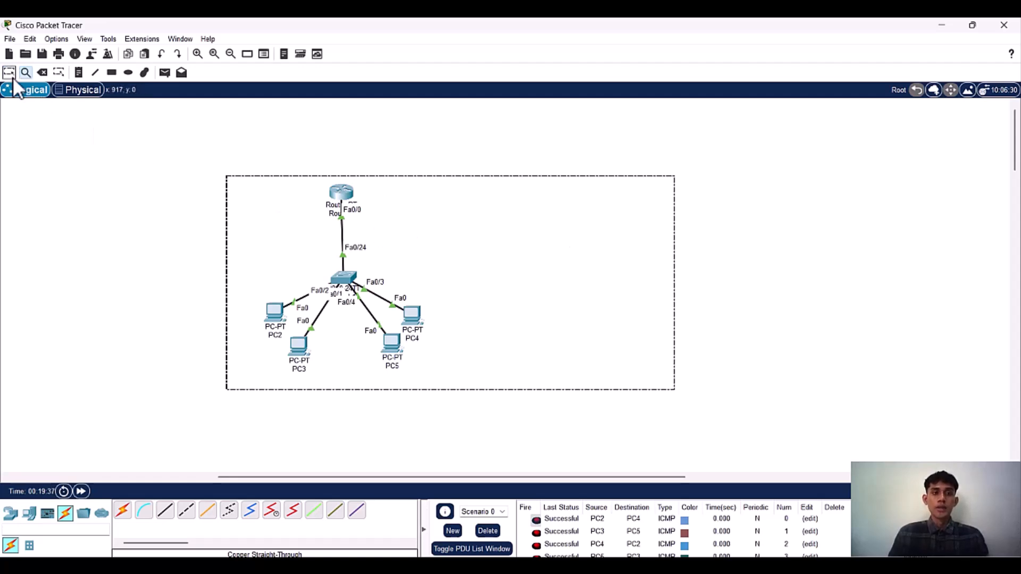
click(340, 192)
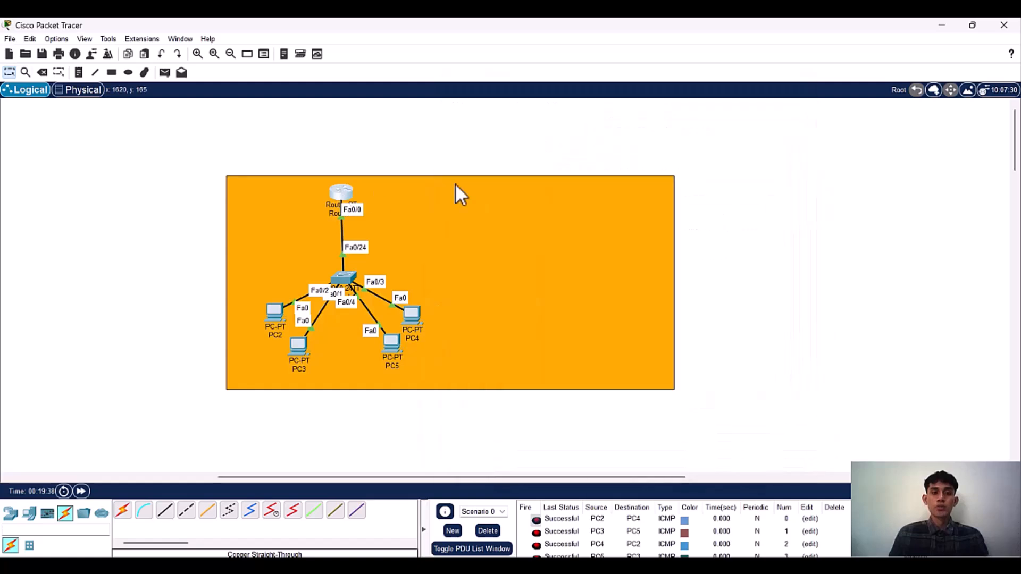
click(337, 192)
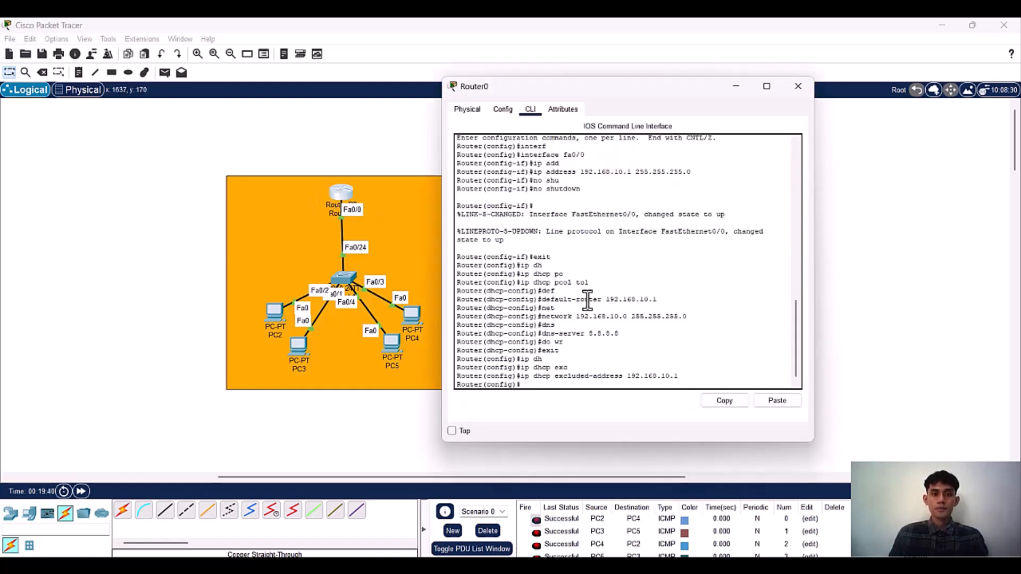
text(int)
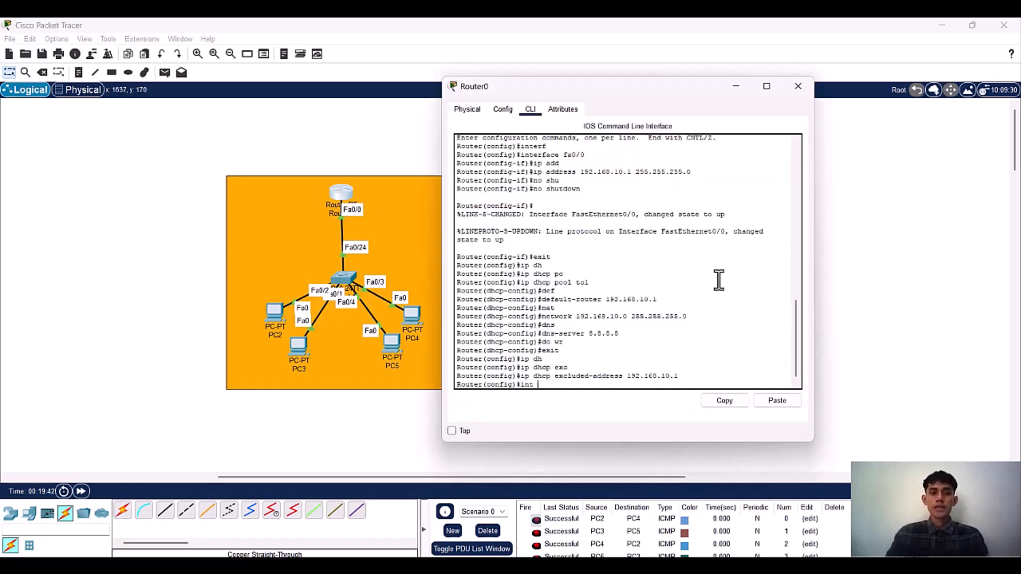
text( fa0)
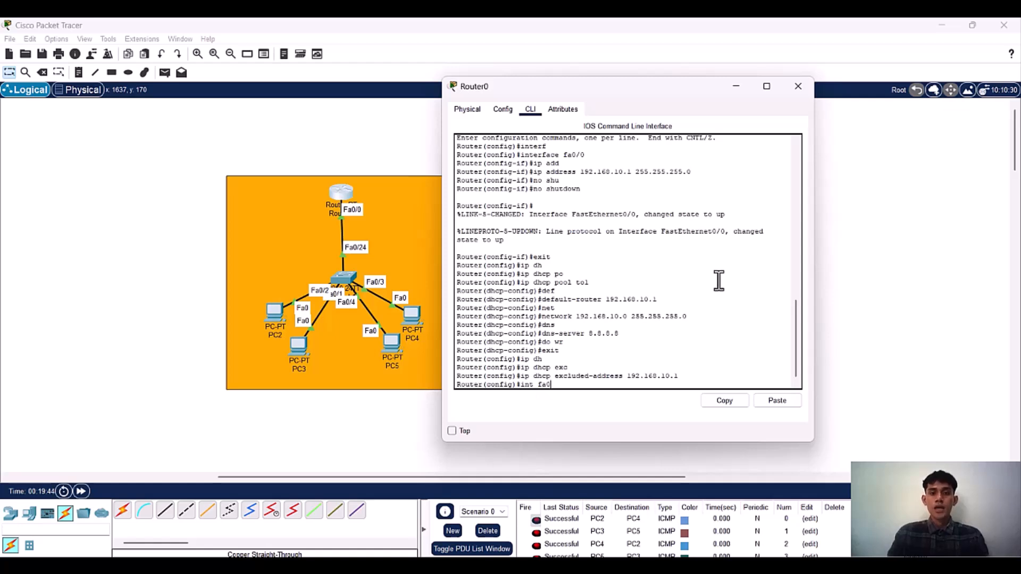
text(/0)
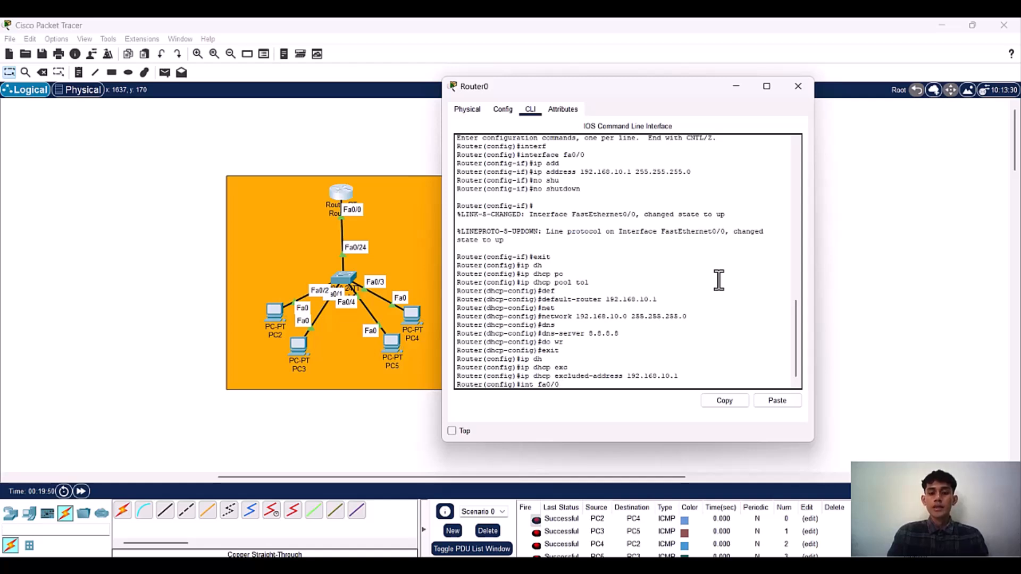
text(.10)
key(Return)
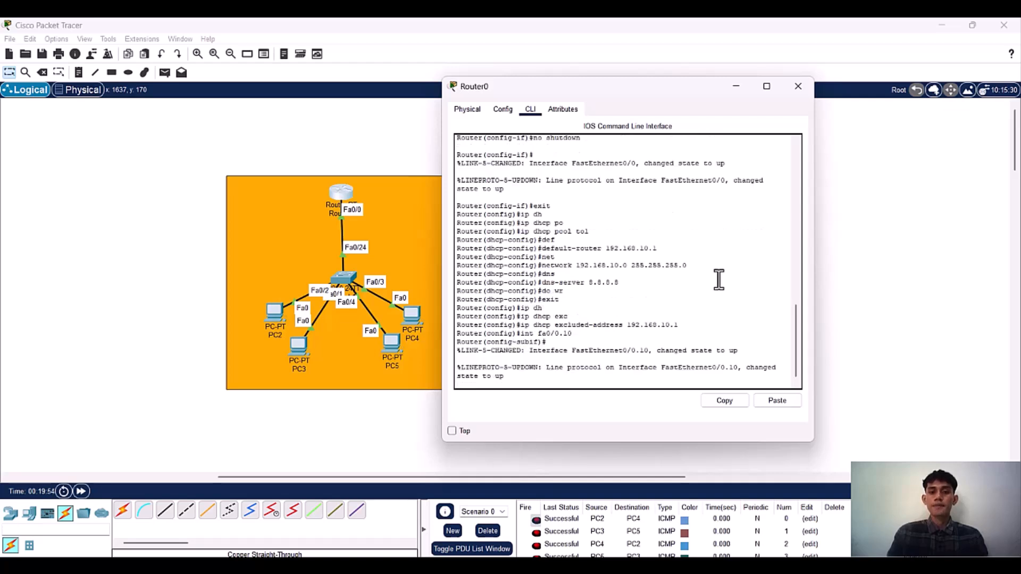
key(Return)
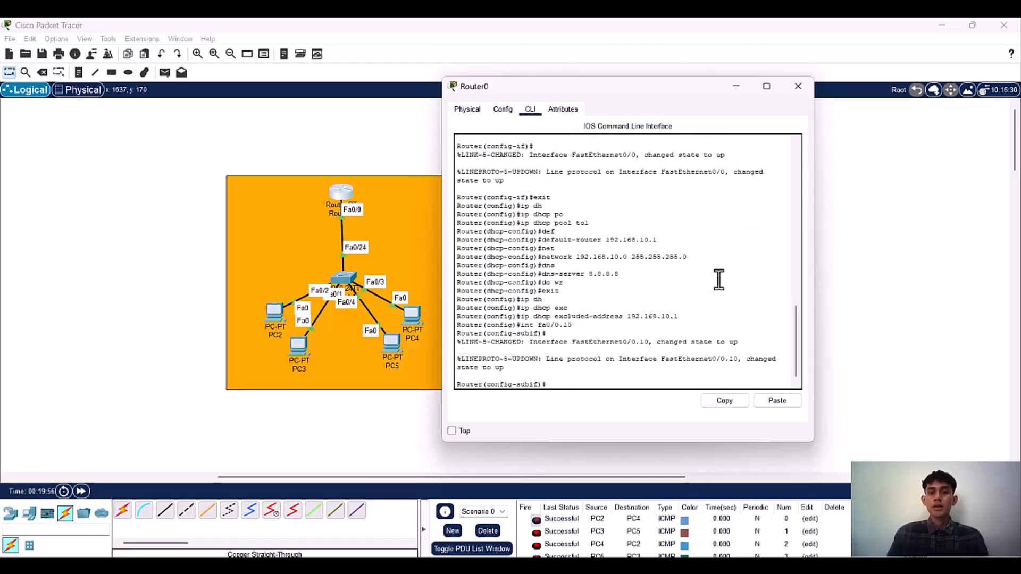
Step: Set encapsulation dot1Q 10 on subinterface fa0/0.10
text(en)
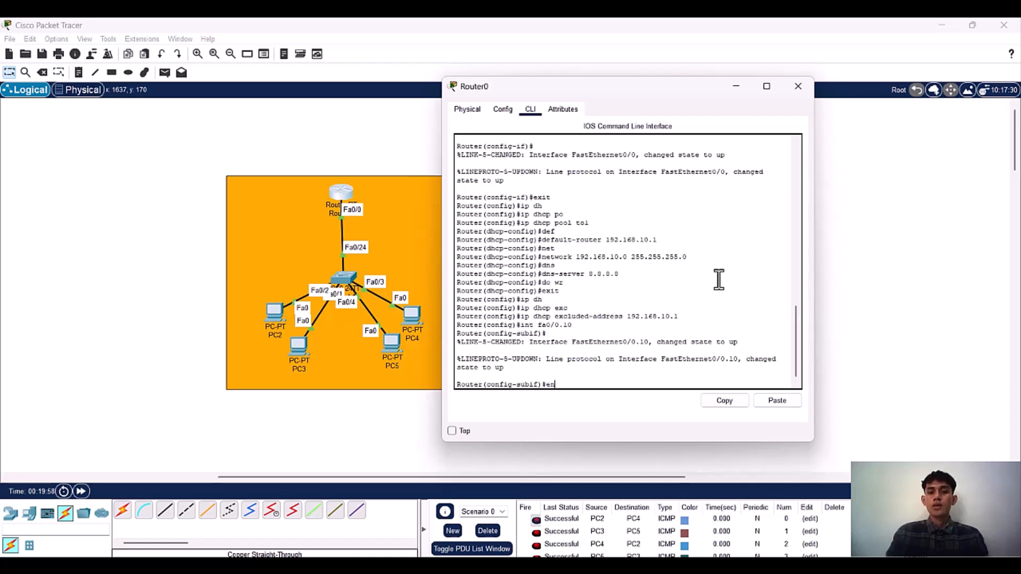
text(c)
key(Tab)
text(do)
key(Tab)
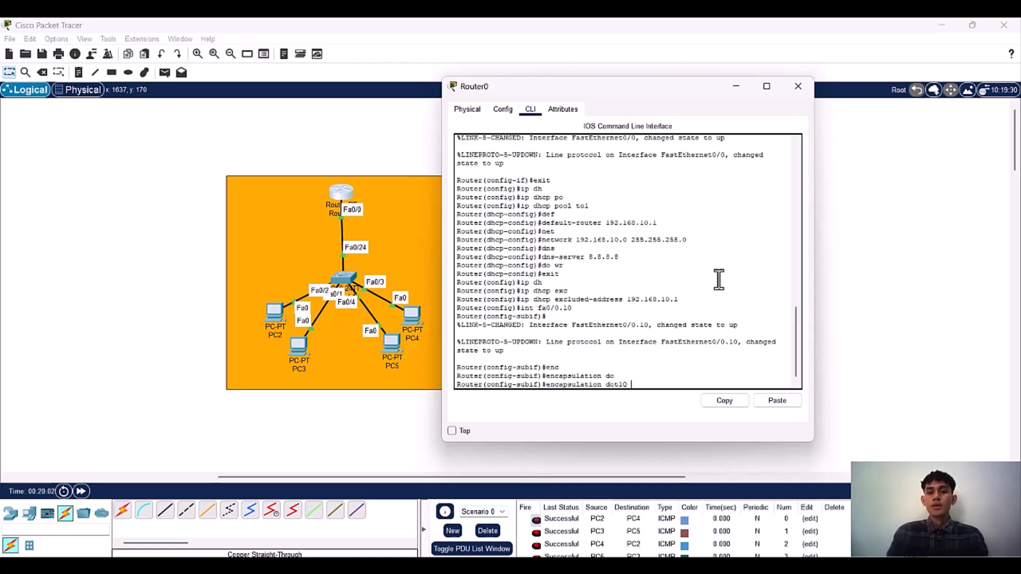
text(1)
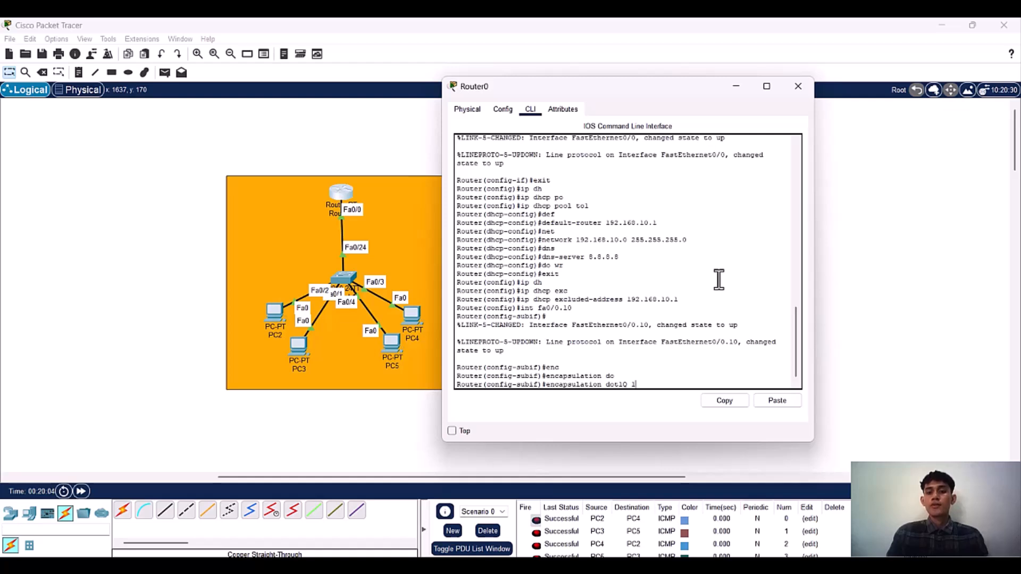
text(0)
key(Return)
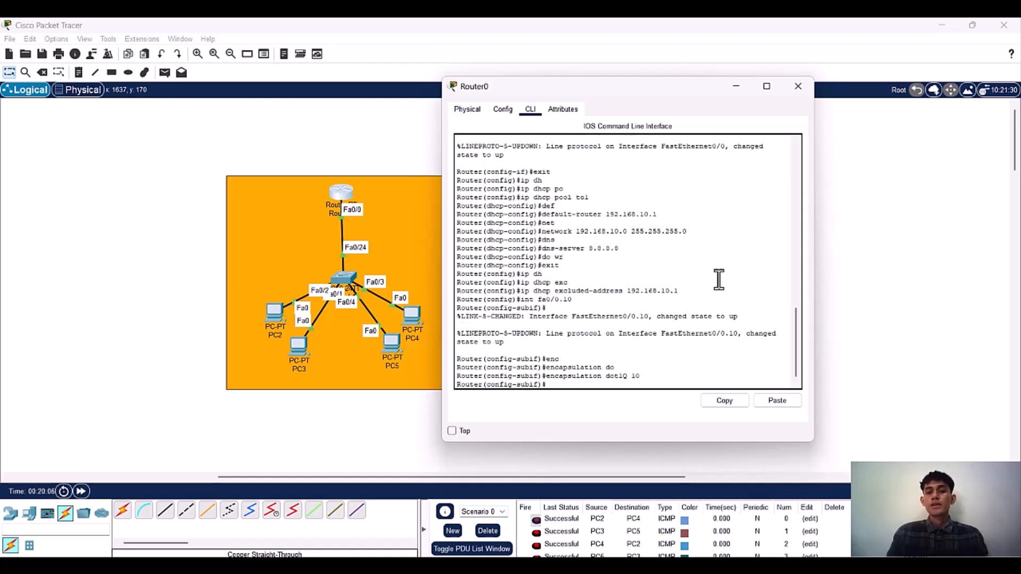
Step: Assign the IP address 192.168.20.1 with mask 255.255.255.0 to subinterface fa0/0.10
text(ip)
key(Tab)
text(add)
key(Tab)
text(192.168.)
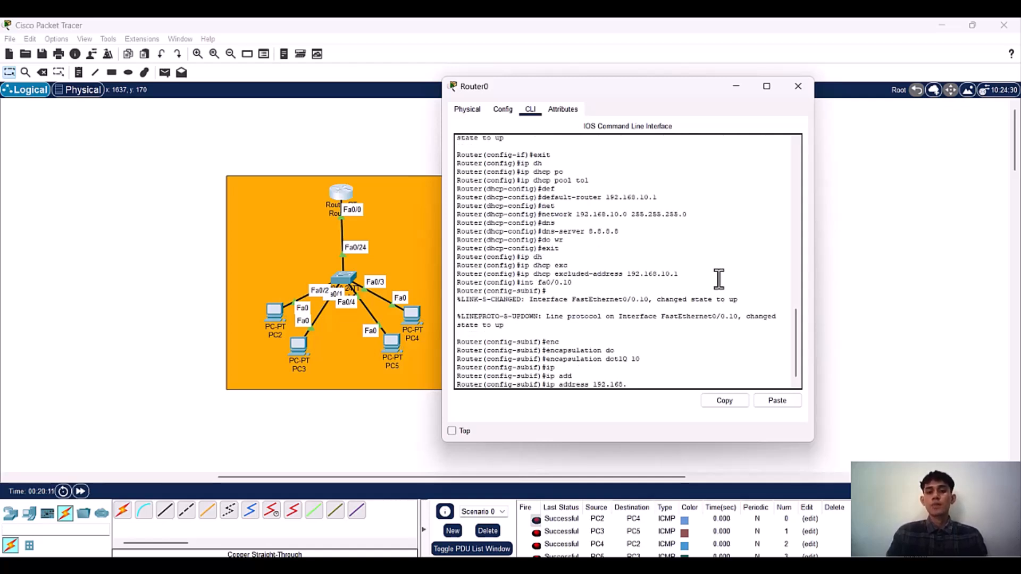
text(20.1 255.255.2555)
key(BackSpace)
text(.0)
key(Return)
Step: Enable subinterface fa0/0.10 with no shutdown and return to global configuration mode
text(no shu)
key(Tab)
key(Return)
text(exit)
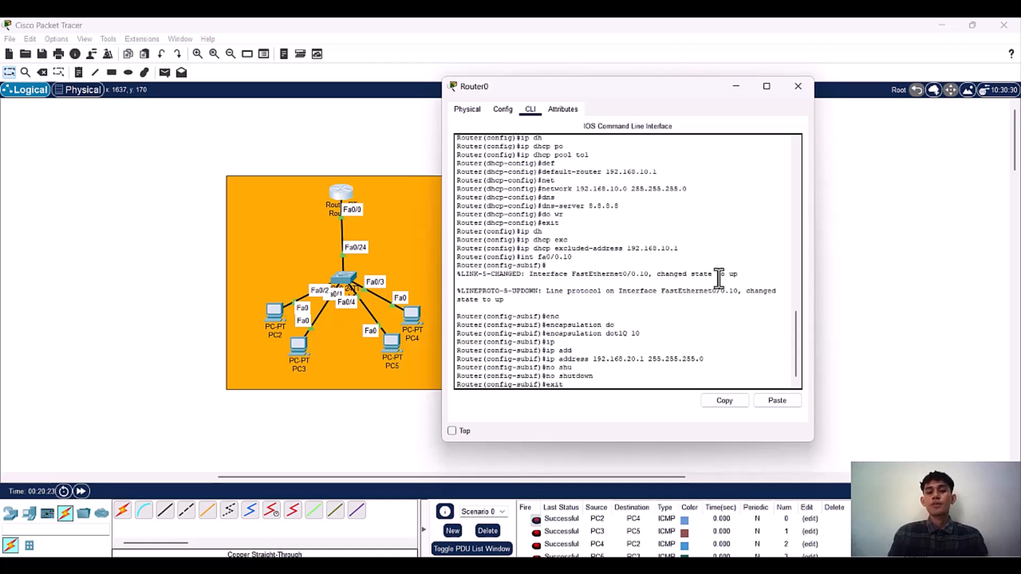
key(Return)
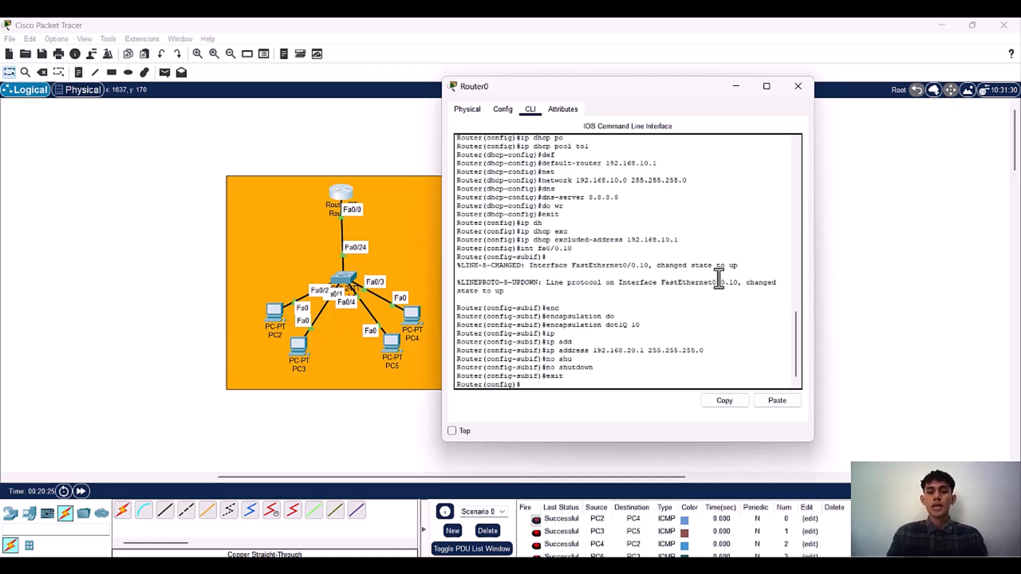
Step: Create the subinterface fa0/0.20 on Router0 and set its encapsulation to dot1Q 20
text(int fa0/0.20)
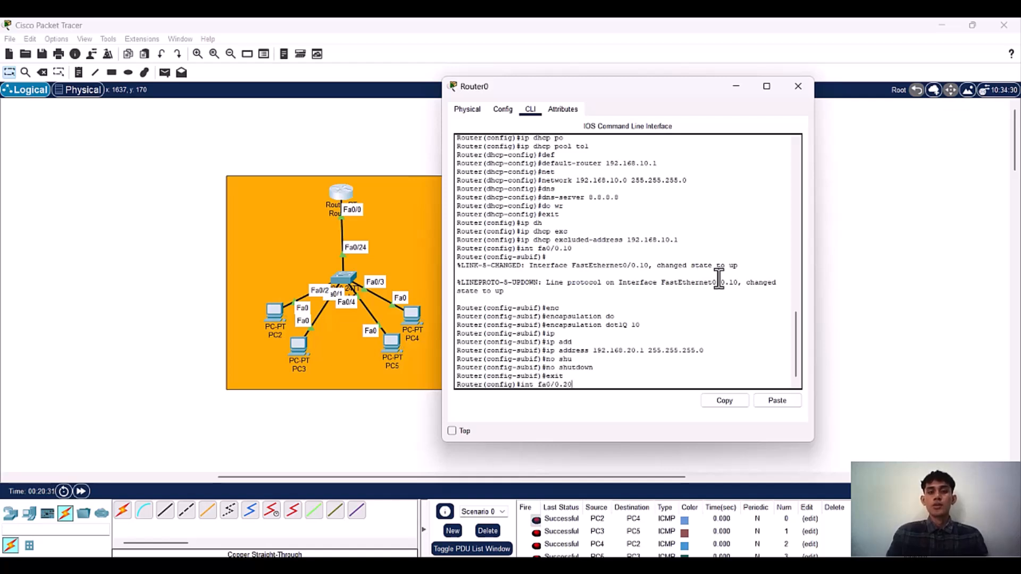
key(Return)
text(enc)
key(Tab)
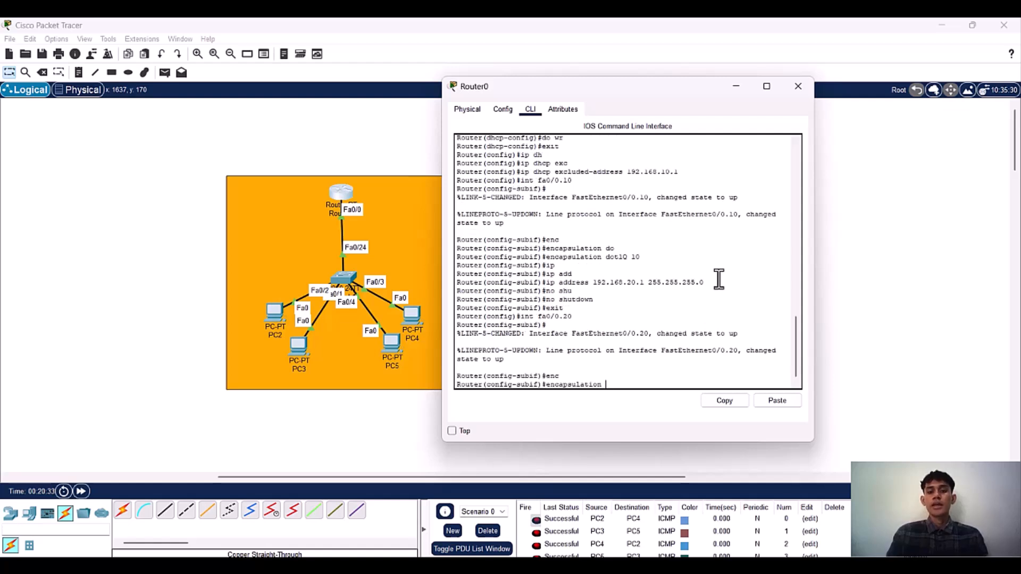
text(do)
key(Tab)
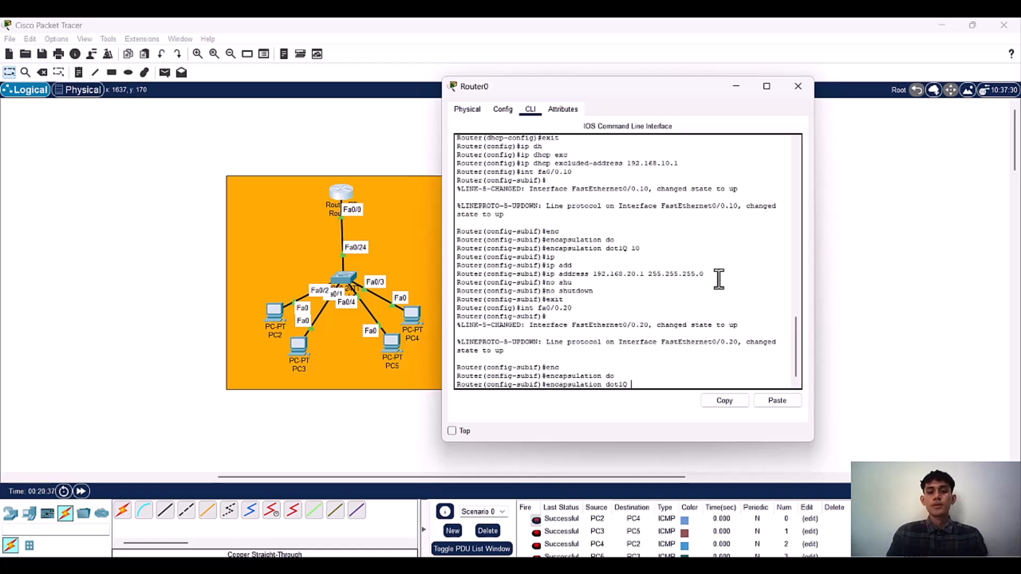
text(20)
key(Return)
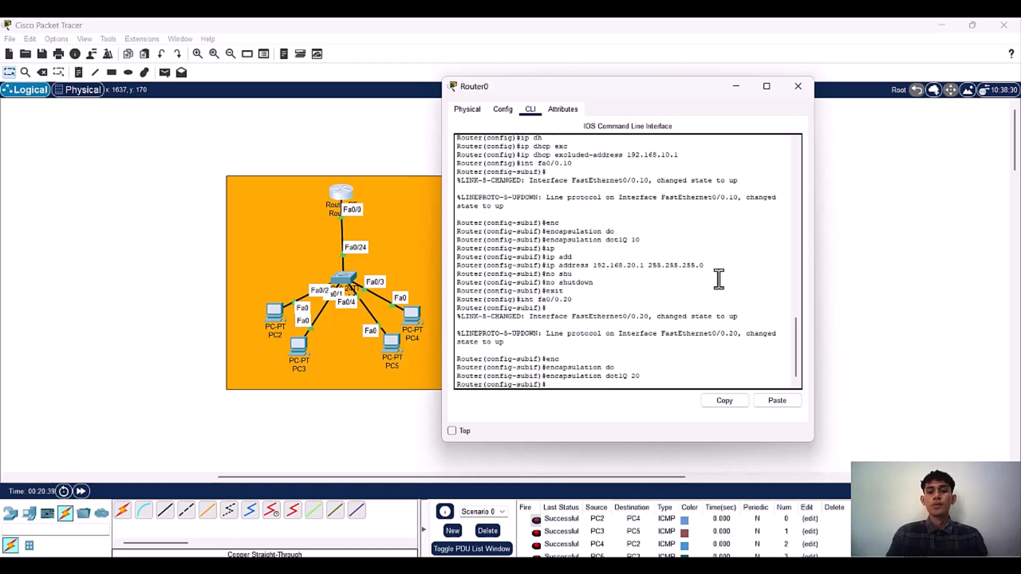
Step: Assign the IP address 192.168.30.1 with mask 255.255.255.0 to subinterface fa0/0.20
text(ip add)
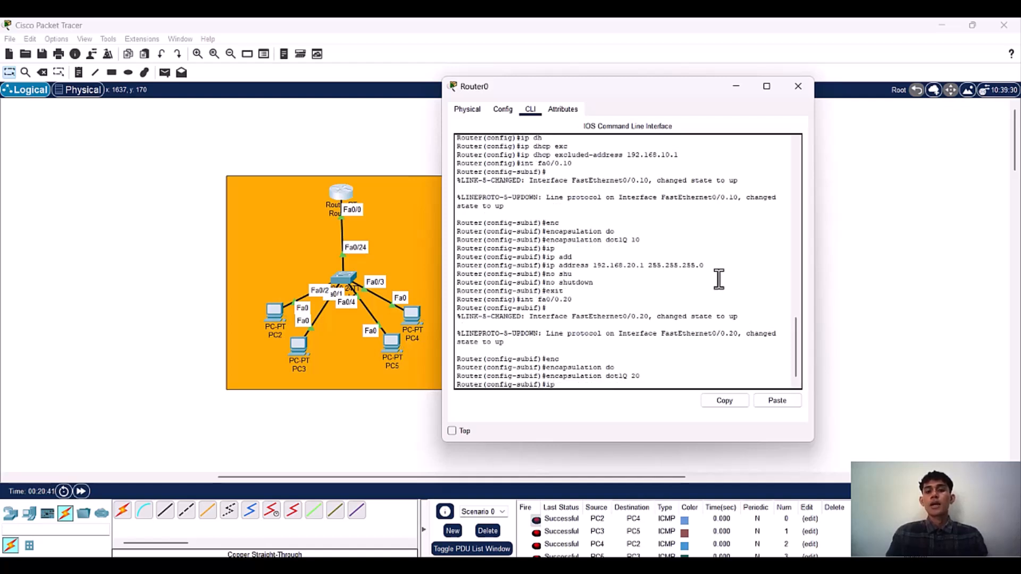
key(Tab)
text(192.1)
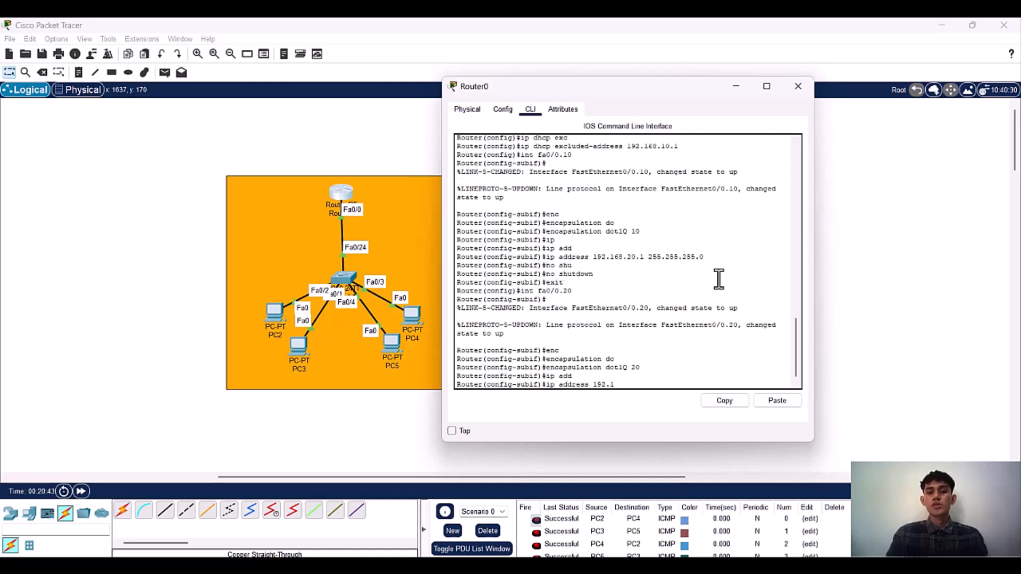
text(68.30.1 255.)
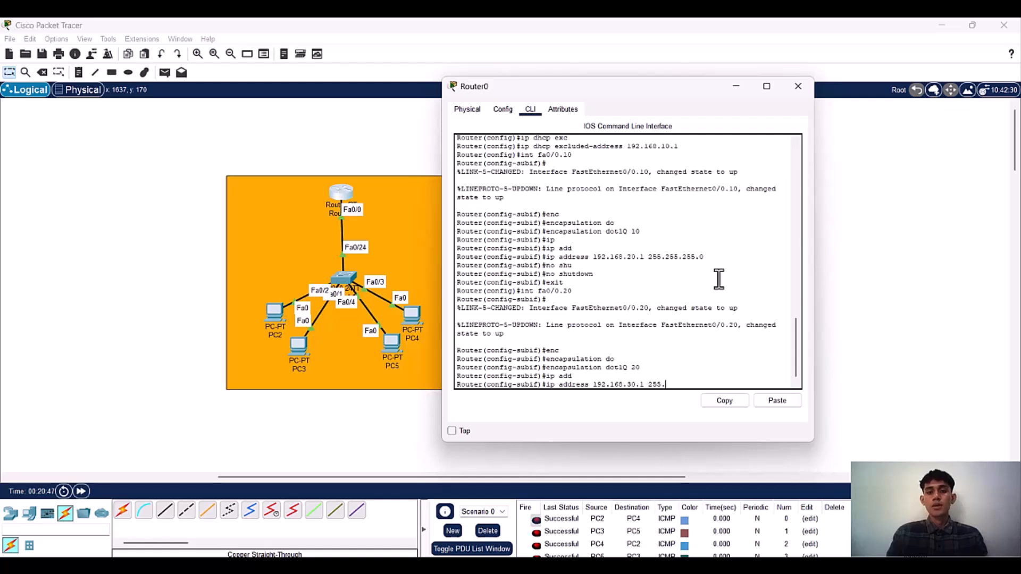
text(255.255.0)
key(Return)
Step: Save the router configuration with do wr and return to global configuration mode
text(do wr)
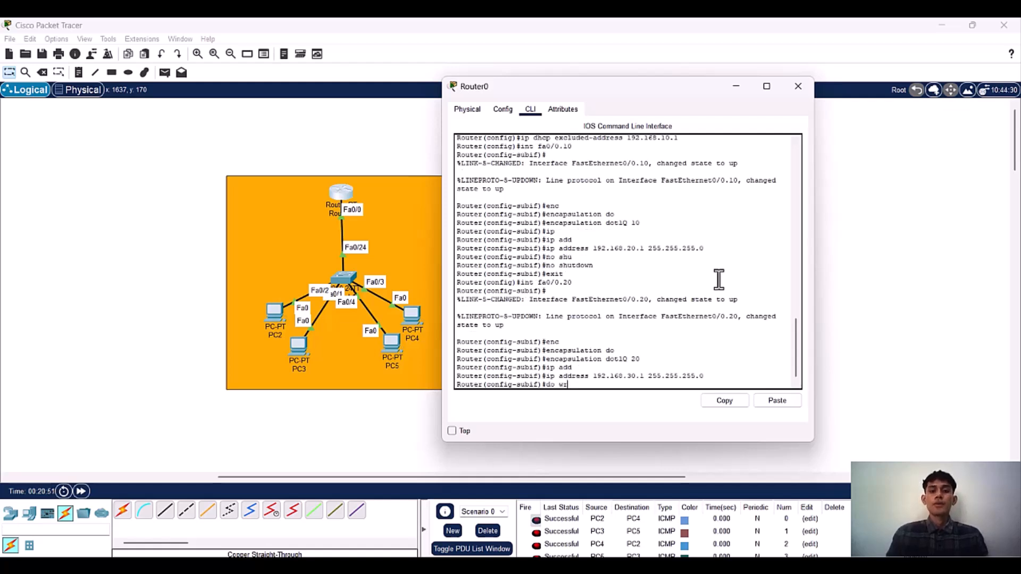
key(Return)
text(exit)
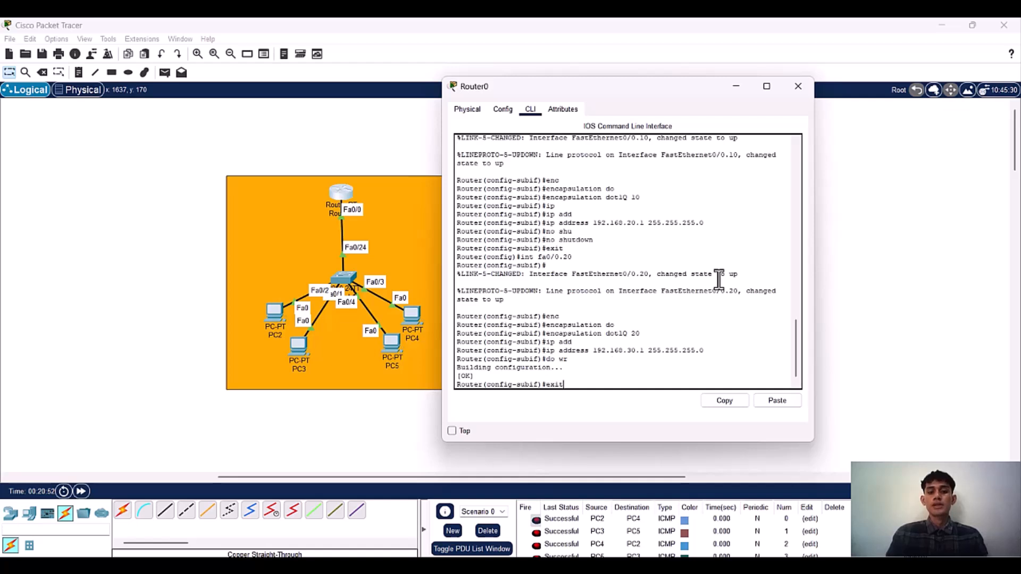
key(Return)
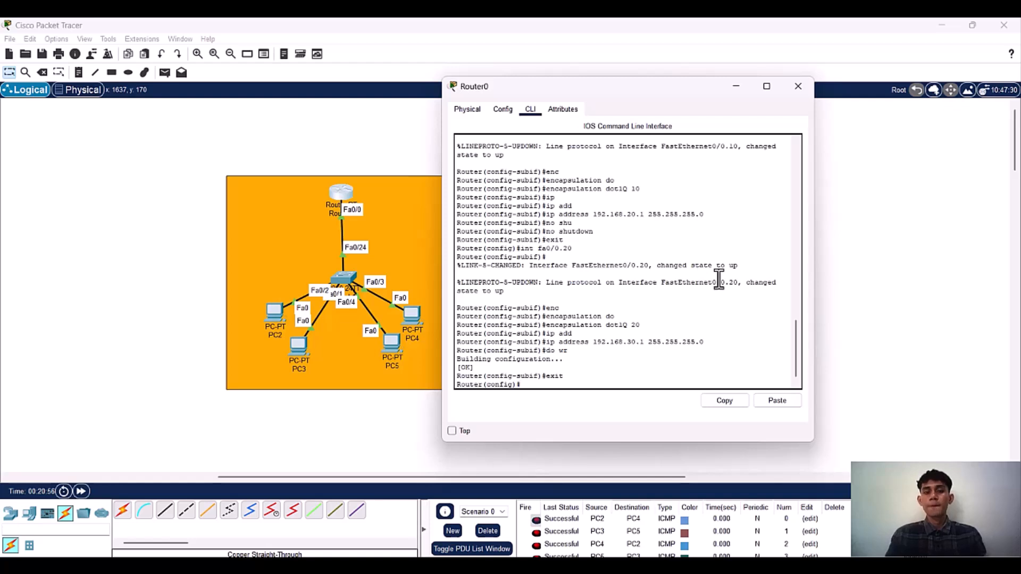
Step: Create a DHCP pool named to2 on Router0
text(ip dh)
key(Tab)
text(pc)
key(Tab)
text(to2)
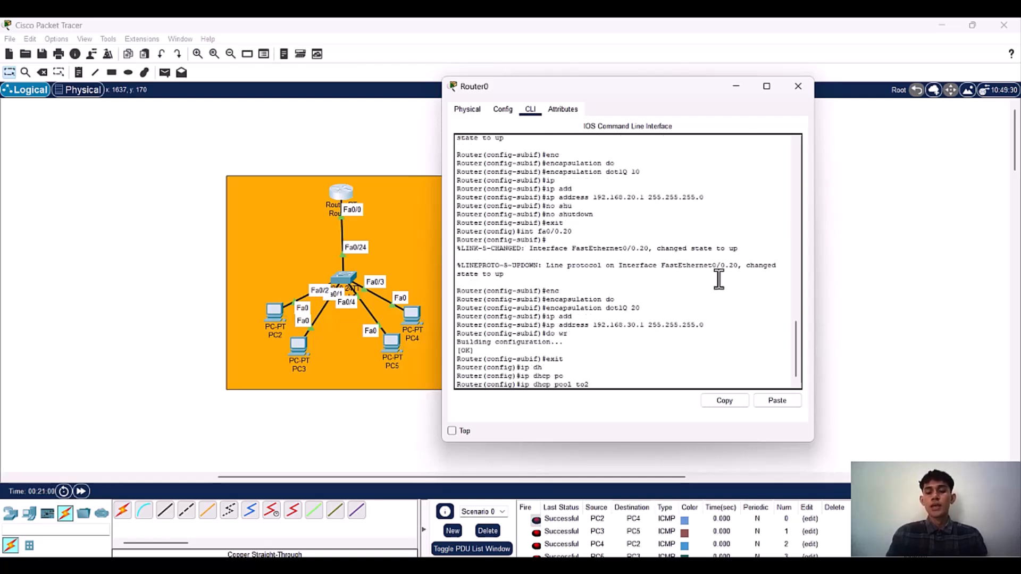
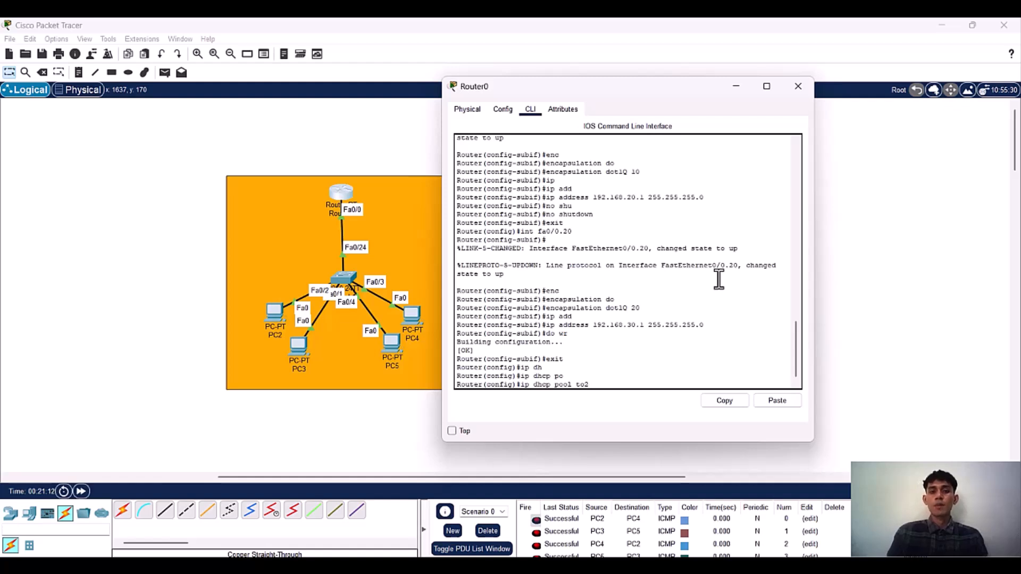
Step: Set the default router of DHCP pool to2 to 192.168.20.1
key(Return)
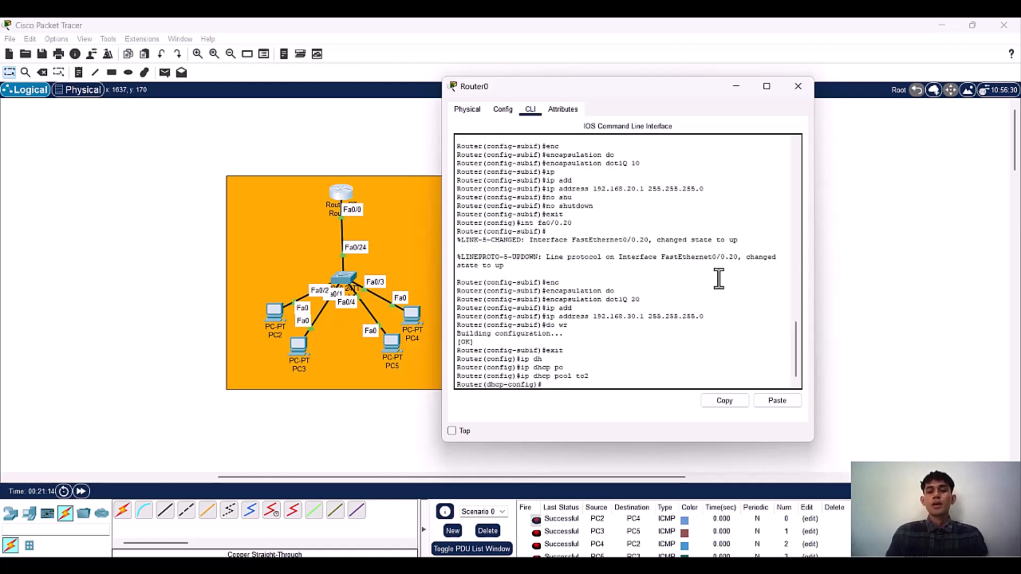
text(def)
key(Tab)
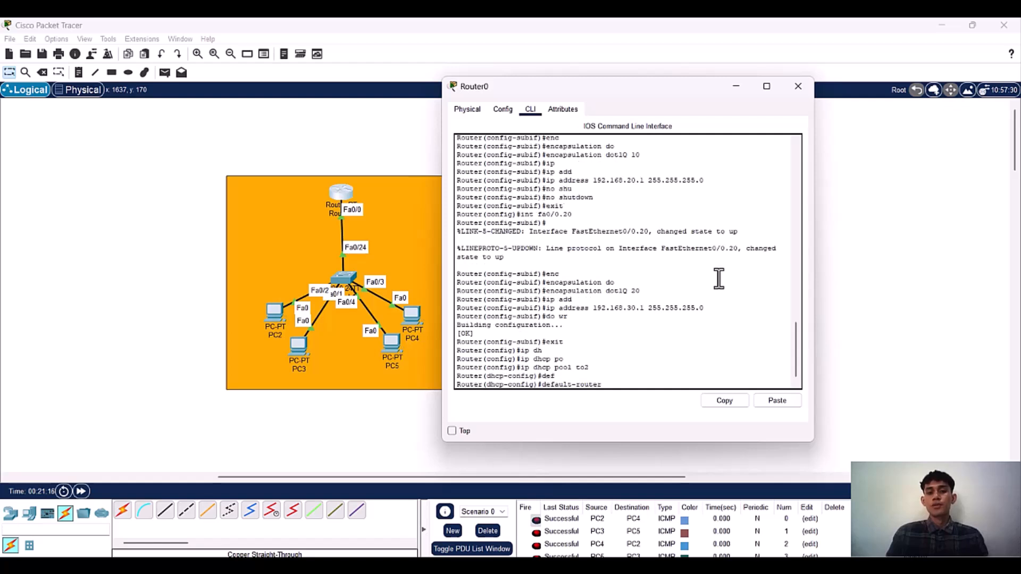
text(192.1)
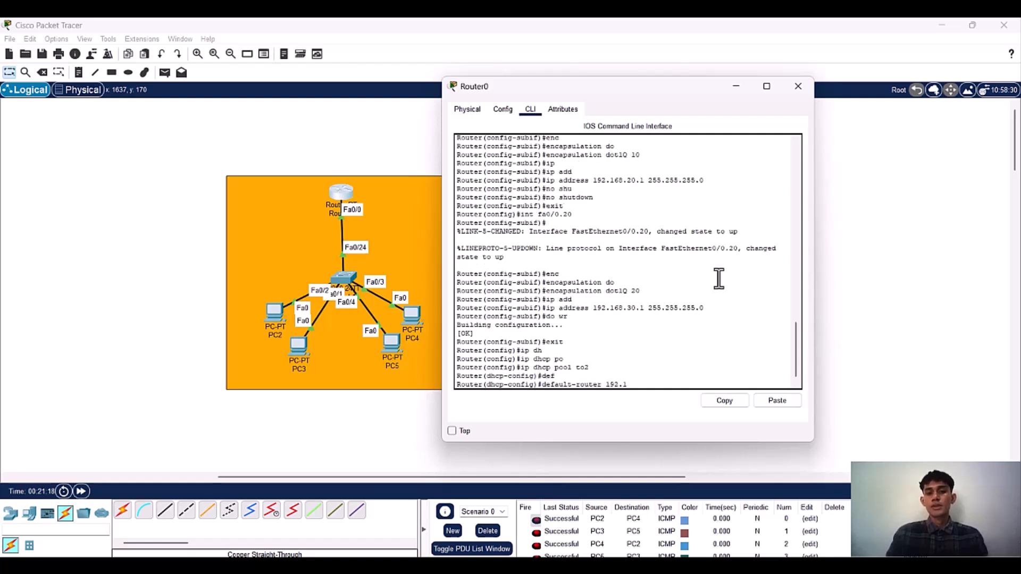
text(68.20.1)
key(Return)
Step: Set the network of DHCP pool to2 to 192.168.20.0 with mask 255.255.255.0
text(ne)
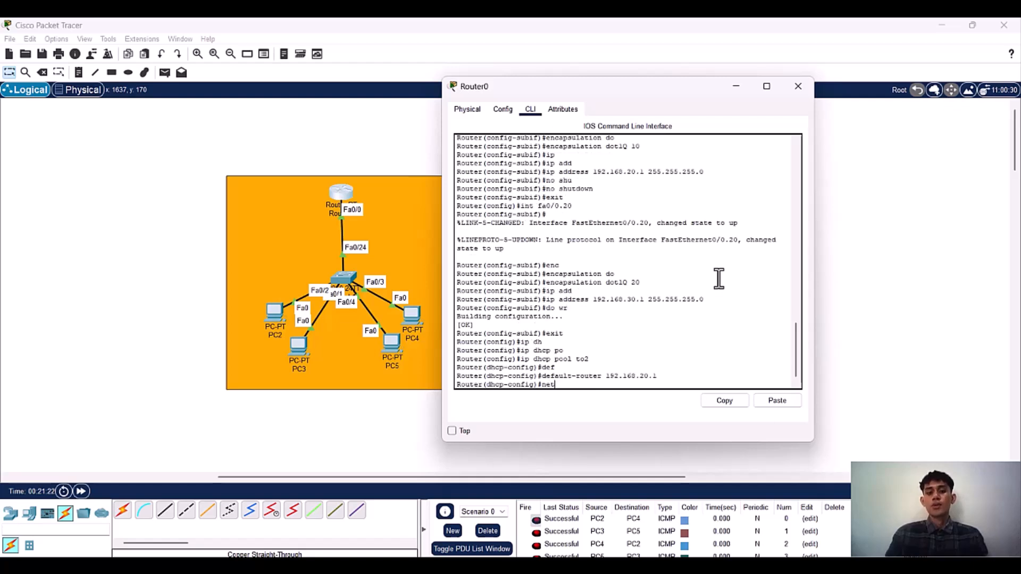
text(t)
key(Tab)
text(192.168.20.0 25)
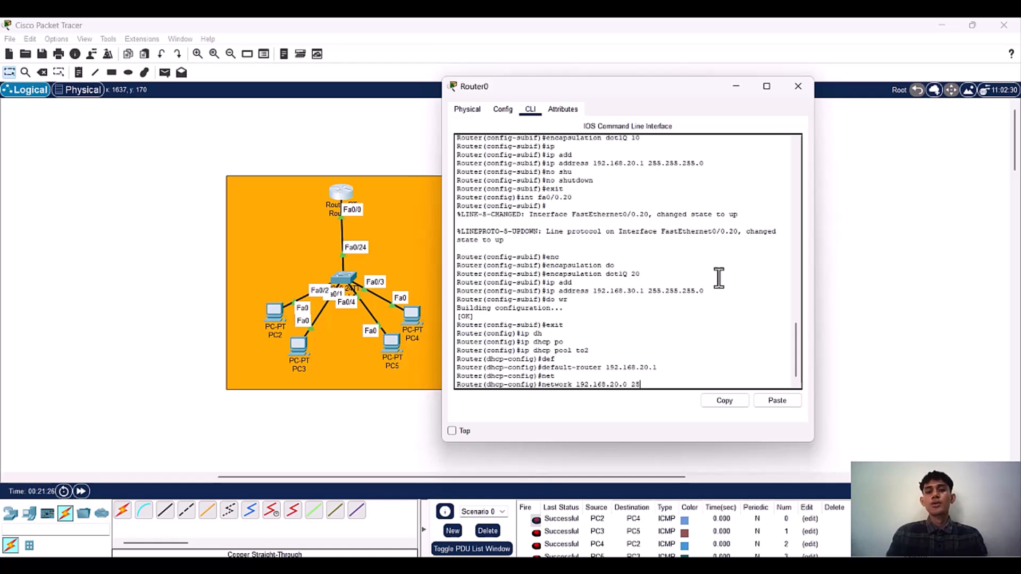
text(5.255)
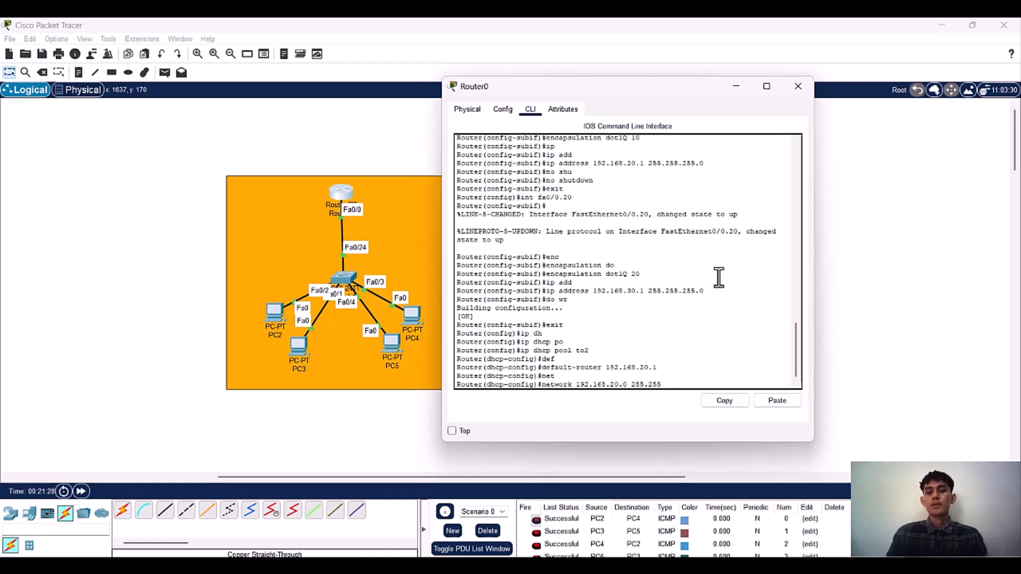
text(.255.0)
key(Return)
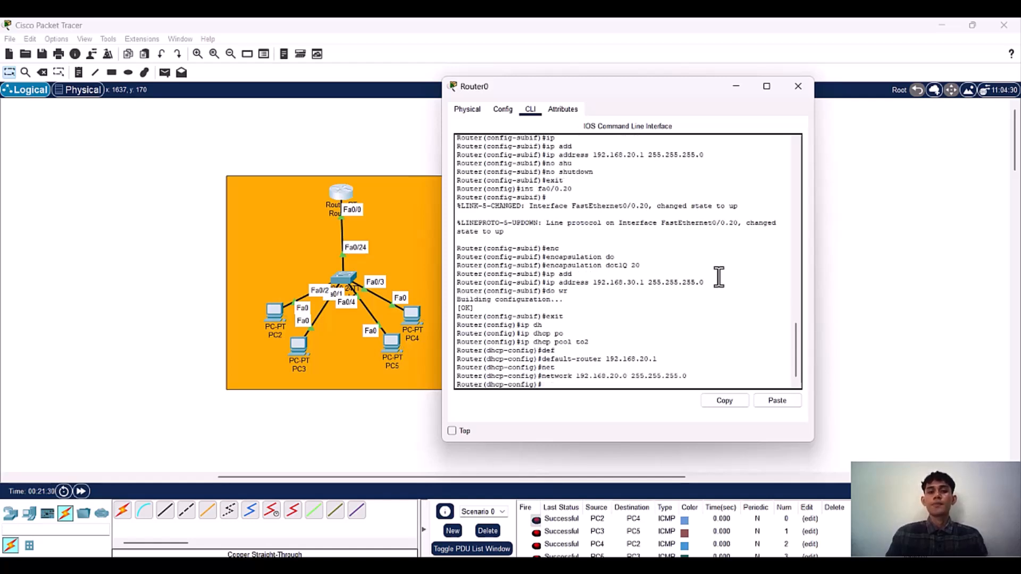
Step: Set the DNS server of DHCP pool to2 to 8.8.8.8 and return to global configuration mode
text(dns)
key(Tab)
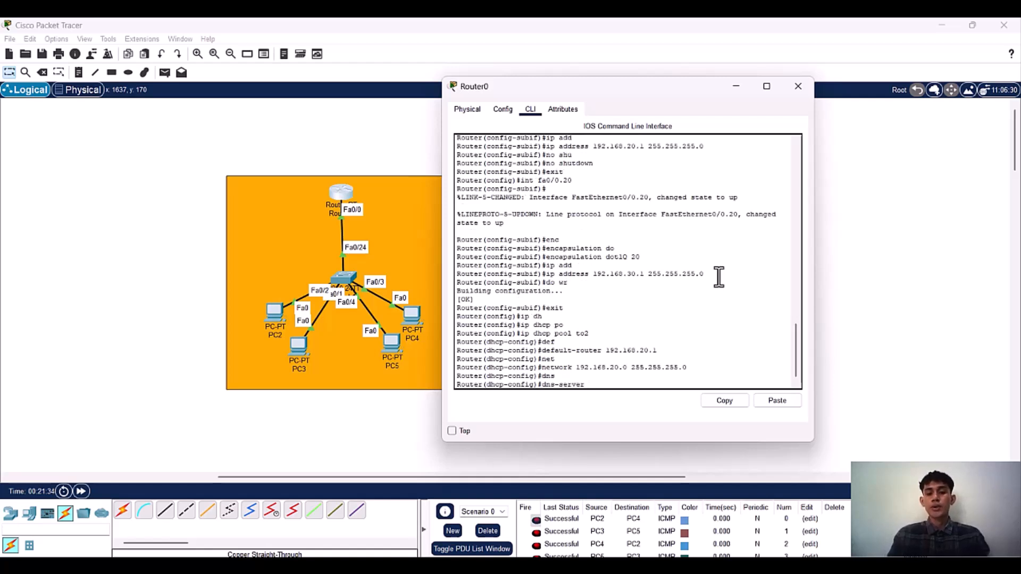
text(8.8)
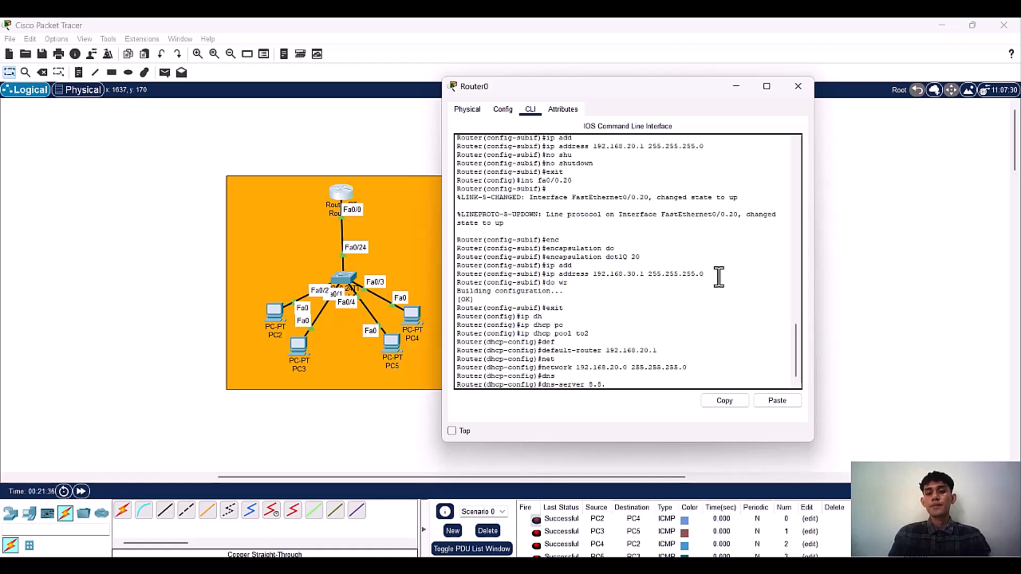
text(.8.8)
key(Return)
text(exi)
text(t)
key(Return)
Step: Create a second DHCP pool named to3 on Router0
text(ip dh)
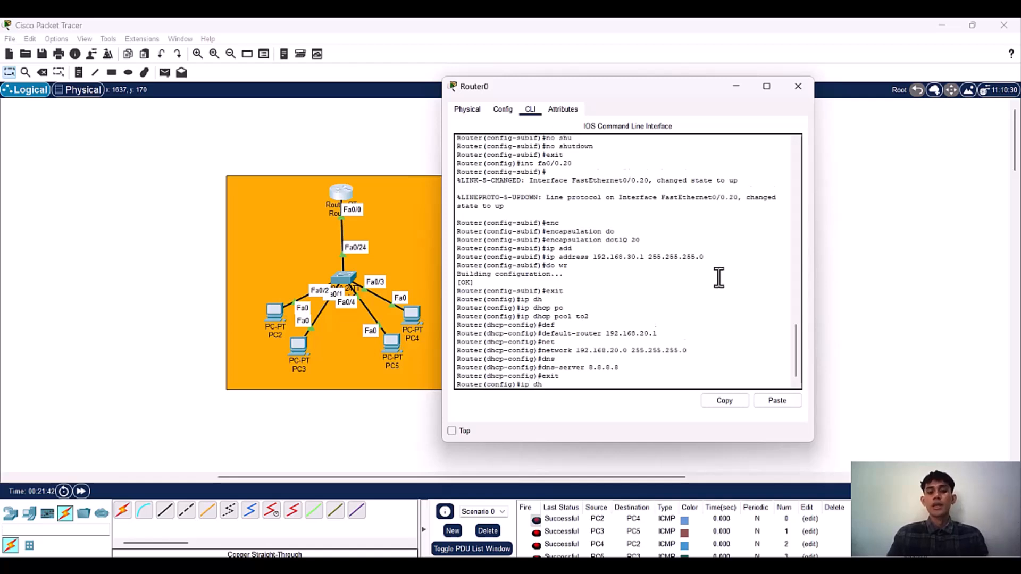
key(Tab)
text(to)
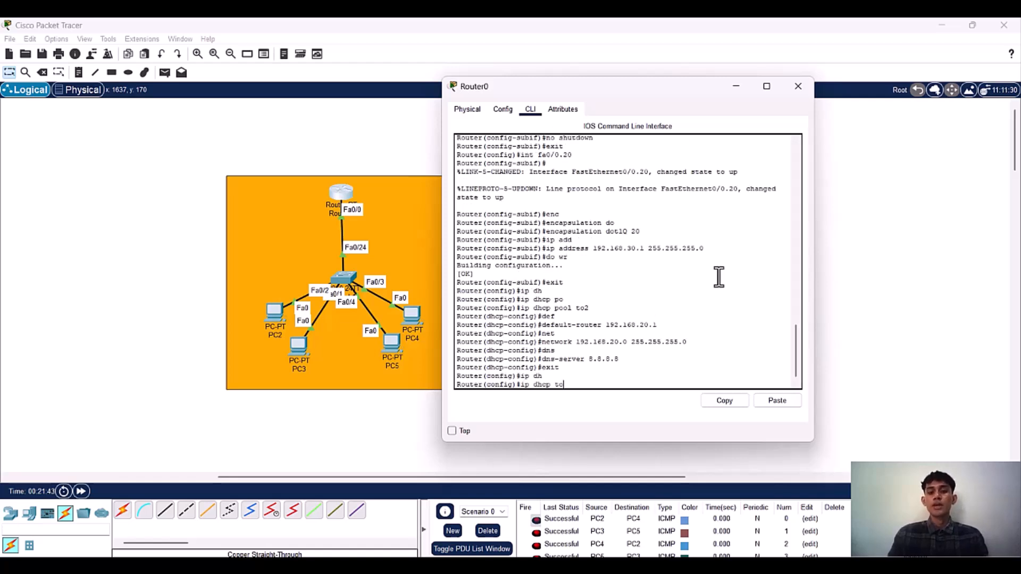
text(3)
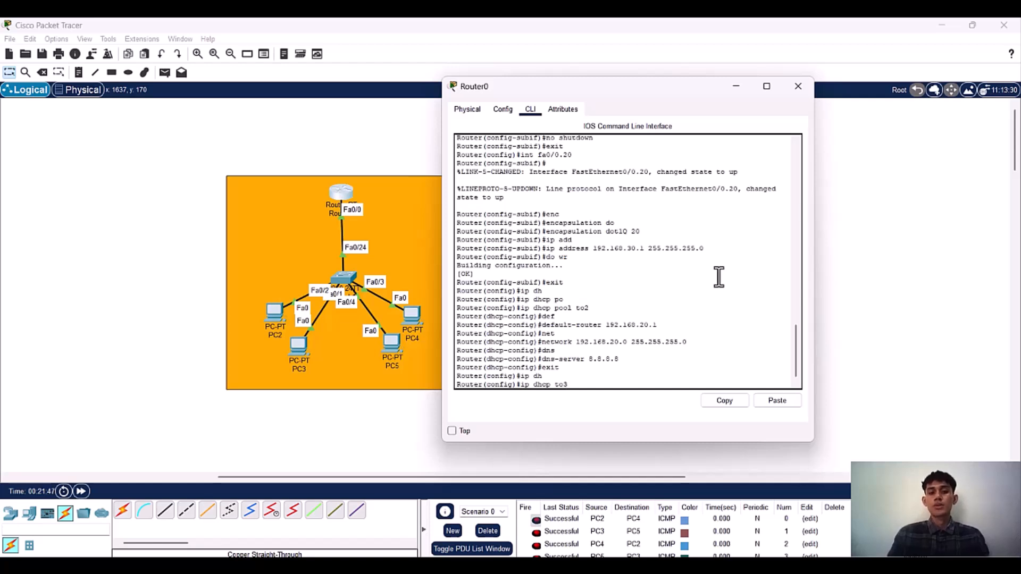
key(BackSpace)
key(BackSpace)
key(BackSpace)
text(po)
key(Tab)
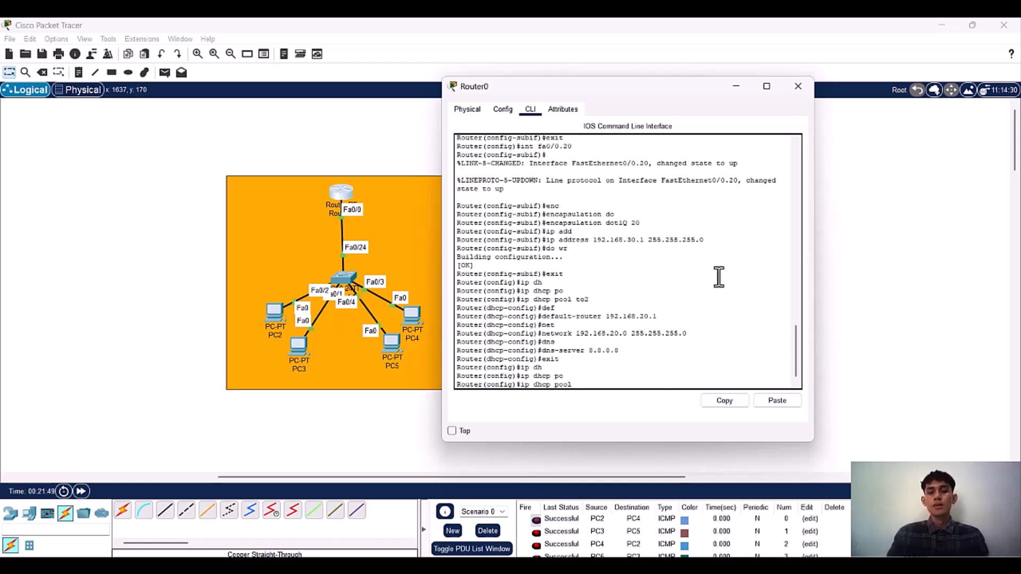
text(to3)
key(Return)
Step: Set the default router of DHCP pool to3 to 192.168.30.1
text(def)
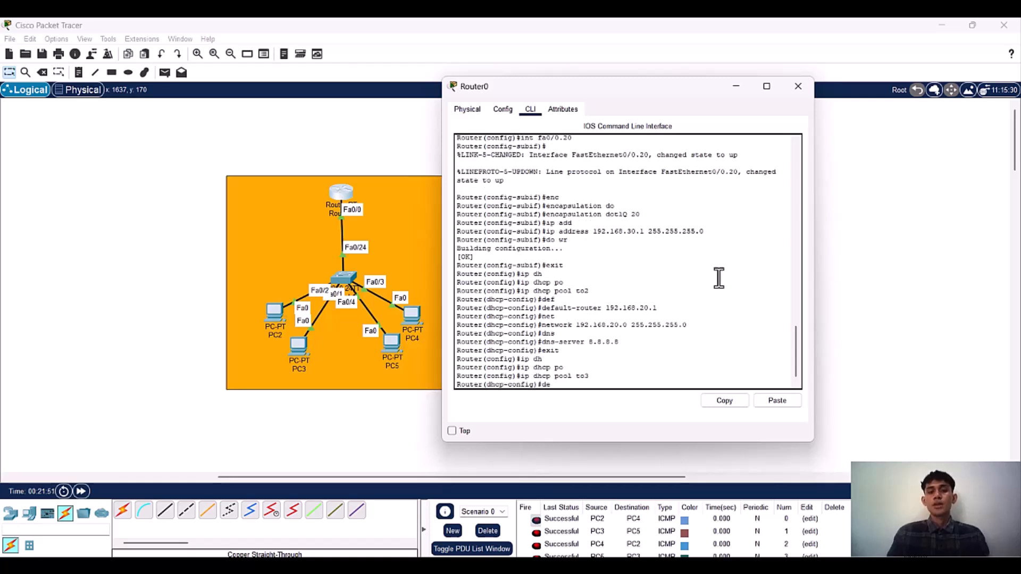
key(Tab)
text(192.168.)
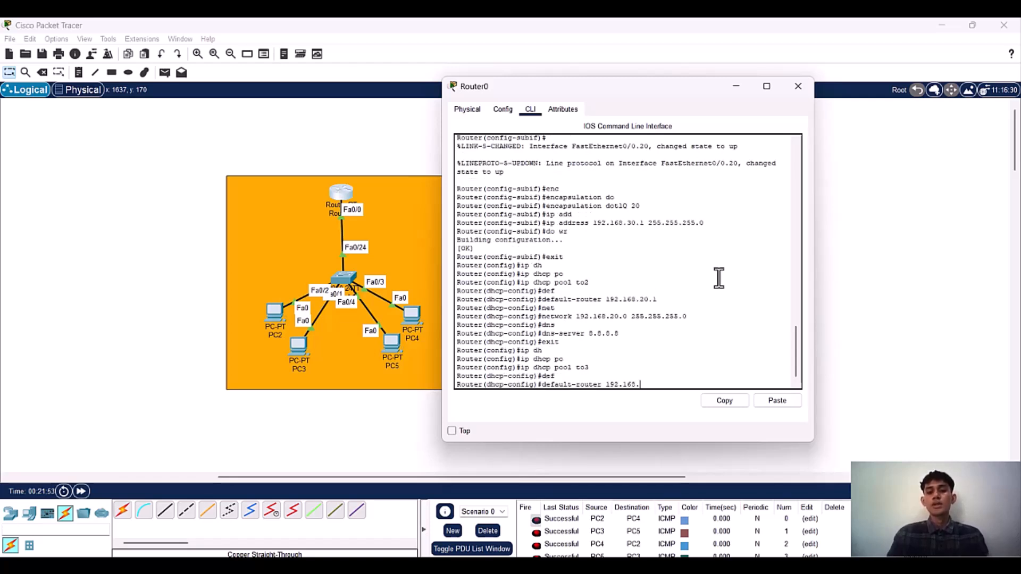
text(30.1)
key(Return)
Step: Set the network of DHCP pool to3 to 192.168.30.0 with mask 255.255.255.0
text(net)
key(Tab)
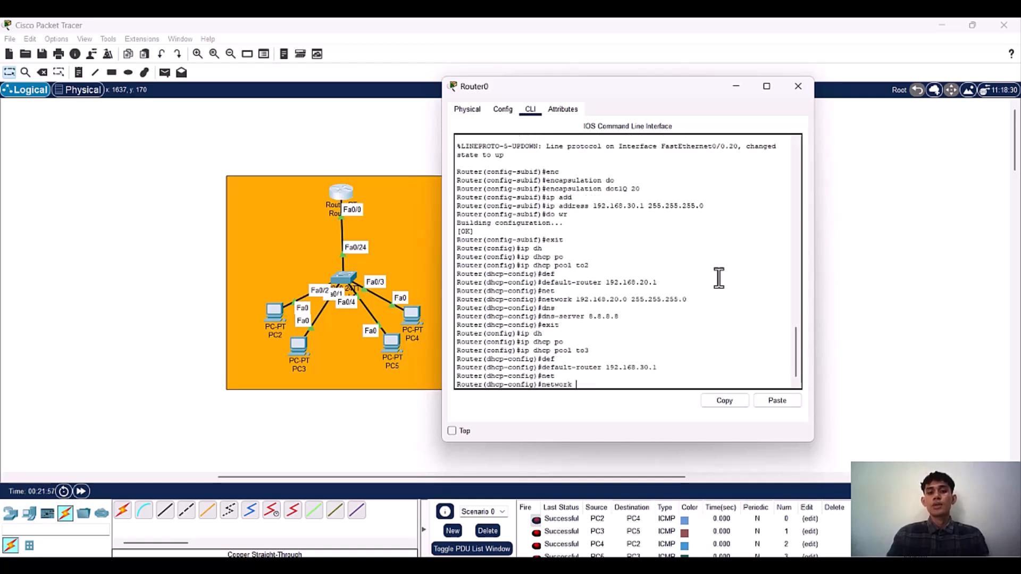
text(192.168)
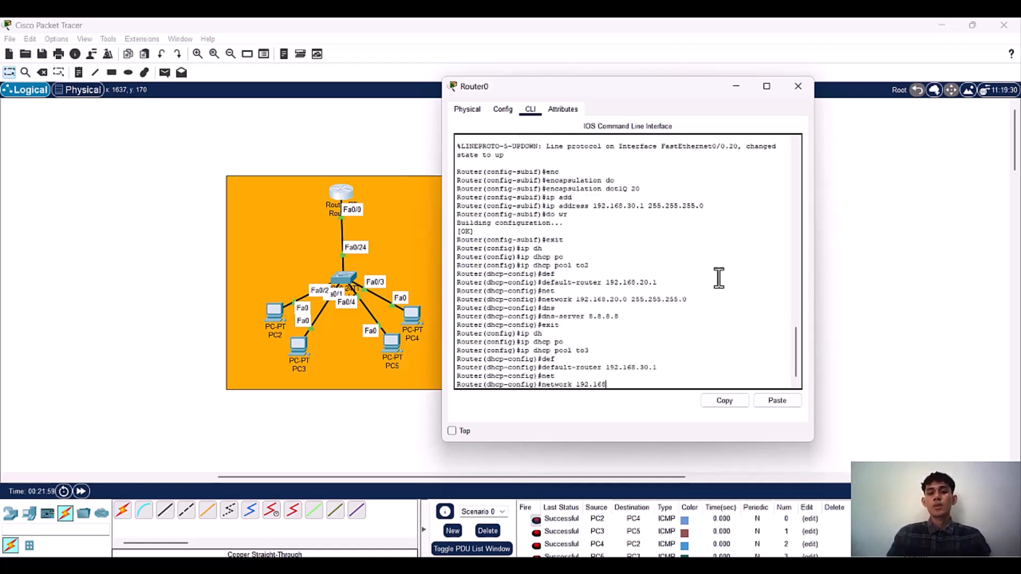
text(.30.0 255.2555)
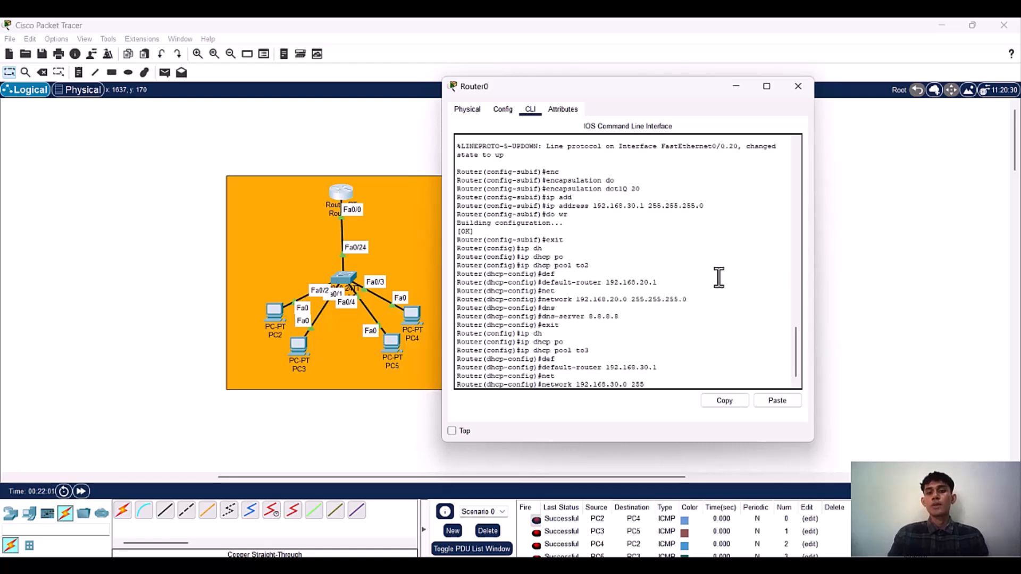
key(BackSpace)
text(.255.0)
key(Return)
Step: Set DNS server 8.8.8.8 for pool to3, saving with do wr before and after it, and exit the pool configuration
text(dn w)
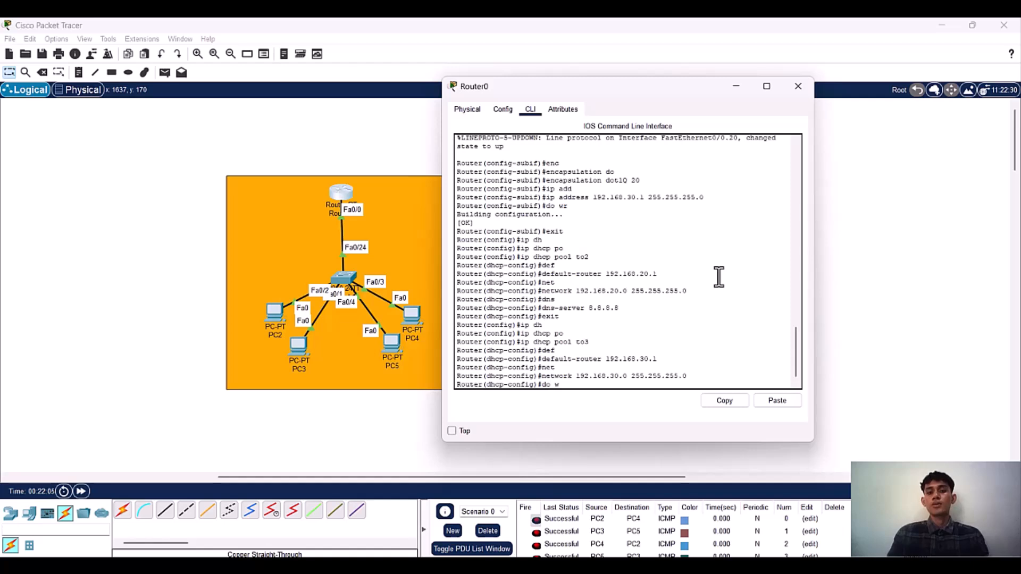
text(r)
key(Return)
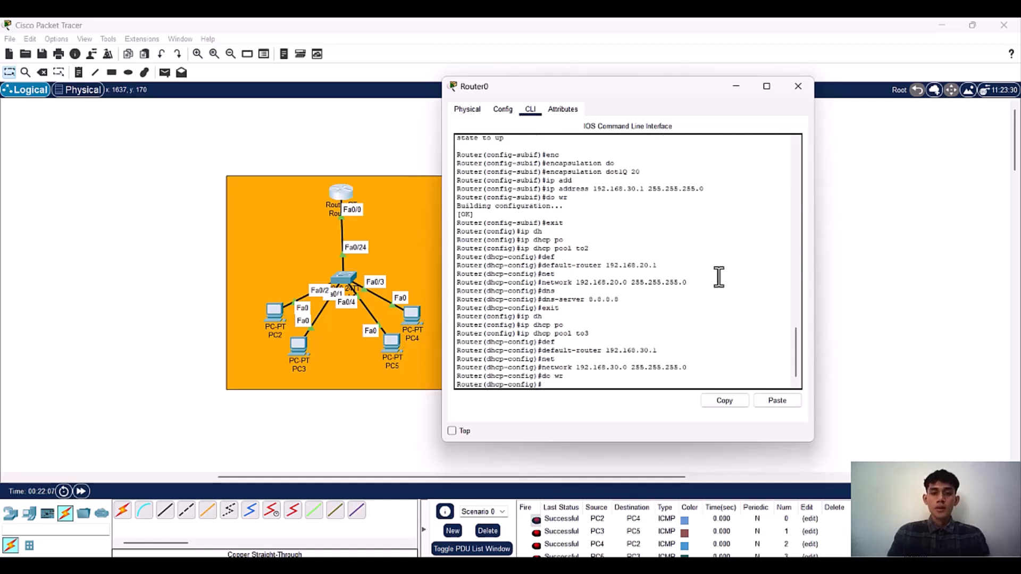
text(dn)
key(Tab)
text(8.8.8.8)
key(Return)
text(do wr)
key(Return)
text(ex)
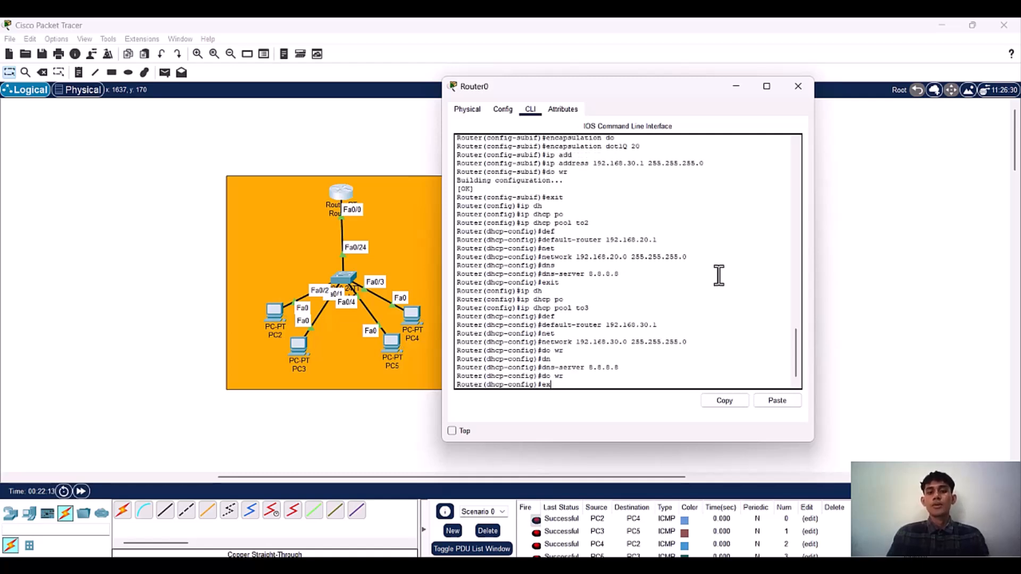
text(it)
key(Return)
Step: Exclude the gateway addresses 192.168.20.1 and 192.168.30.1 from DHCP assignment on Router0
text(ip dh)
key(Tab)
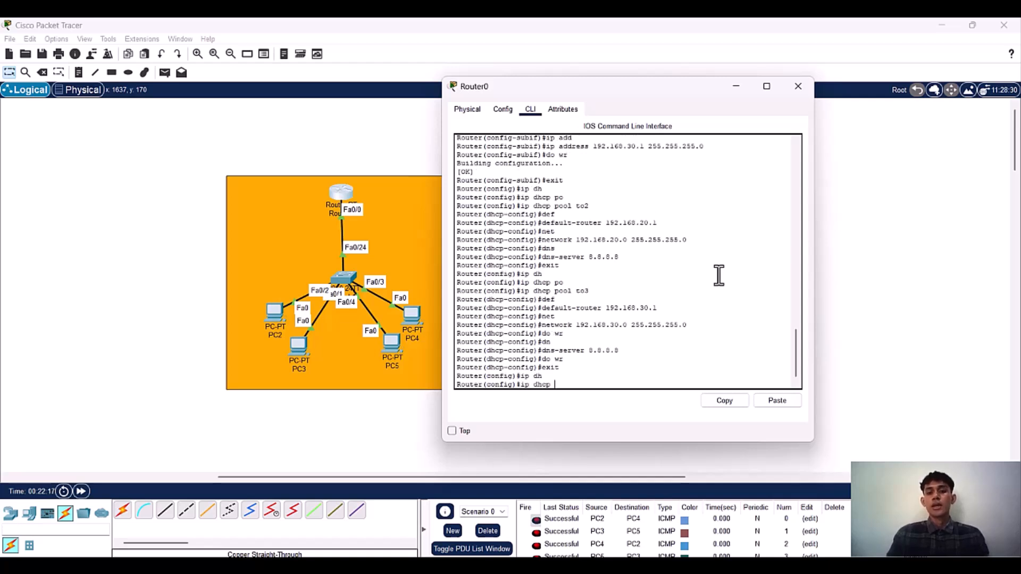
text(exc)
key(Tab)
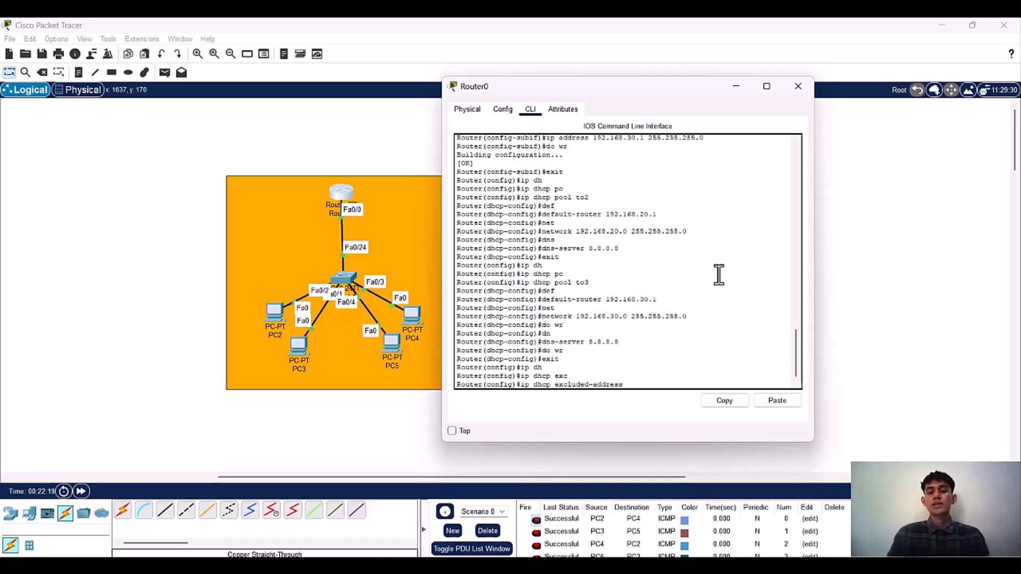
text(192.168.20.1)
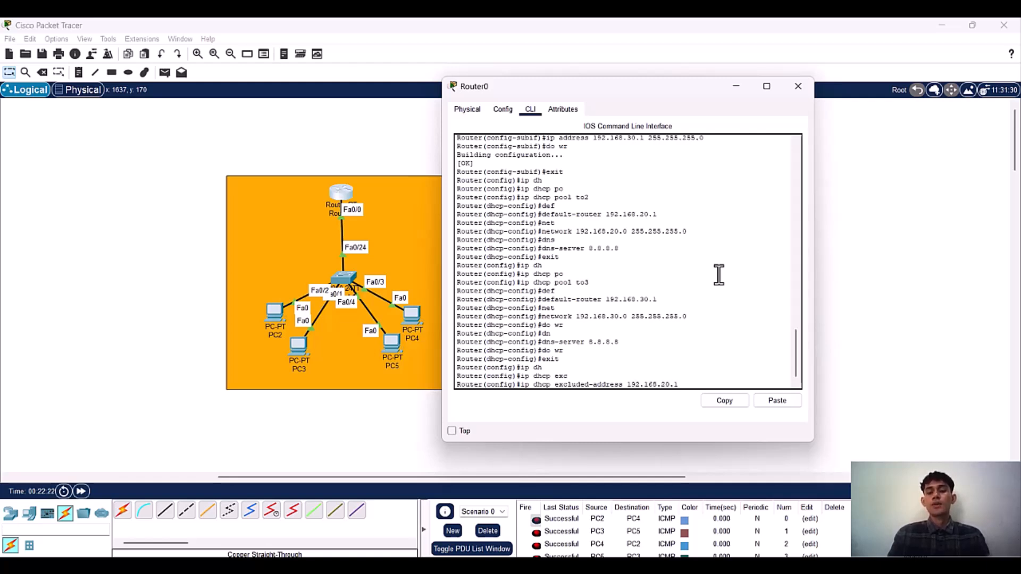
key(Tab)
key(BackSpace)
text(30.1)
key(Return)
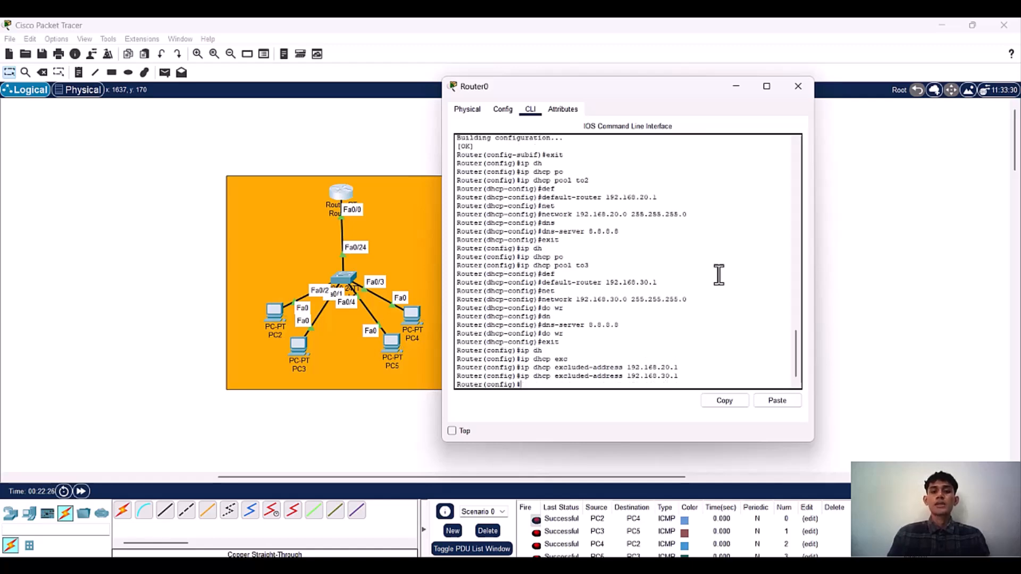
Step: Minimize the Router0 window and open the command line of Switch1, the switch below the router, at its user prompt
drag(505, 95, 98, 117)
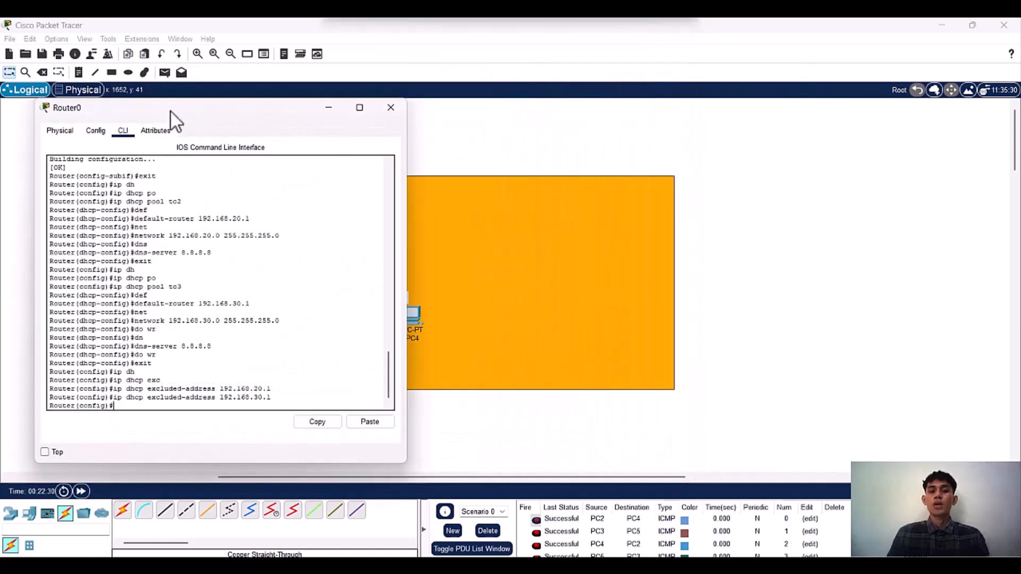
click(328, 108)
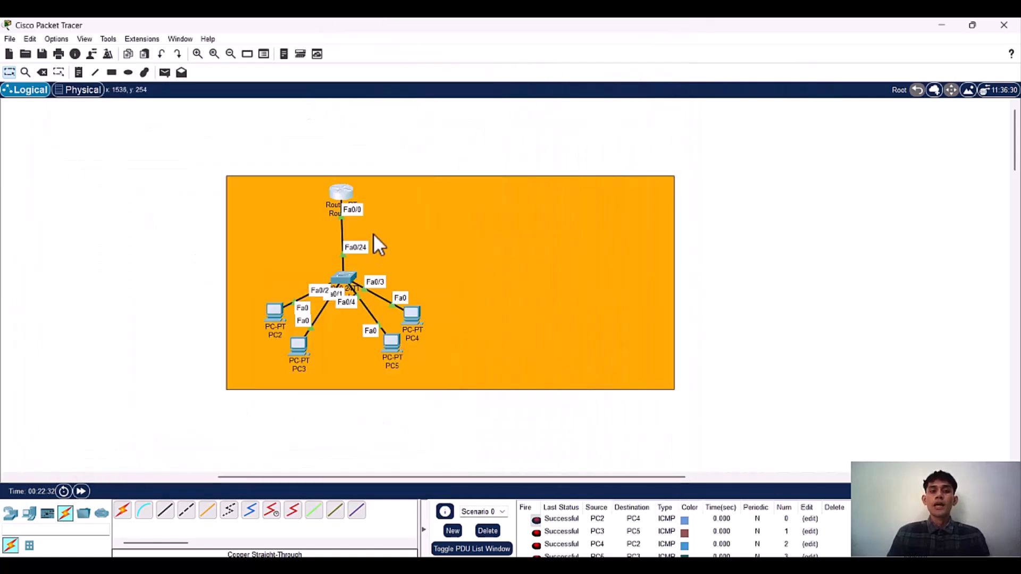
scroll(346, 260, up, 1)
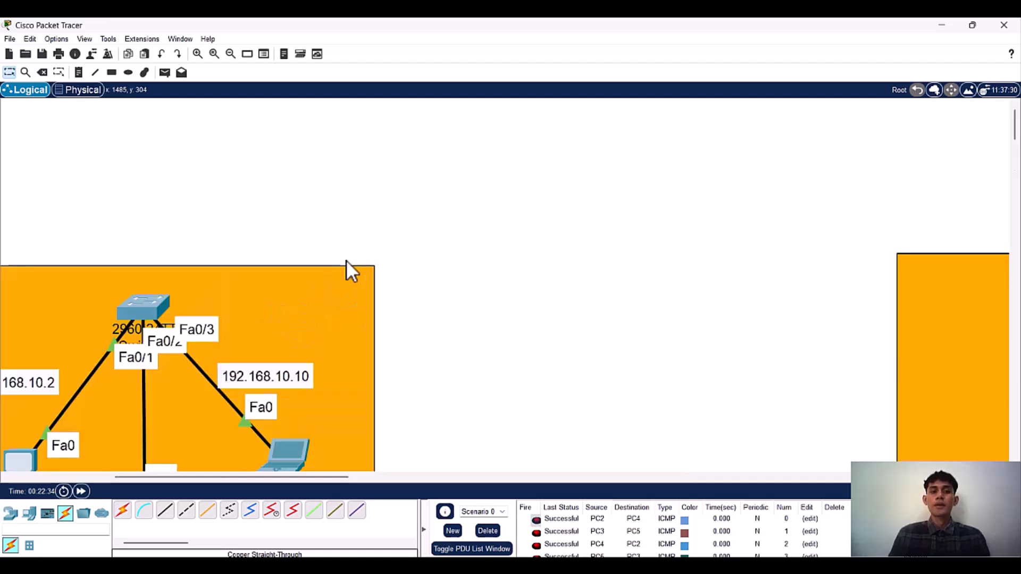
scroll(233, 299, down, 1)
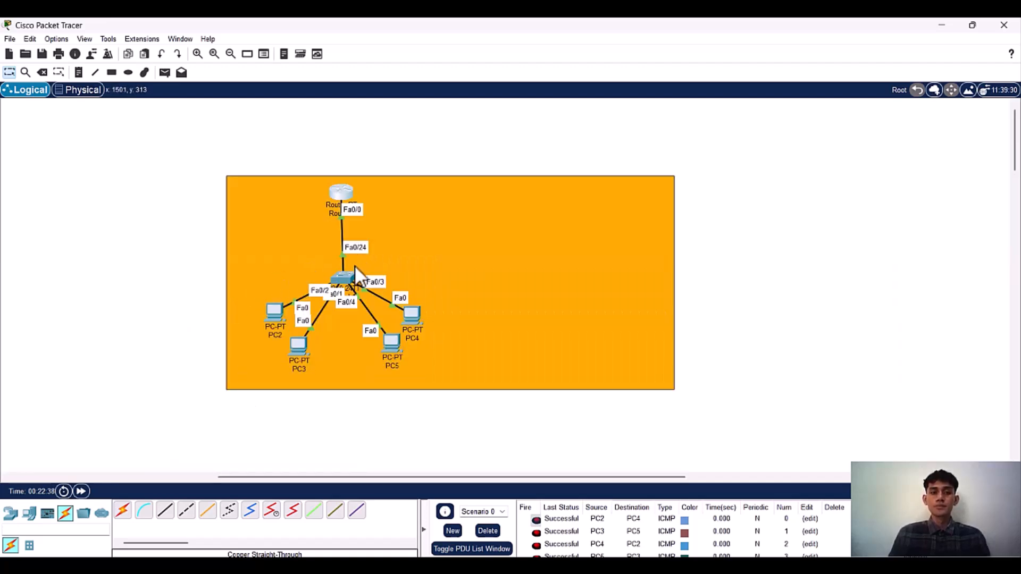
mouse_move(346, 270)
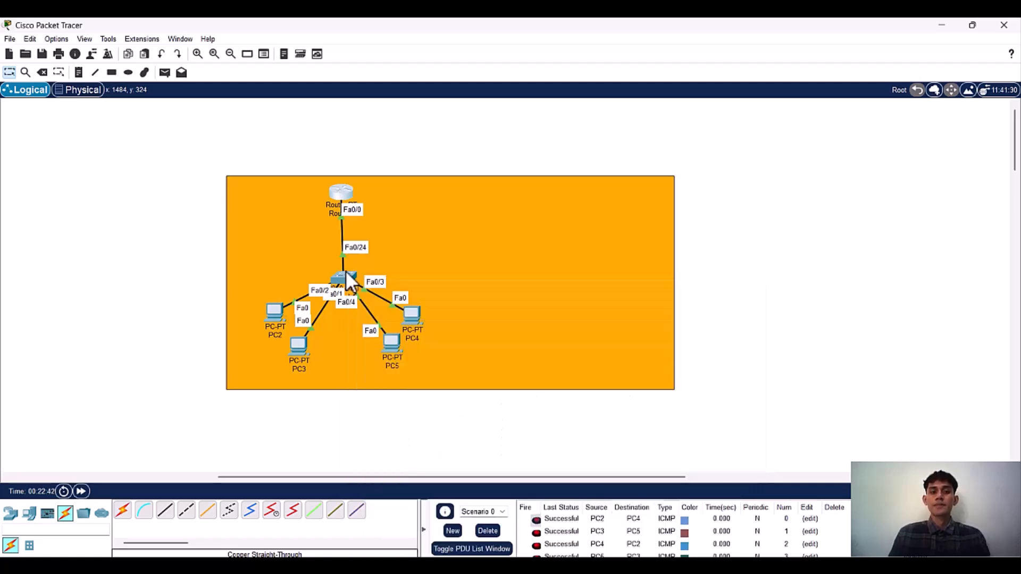
drag(417, 111, 502, 93)
click(432, 122)
key(Return)
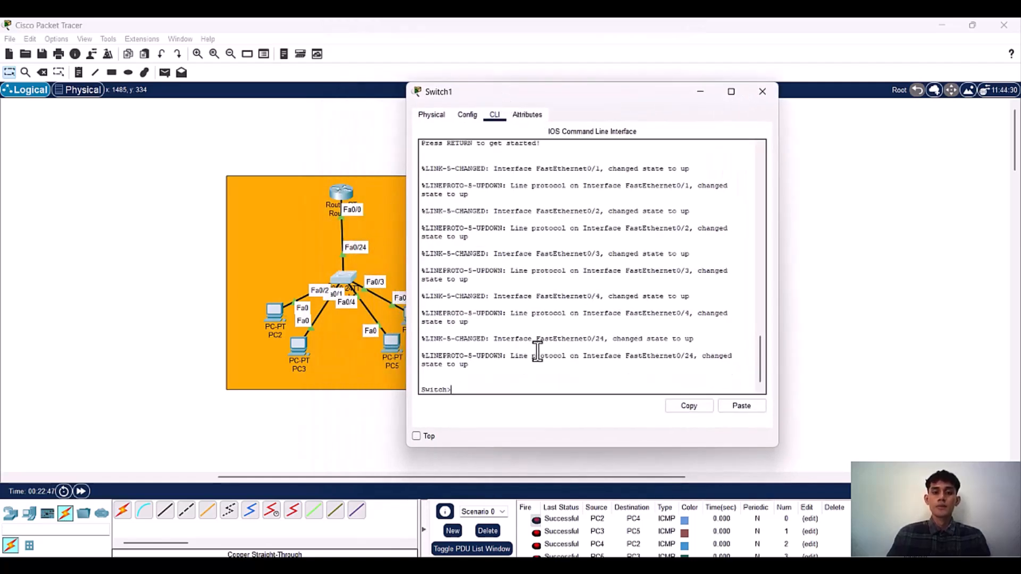
Step: Enter privileged mode and global configuration mode on Switch1 with enable and configure terminal
text(enab)
key(Tab)
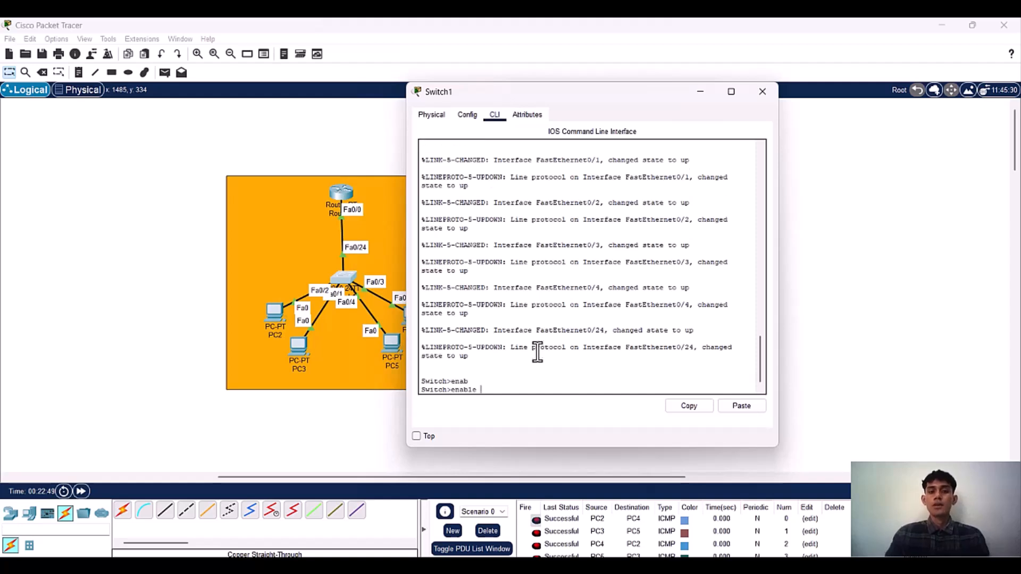
key(Return)
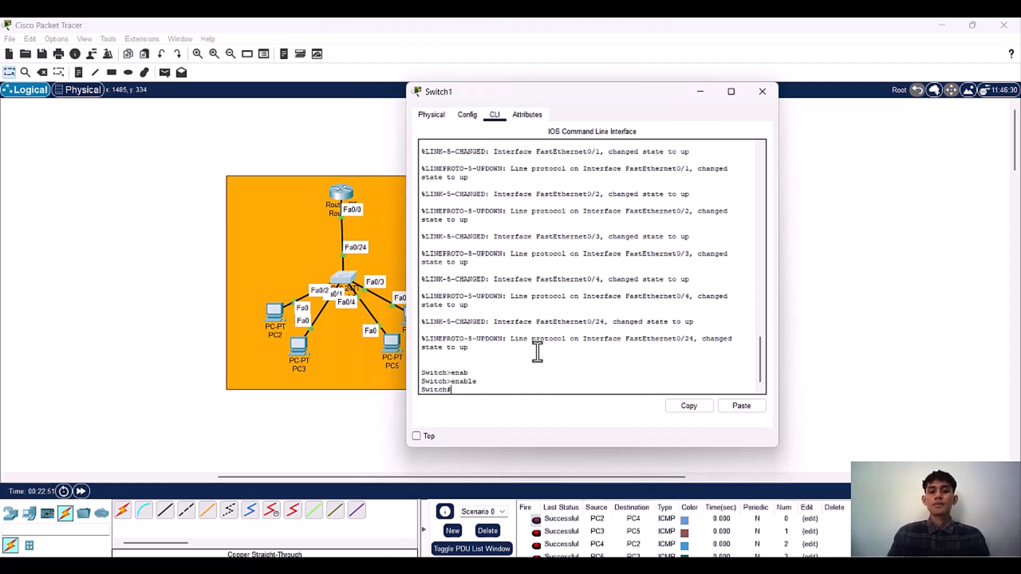
text(con)
key(Tab)
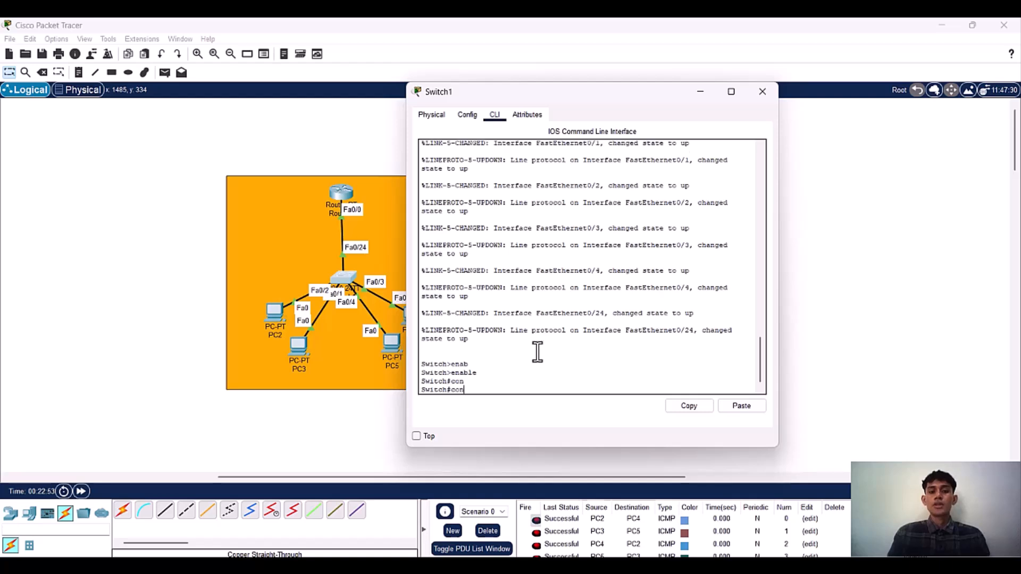
text(fi)
key(Tab)
text(te)
key(Tab)
key(Return)
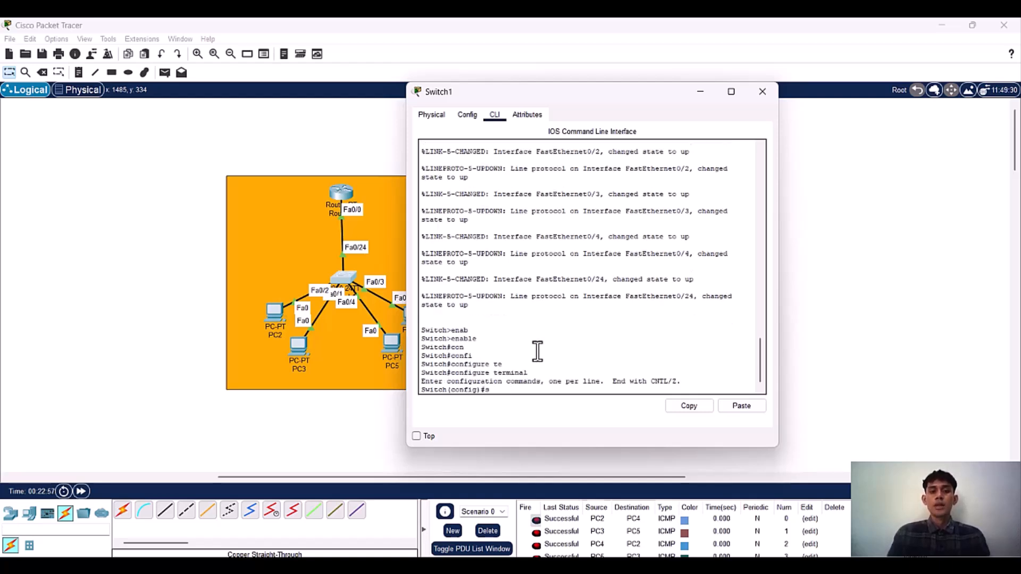
Step: Configure interface fa0/24 on Switch1 with switchport mode trunk
text(swi)
key(BackSpace)
key(BackSpace)
key(BackSpace)
text(int)
key(Tab)
text(fa0/24)
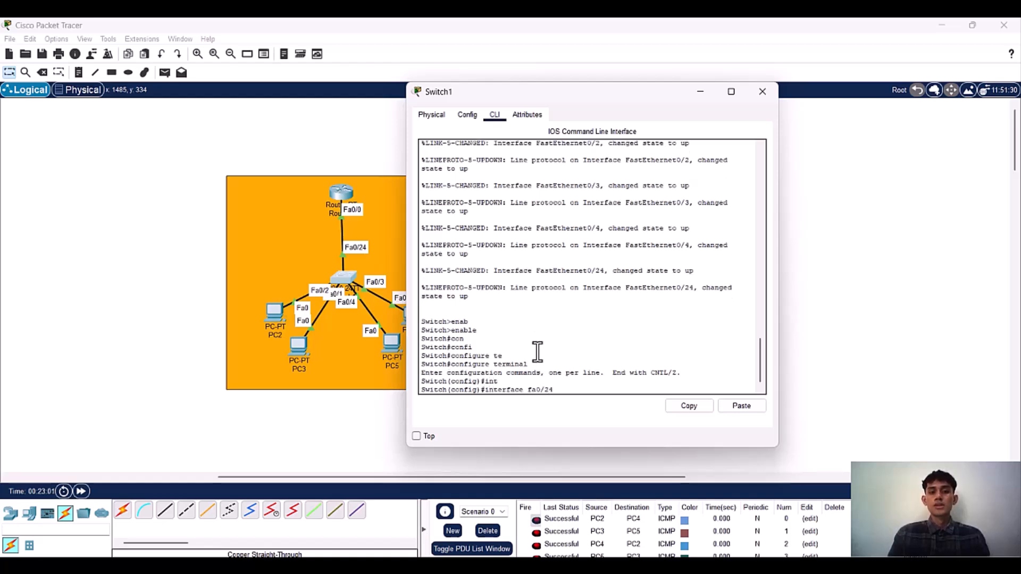
key(Return)
text(switchport m)
key(Tab)
text(m)
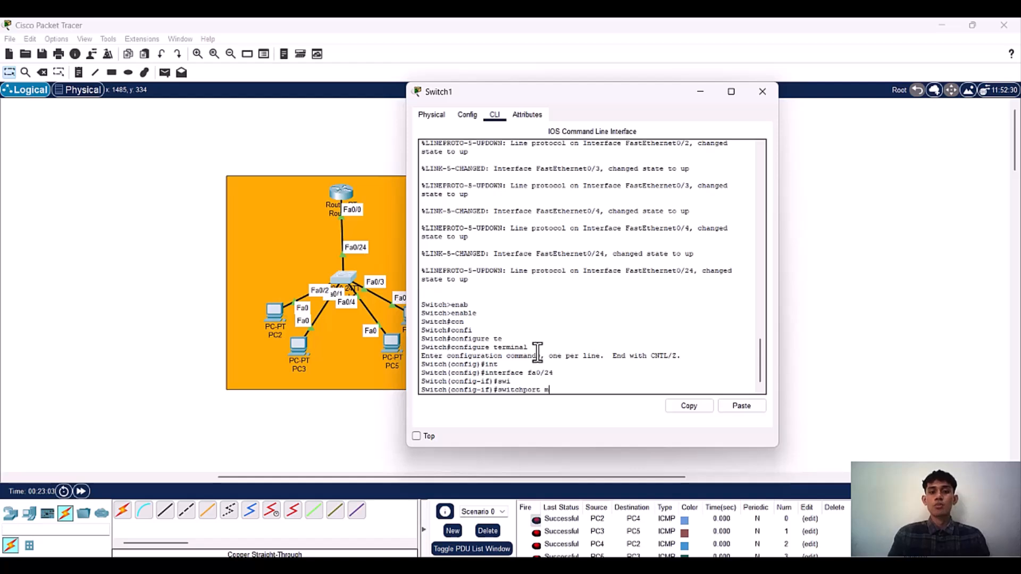
text(o)
key(Tab)
text(tr)
key(Tab)
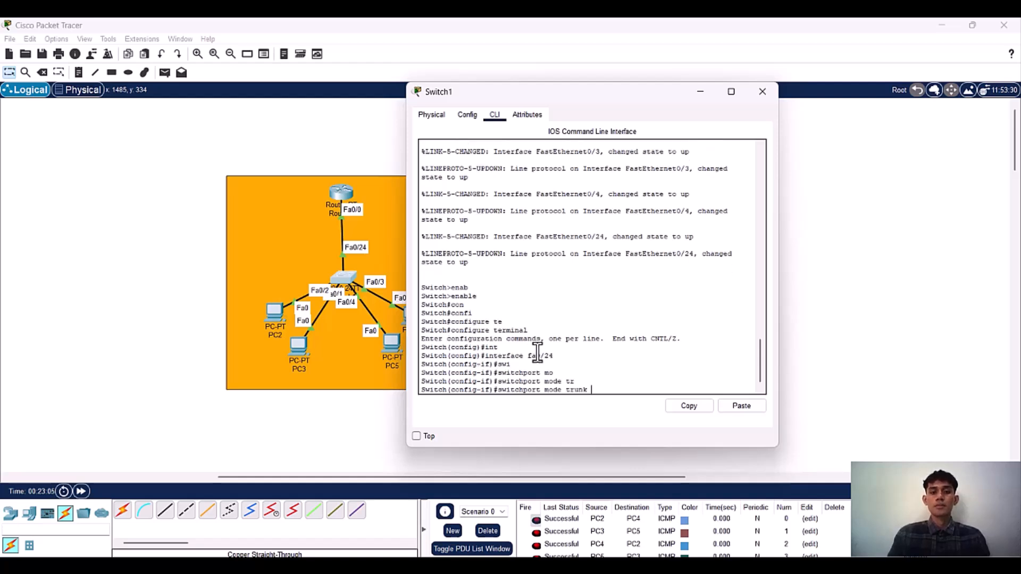
key(Return)
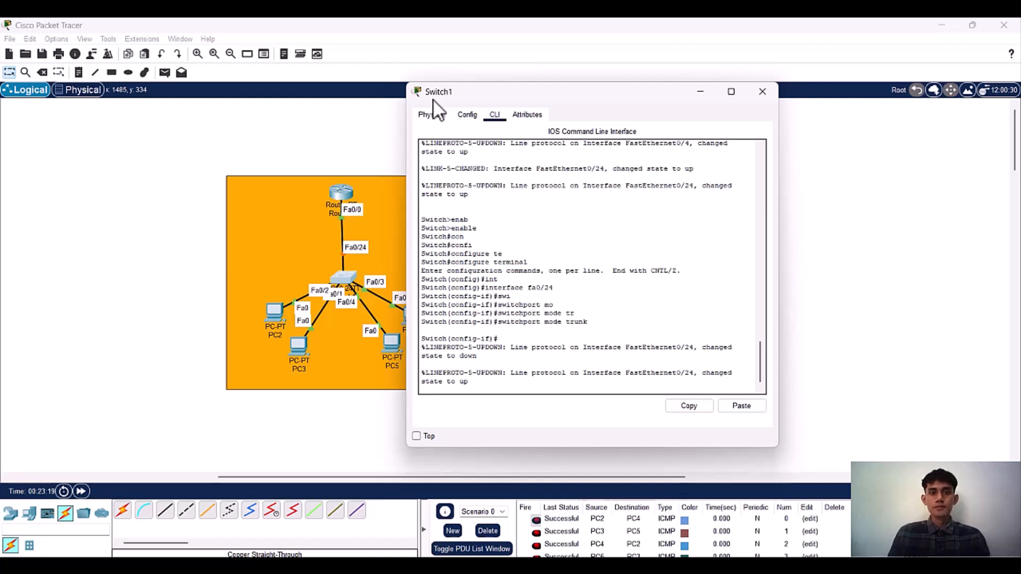
Step: Move the Switch1 window aside to uncover the topology, and minimize it
drag(433, 101, 503, 144)
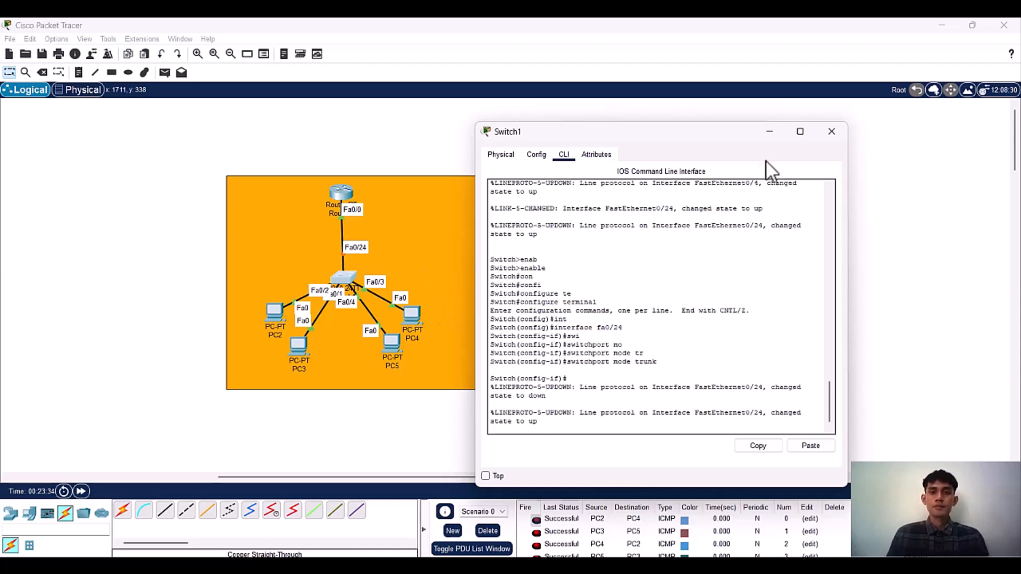
drag(523, 136, 568, 181)
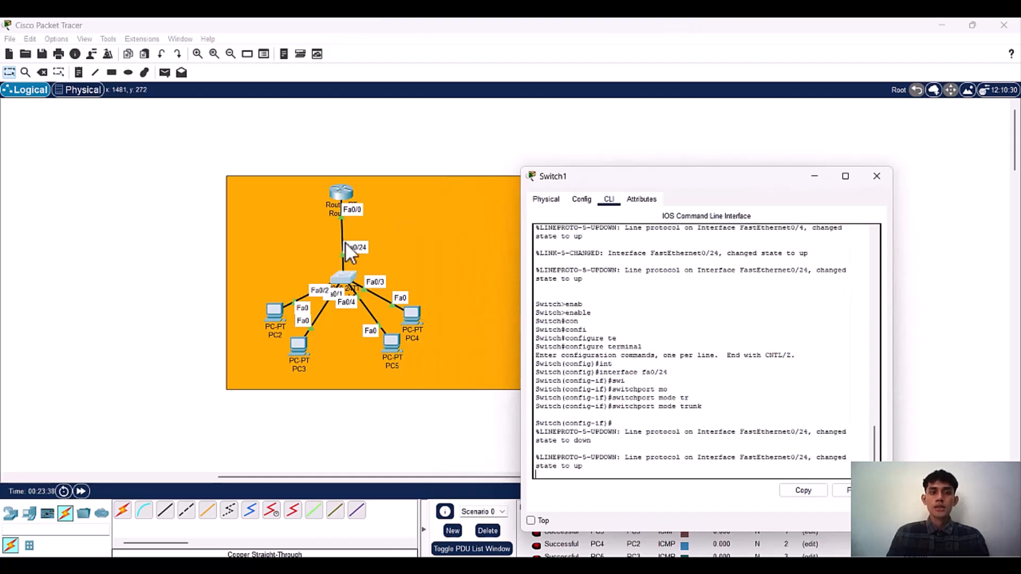
click(815, 181)
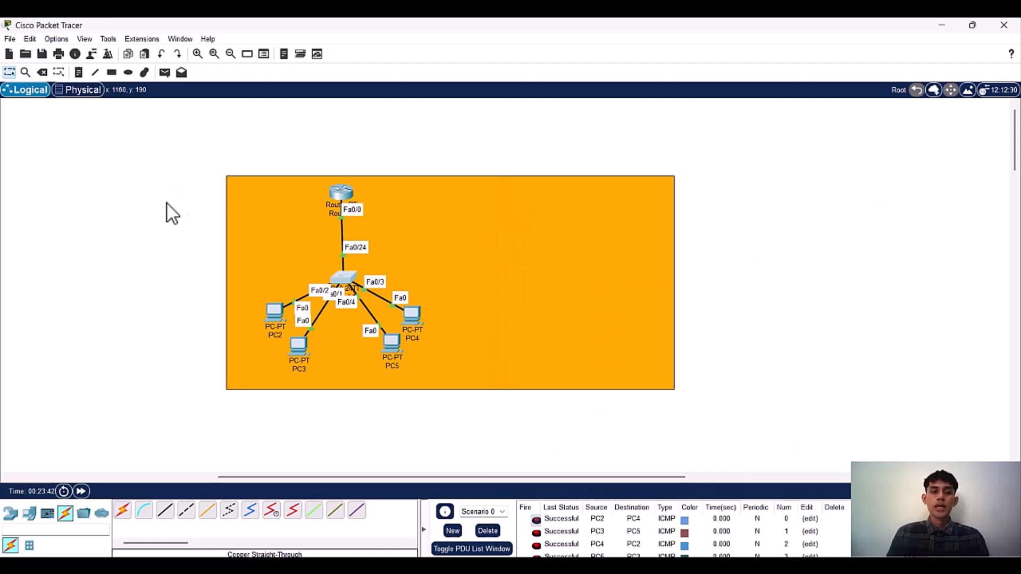
Step: Add two PCs to the orange area, to the right of the router
click(48, 513)
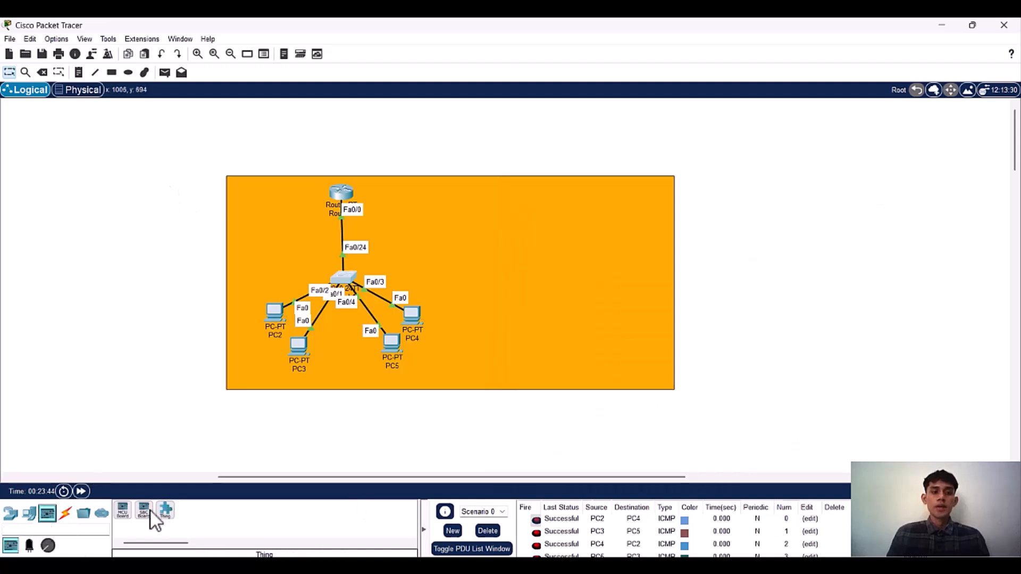
click(30, 513)
drag(123, 512, 467, 219)
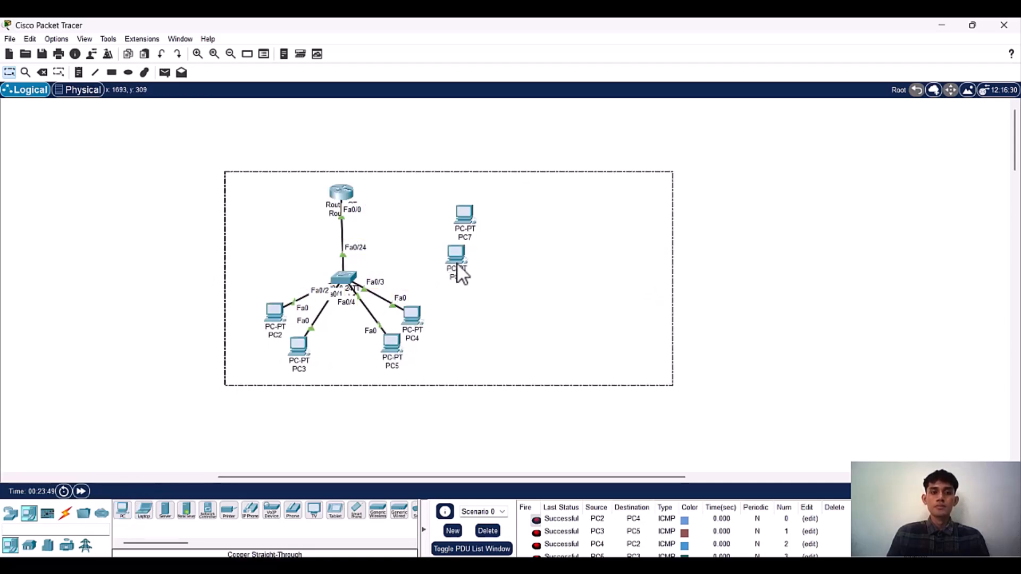
click(454, 254)
Step: Arrange PC7 above PC6 in a vertical column to the right of the router and switch
drag(537, 111, 382, 126)
click(520, 122)
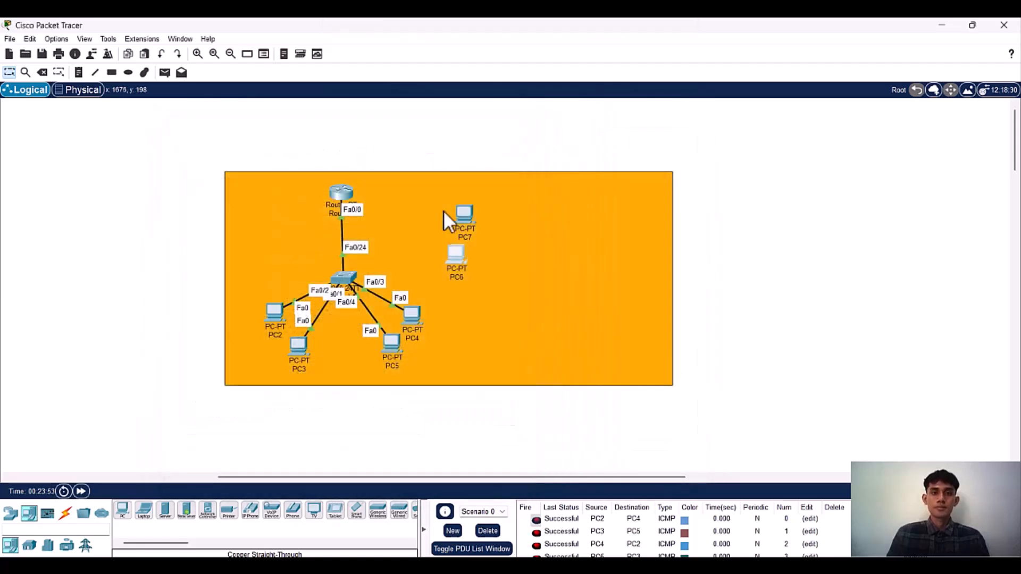
drag(452, 248, 454, 266)
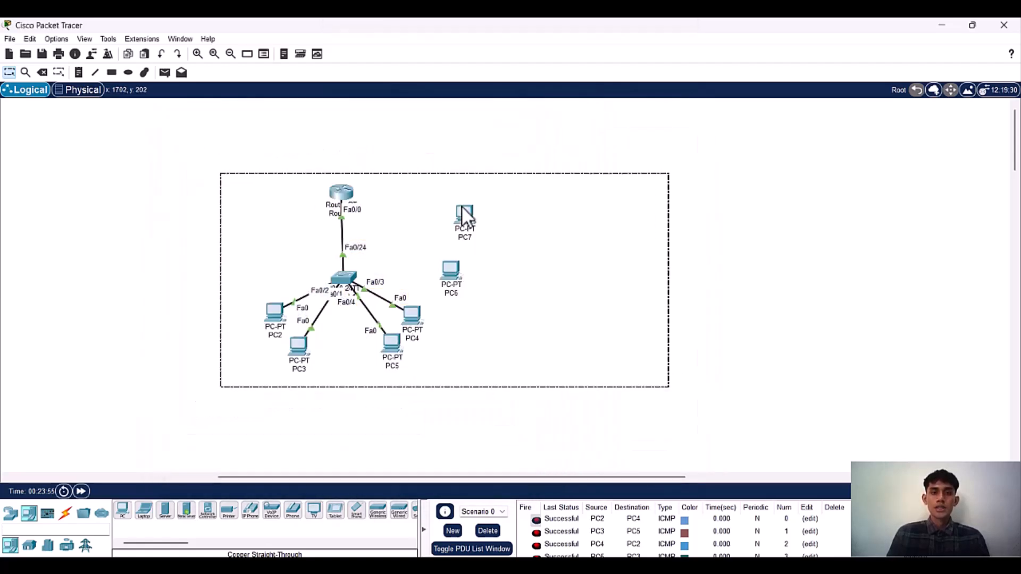
click(992, 374)
drag(459, 220, 444, 215)
drag(459, 270, 453, 254)
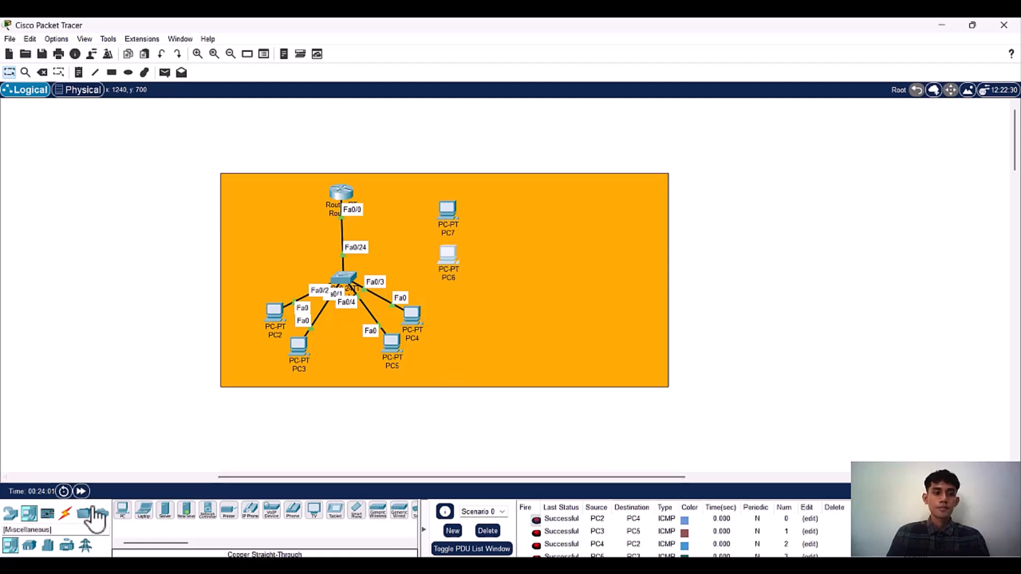
Step: Try to cable Switch1 to PC7's FastEthernet0 port with a copper straight-through connection
click(65, 513)
click(186, 510)
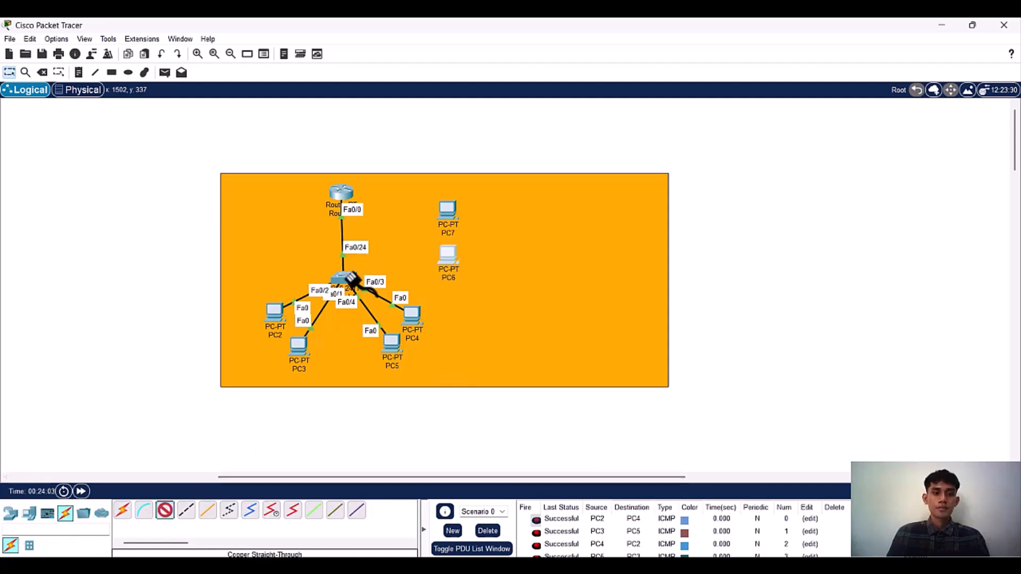
click(351, 280)
click(389, 299)
click(448, 209)
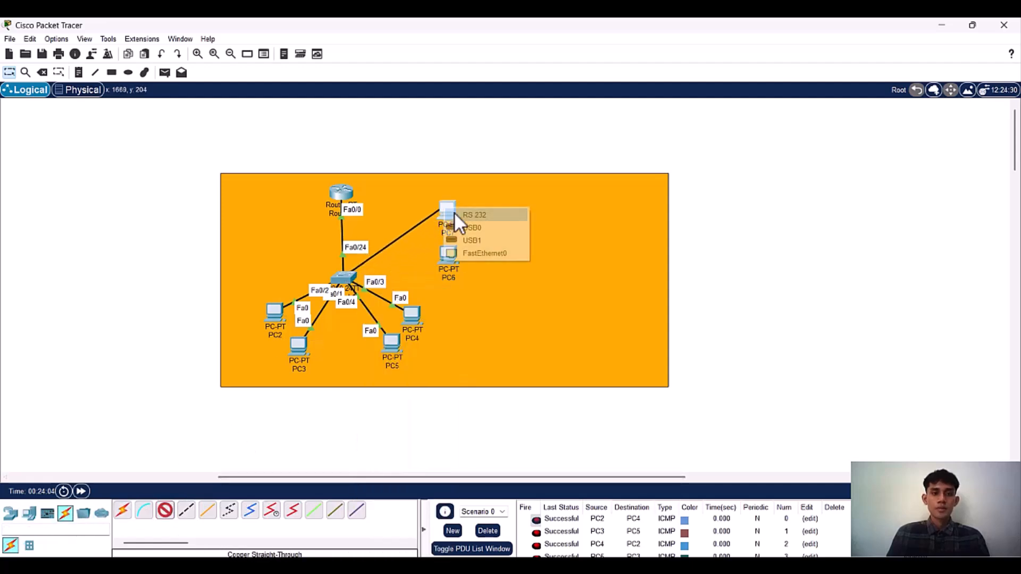
click(479, 253)
Step: Connect Switch1's FastEthernet0/5 port to PC6's FastEthernet0 port with a copper straight-through cable
click(163, 512)
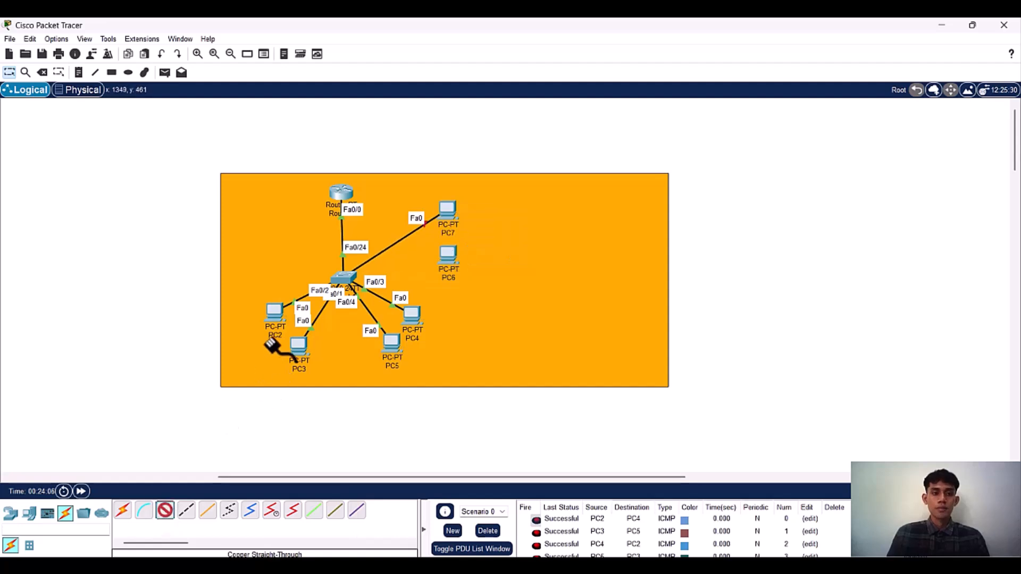
click(346, 278)
click(375, 289)
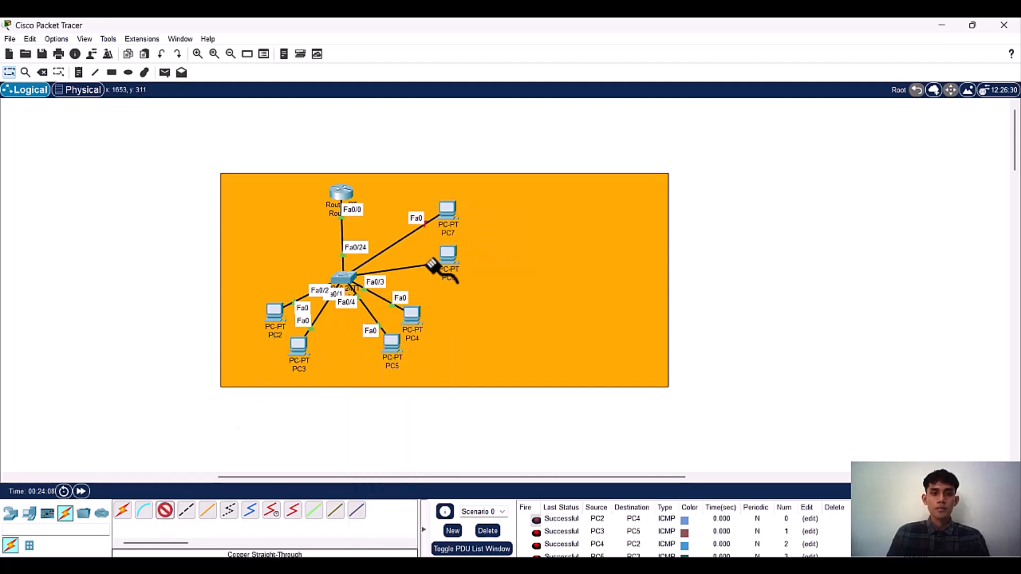
click(446, 257)
click(465, 292)
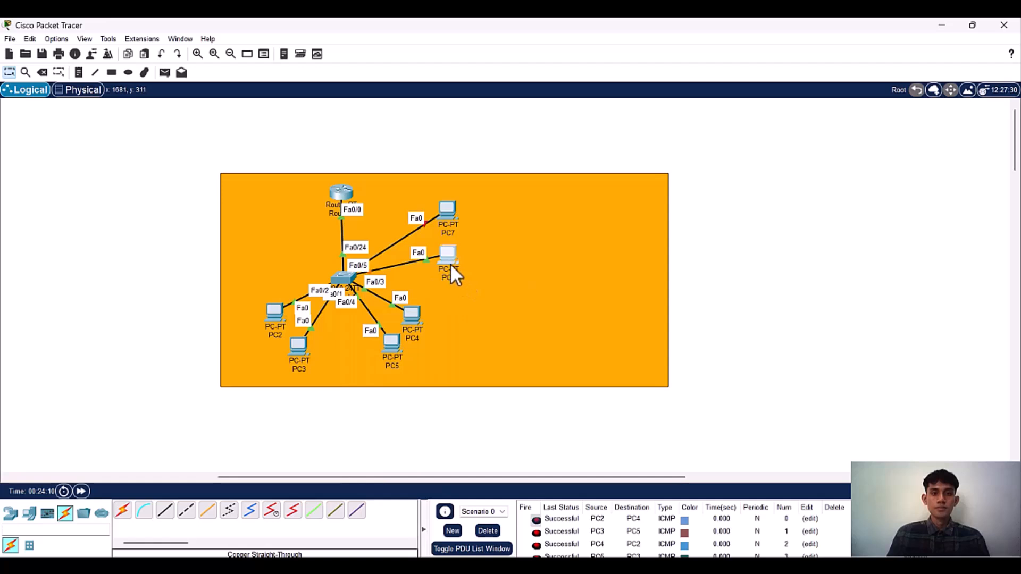
Step: Delete PC7 and place a replacement PC above PC6
mouse_move(450, 209)
mouse_down()
mouse_move(480, 162)
mouse_move(447, 202)
mouse_up()
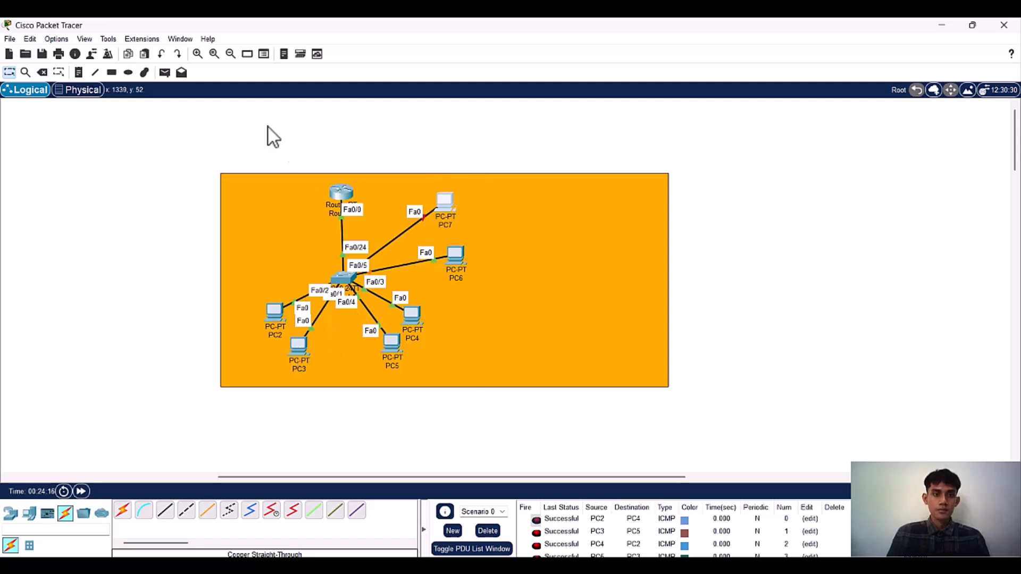
click(50, 72)
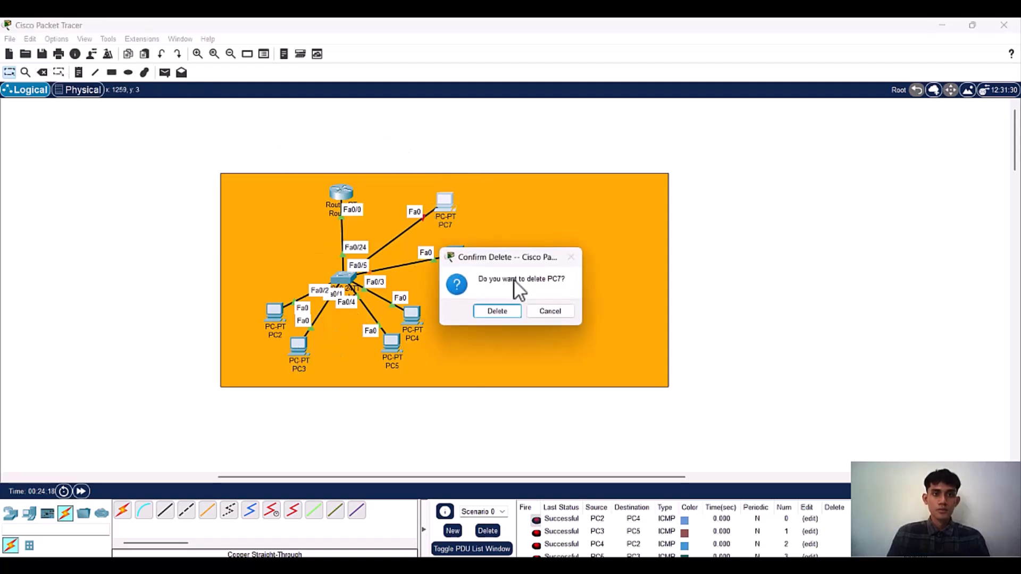
click(498, 312)
click(30, 513)
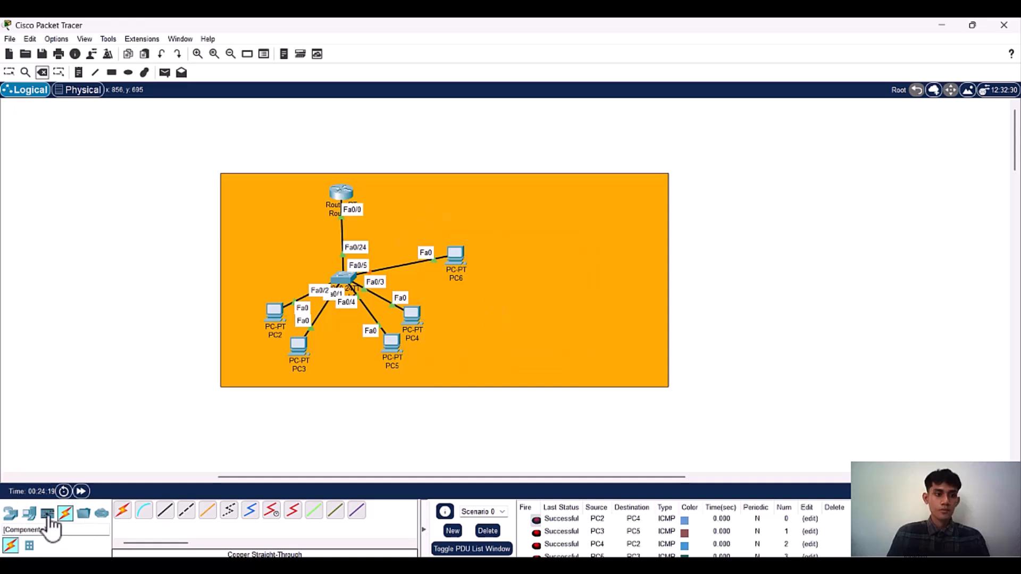
drag(123, 509, 441, 222)
Step: Connect Switch1's FastEthernet0/6 to the new PC's FastEthernet0 with a copper straight-through cable, and move both added PCs farther from the switch
click(65, 514)
click(164, 510)
click(341, 280)
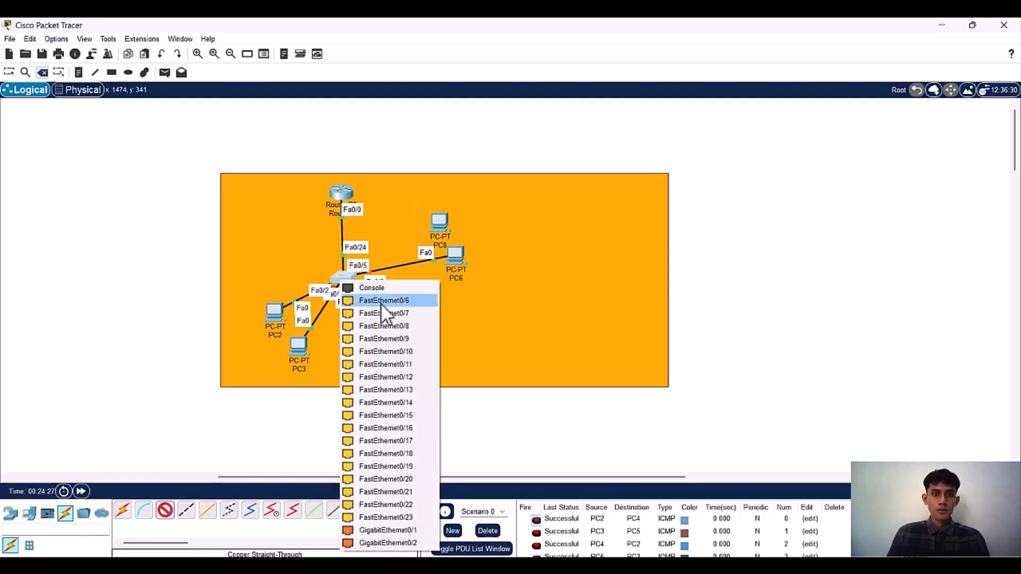
click(381, 301)
click(441, 230)
click(465, 273)
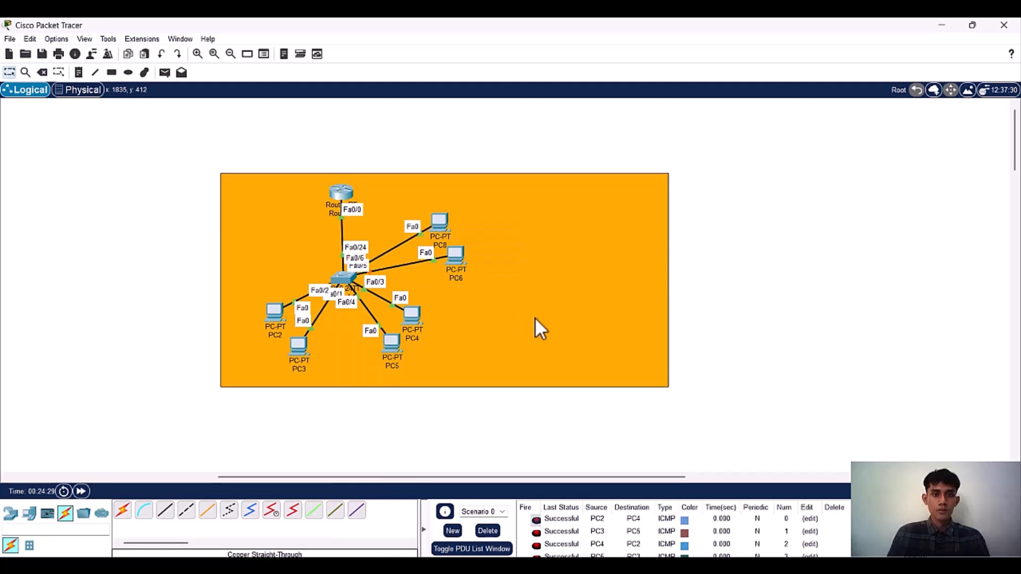
drag(458, 259, 477, 273)
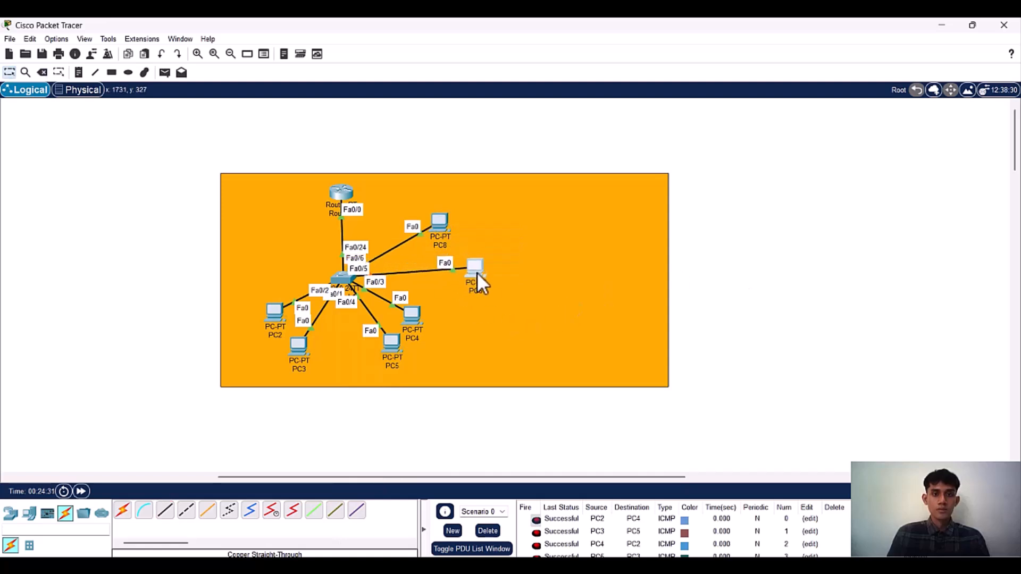
drag(437, 228, 469, 231)
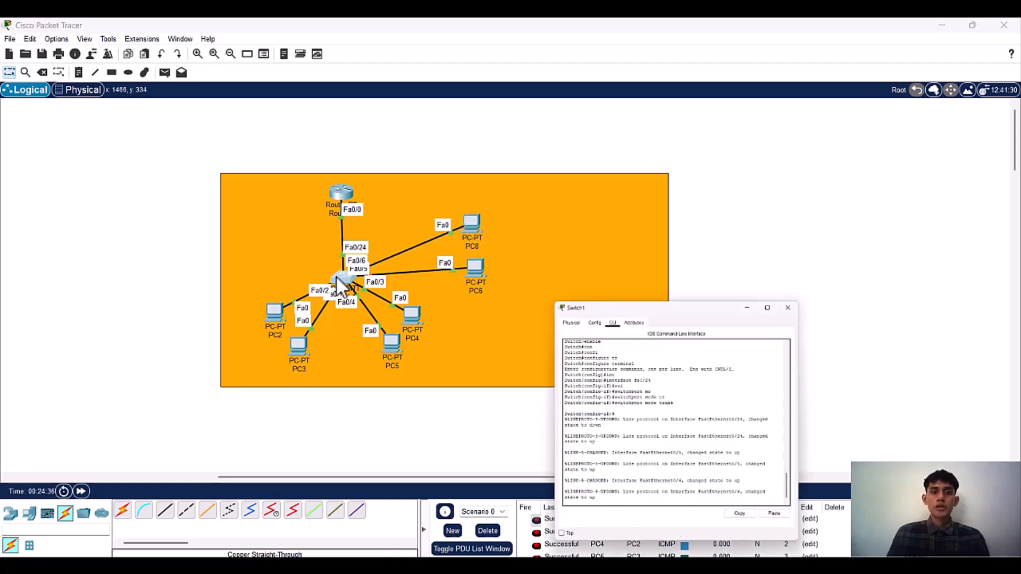
Step: Reopen the Switch1 command line and exit interface configuration to global configuration mode
click(351, 277)
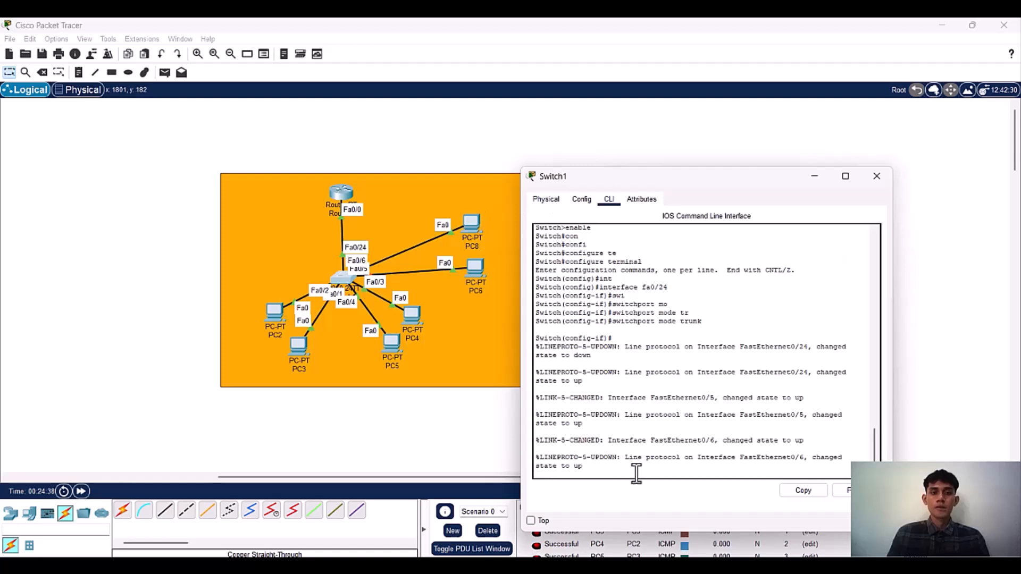
key(Return)
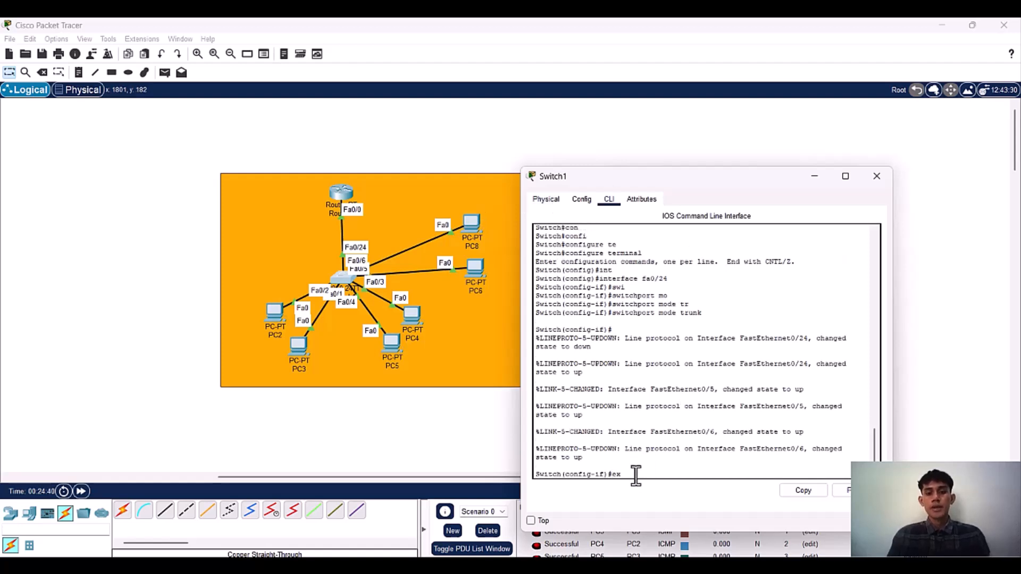
key(Return)
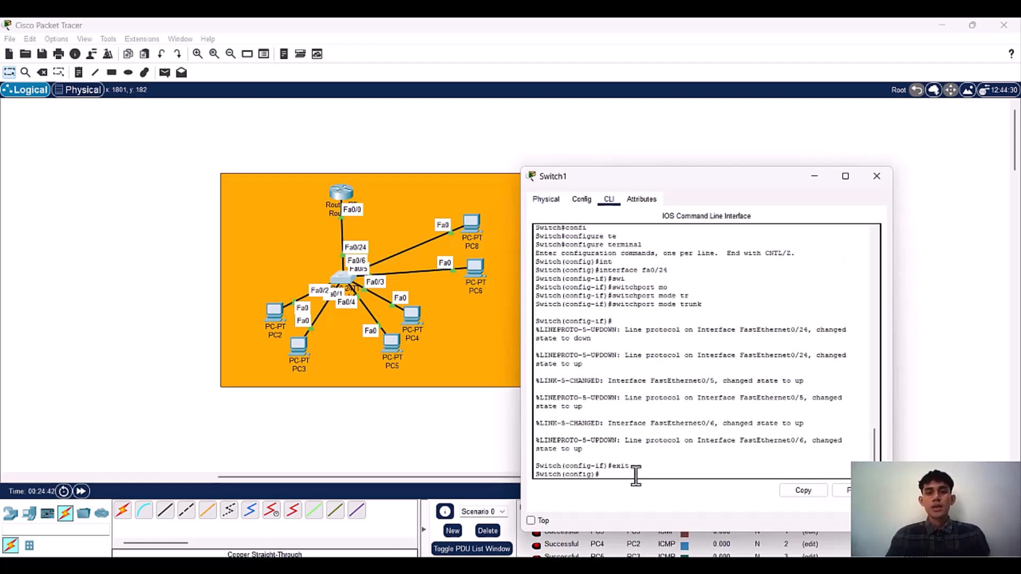
Step: Select interface range fa0/5-6 on Switch1 and set both ports to switchport mode access
text(int)
key(Tab)
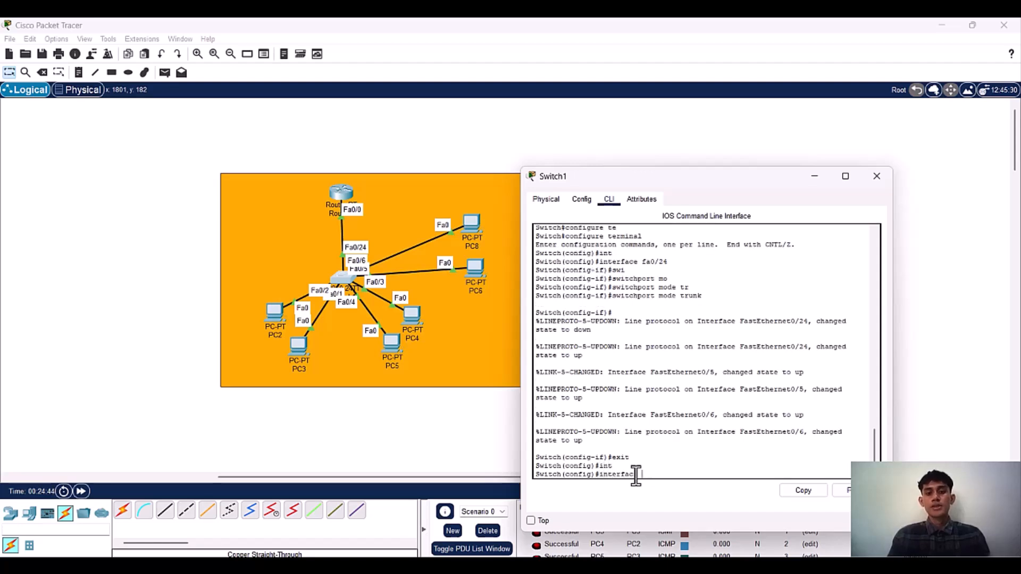
text(r)
key(Tab)
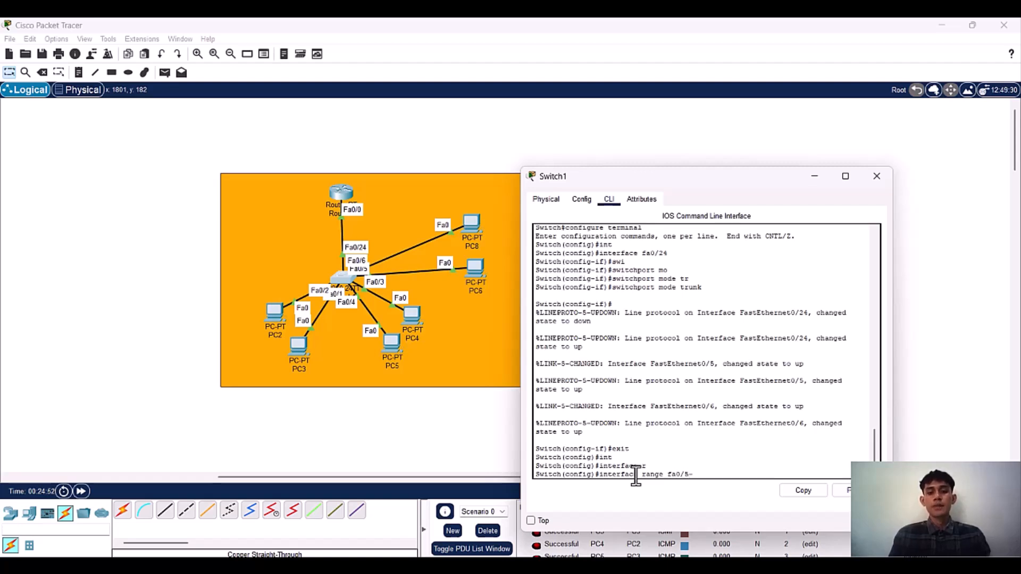
key(Return)
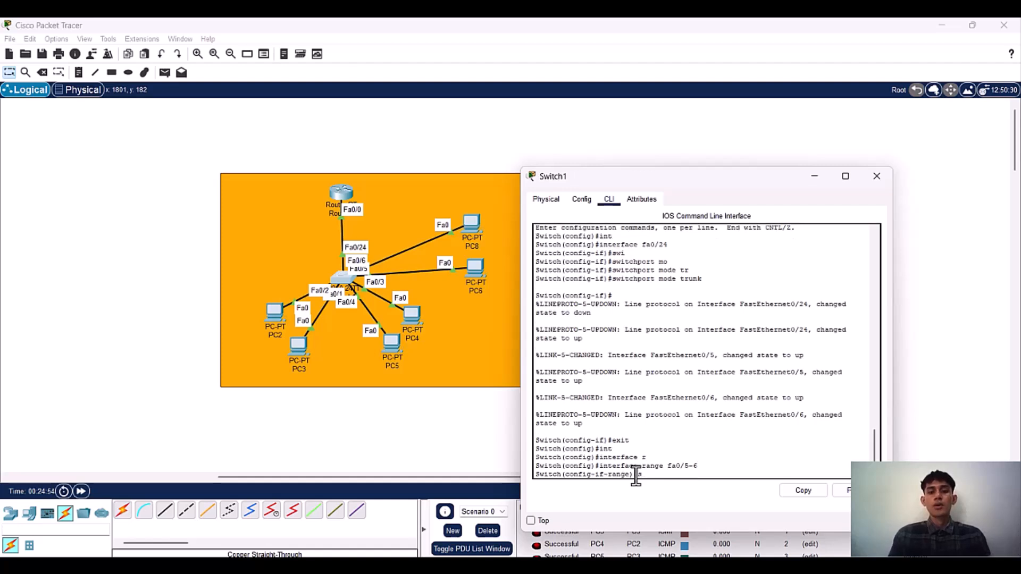
text(swi)
key(Tab)
text(mo)
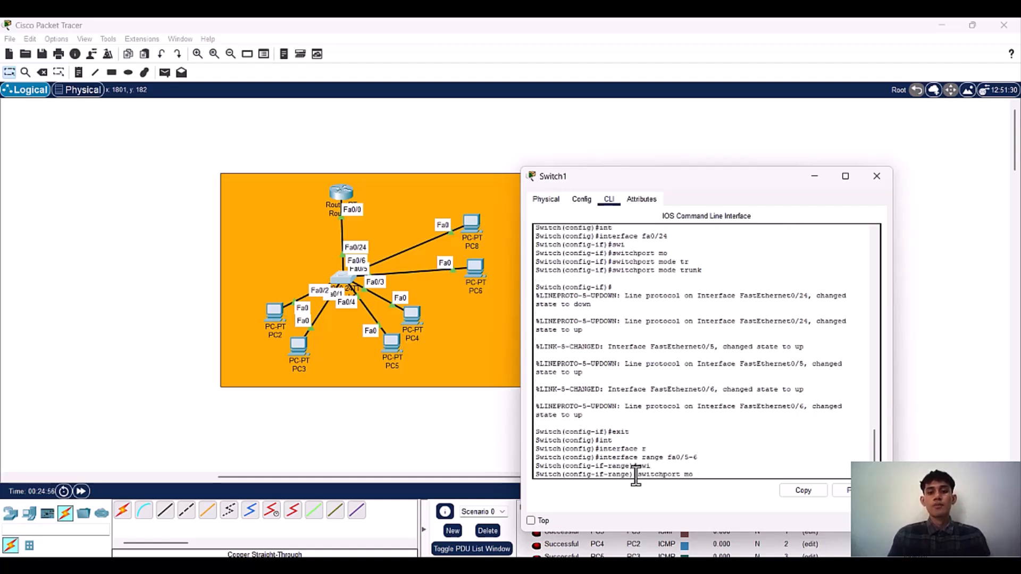
key(Tab)
text(acc)
key(Tab)
key(Return)
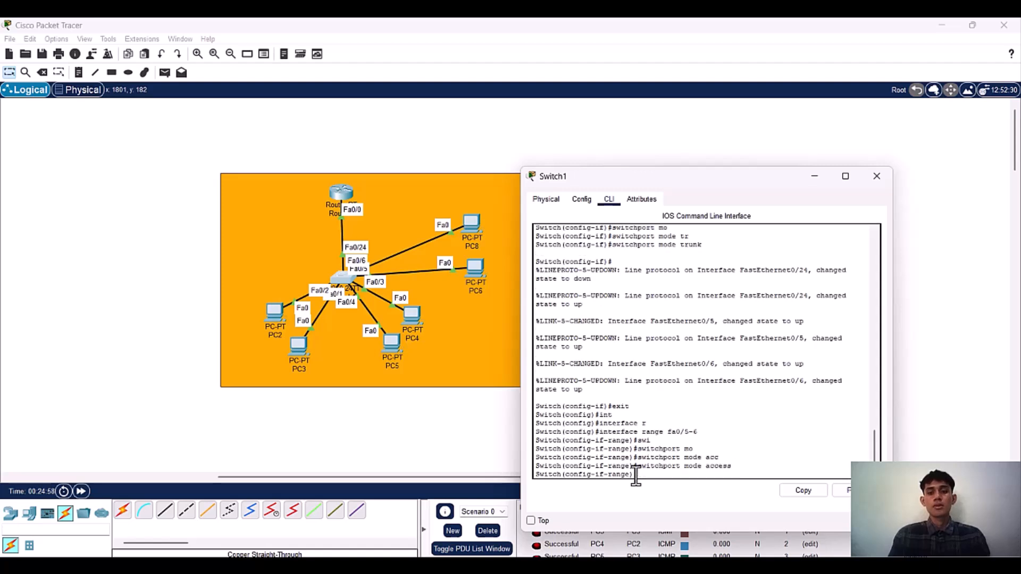
Step: Assign ports fa0/5-6 to VLAN 10 with switchport access vlan 10
text(sw)
key(Tab)
text(acc)
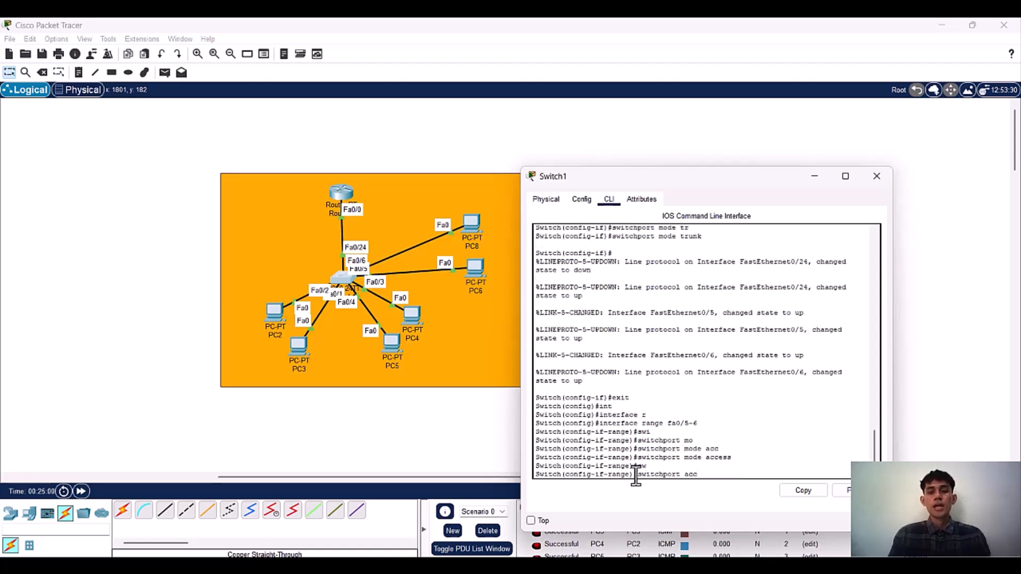
key(Tab)
text(vlan )
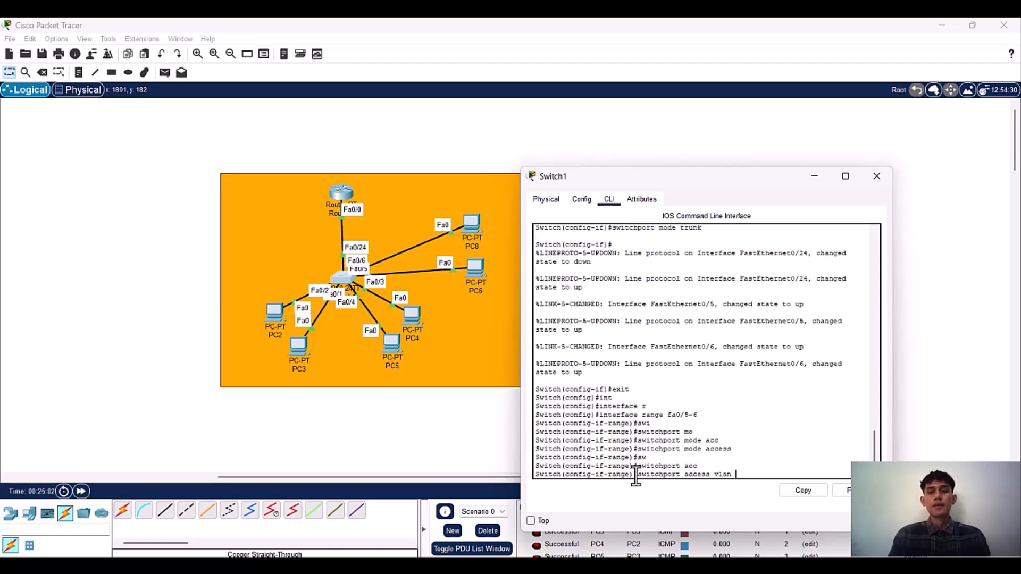
text(10)
key(Return)
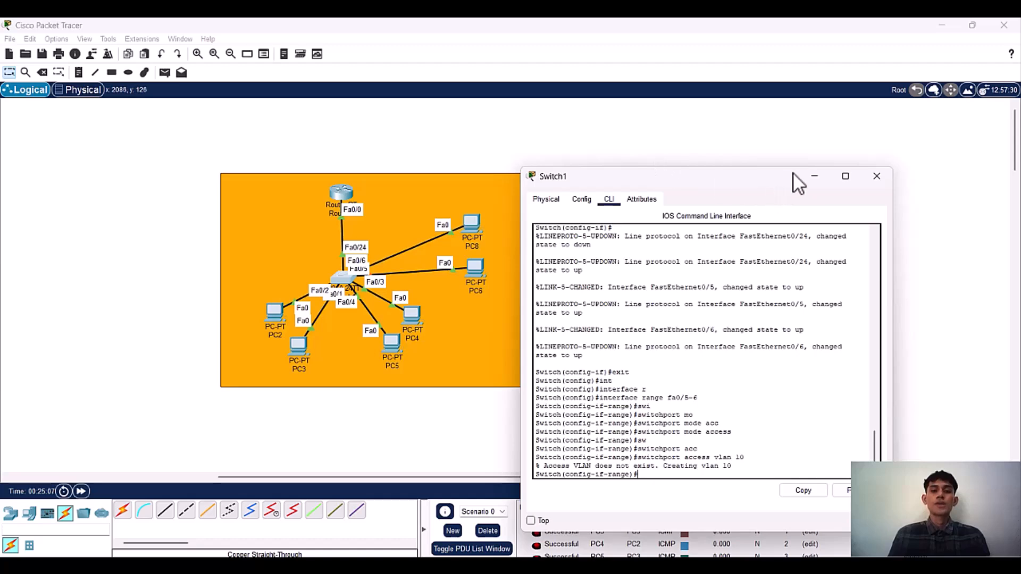
Step: Minimize the Switch1 window and tidy the topology, moving PC4 beside PC5 and spacing PC6 and PC8 farther apart
click(823, 174)
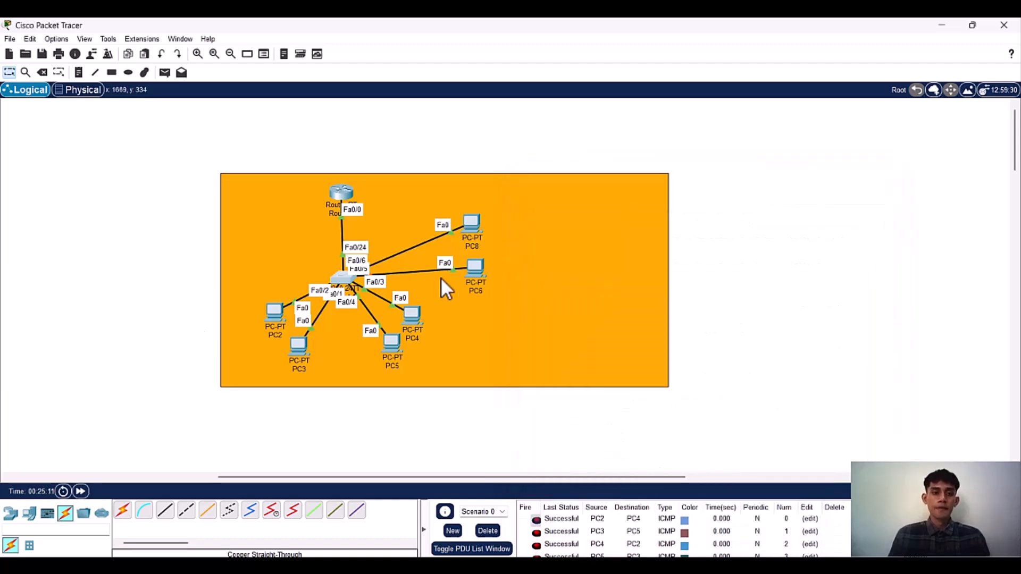
drag(420, 313, 429, 348)
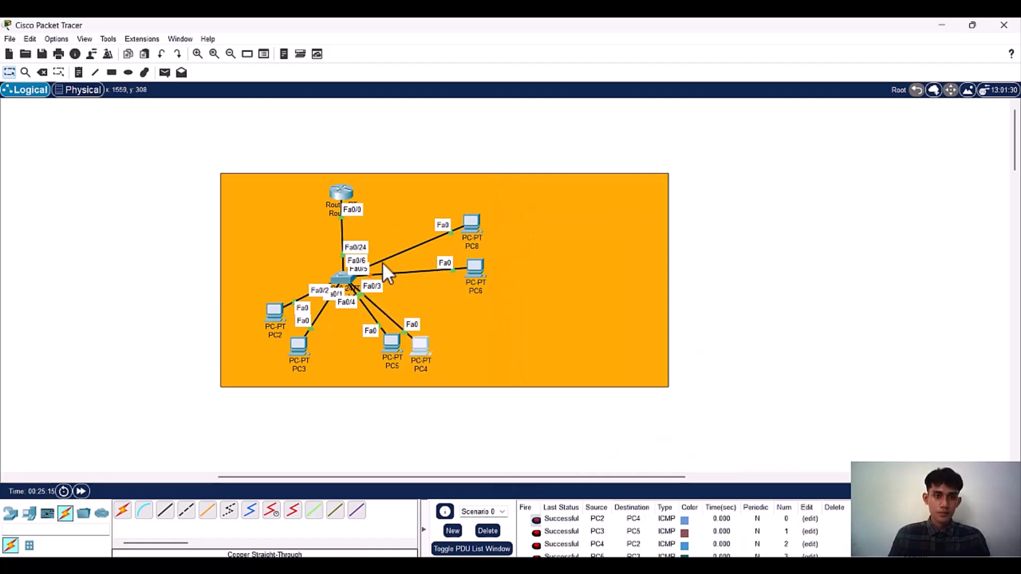
drag(338, 271, 342, 276)
mouse_move(268, 317)
mouse_down()
mouse_move(259, 302)
mouse_move(267, 315)
mouse_up()
click(306, 387)
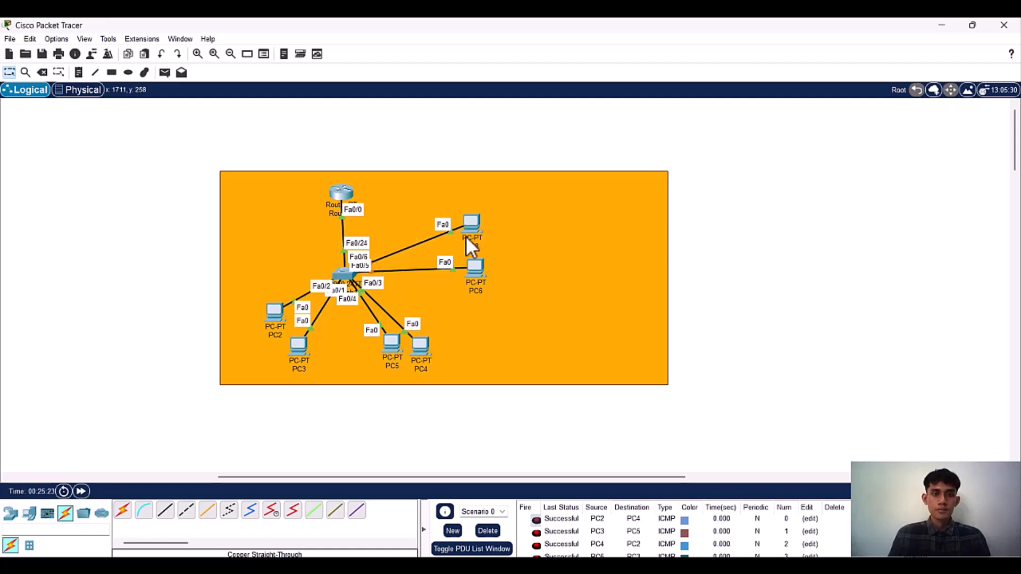
drag(481, 267, 495, 275)
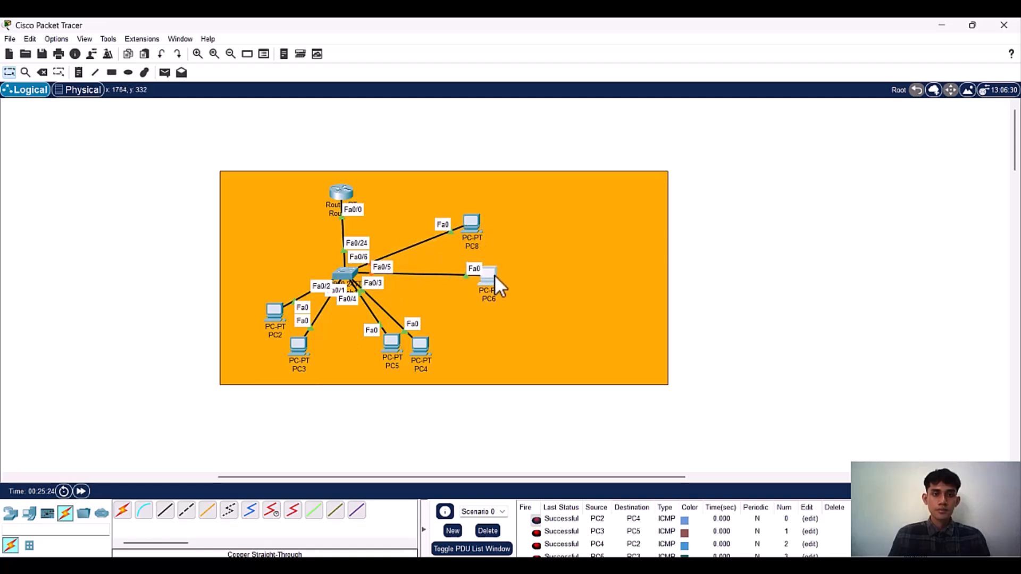
drag(474, 225, 482, 205)
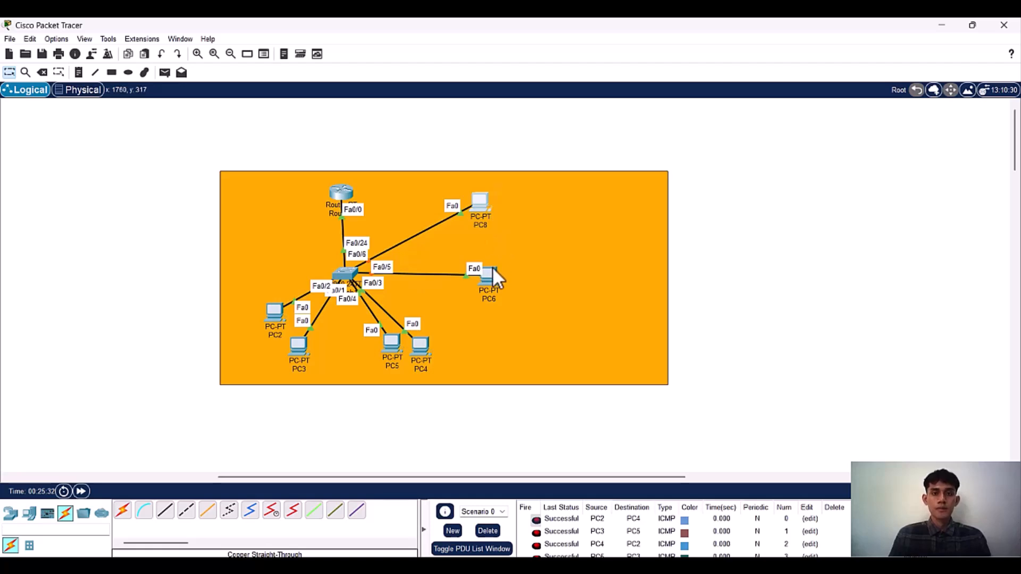
Step: Set PC8's IP configuration to DHCP and close its device window
click(482, 200)
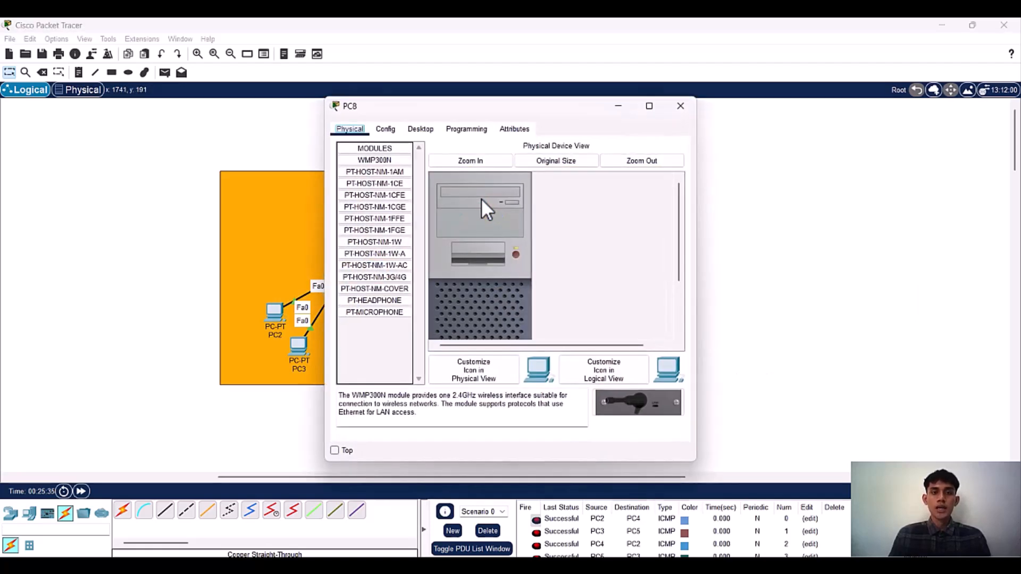
click(420, 130)
click(381, 166)
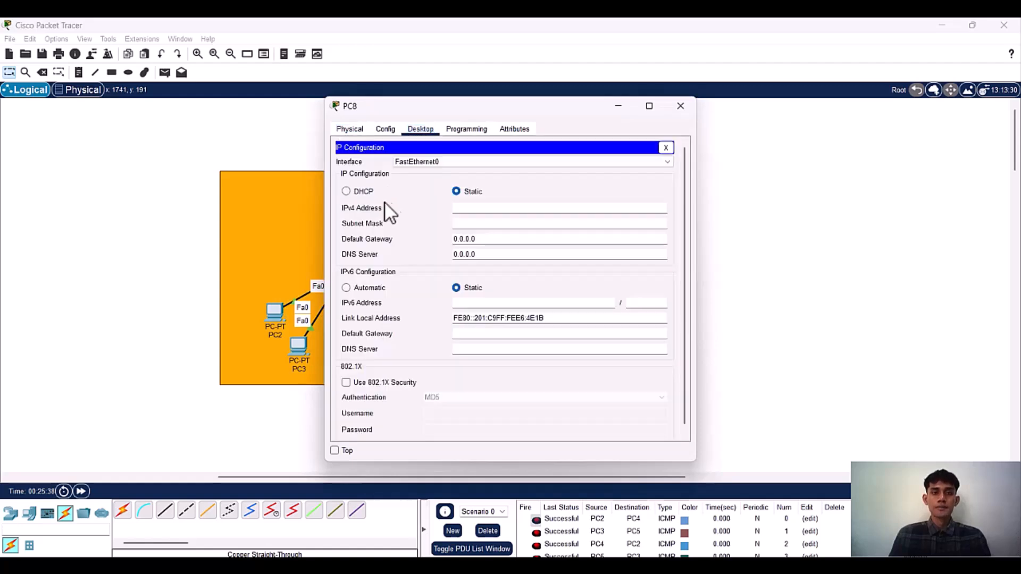
click(352, 194)
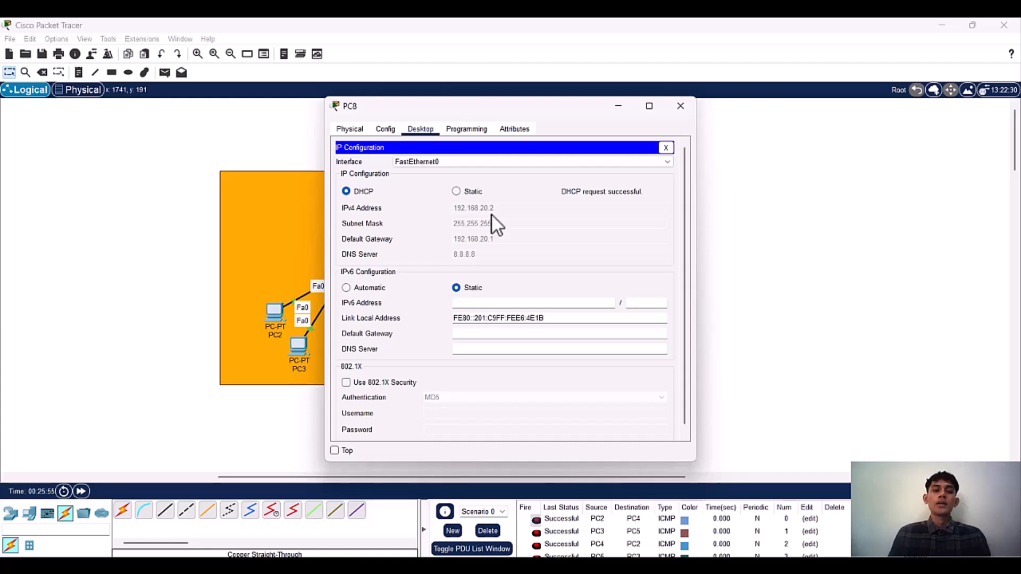
drag(478, 122, 237, 133)
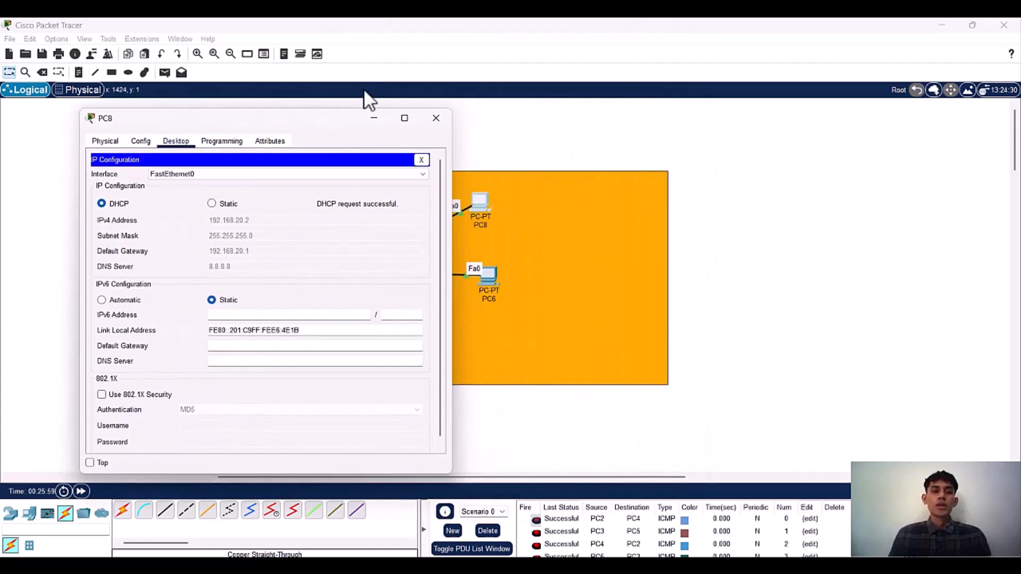
click(435, 120)
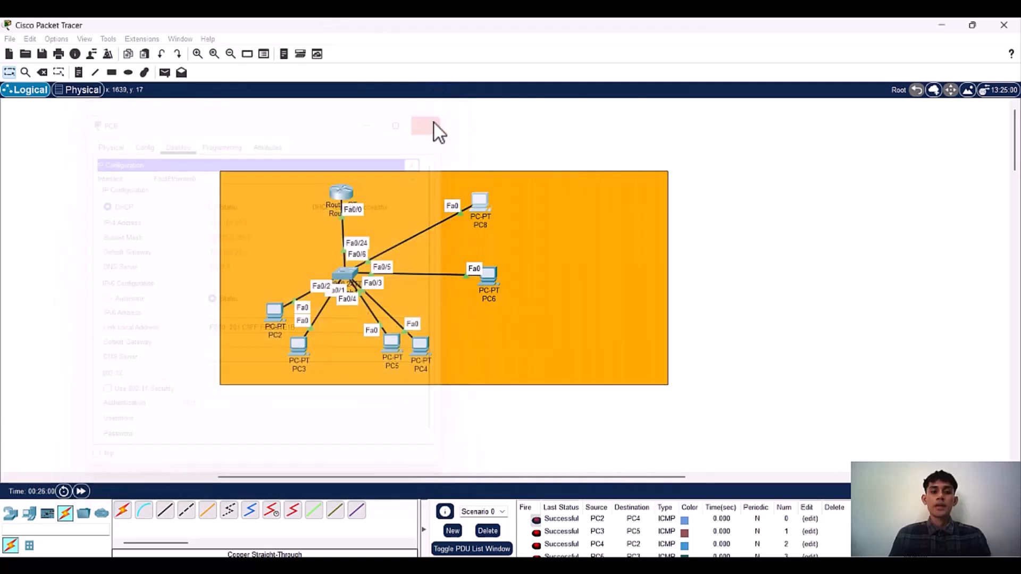
Step: Set PC6's IP configuration to DHCP, close its device window and move PC6 slightly closer to PC8
click(493, 270)
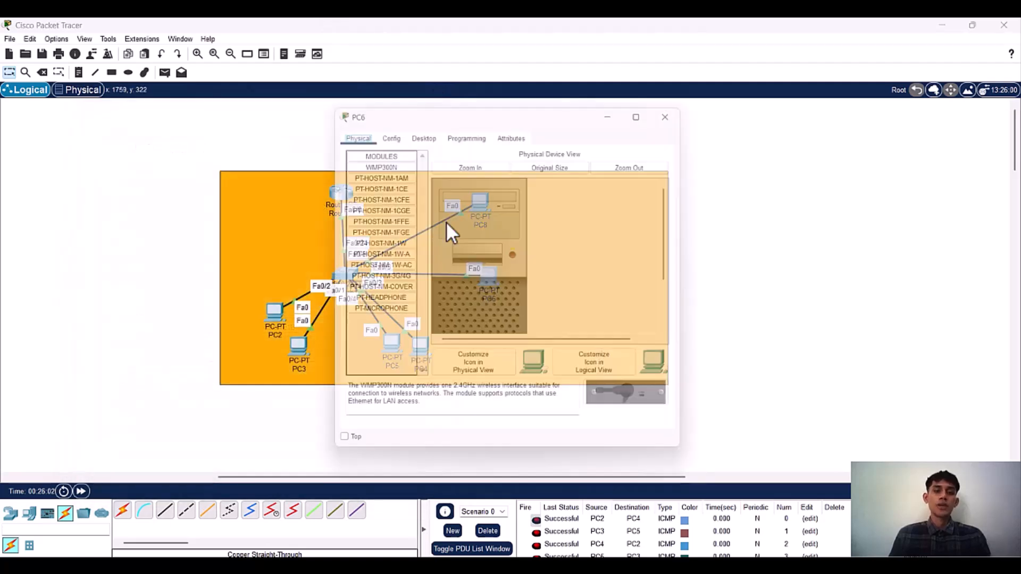
click(415, 130)
click(371, 164)
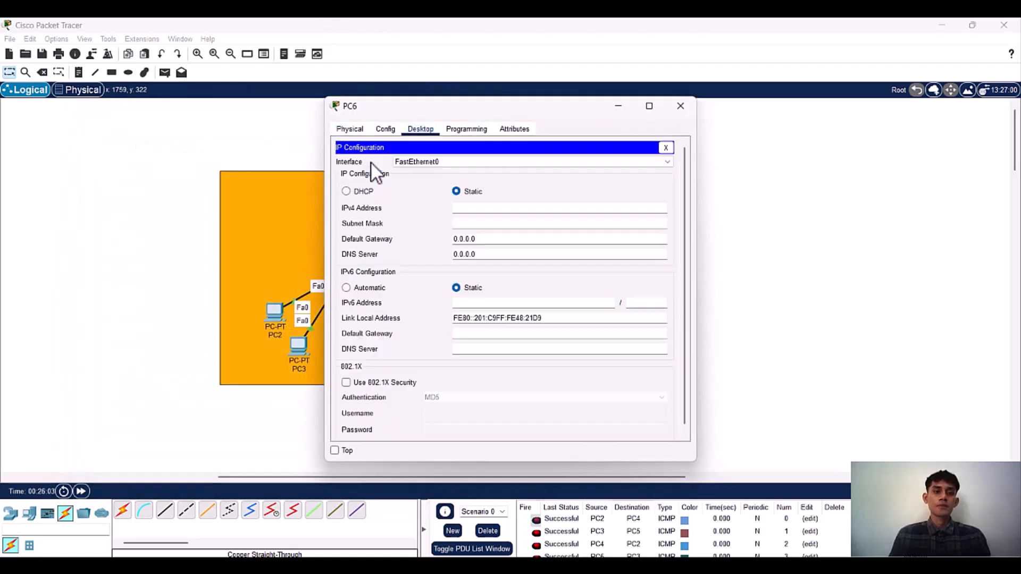
click(356, 193)
drag(409, 115, 260, 111)
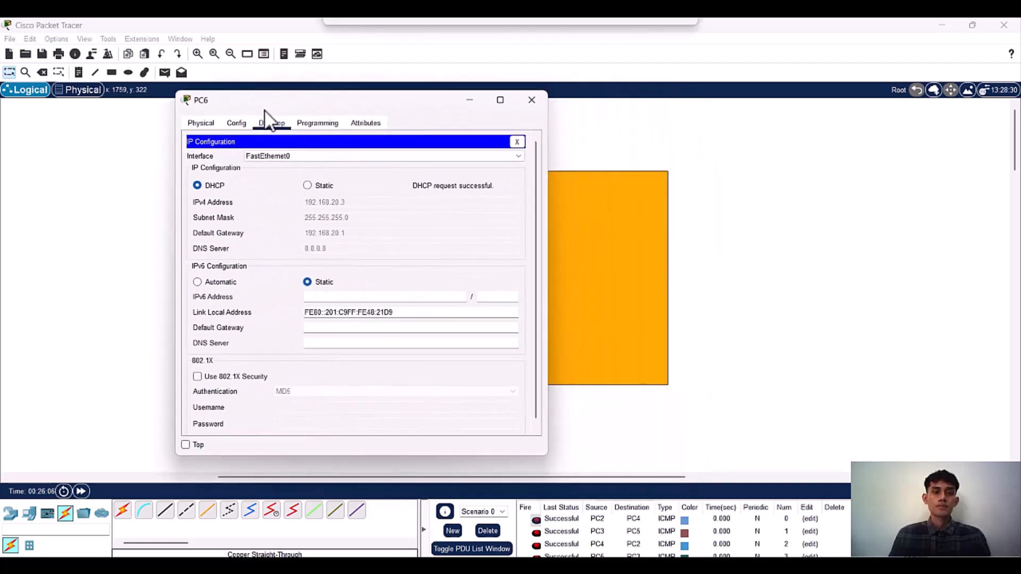
click(531, 103)
mouse_move(476, 262)
mouse_down()
mouse_move(497, 270)
mouse_move(487, 269)
mouse_up()
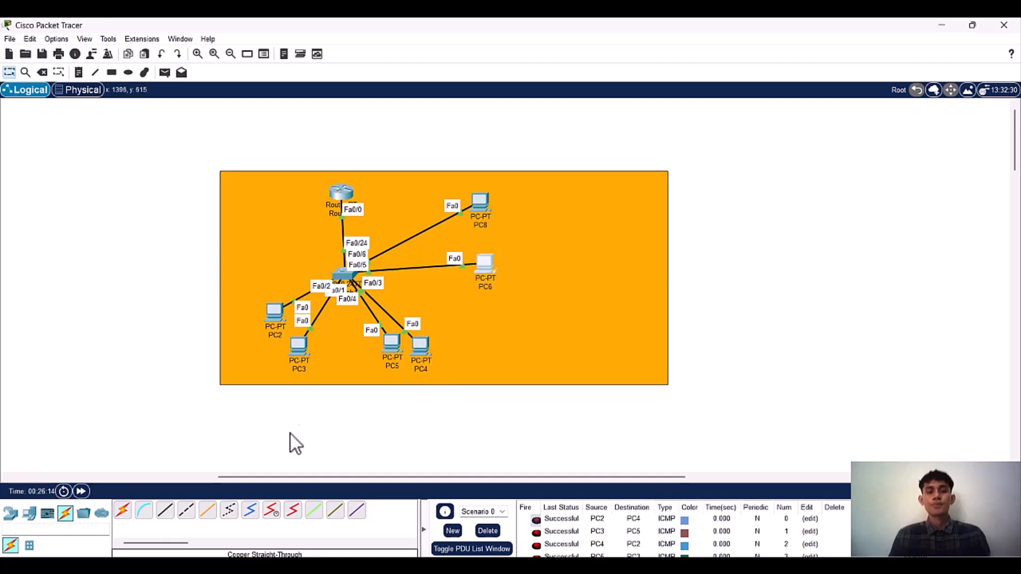
Step: Add two more PCs one above the other, above PC2 in the orange area
click(27, 517)
click(123, 511)
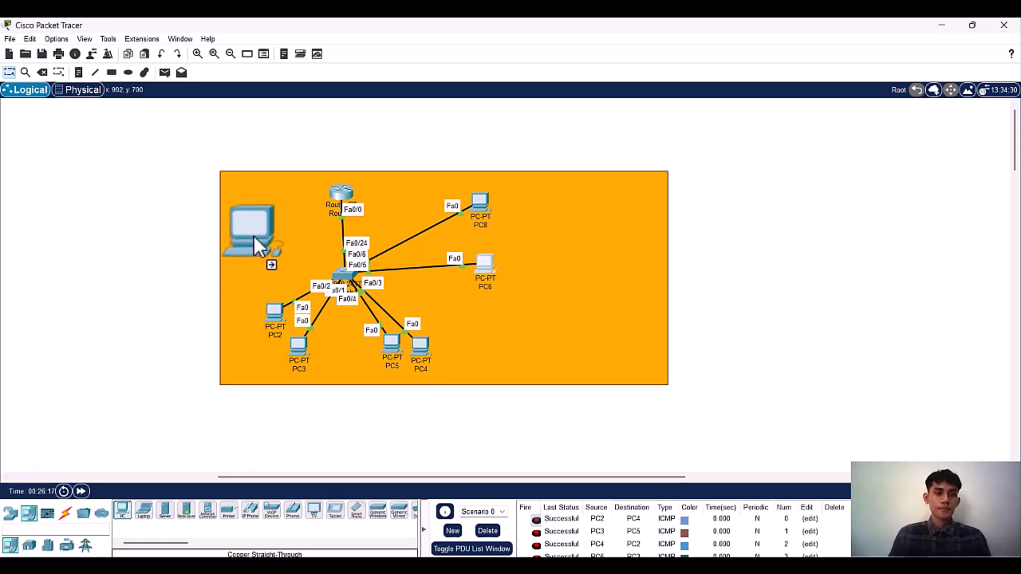
click(254, 235)
click(122, 511)
click(254, 293)
drag(252, 244, 249, 228)
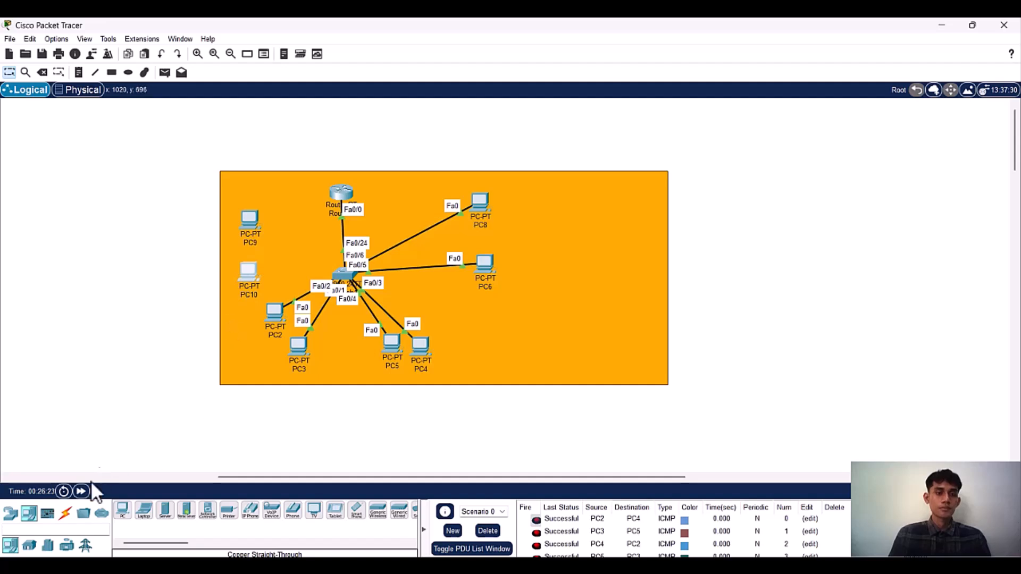
Step: Connect PC9's FastEthernet0 to Switch1's FastEthernet0/7 with a copper straight-through cable
click(65, 513)
click(170, 512)
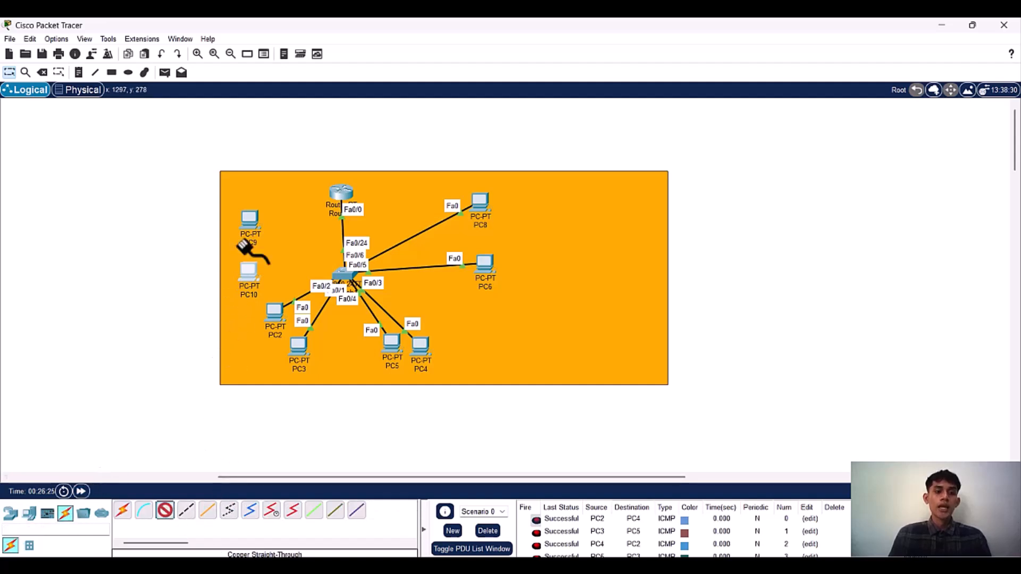
click(250, 220)
click(294, 265)
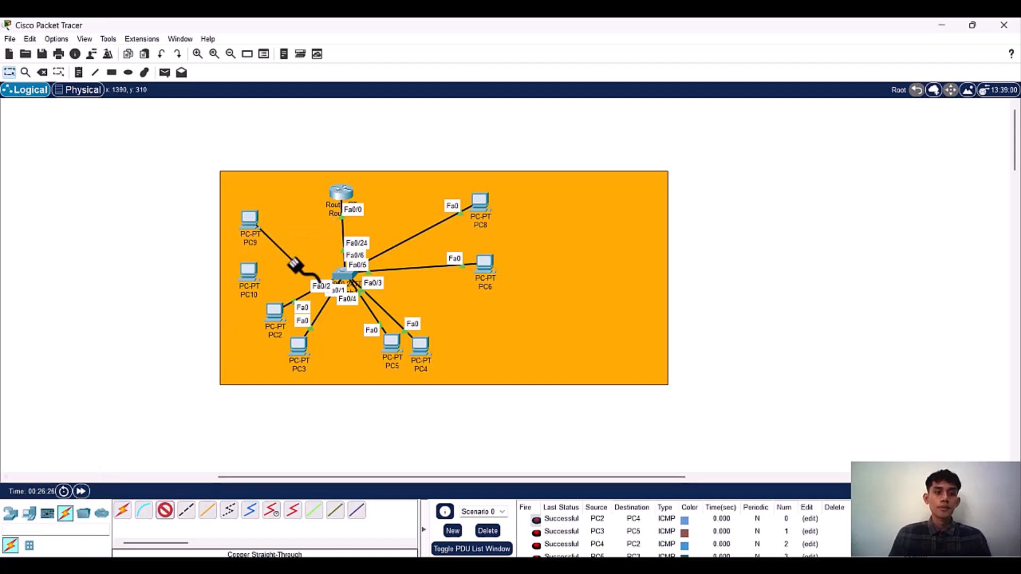
click(342, 274)
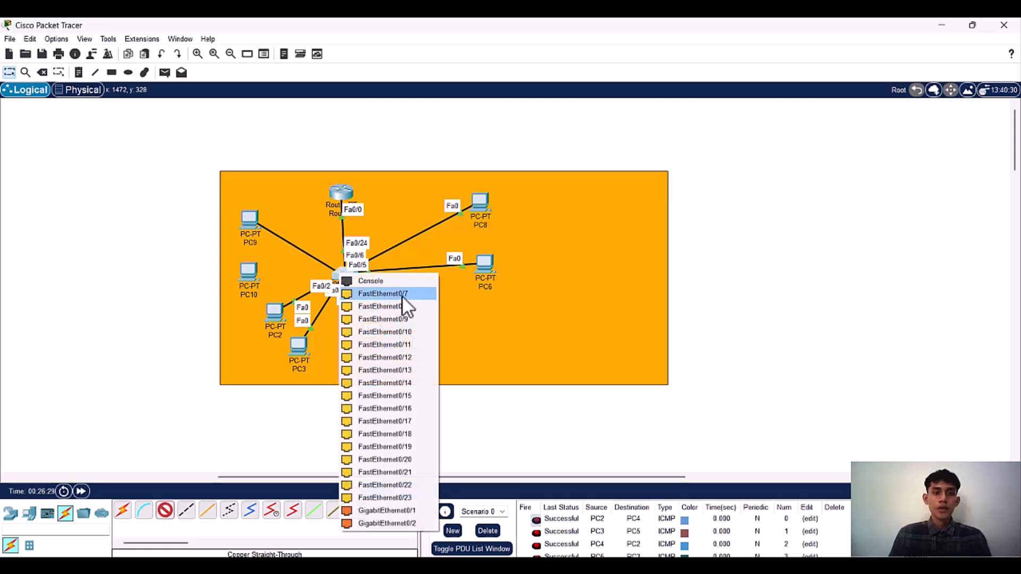
click(401, 295)
Step: Connect PC10's FastEthernet0 to Switch1's FastEthernet0/8 with a copper straight-through cable
click(165, 511)
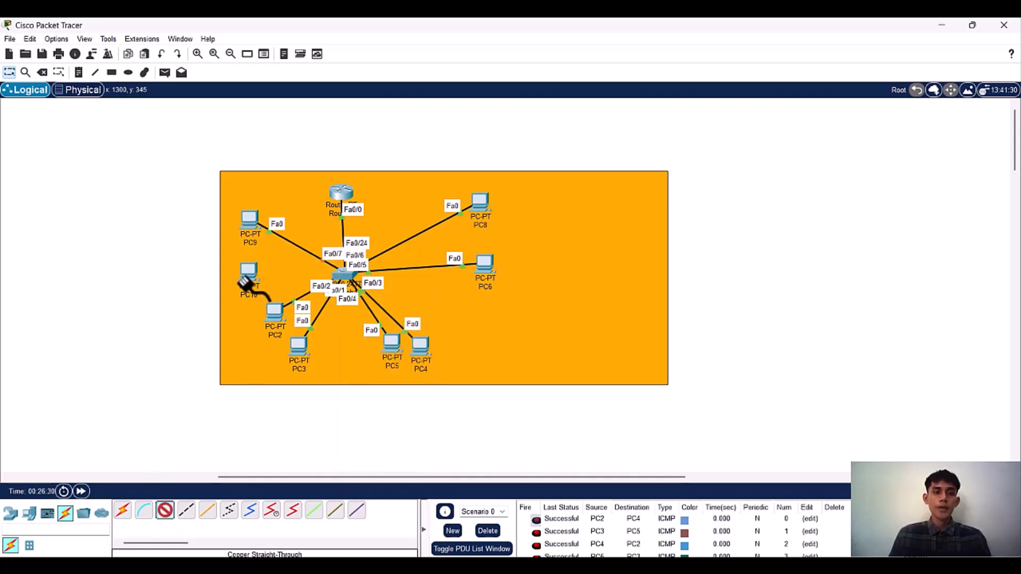
click(249, 273)
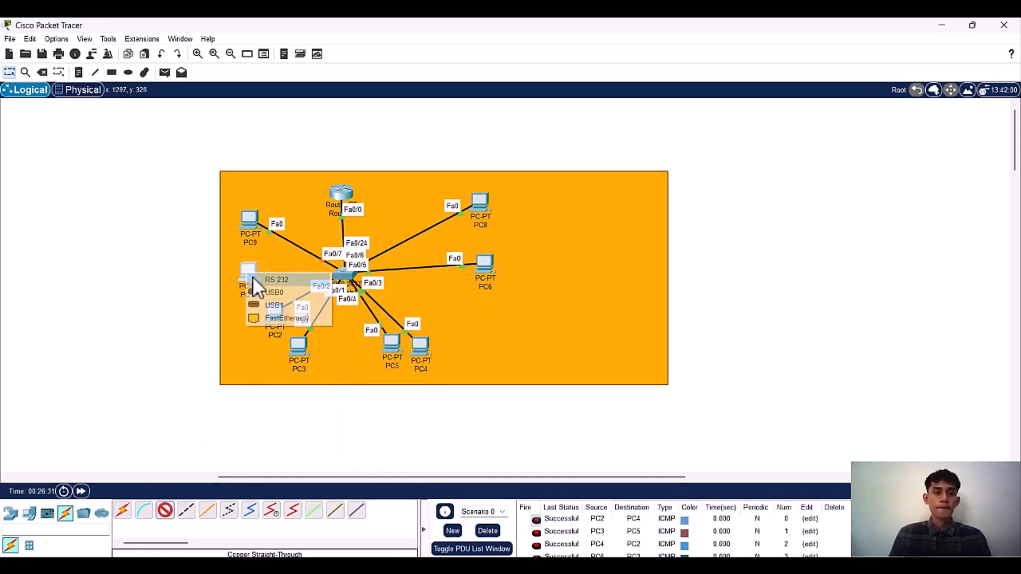
click(260, 316)
click(342, 274)
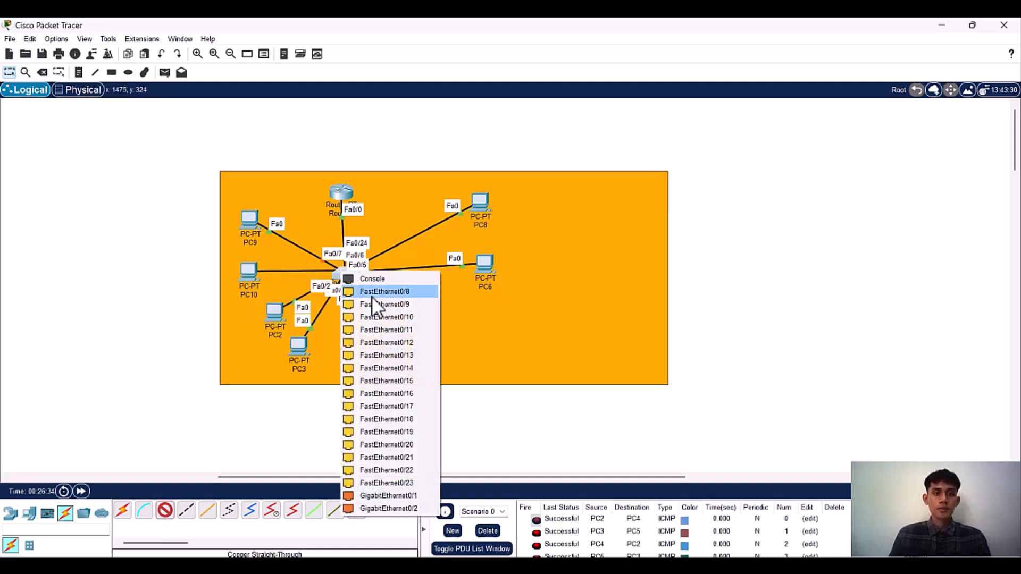
click(371, 296)
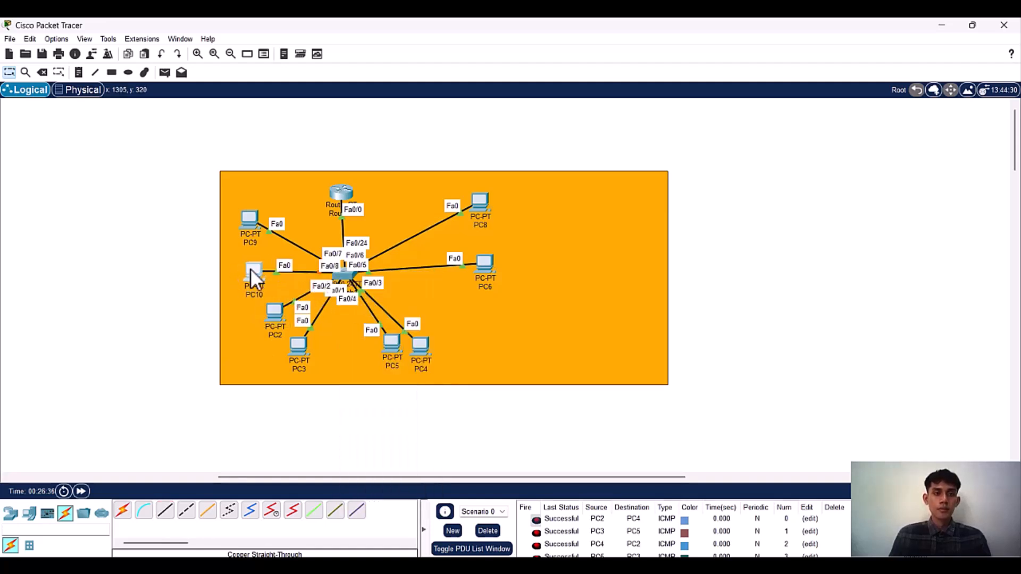
Step: Reopen the Switch1 command line and exit interface range configuration to global configuration mode
click(345, 276)
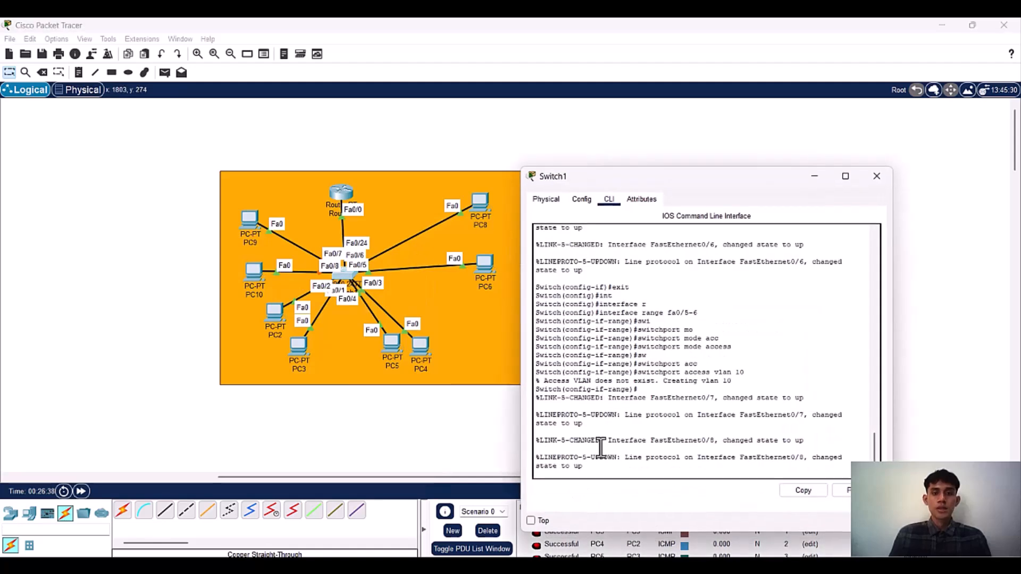
key(Return)
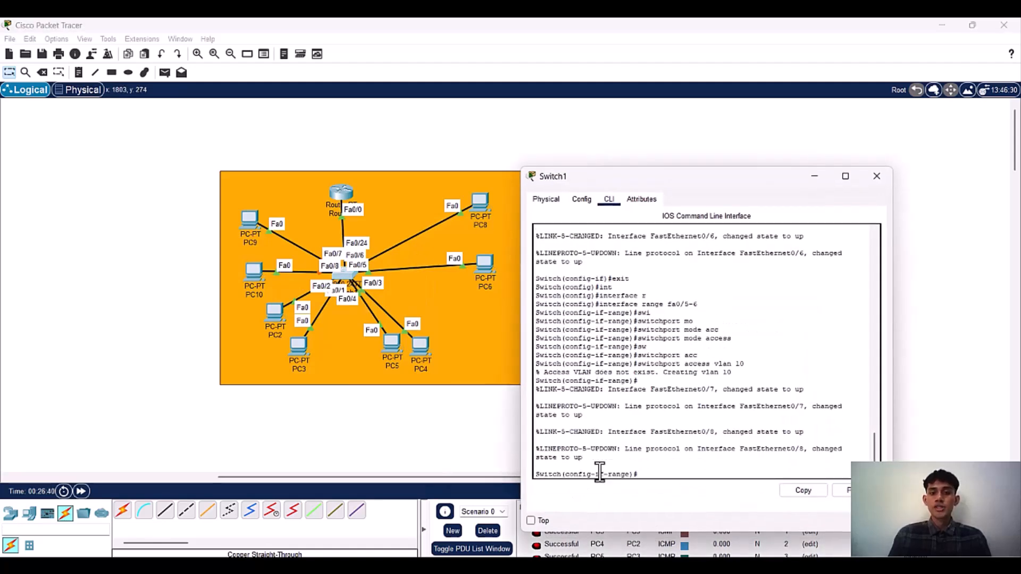
text(ex)
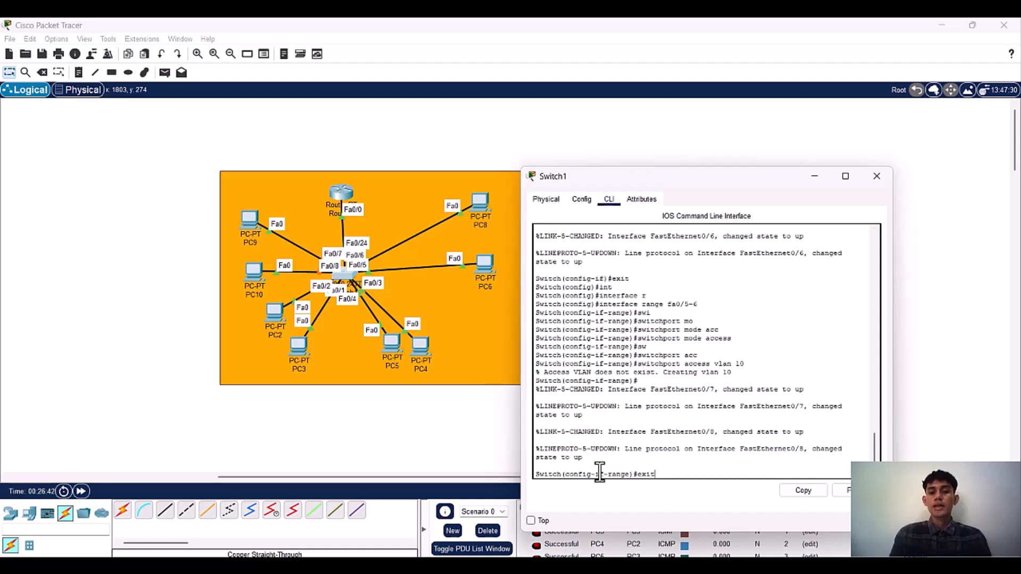
text(it)
key(Return)
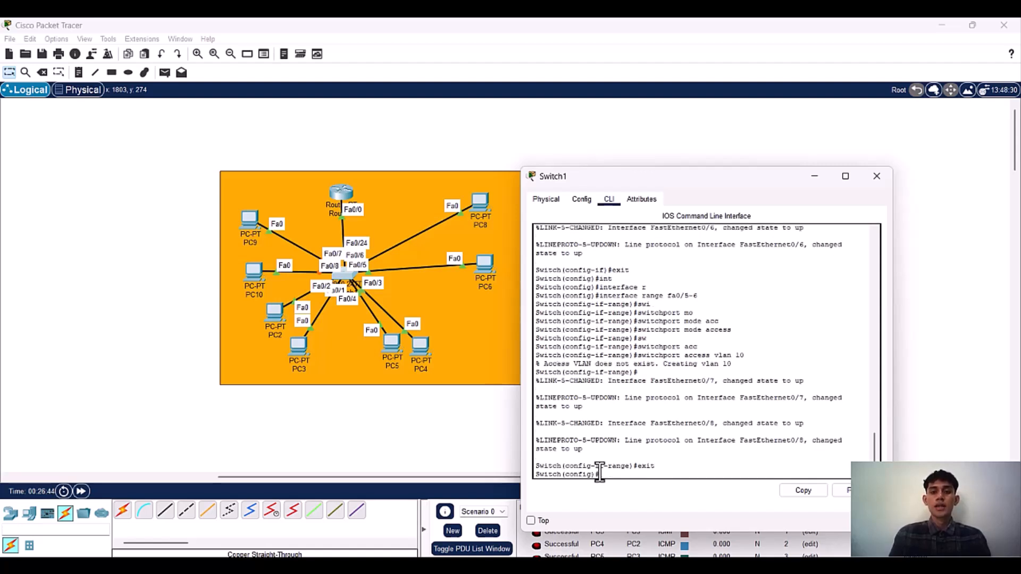
Step: Select interface range fa0/7-8 on Switch1 and set both ports to switchport mode access
text(int)
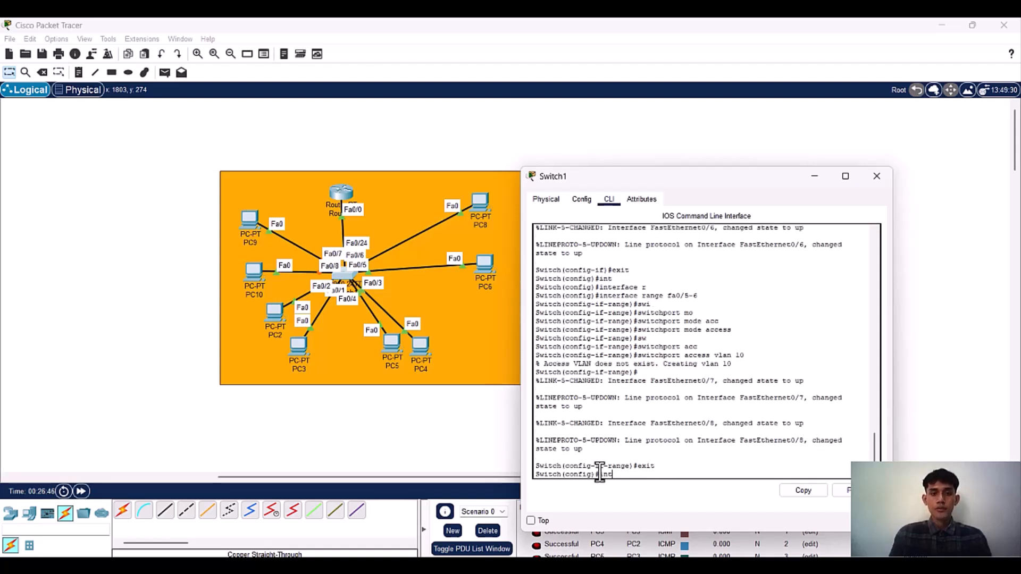
key(Tab)
text(r)
key(Tab)
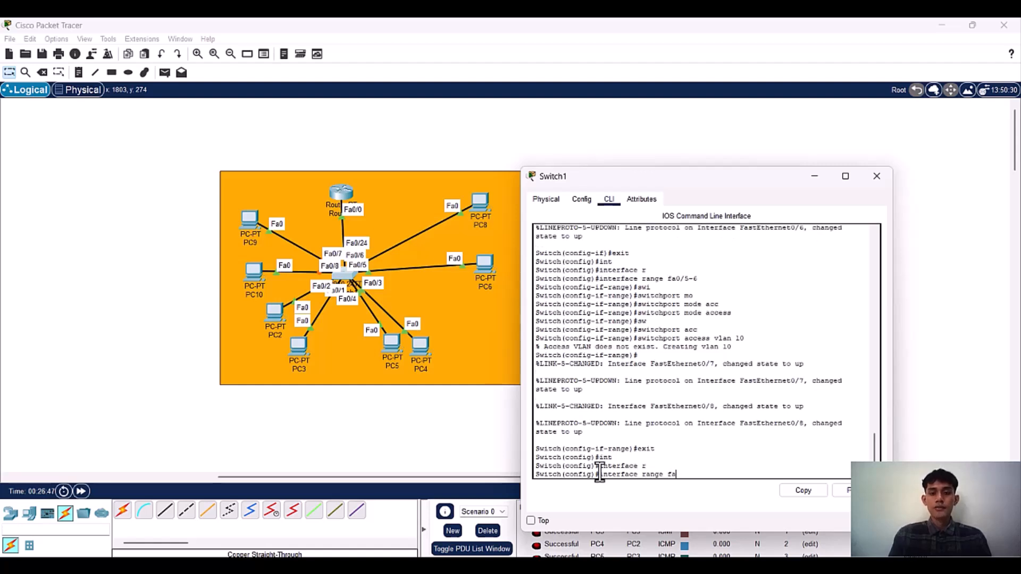
text(fa0/7-8)
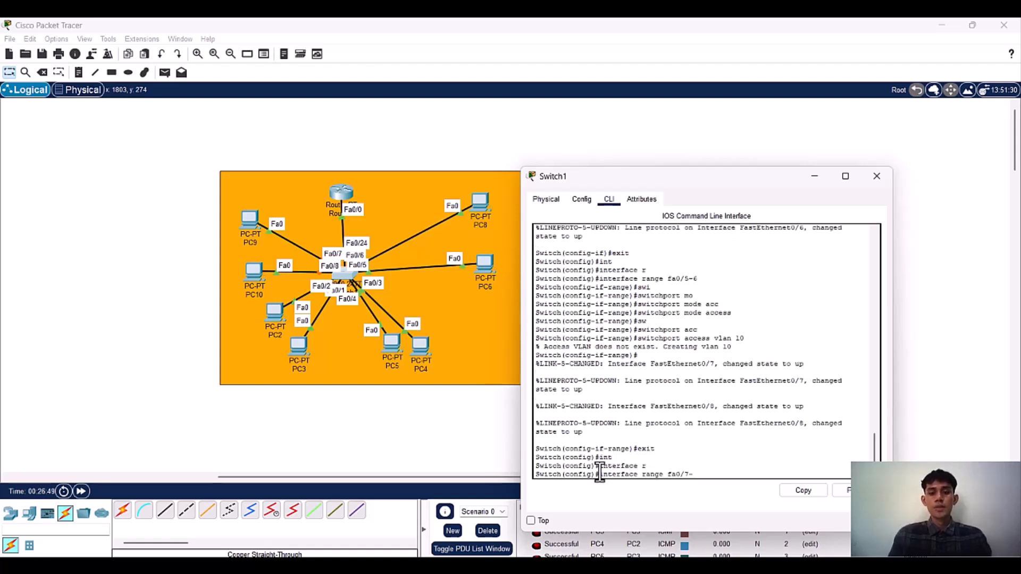
key(Return)
text(aw)
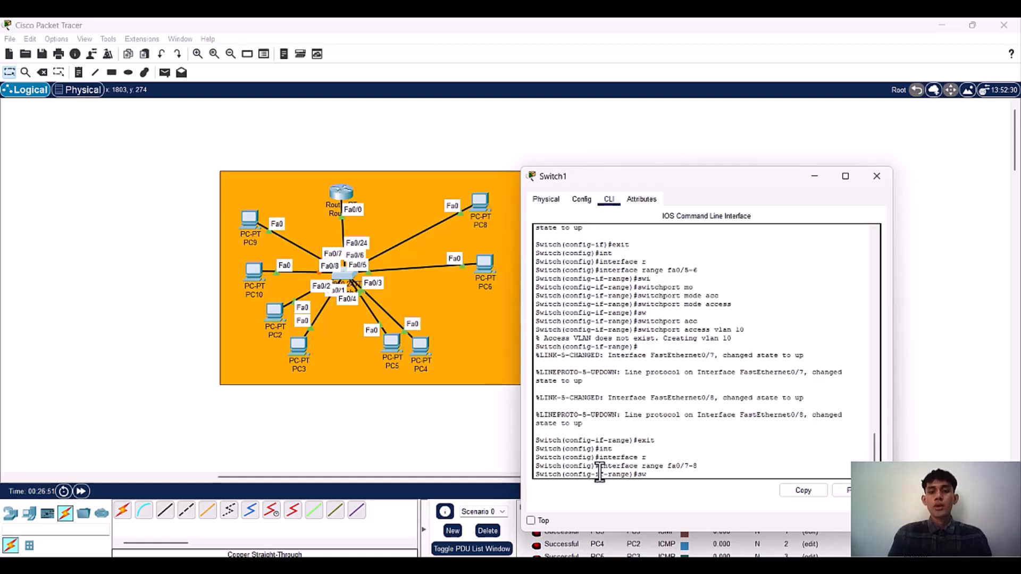
text(itchport m)
key(Tab)
text(mo)
key(Tab)
text(ac)
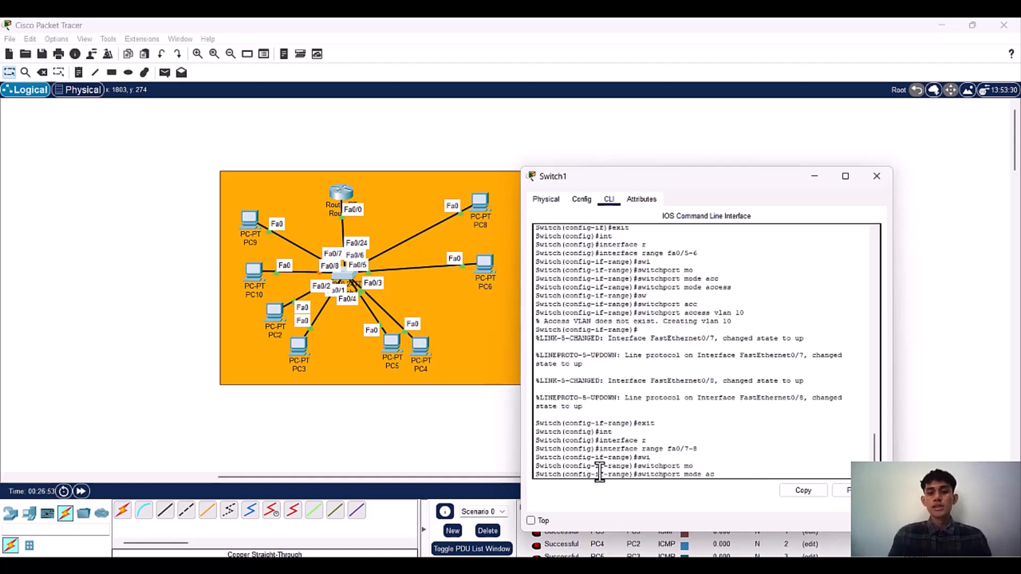
text(cess)
key(Tab)
key(Return)
Step: Assign ports fa0/7-8 to VLAN 20 with switchport access vlan 20
text(switchport a)
key(Tab)
text(a)
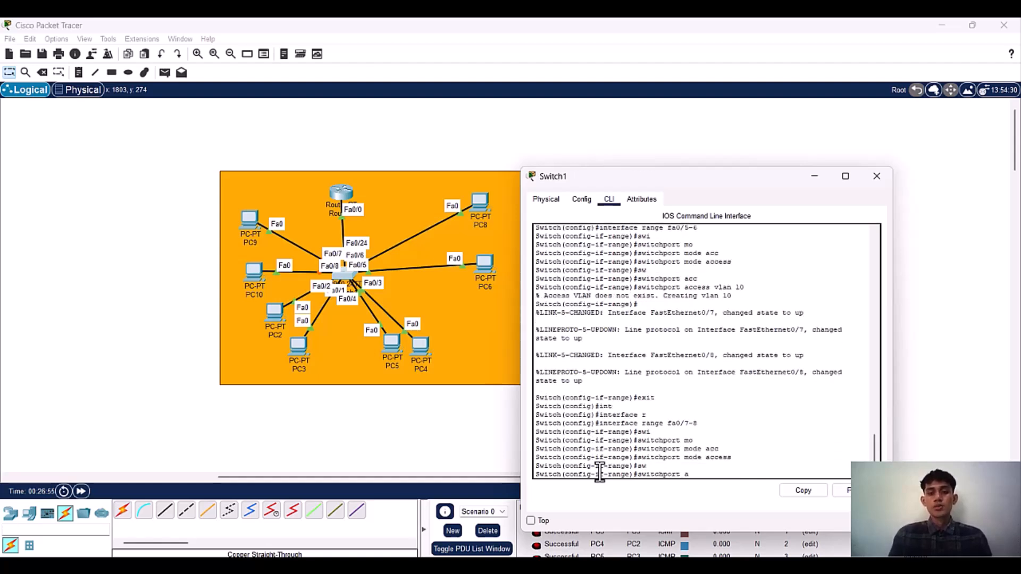
text(cc)
key(Tab)
text(vlan )
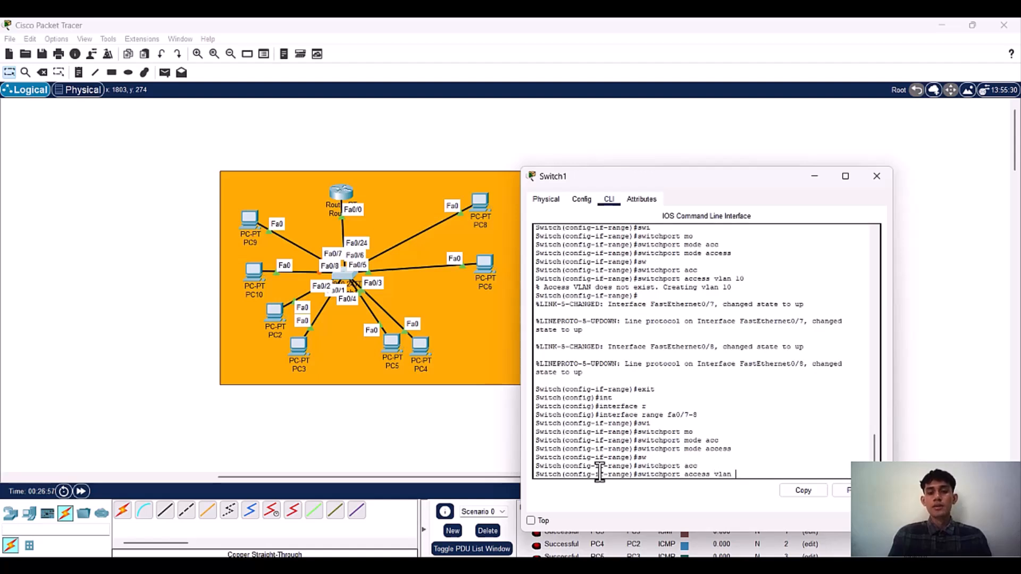
text(20)
key(Return)
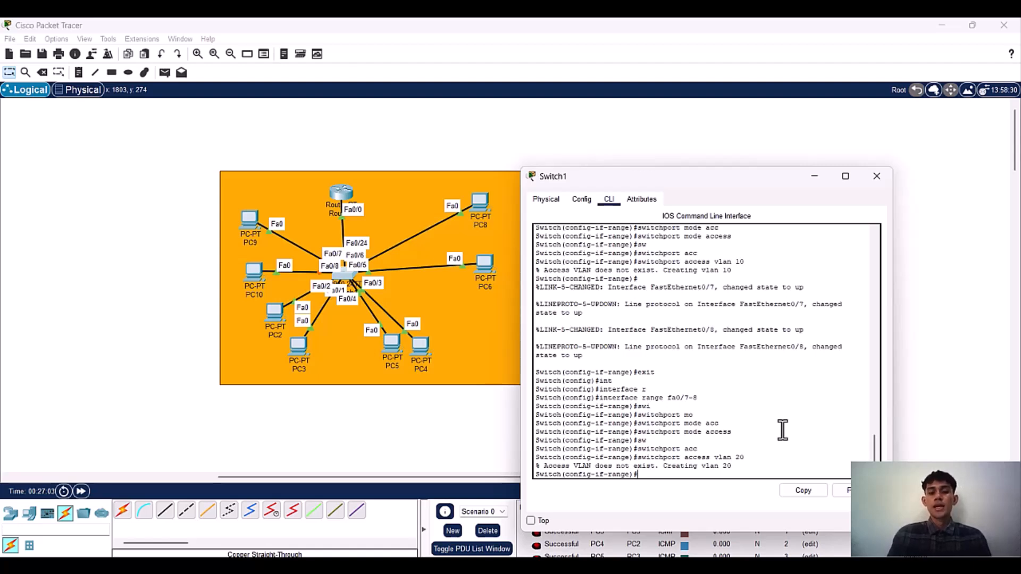
Step: Leave interface range configuration on Switch1 and set its hostname to SwitchKelompok5
text(exit)
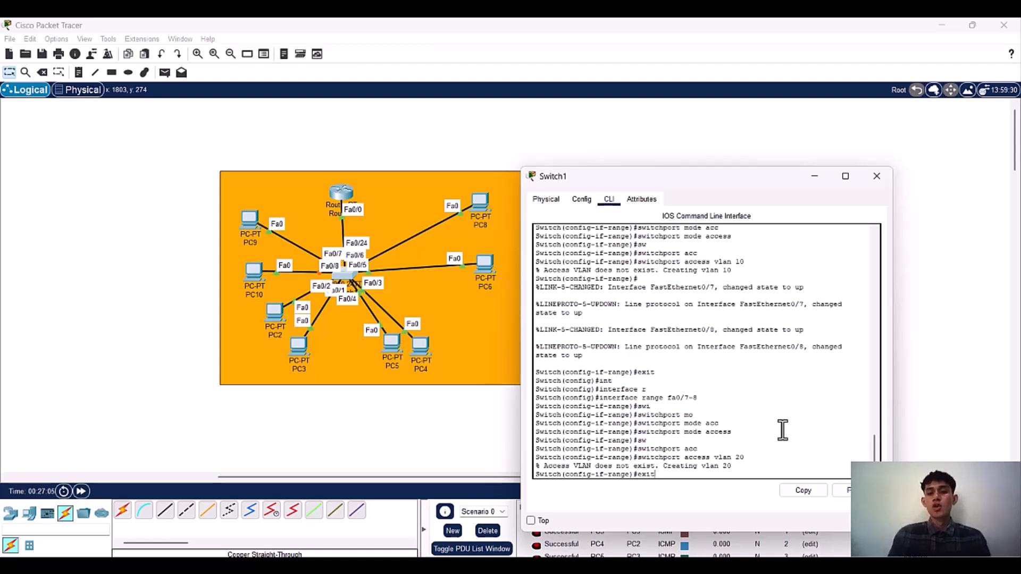
key(Return)
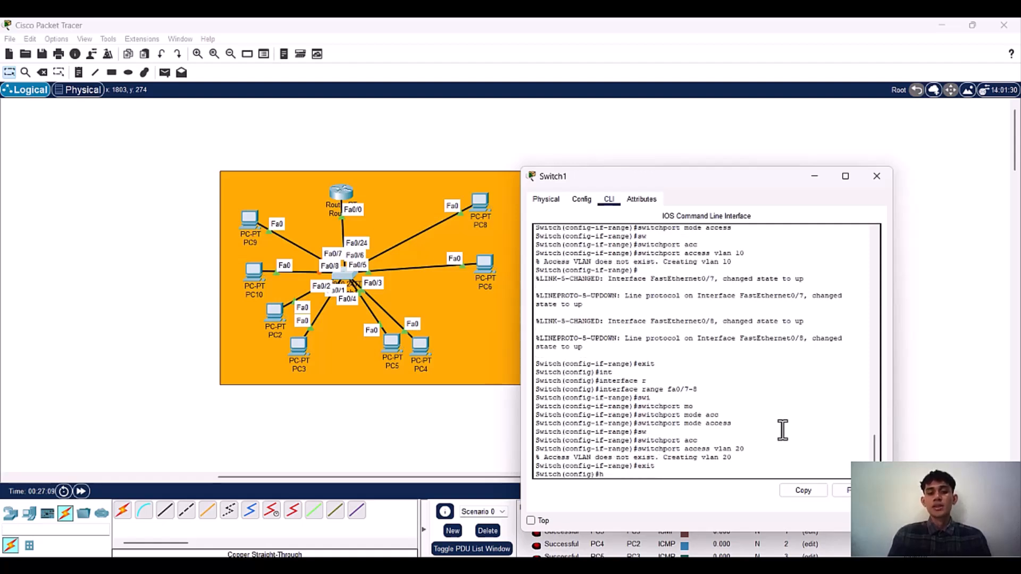
text(ho)
key(Tab)
text(Sw)
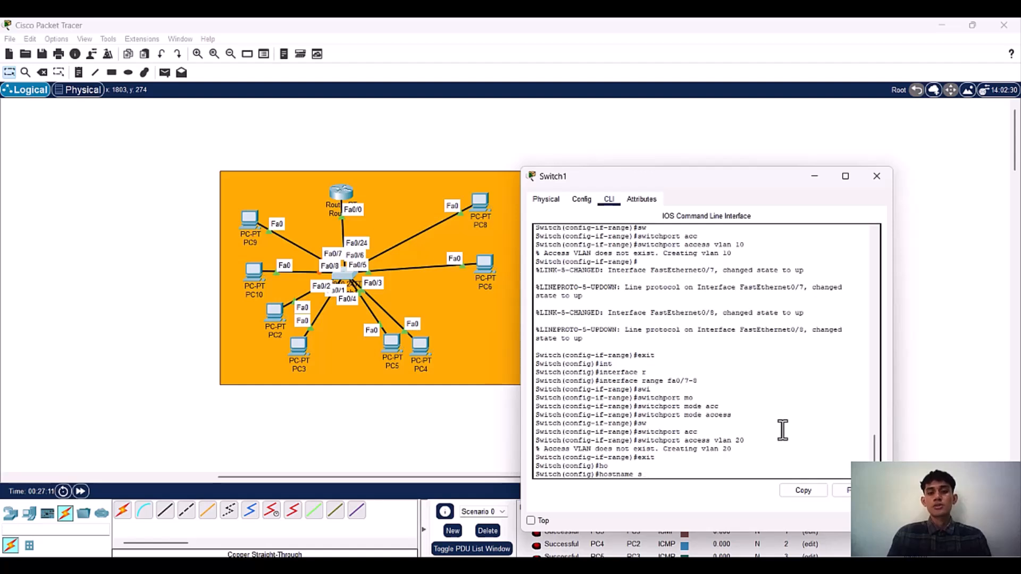
text(itchKelompok5)
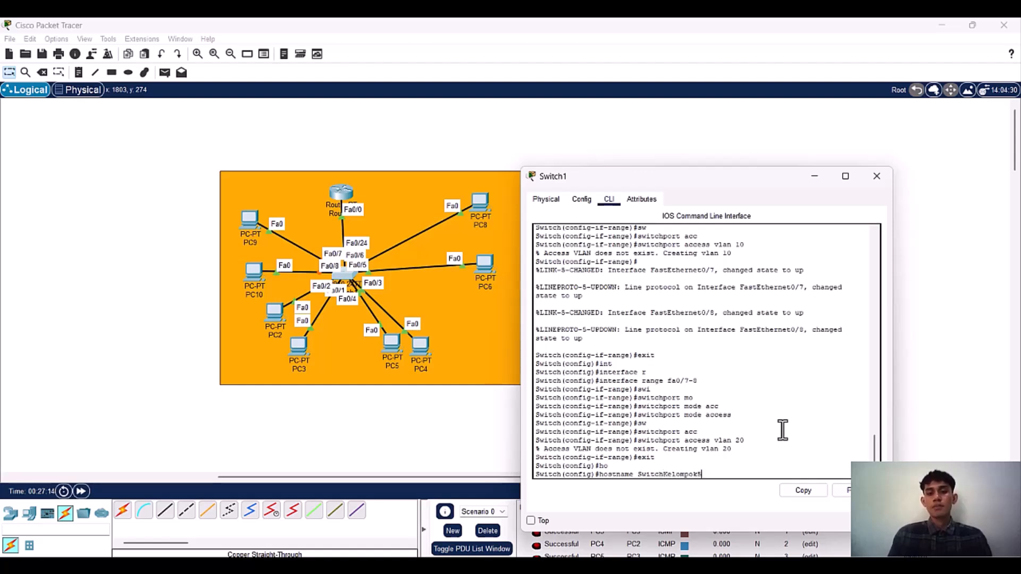
key(Return)
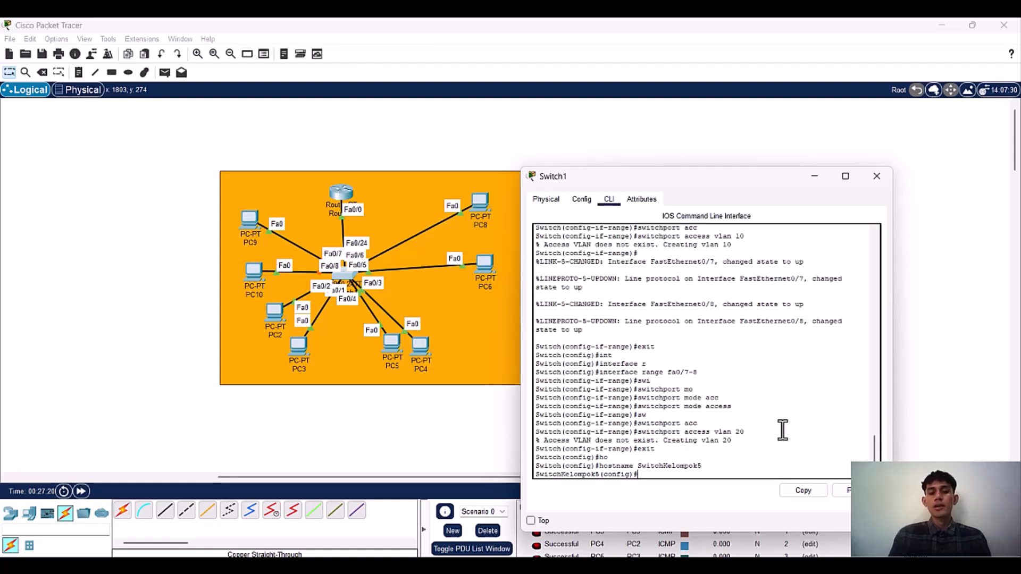
Step: Set the enable password on the switch
text(en)
key(Tab)
text(a)
key(Tab)
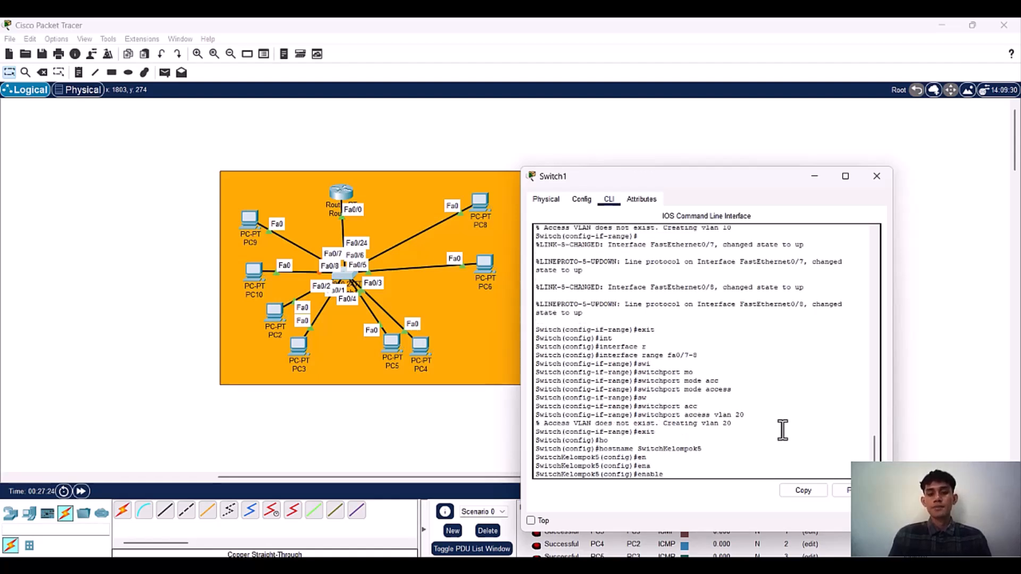
text(pa)
key(Tab)
text(ari01)
key(Return)
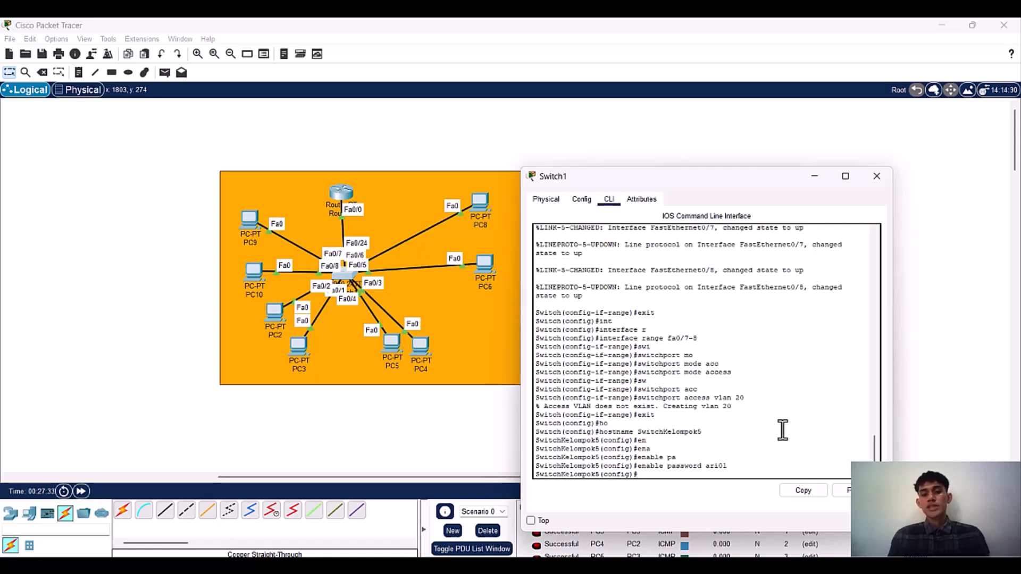
Step: Turn on password encryption on the switch with service password-encryption
text(er)
key(Tab)
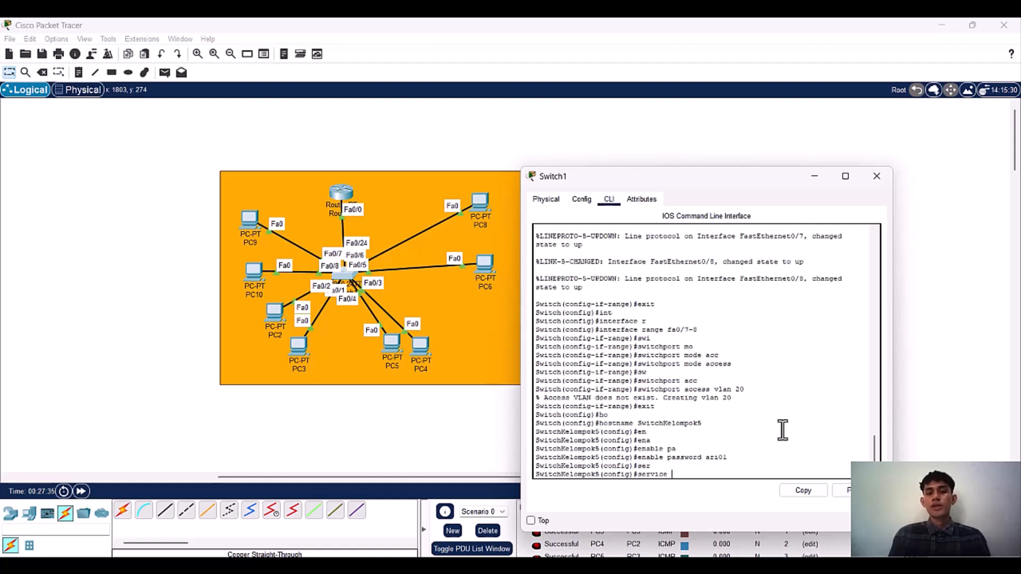
text(pass)
key(Tab)
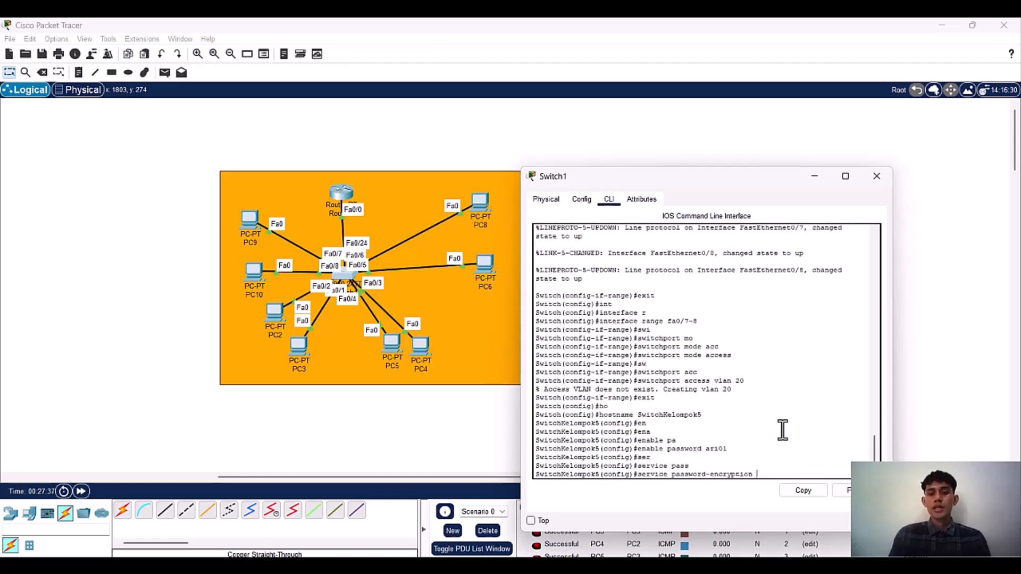
key(Return)
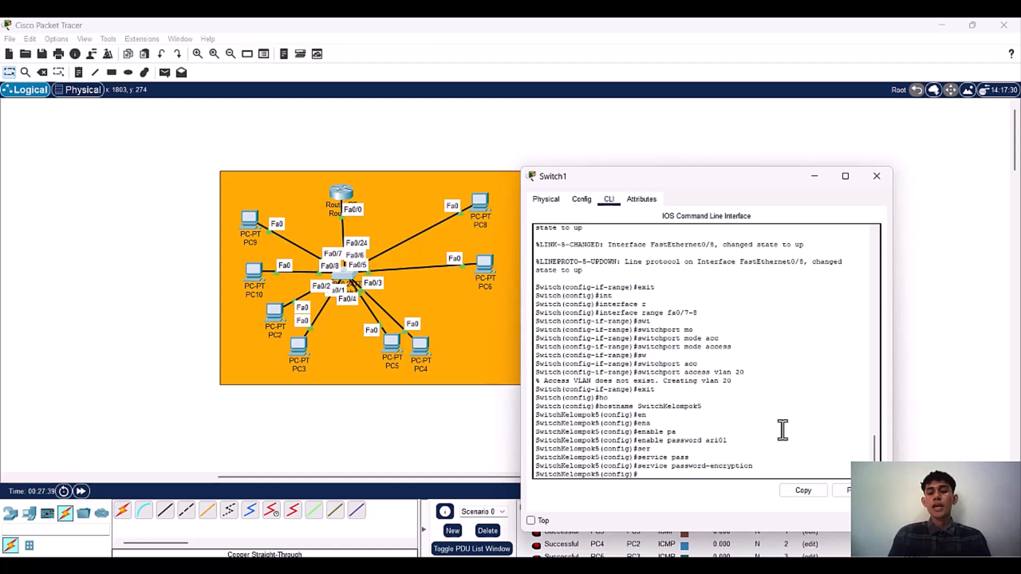
Step: Try to set the switch's enable secret to the same value as the enable password
text(en)
key(Tab)
key(Tab)
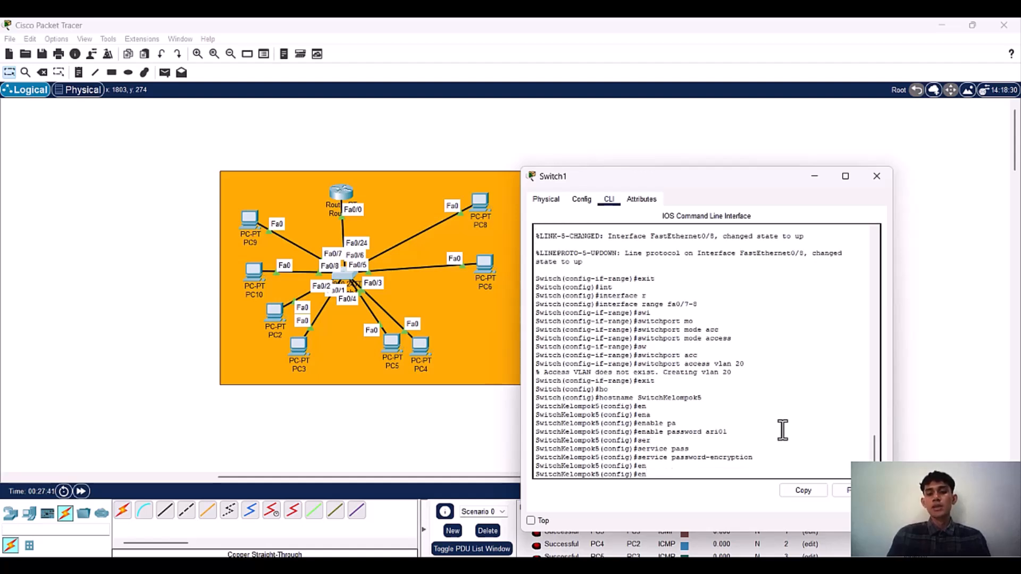
text(ab)
key(Tab)
text(se)
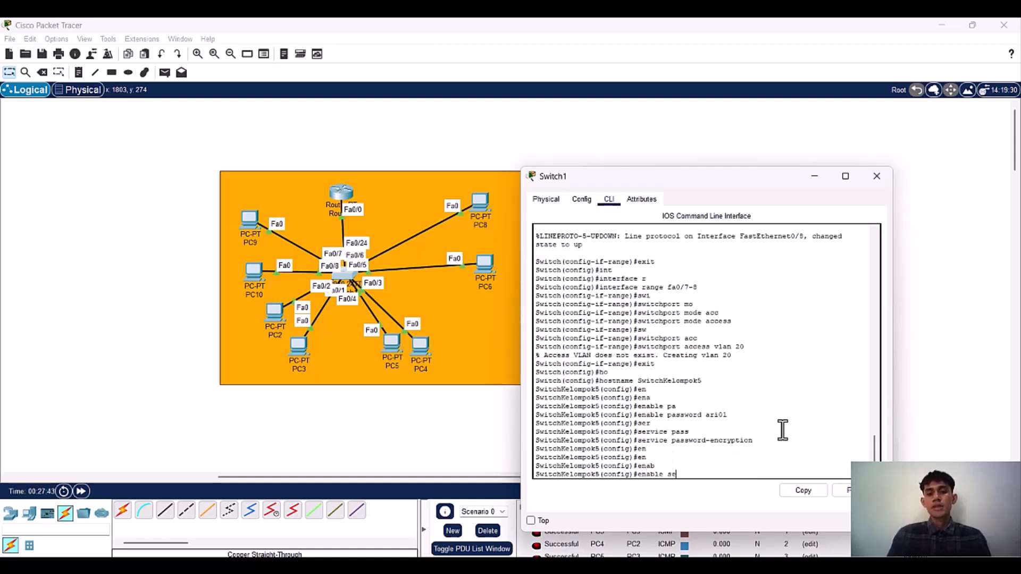
key(Tab)
text(ari01)
key(Return)
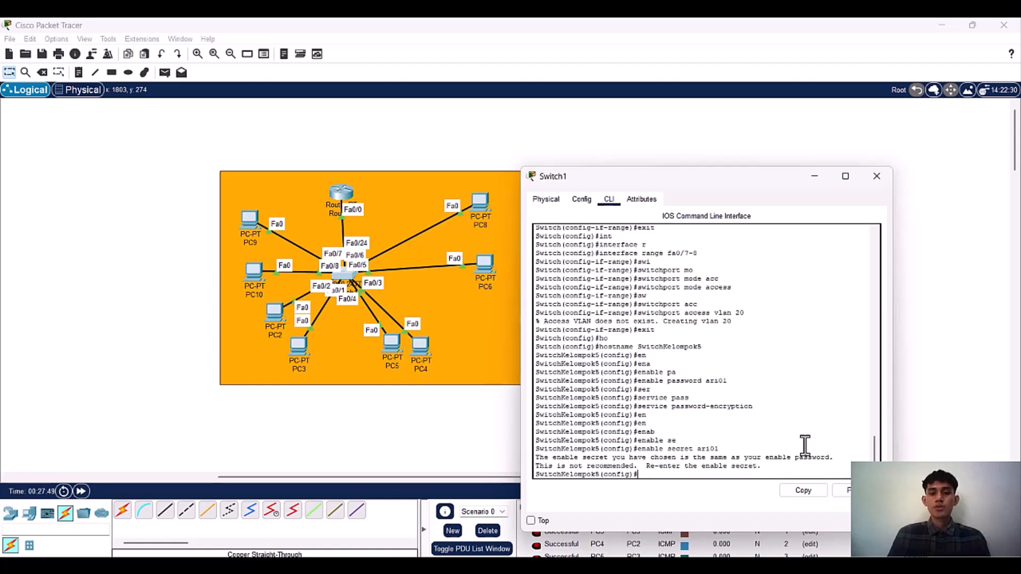
Step: Set the switch's enable secret to a value different from the enable password and close the Switch1 window
key(Up)
key(BackSpace)
text(2)
key(Return)
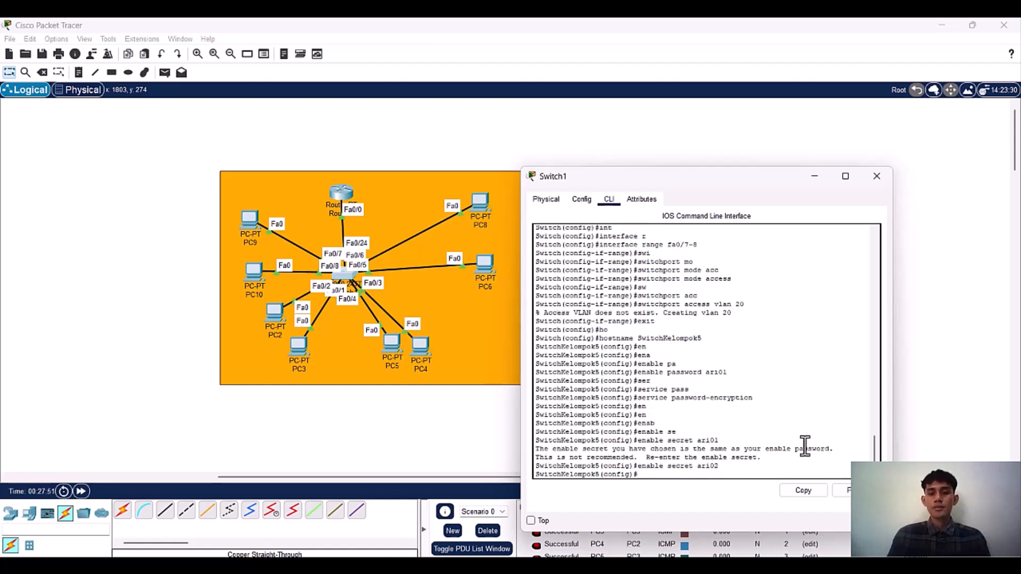
click(866, 174)
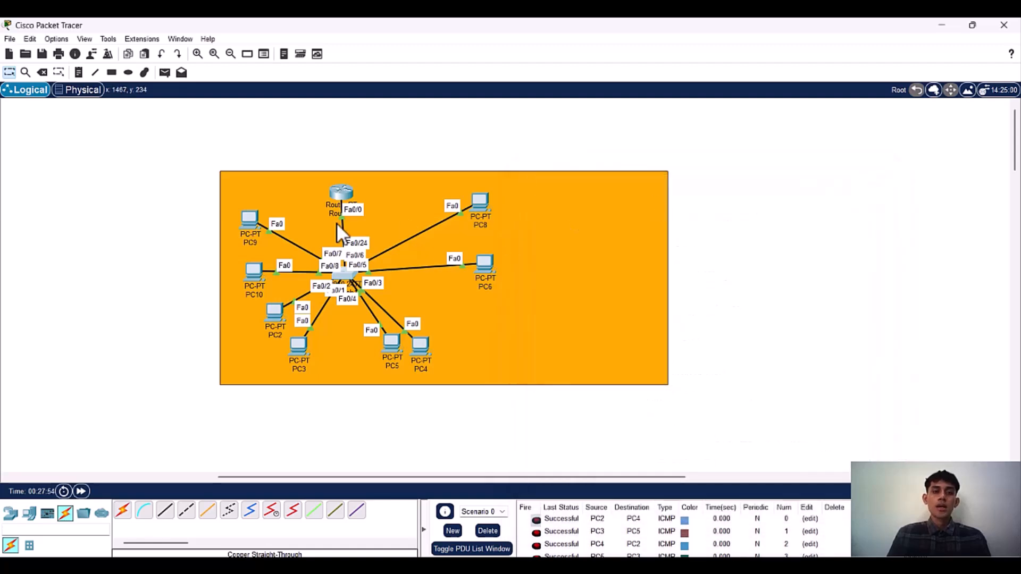
Step: Set PC9's IP configuration to DHCP and close its window
click(248, 226)
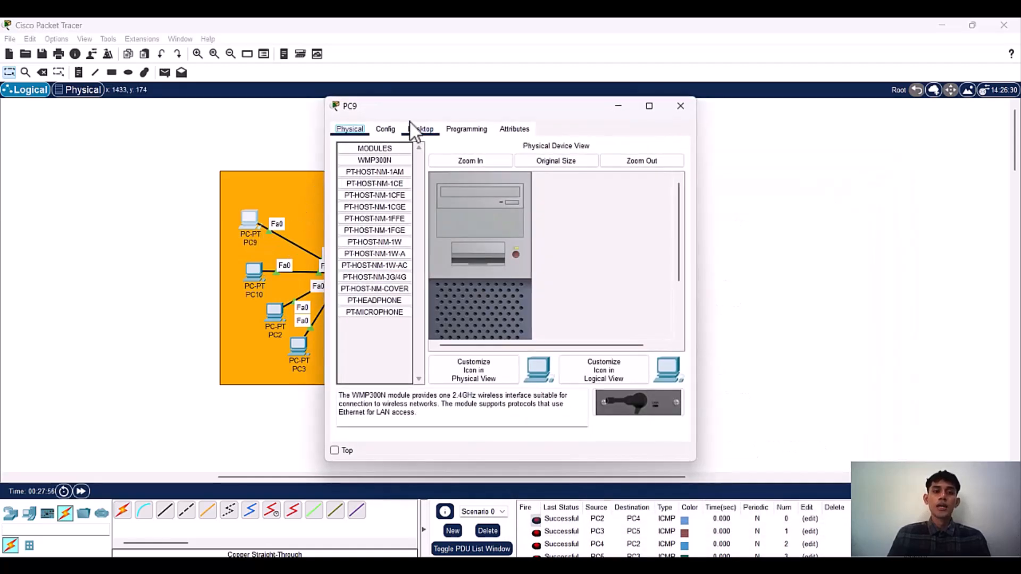
click(410, 131)
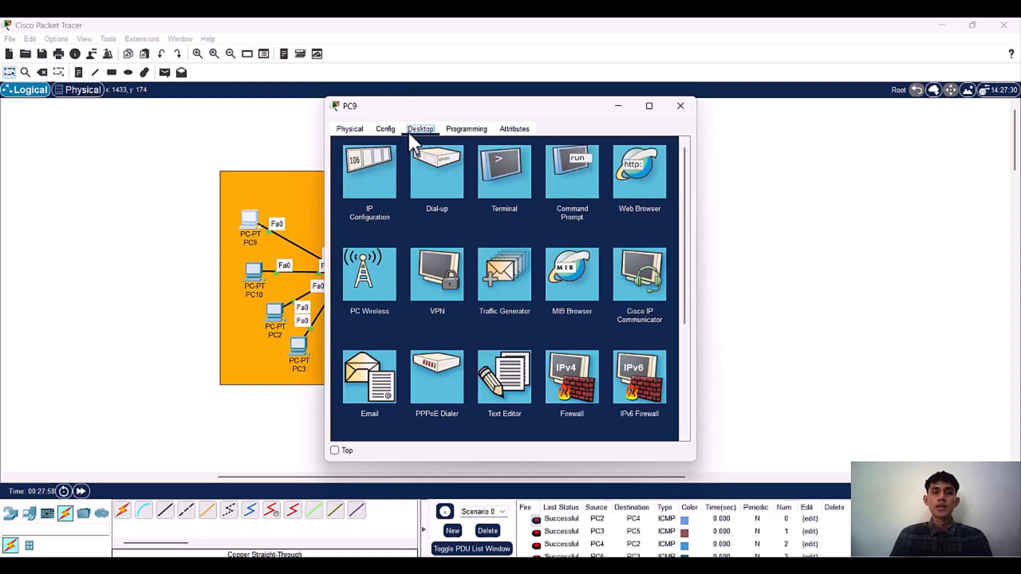
click(378, 155)
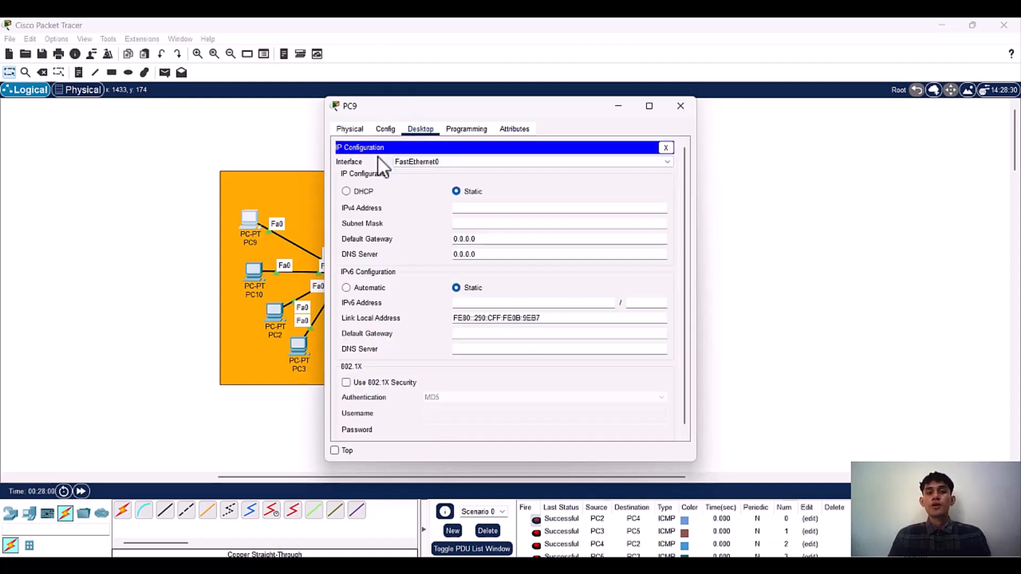
click(357, 193)
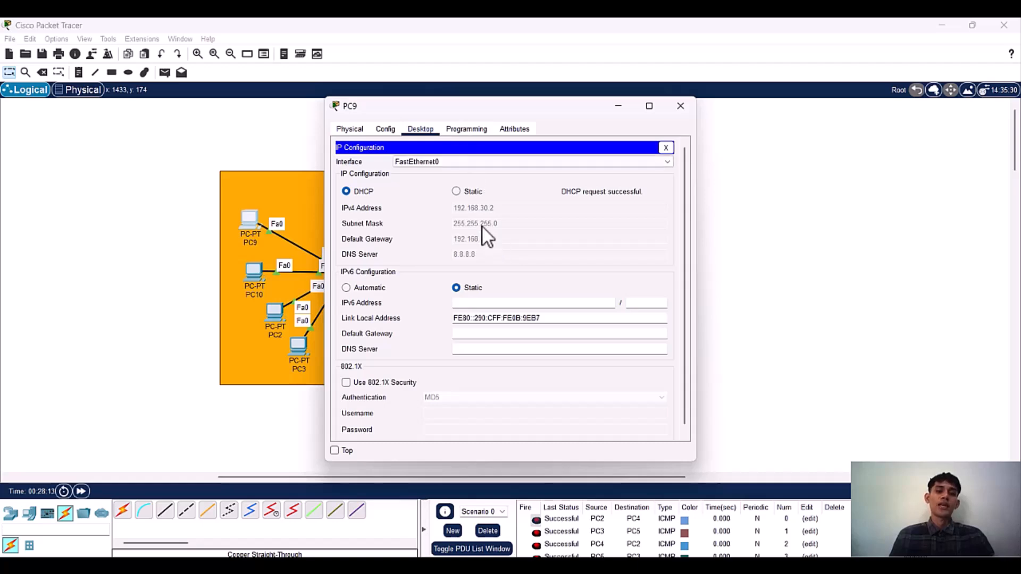
drag(467, 112, 330, 139)
click(543, 135)
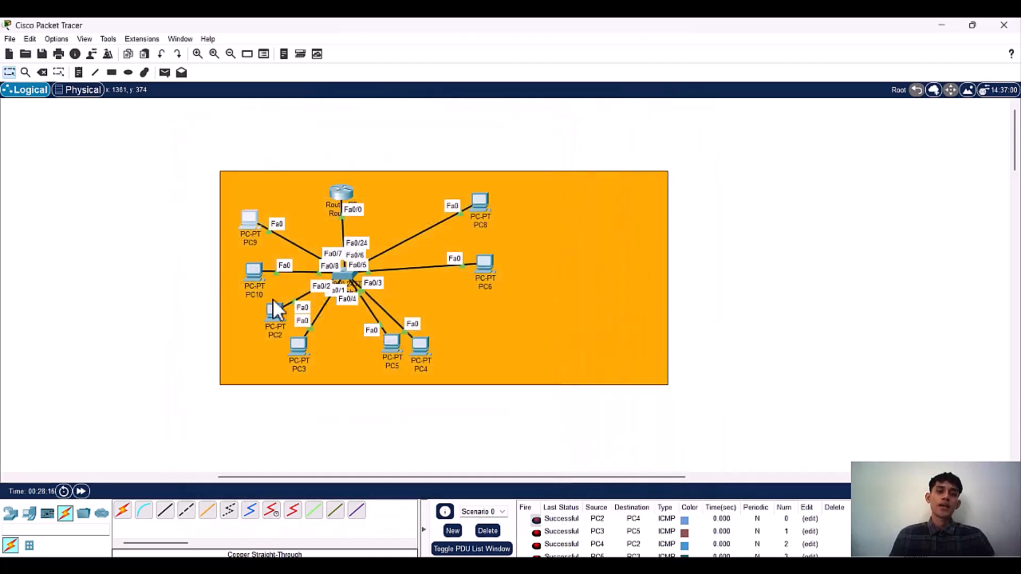
Step: Set PC10's IP configuration to DHCP and close its window
click(250, 279)
click(416, 131)
click(369, 179)
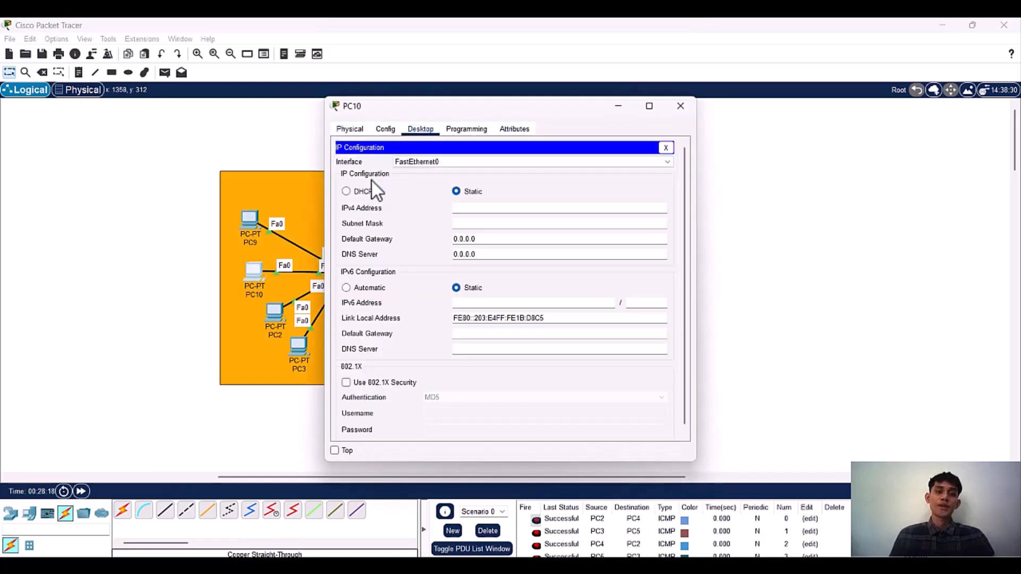
click(362, 191)
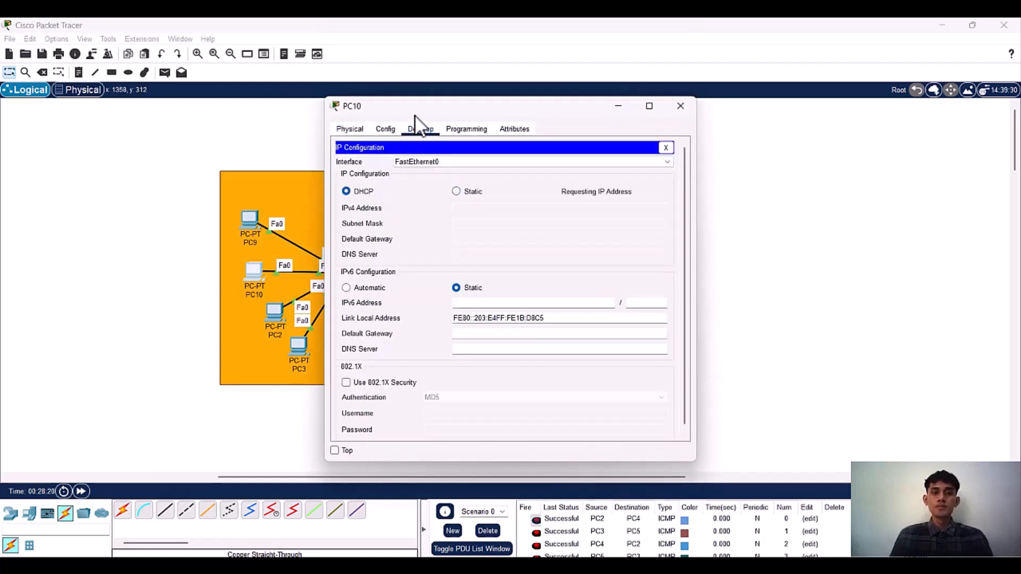
drag(412, 119, 303, 143)
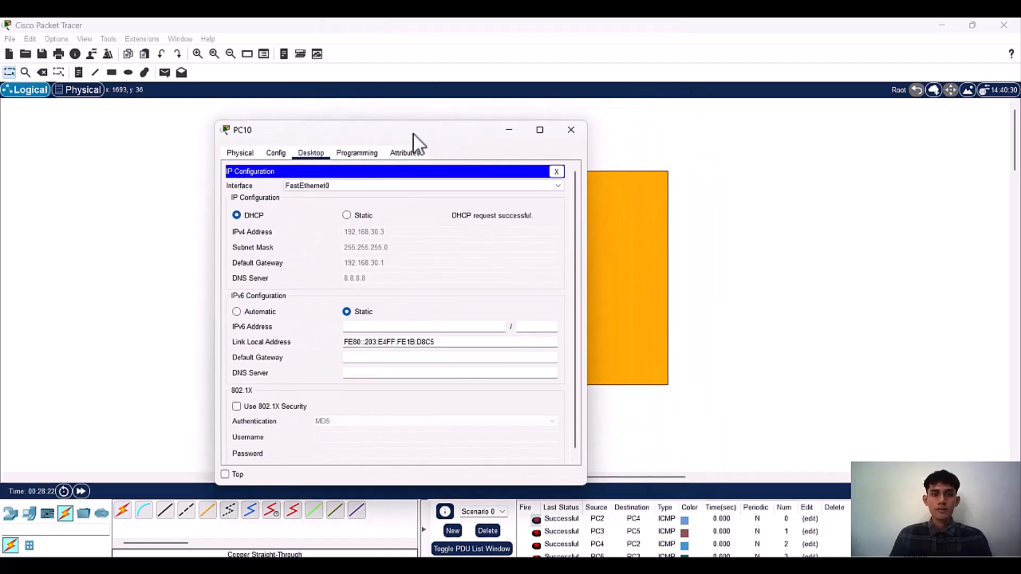
drag(413, 133, 333, 133)
click(487, 131)
Step: Tidy the topology by moving PC2 and PC3 lower and slightly adjusting PC10, PC9 and PC8
drag(255, 276, 254, 271)
drag(302, 340, 322, 347)
drag(273, 320, 277, 341)
drag(260, 263, 262, 269)
drag(249, 225, 251, 230)
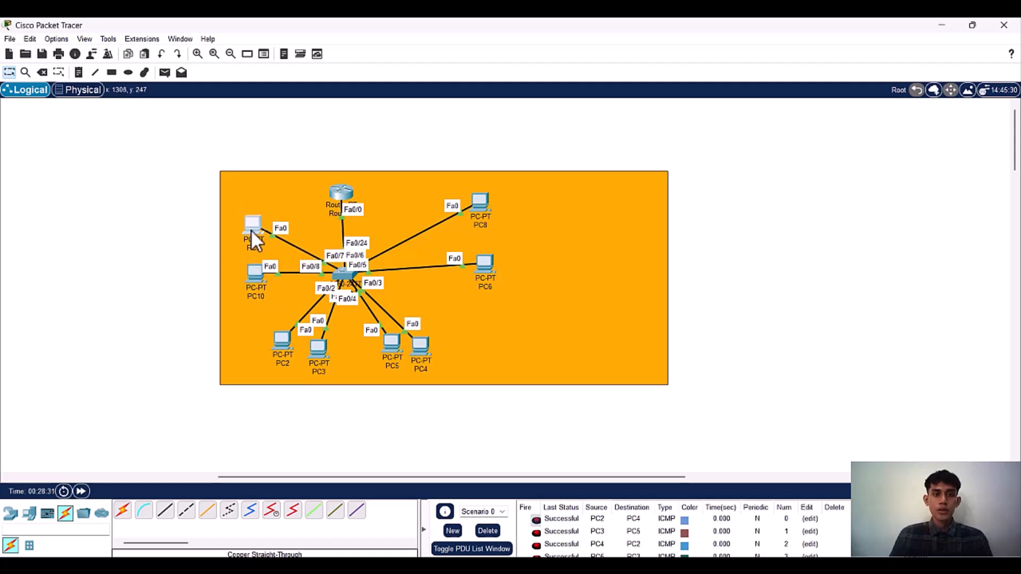
drag(487, 209, 486, 220)
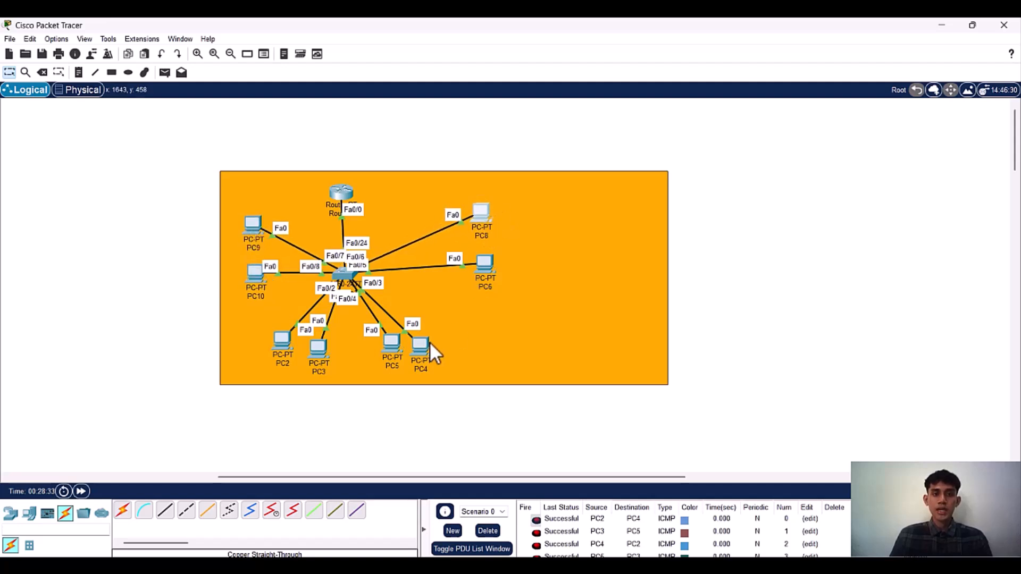
drag(279, 344, 279, 349)
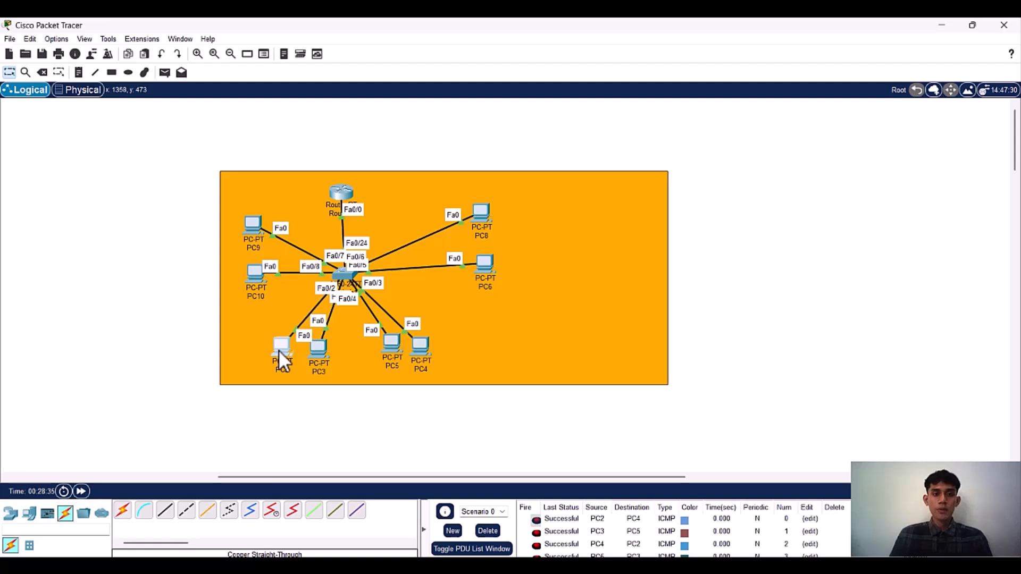
drag(385, 351, 392, 355)
click(531, 442)
click(393, 359)
click(391, 348)
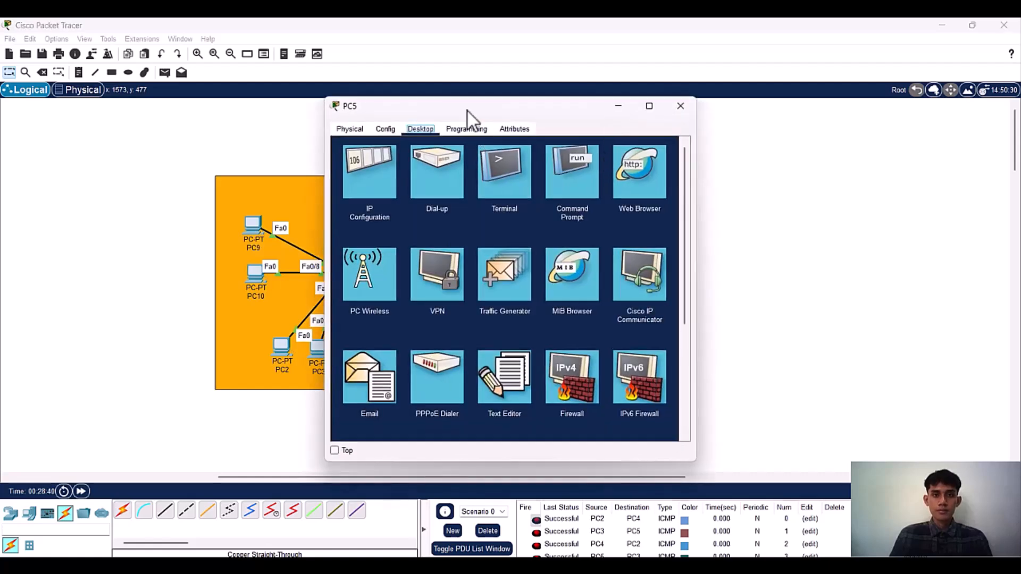
drag(467, 111, 301, 153)
click(494, 151)
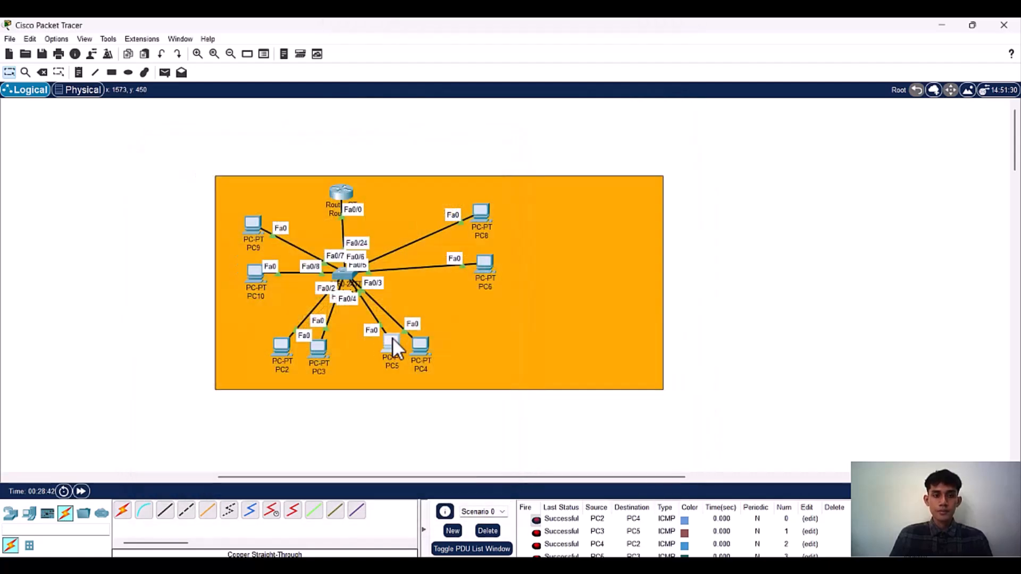
Step: Move PC5 slightly down and bring PC6 and PC8 closer to the switch
drag(394, 341, 394, 347)
drag(486, 270, 460, 280)
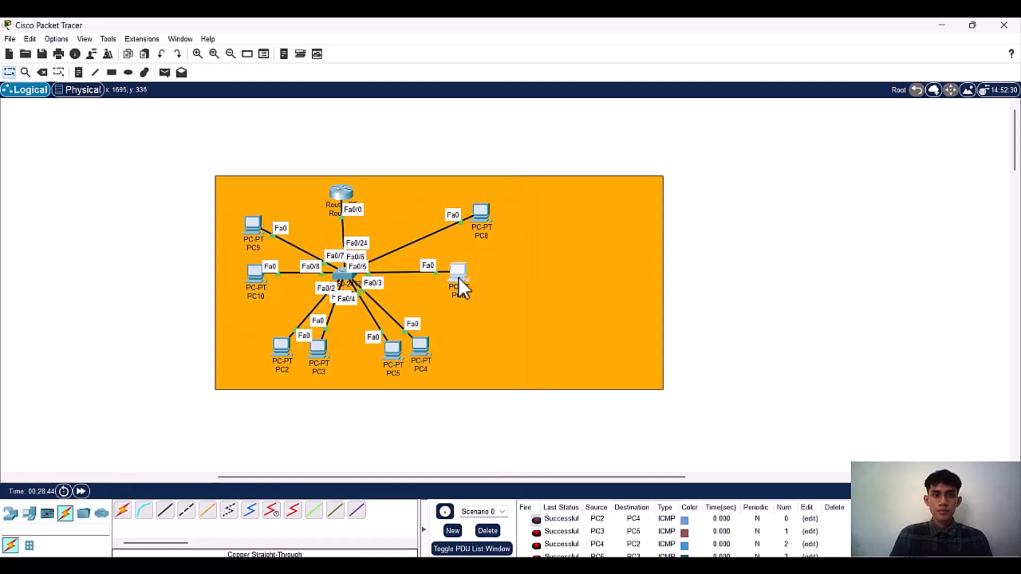
drag(486, 222, 466, 238)
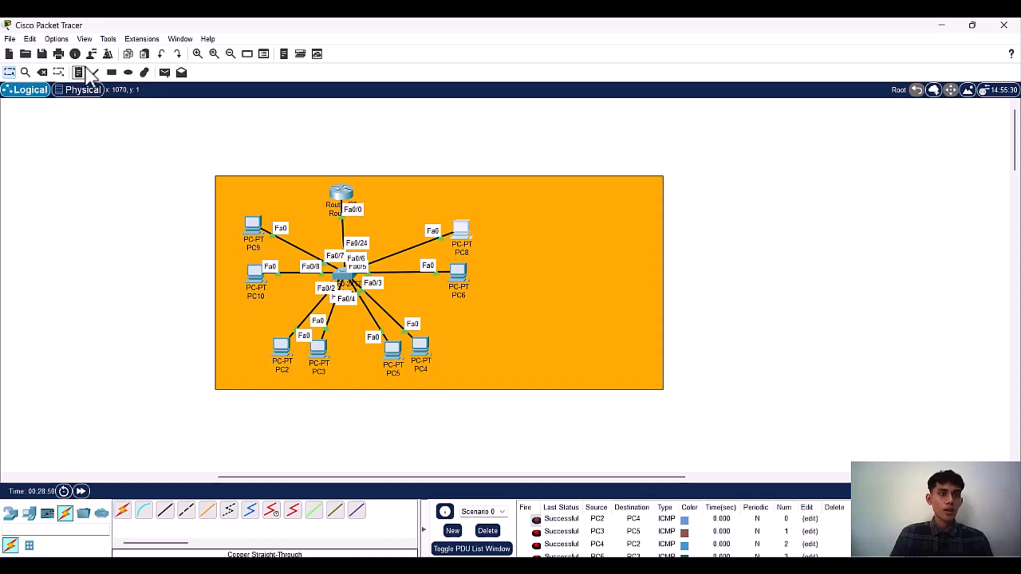
Step: Draw a rectangle filled with bright green #55ff00 around PC2, PC3, PC5 and PC4
click(116, 70)
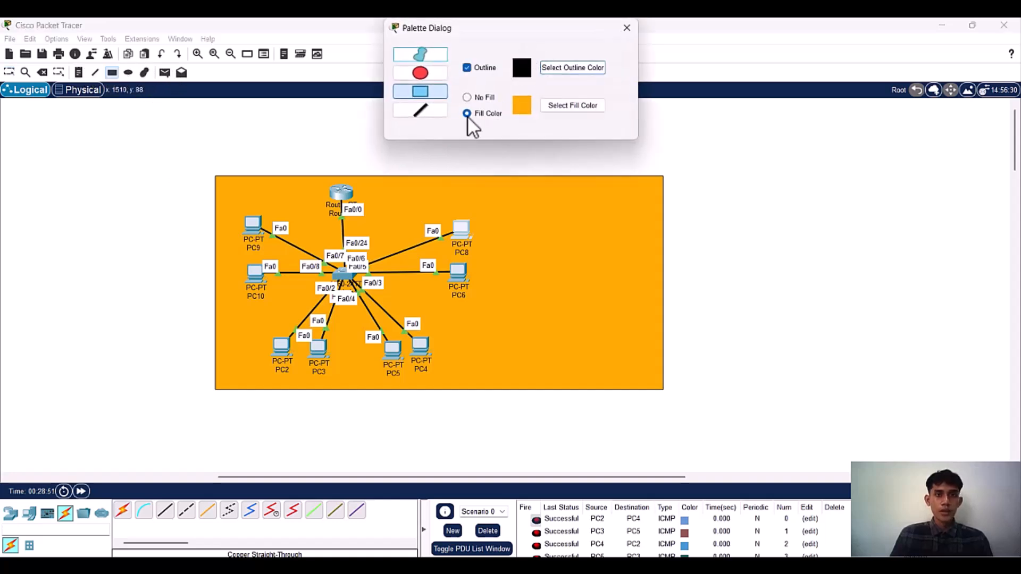
click(544, 105)
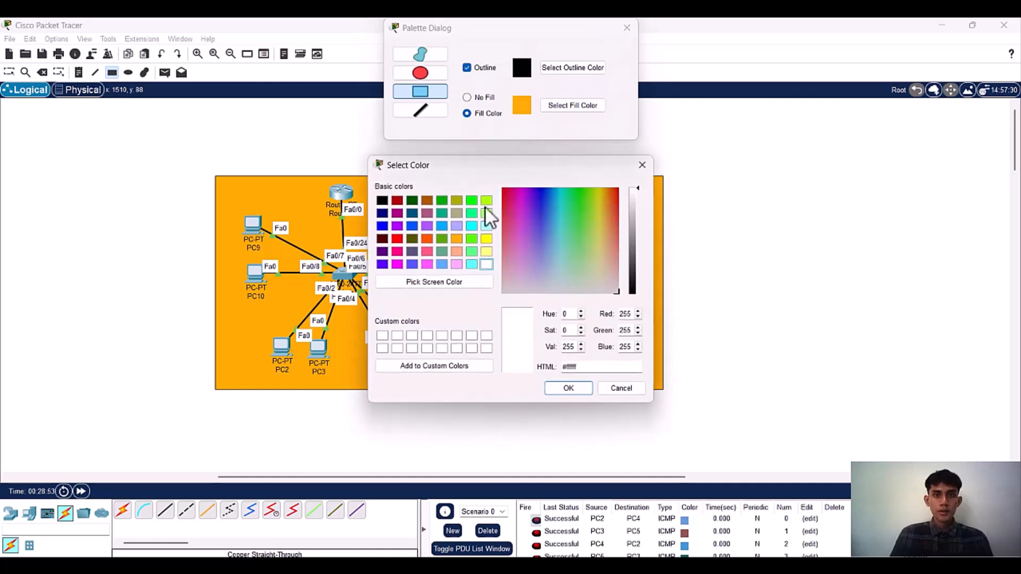
click(472, 241)
click(561, 385)
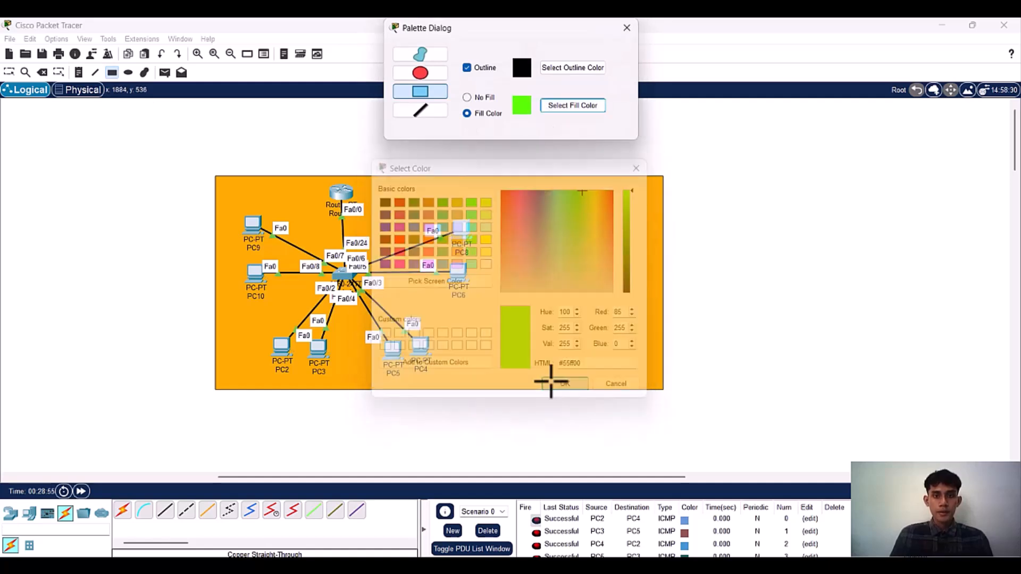
drag(261, 326, 447, 381)
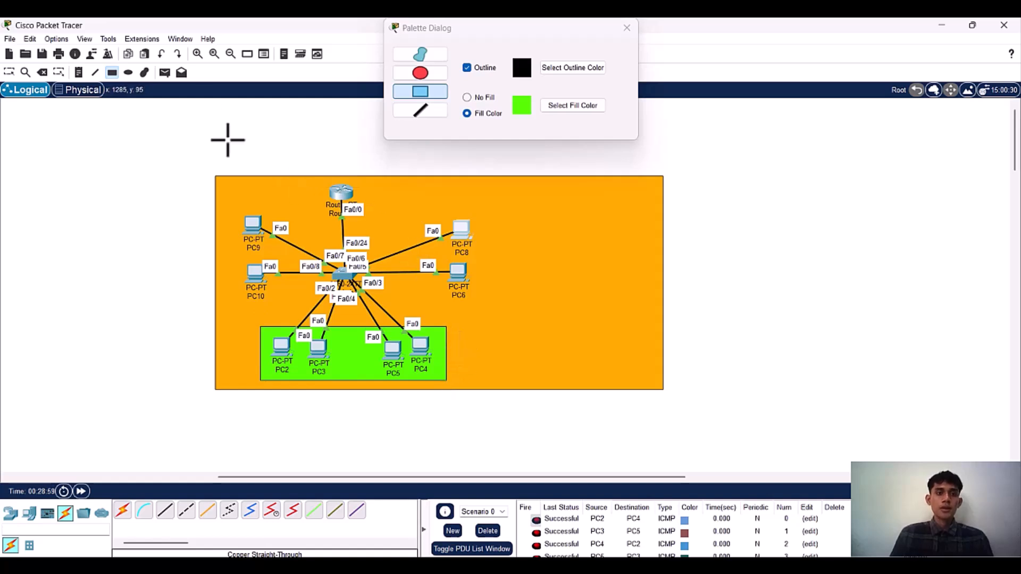
Step: Draw a rectangle filled with light yellow #ffff7f around PC8 and PC6
click(544, 108)
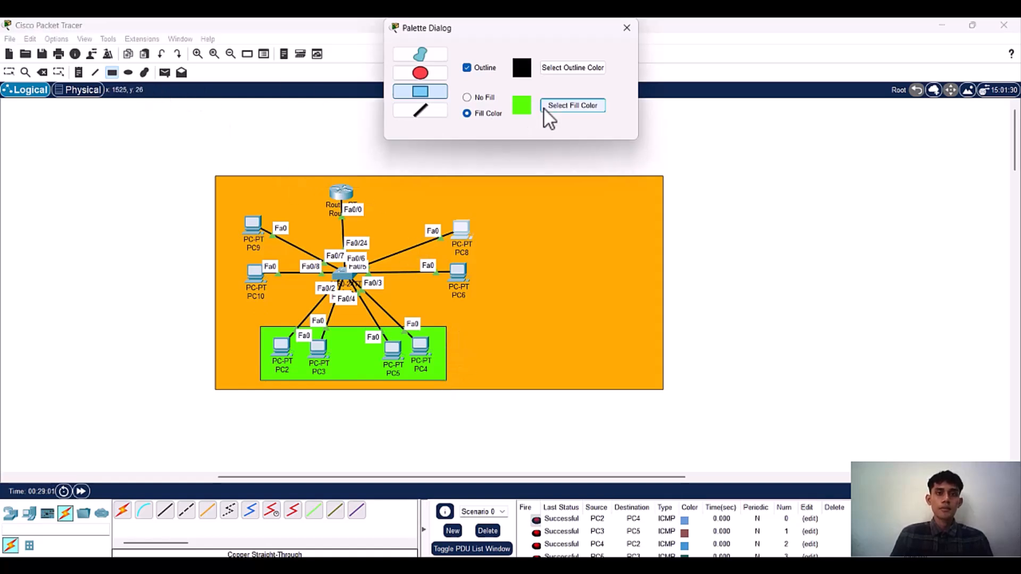
click(486, 252)
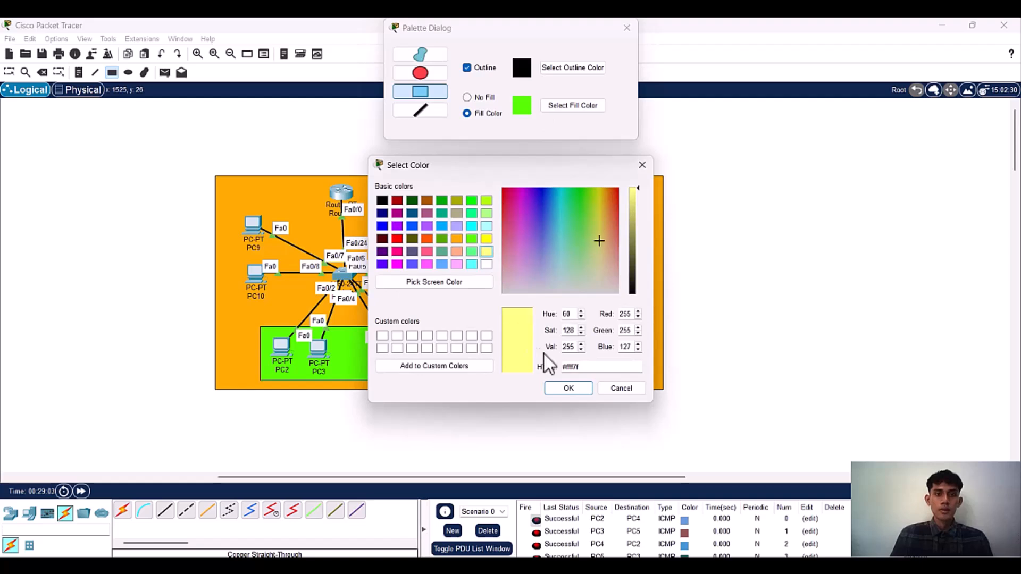
click(565, 387)
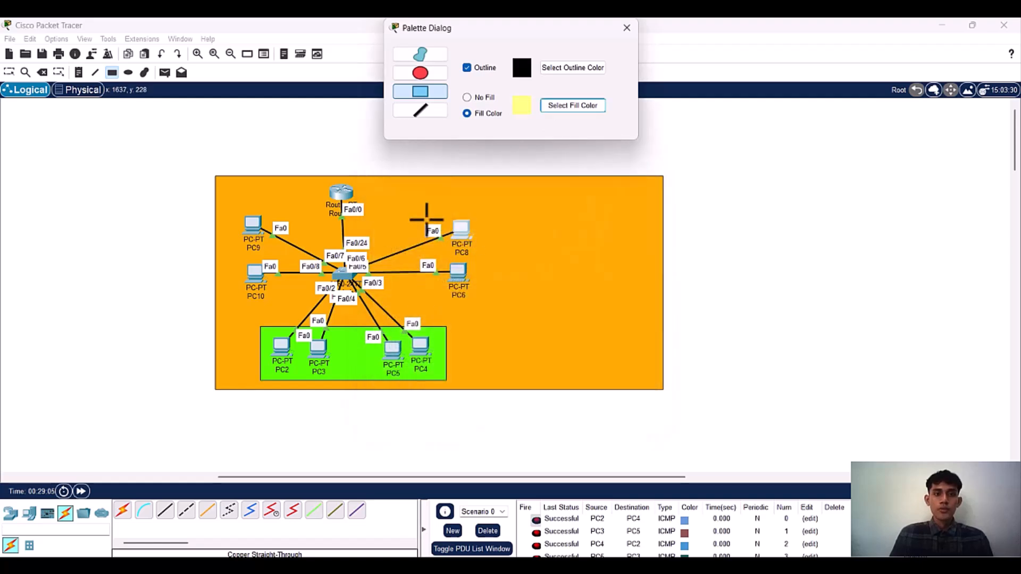
drag(426, 216, 492, 307)
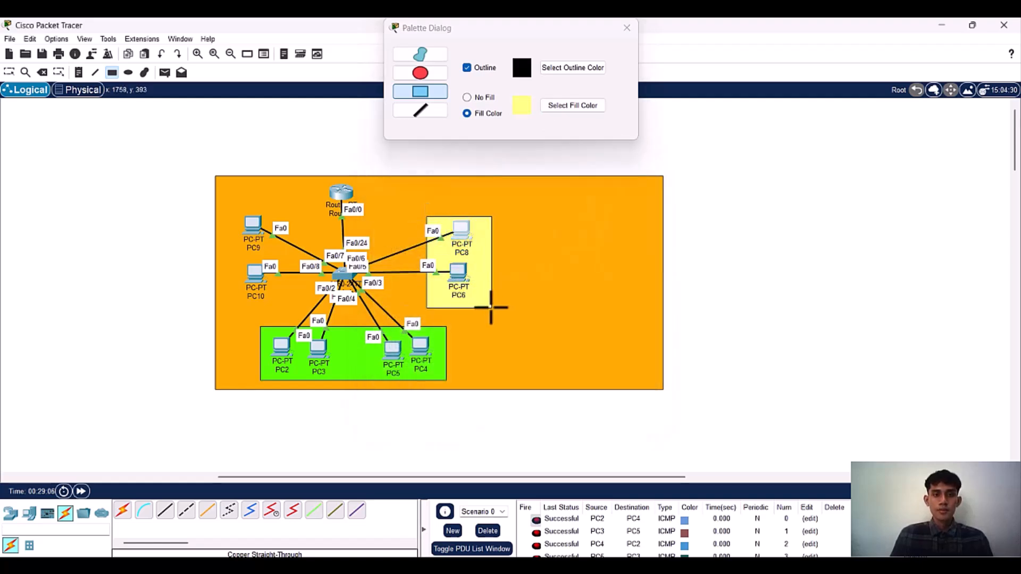
Step: Draw a rectangle filled with light cyan around PC9 and PC10, and close the drawing palette
click(547, 105)
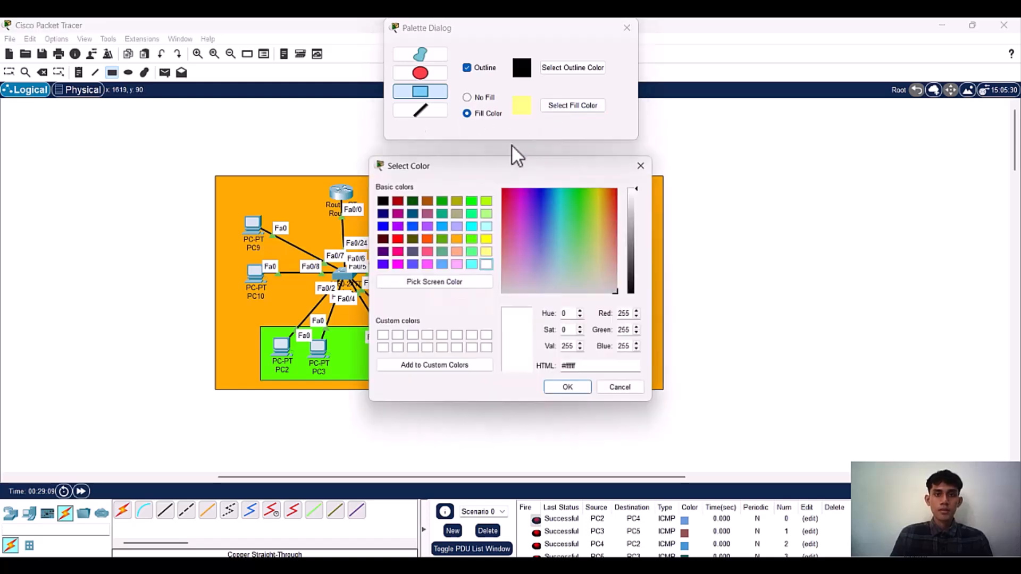
click(489, 228)
click(565, 384)
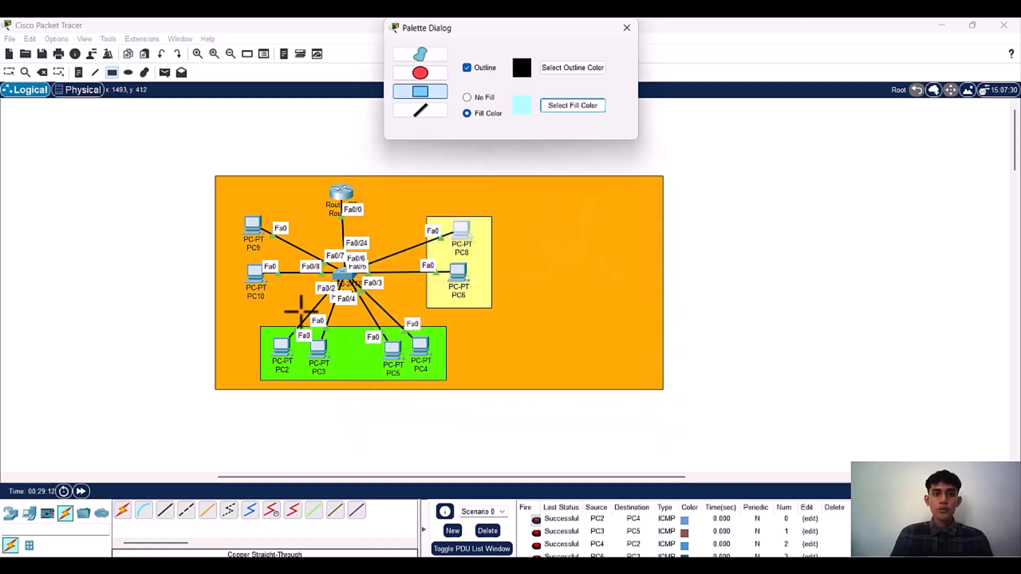
drag(223, 205, 289, 305)
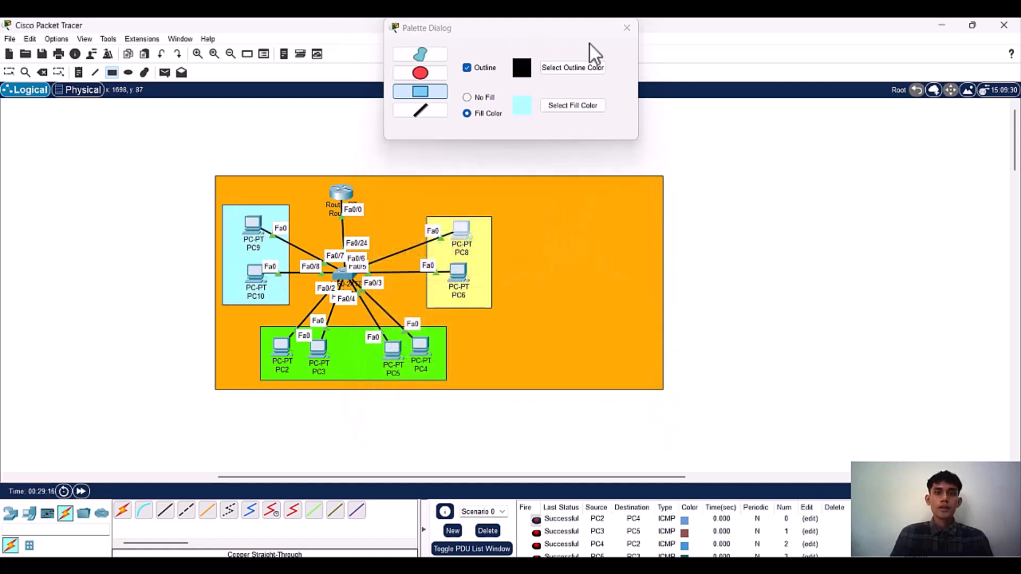
click(627, 29)
Step: Place a note reading 192.168.20.1 above the yellow PC8 and PC6 group
click(80, 74)
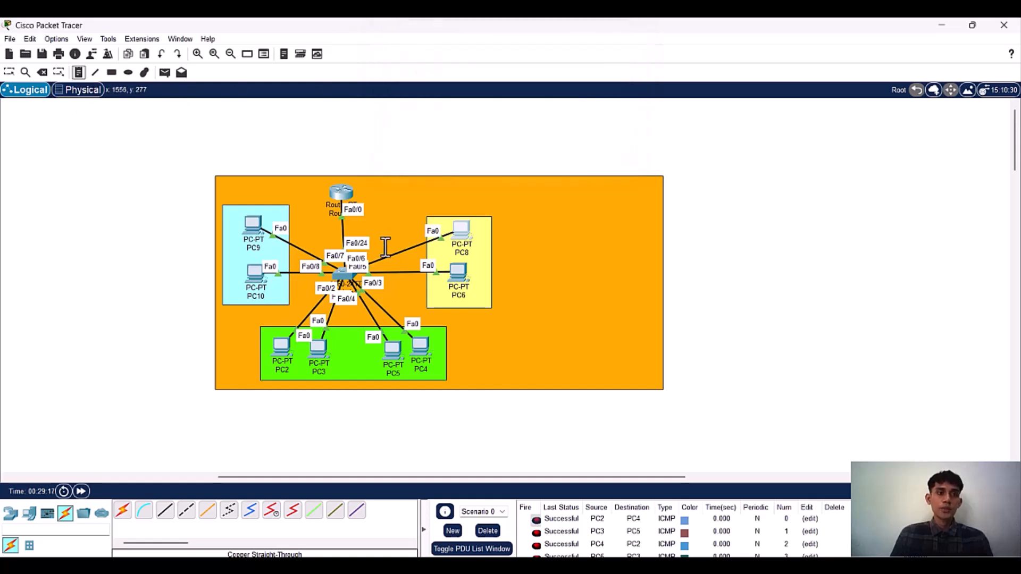
click(436, 195)
text(192.168.20.1)
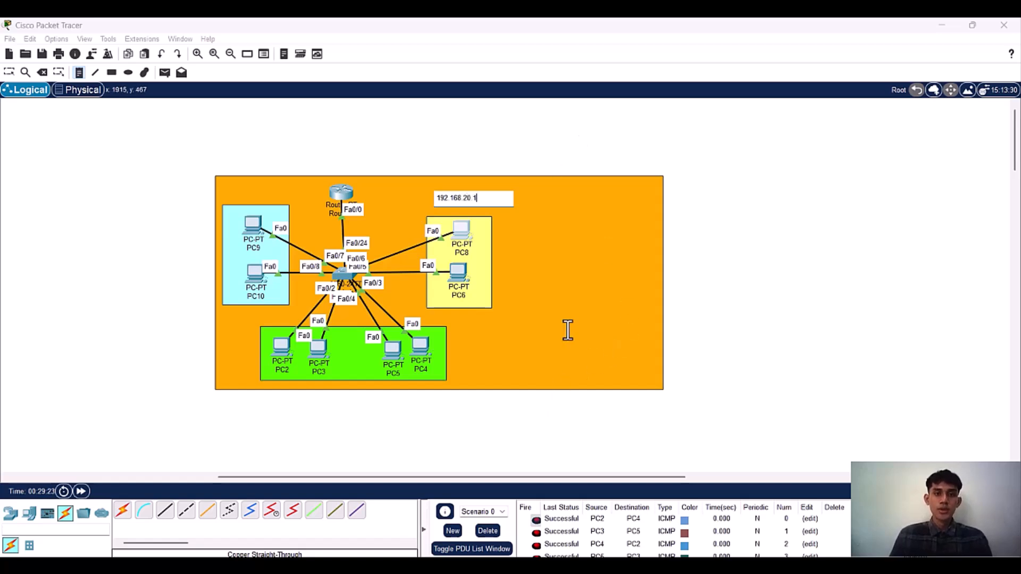
Step: Add a note 192.168.10.1 beside the green group and a note 192.168.30.1 above the cyan group
click(471, 375)
text(192.168.10.1)
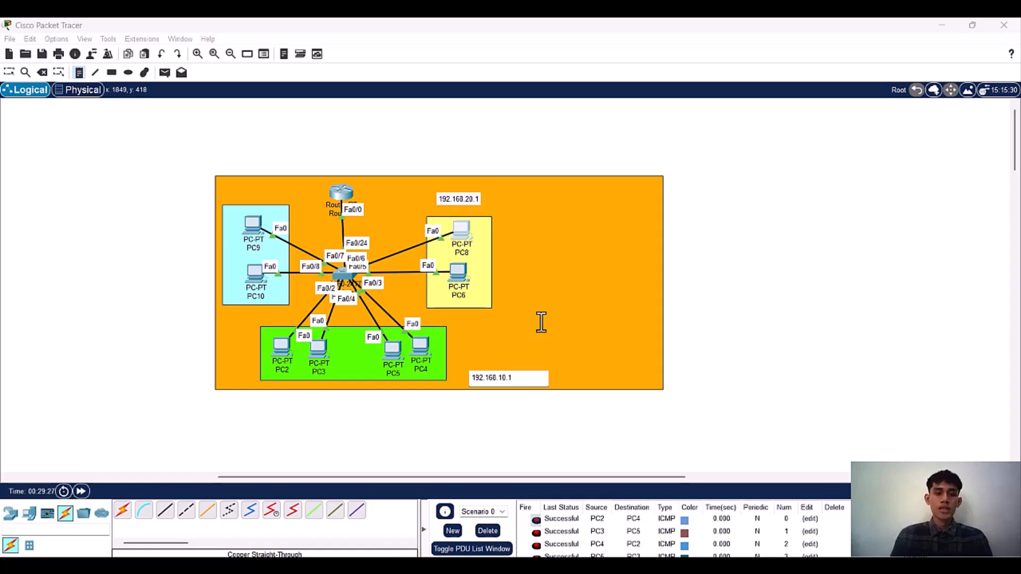
click(224, 193)
text(192.168.30.1)
Step: Move the 192.168.10.1 note into the green rectangle between PC3 and PC5, and nudge the other two notes over their groups
click(8, 91)
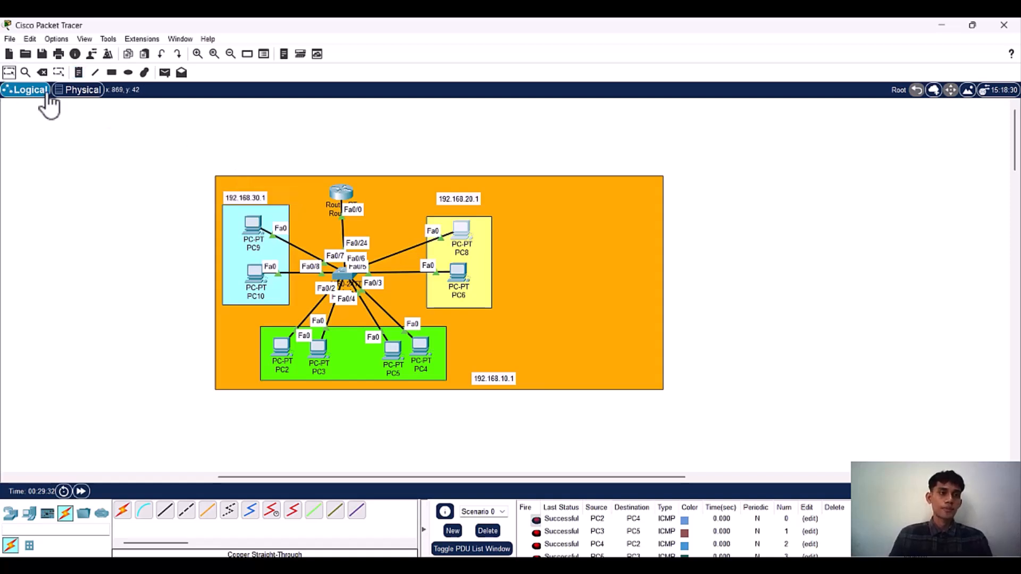
drag(244, 192, 242, 191)
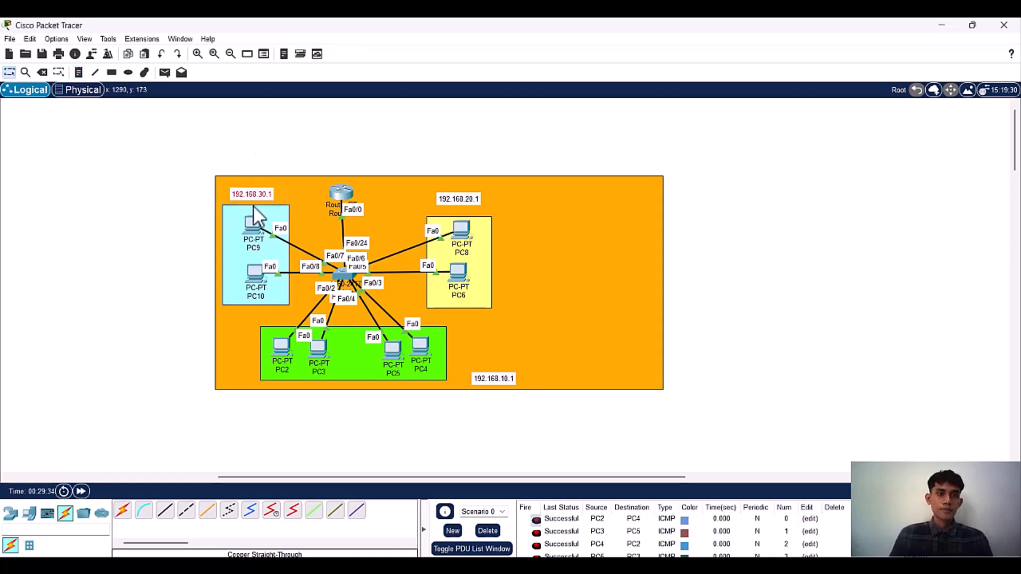
drag(497, 381, 363, 357)
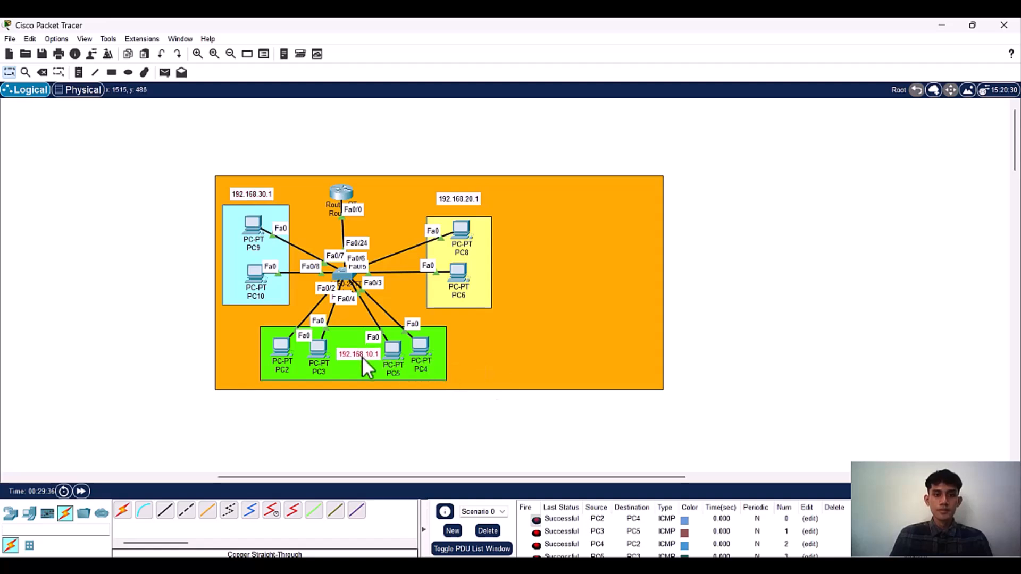
drag(461, 201, 465, 204)
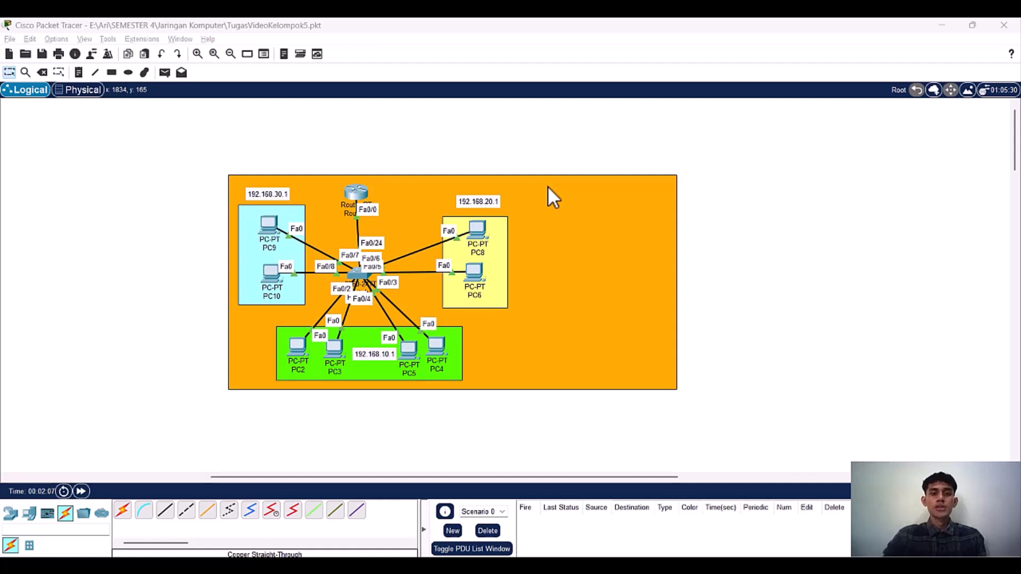
Step: Review PC13's static IP configuration and default gateway in the separate two-PC switch topology, then close its window
scroll(548, 187, down, 5)
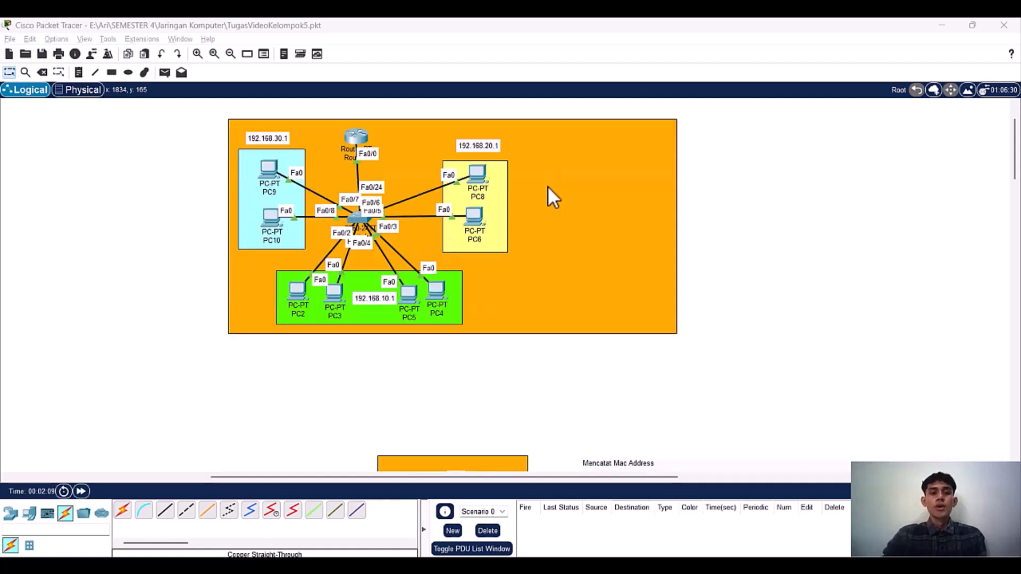
scroll(548, 190, down, 1)
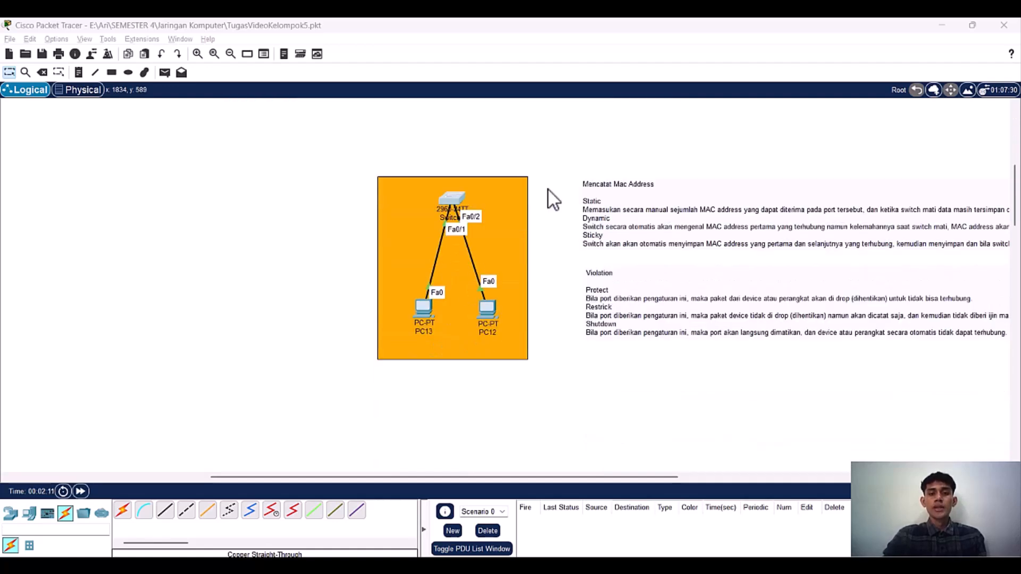
drag(358, 480, 401, 490)
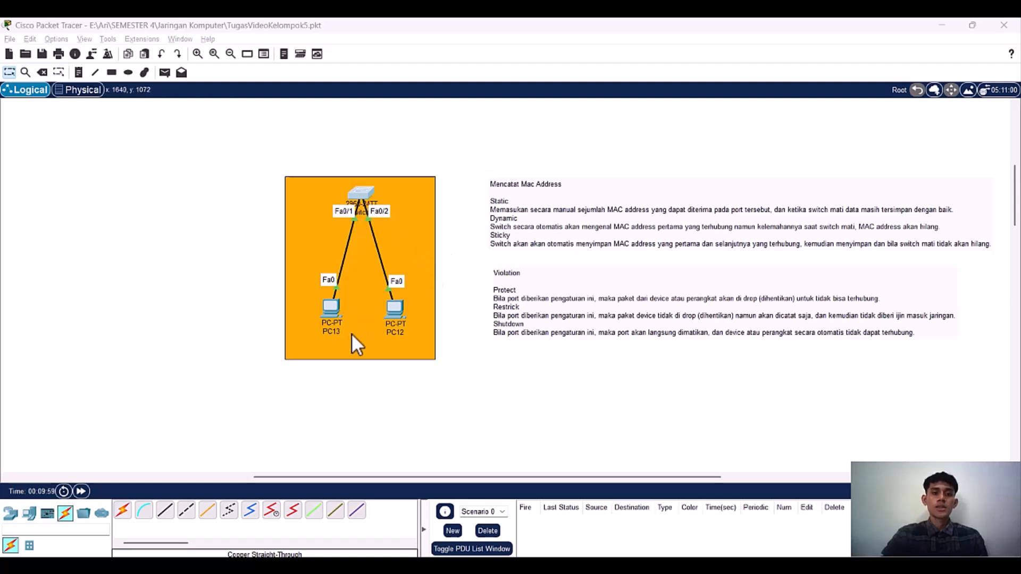
click(334, 308)
drag(504, 114, 634, 89)
click(557, 102)
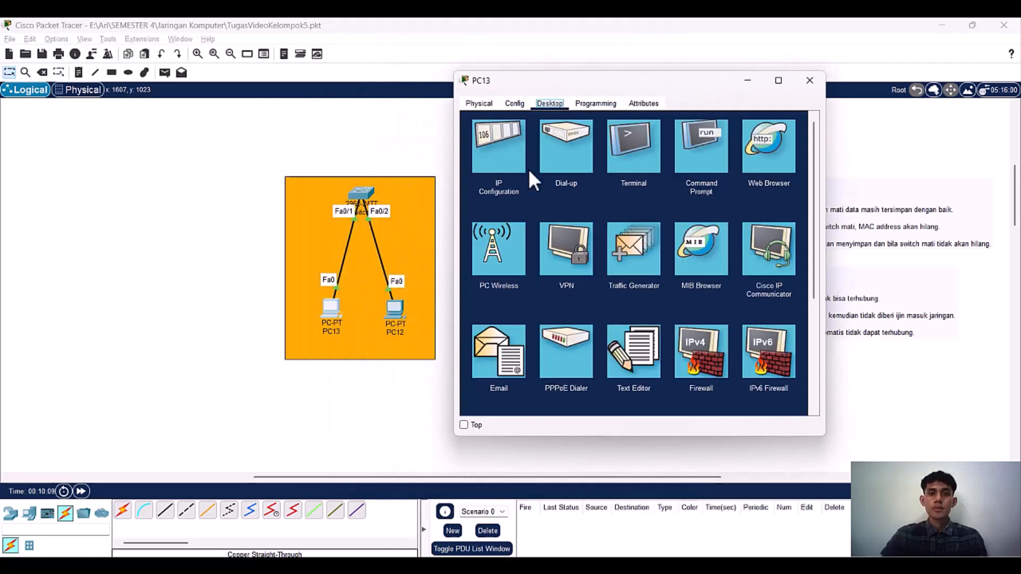
click(510, 177)
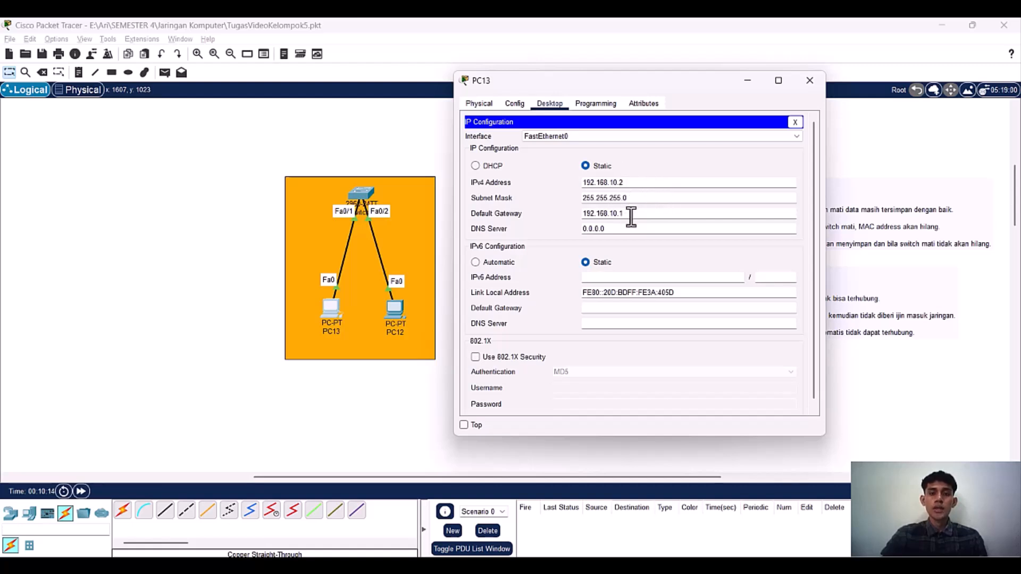
drag(642, 214, 570, 214)
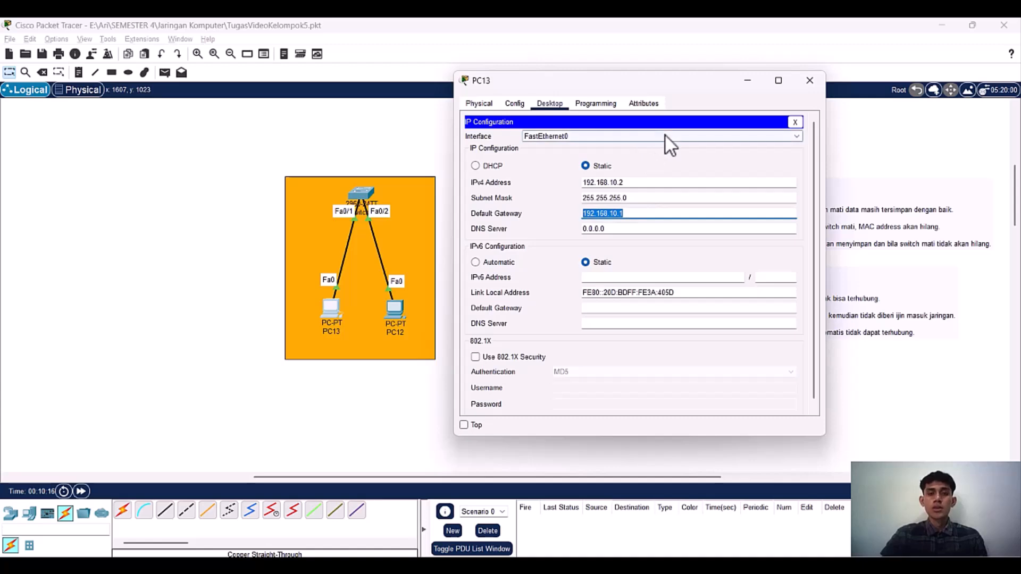
click(808, 80)
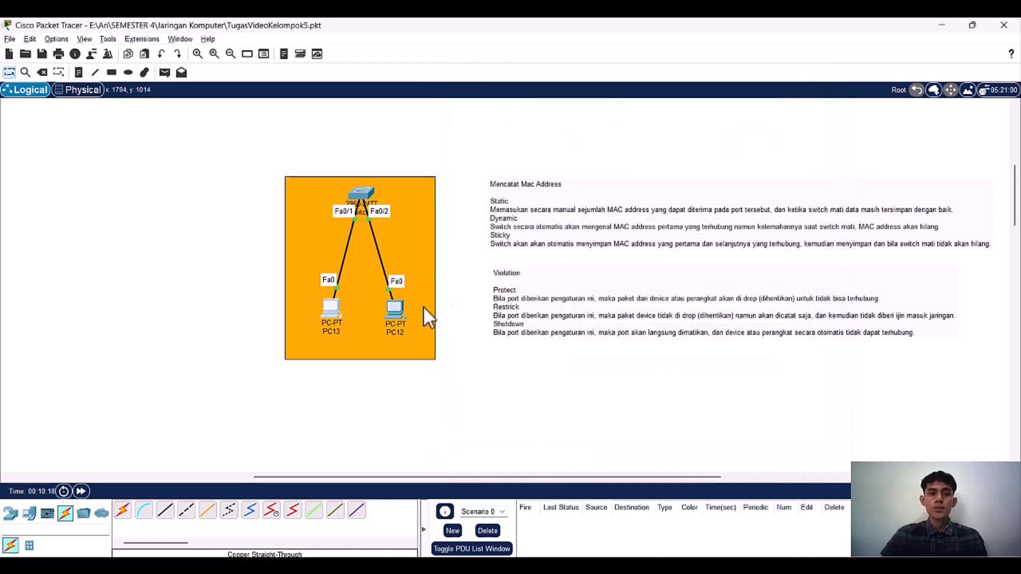
Step: Check PC12's static IP configuration and default gateway, and close its window
click(393, 312)
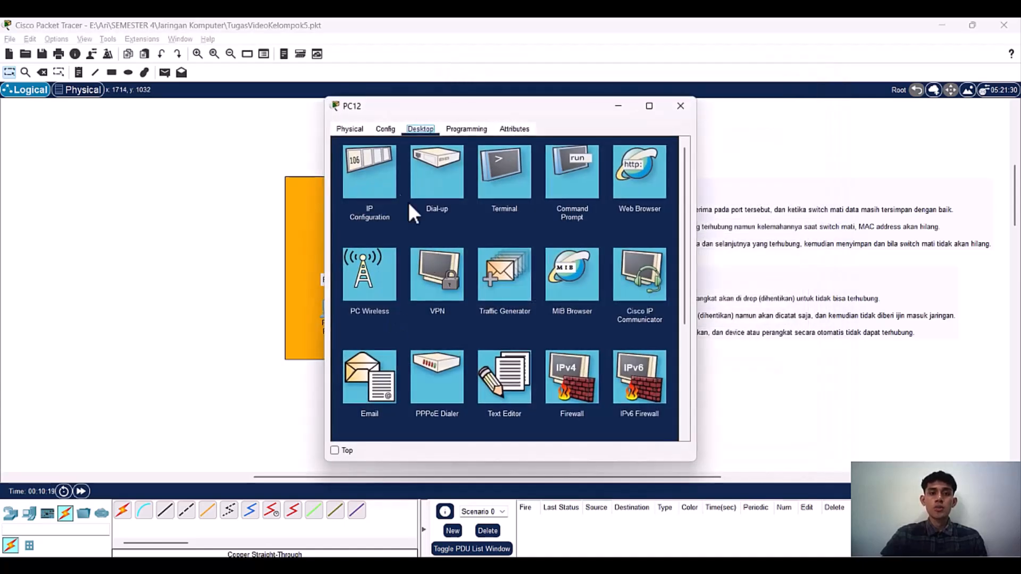
click(384, 184)
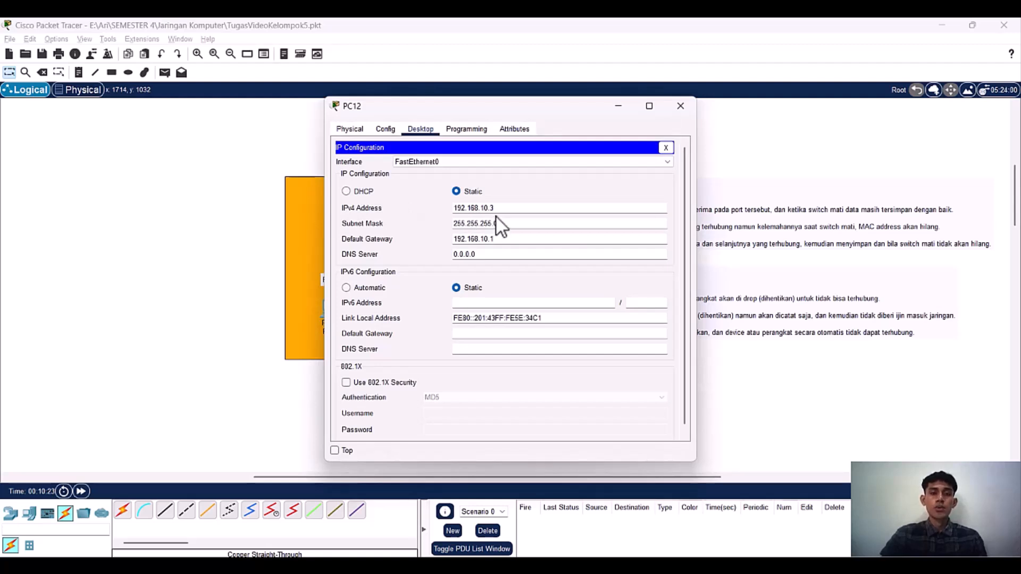
drag(505, 241, 430, 244)
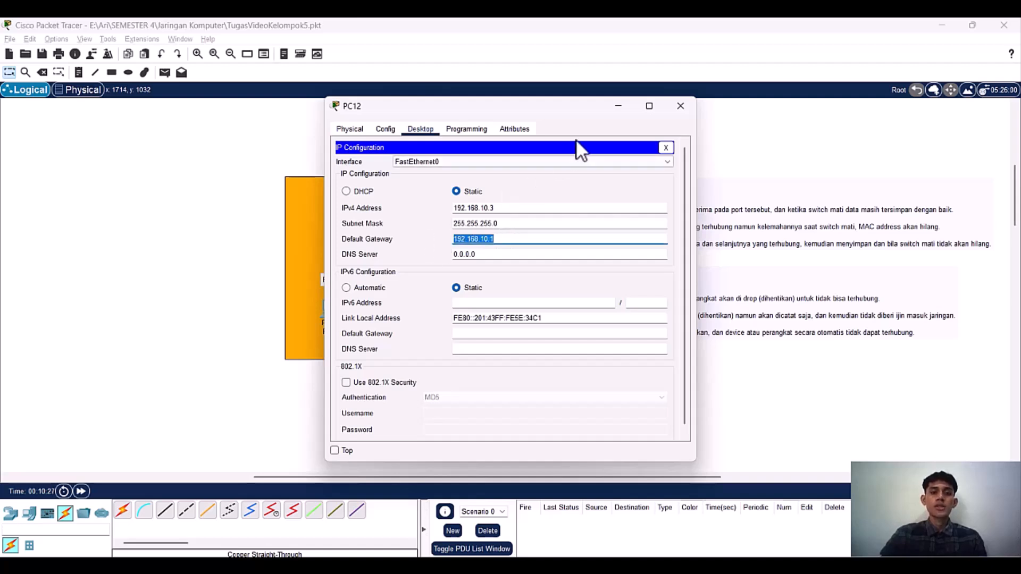
click(681, 107)
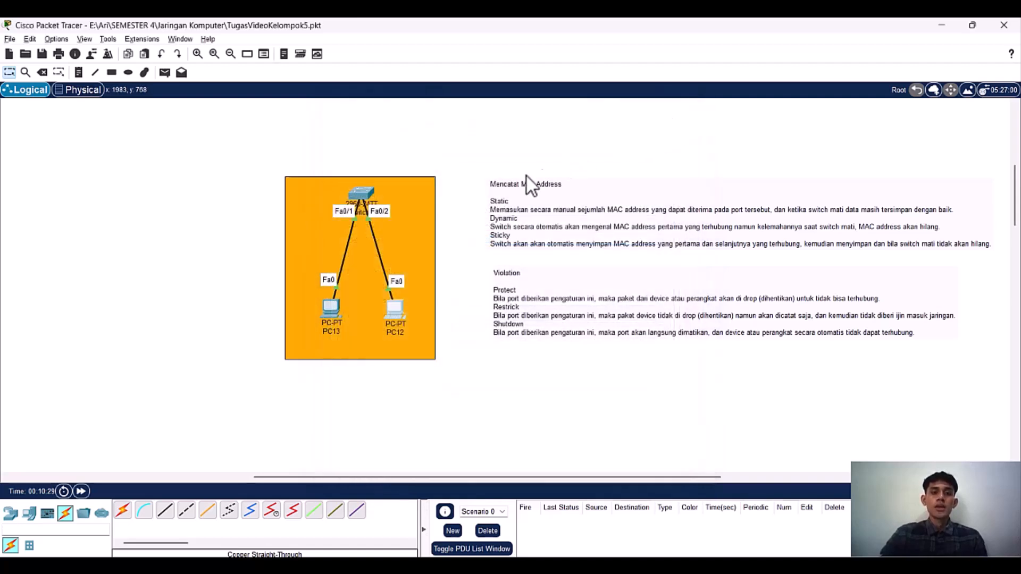
Step: Open the command line of the switch linking PC13 and PC12 and enter privileged mode with enable
click(363, 190)
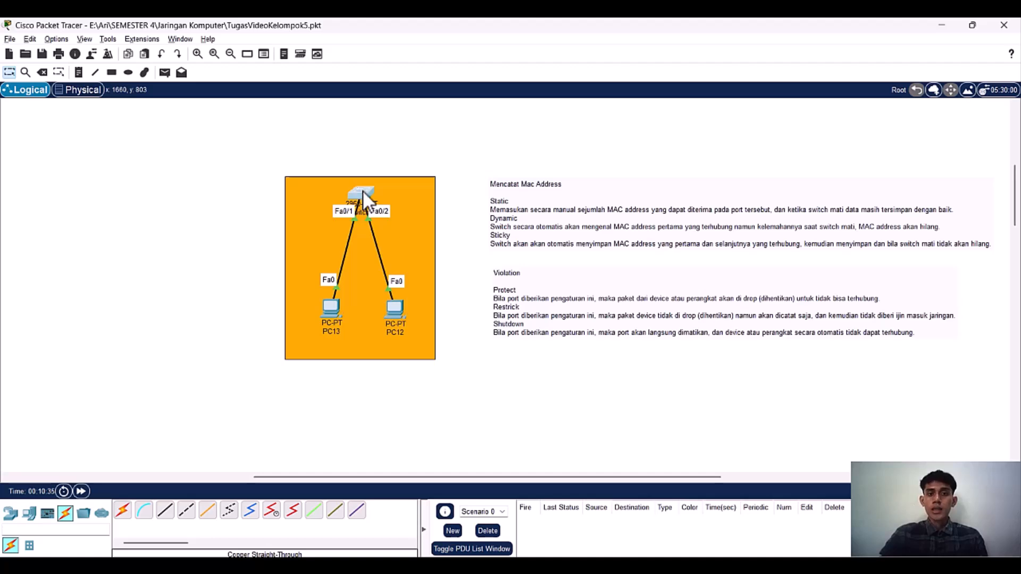
drag(560, 112, 680, 94)
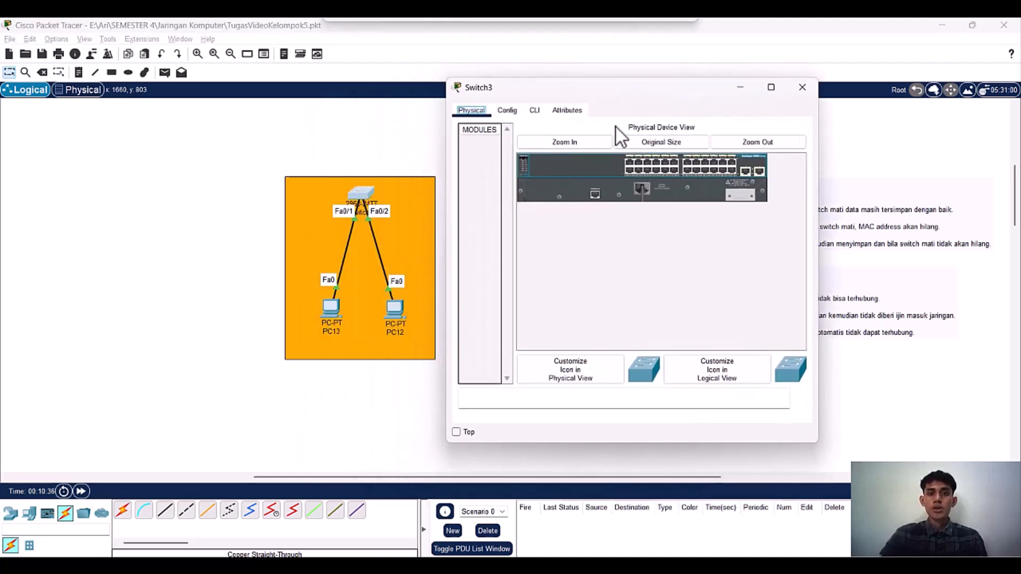
click(534, 110)
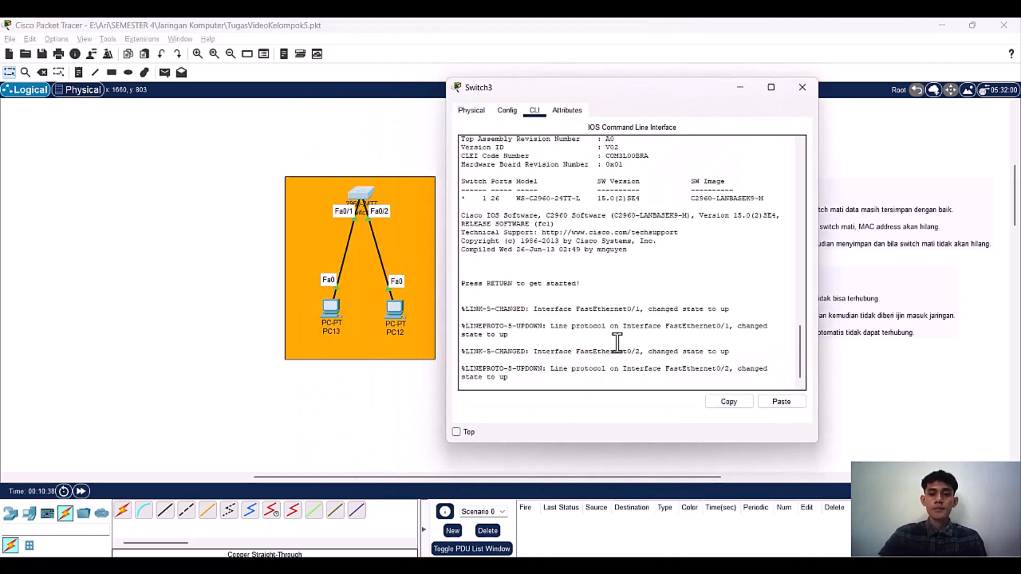
text(en)
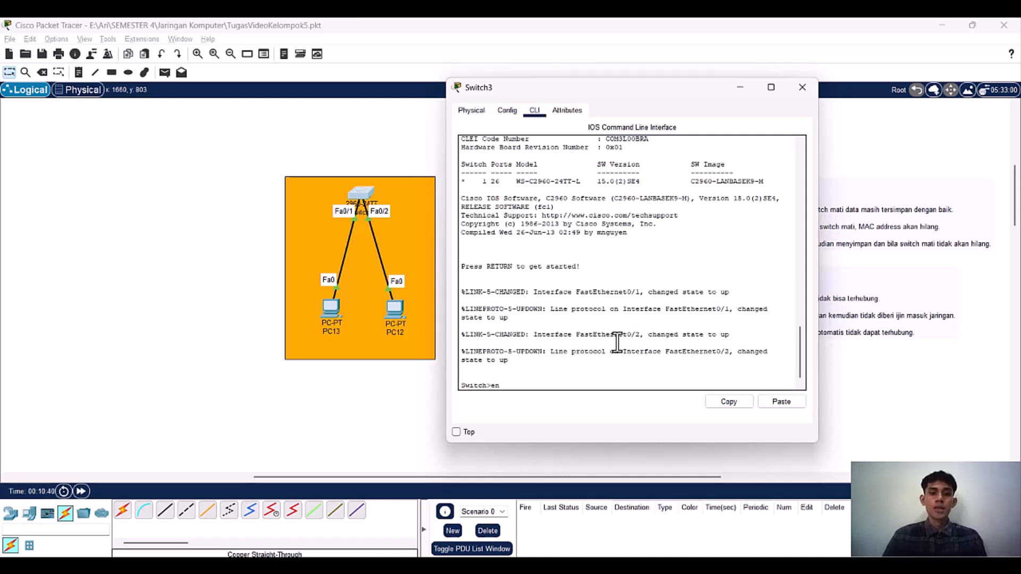
text(ab)
key(Tab)
key(Return)
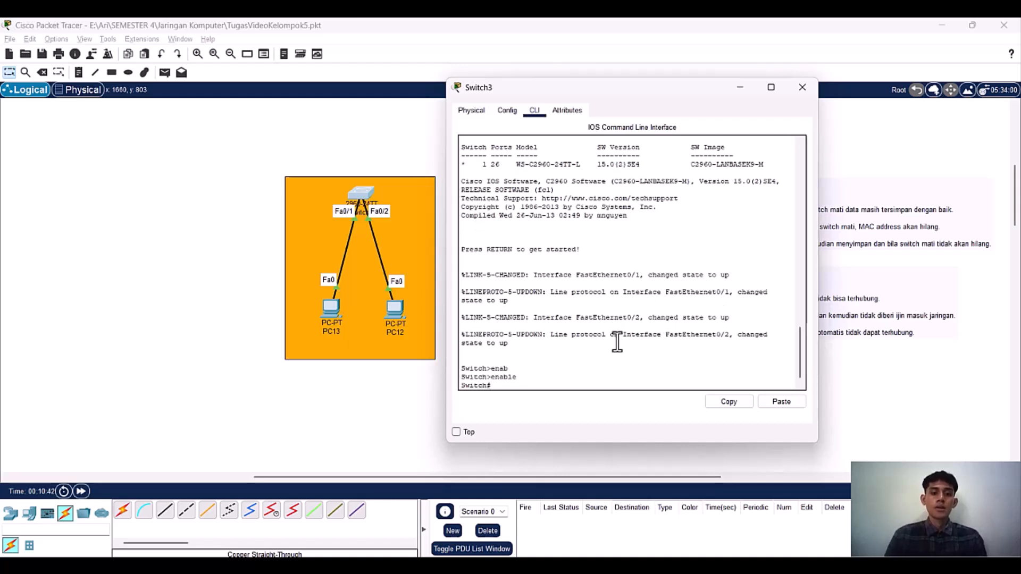
Step: Enter global configuration mode on Switch3 with configure terminal
text(con)
key(Tab)
text(f)
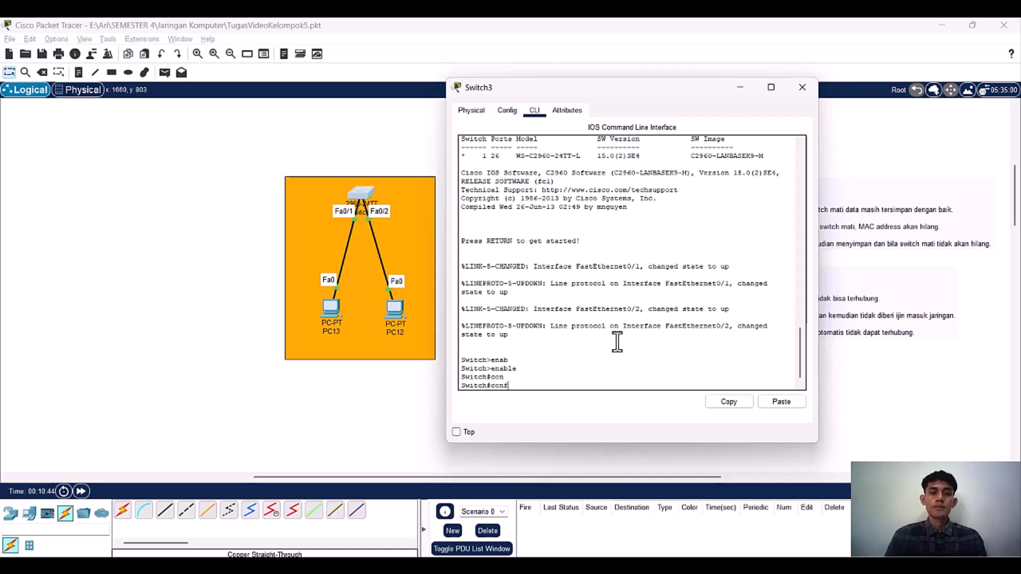
key(Tab)
text(te)
key(Tab)
key(Return)
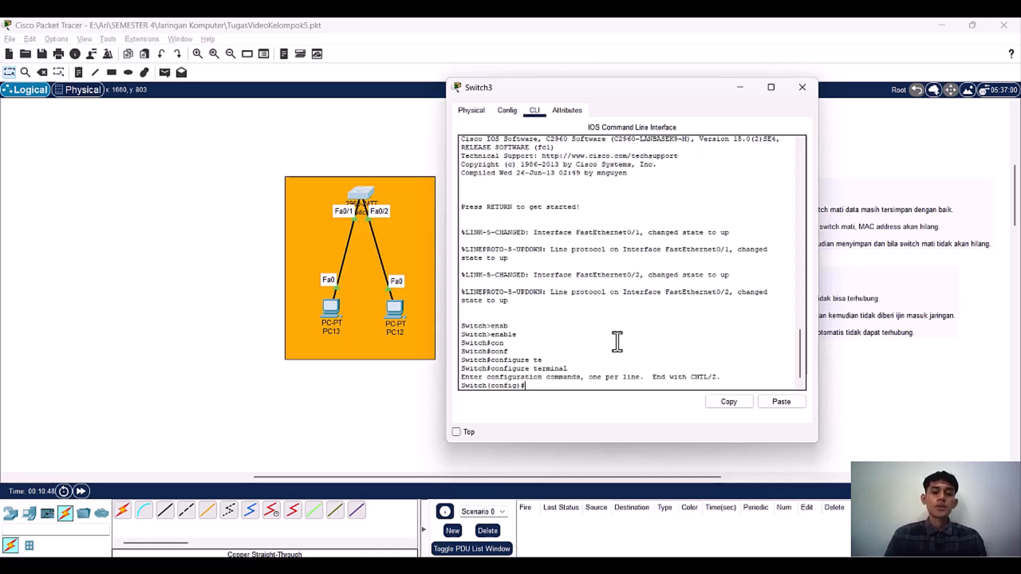
Step: Enter interface configuration mode for fa0/1 on Switch3
text(int)
key(Tab)
text(fa0/1)
key(Return)
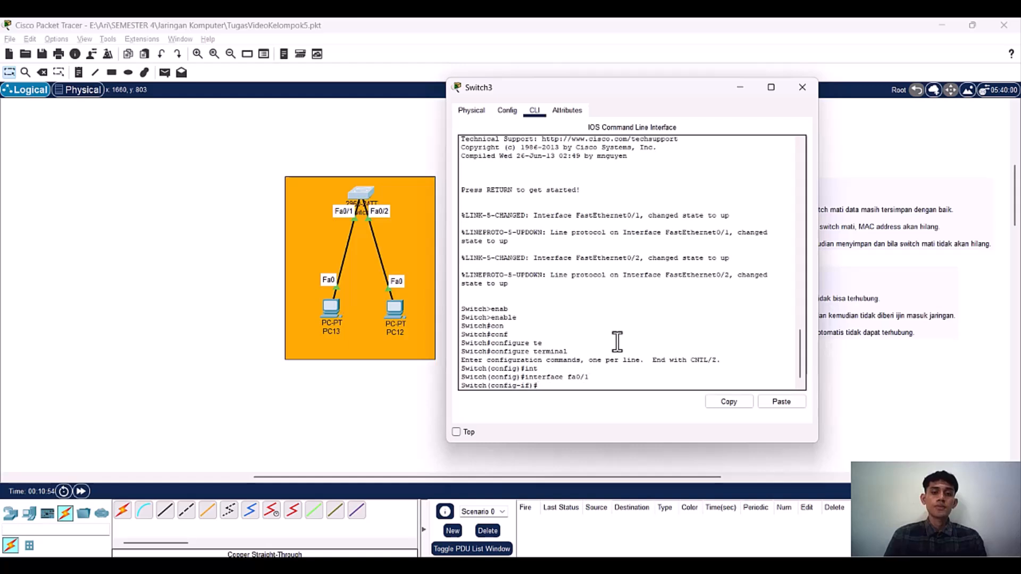
Step: Set interface fa0/1 to access mode with switch mode access
text(sw)
key(Tab)
text(itch)
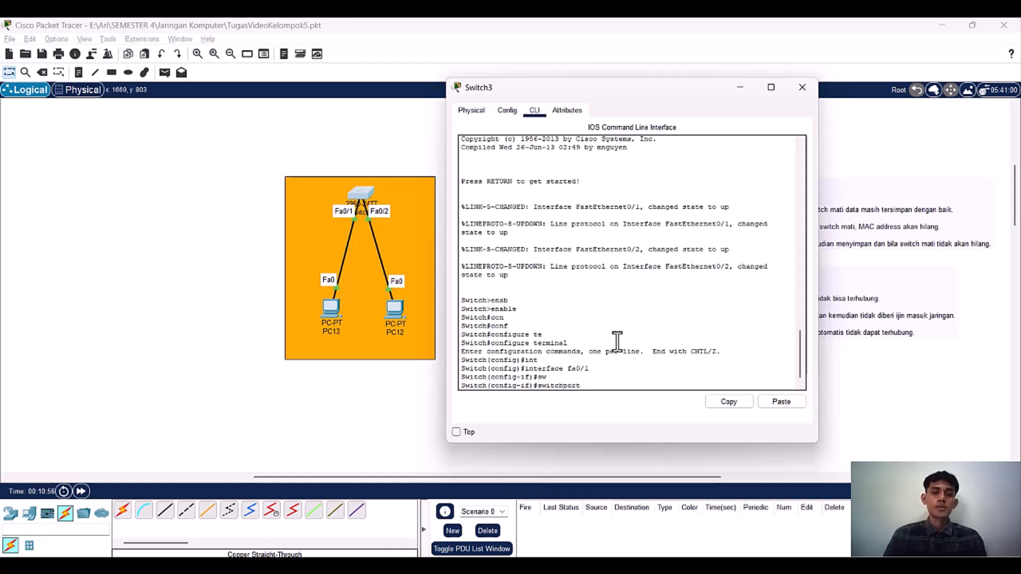
text( mo)
key(Tab)
text(acc)
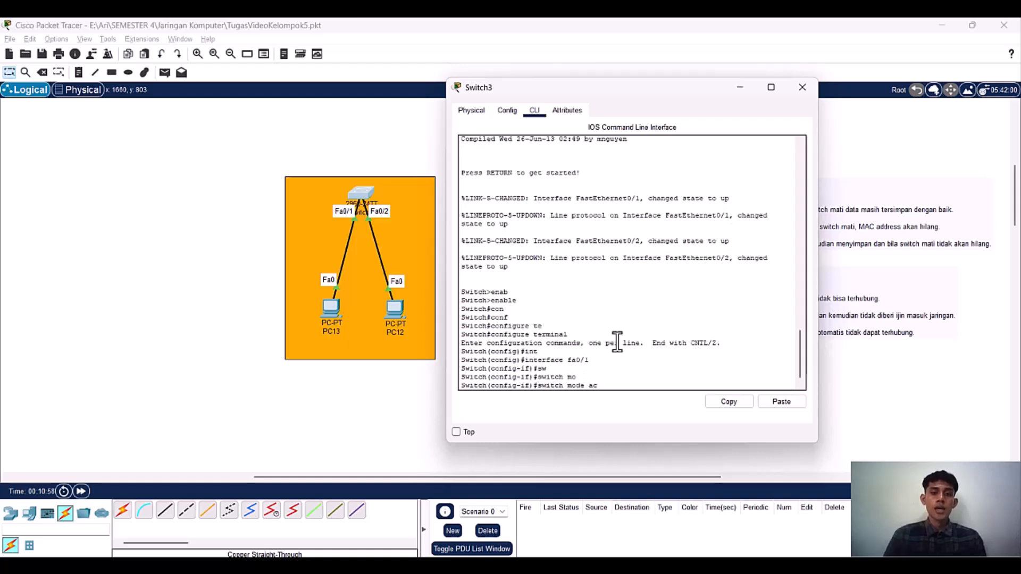
key(Tab)
key(Return)
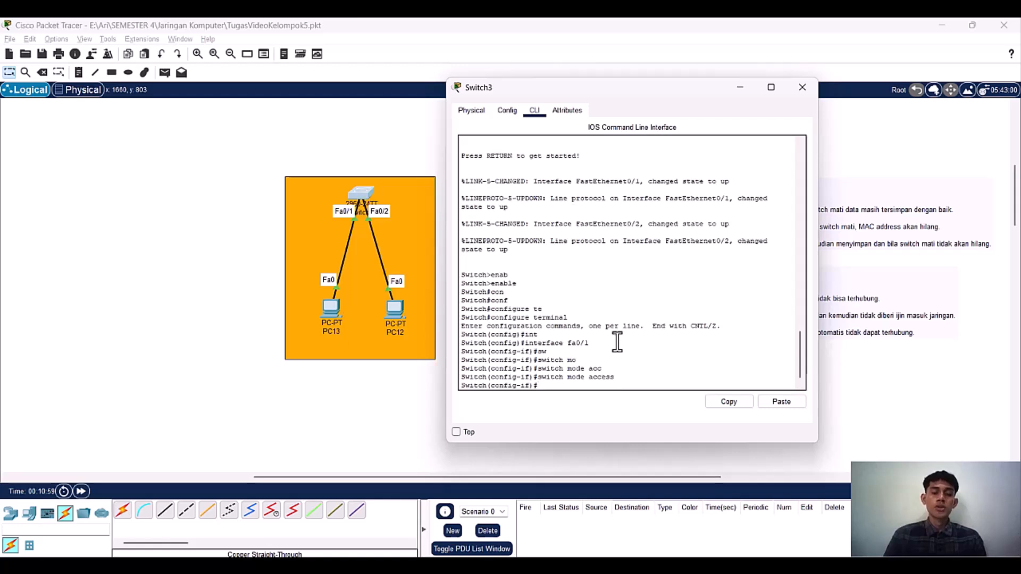
Step: Enable port security on interface fa0/1 with the switch port-security command
text(swi)
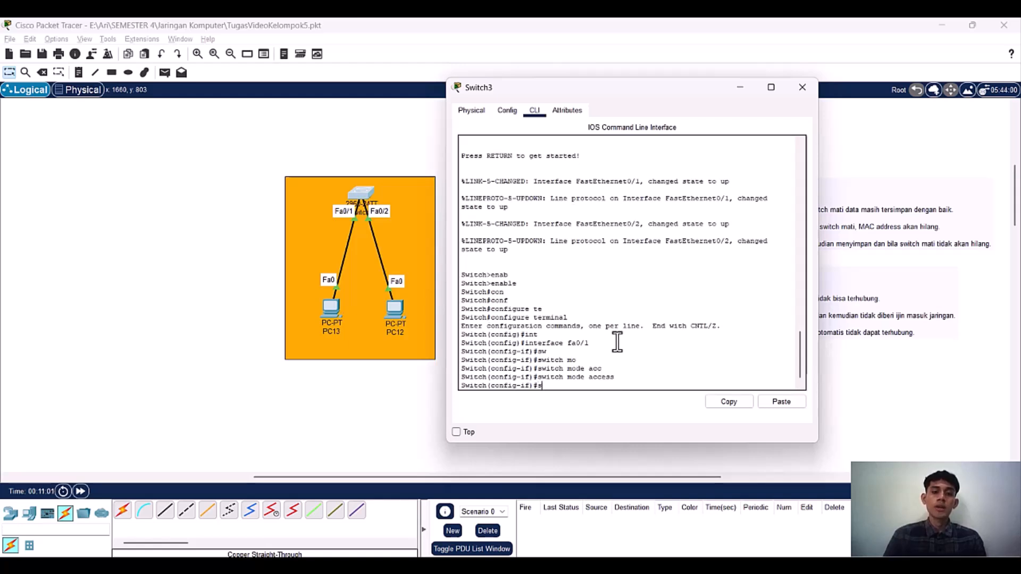
key(Tab)
key(BackSpace)
key(BackSpace)
key(BackSpace)
text(por)
key(Tab)
key(Return)
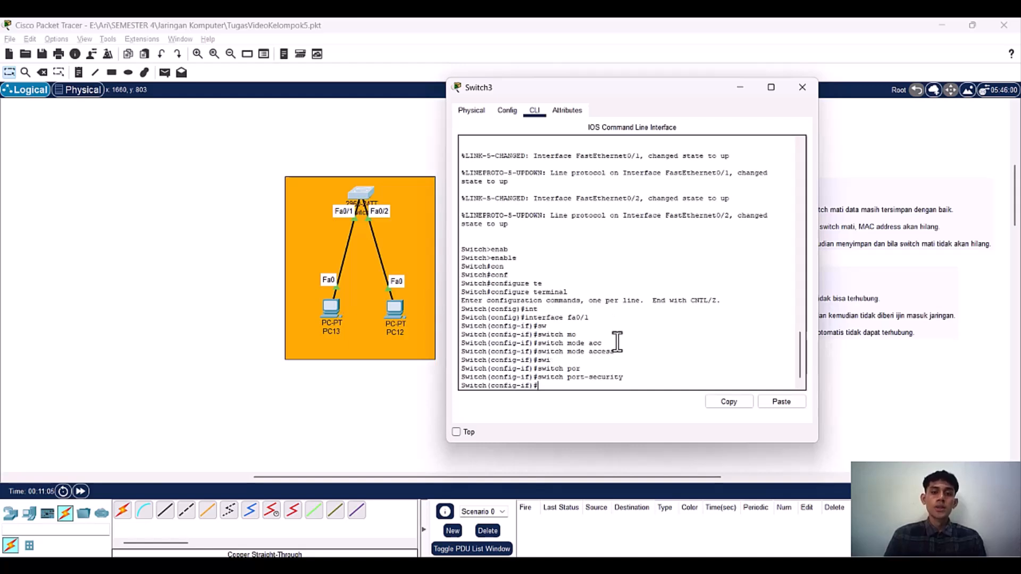
Step: Write switch port-security mac-address for fa0/1 without running it, leaving the address open
key(Up)
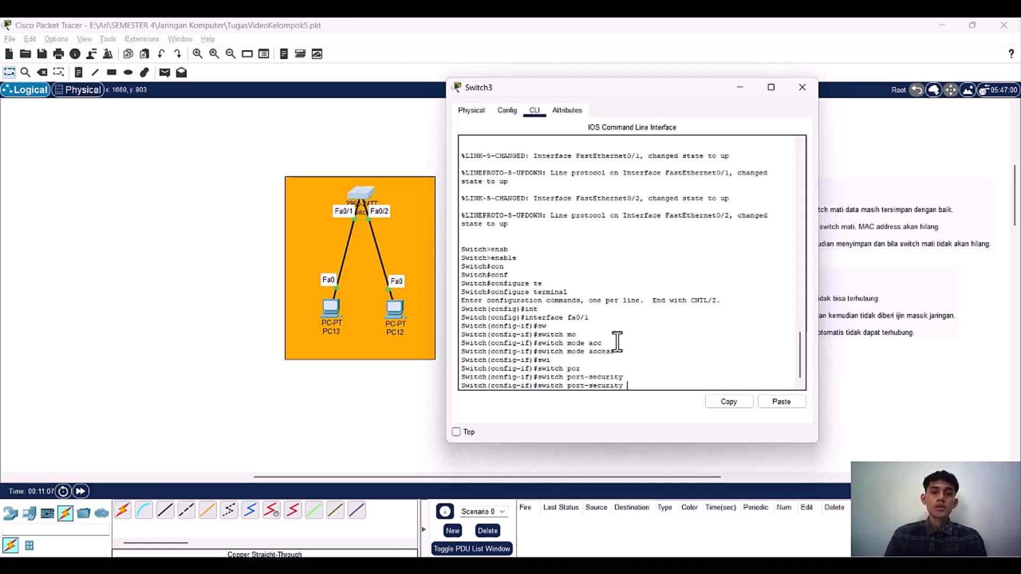
text(ma)
key(Tab)
text(c)
key(Tab)
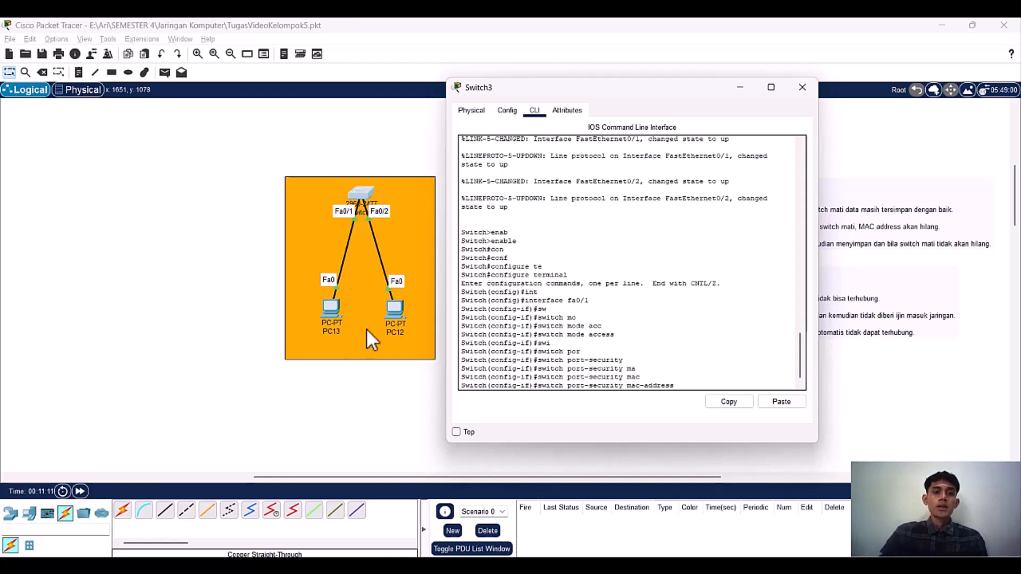
Step: Copy the MAC address from PC13's FastEthernet0 settings and close the PC13 window
click(331, 307)
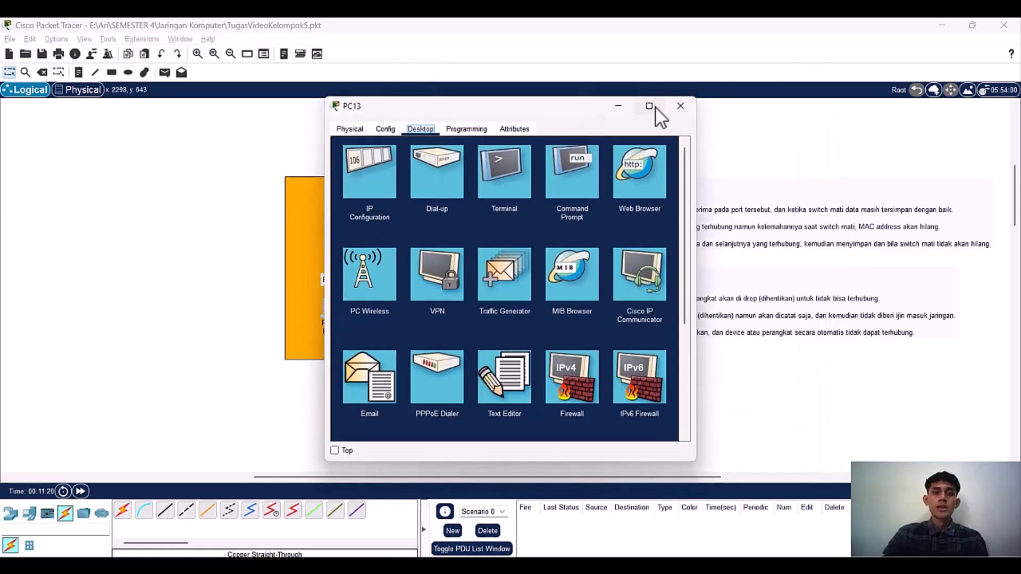
click(618, 107)
click(329, 314)
drag(560, 118, 691, 105)
click(521, 115)
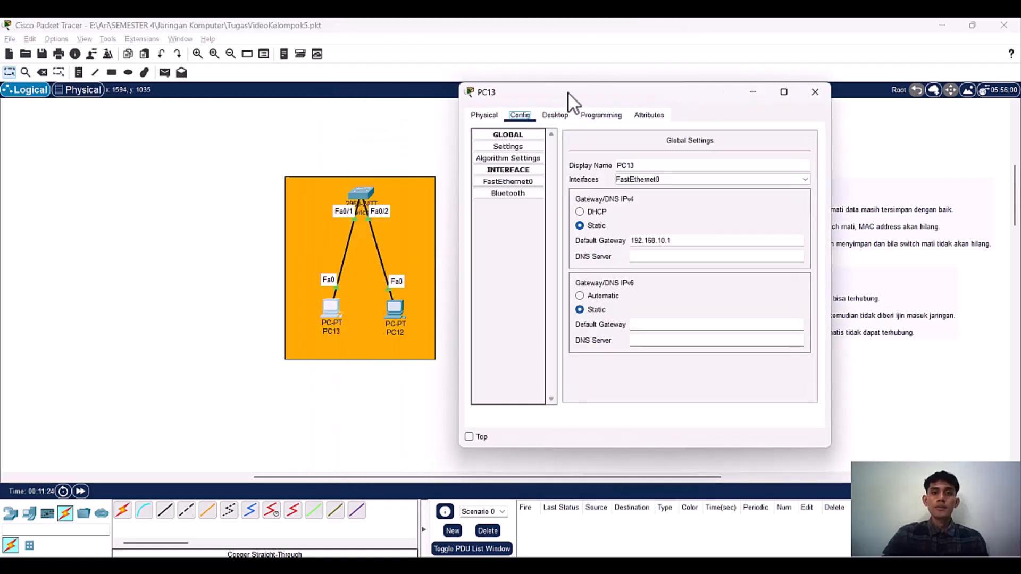
drag(568, 93, 640, 105)
click(574, 195)
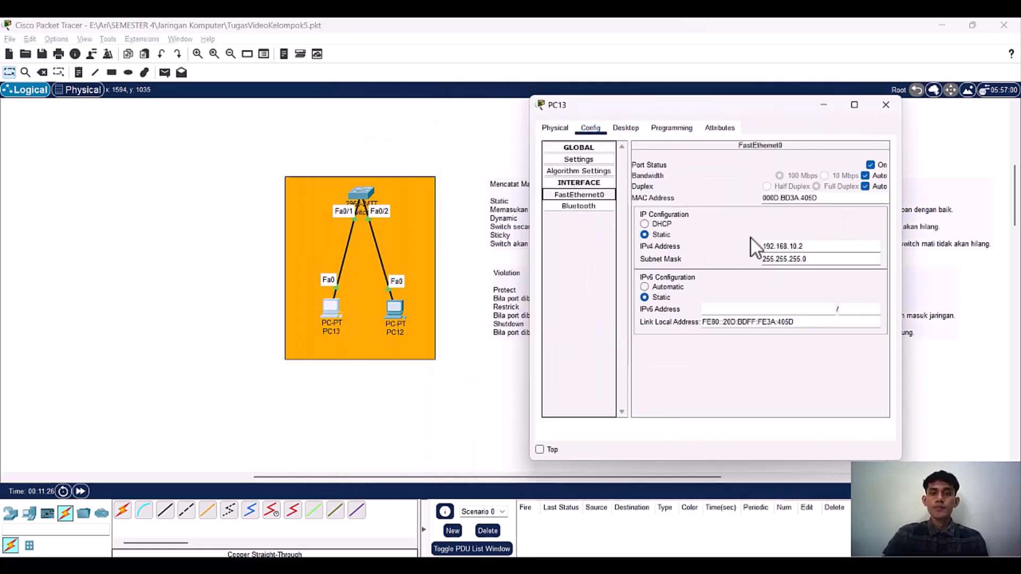
click(835, 199)
drag(835, 199, 748, 201)
key(ctrl+c)
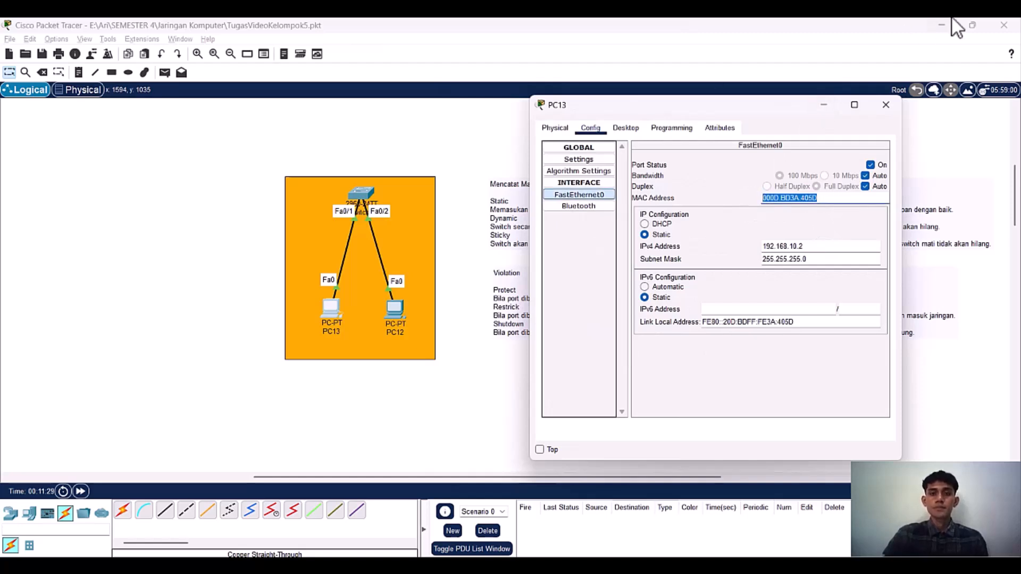
click(885, 105)
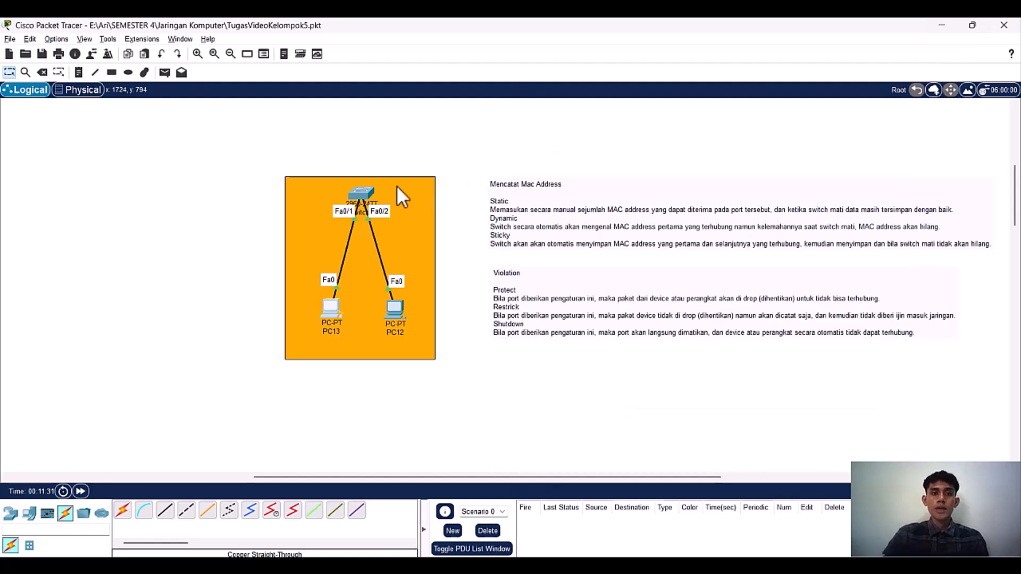
Step: Return to Switch3's command line, complete the mac-address command with the copied address 000D.BD3A.405D and run it
click(361, 193)
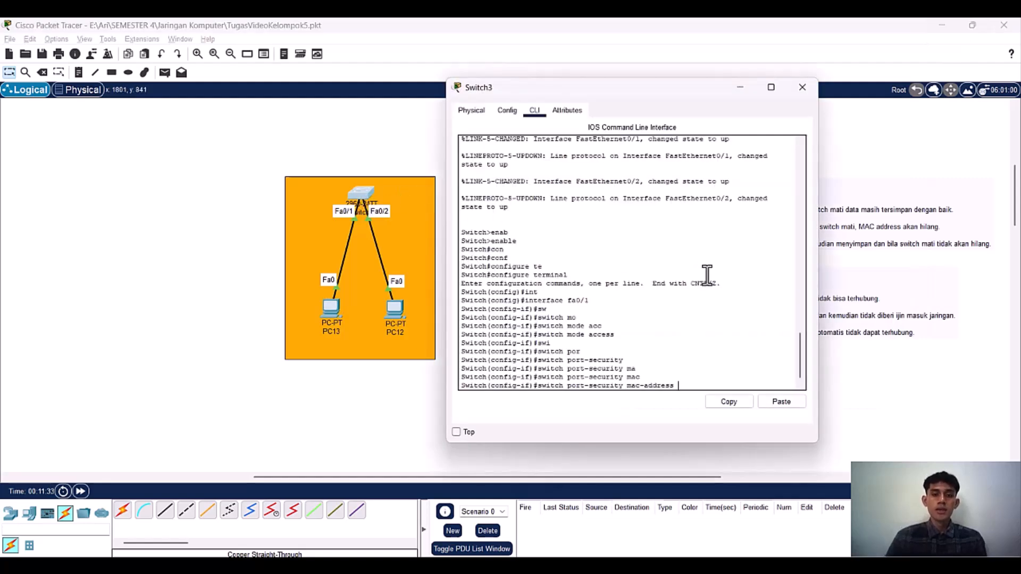
click(780, 401)
key(Return)
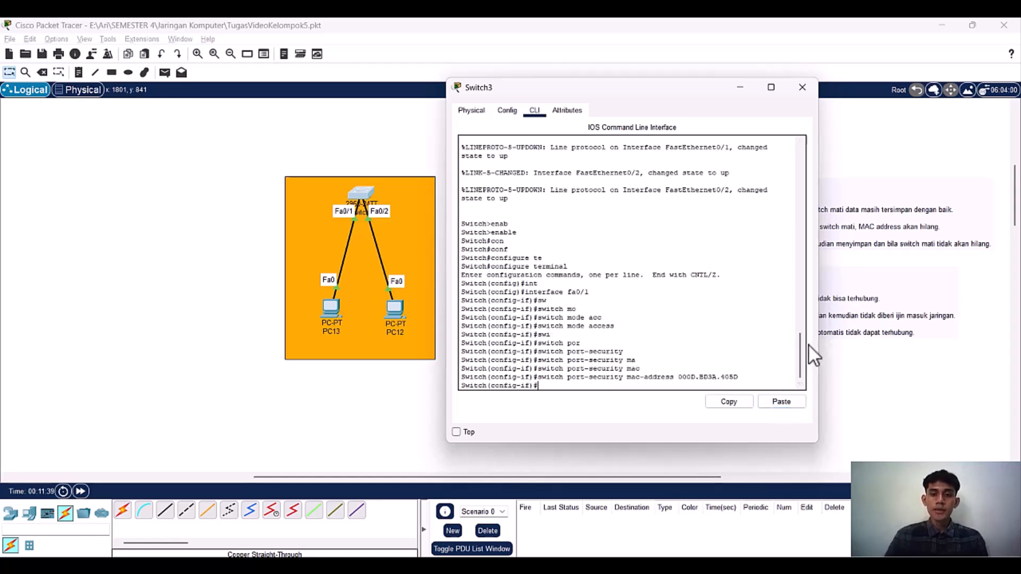
Step: Consult the violation mode notes on the workspace and set fa0/1's port-security violation mode to shutdown
text(swi)
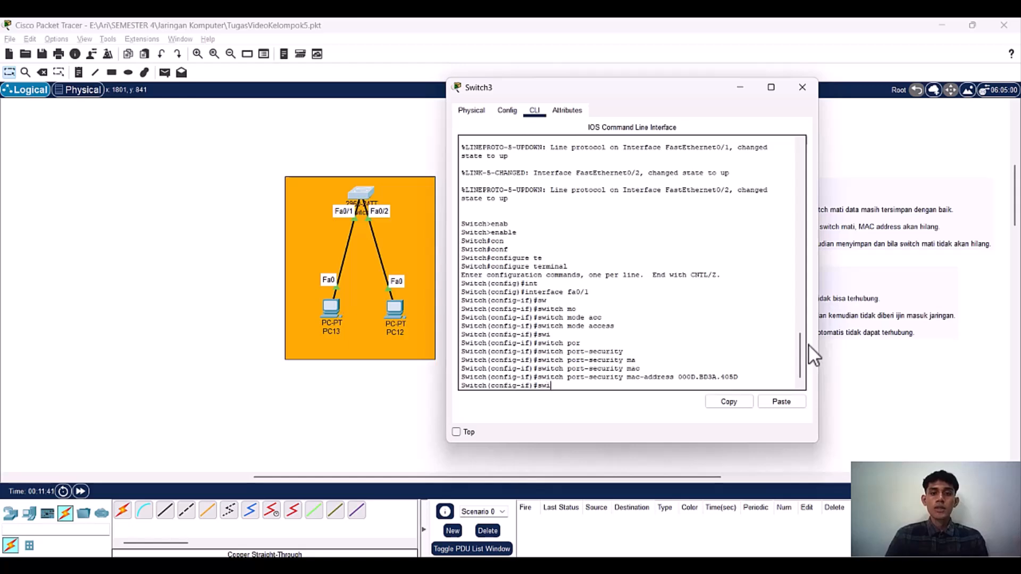
key(Tab)
key(BackSpace)
key(BackSpace)
key(BackSpace)
key(BackSpace)
key(BackSpace)
text(por)
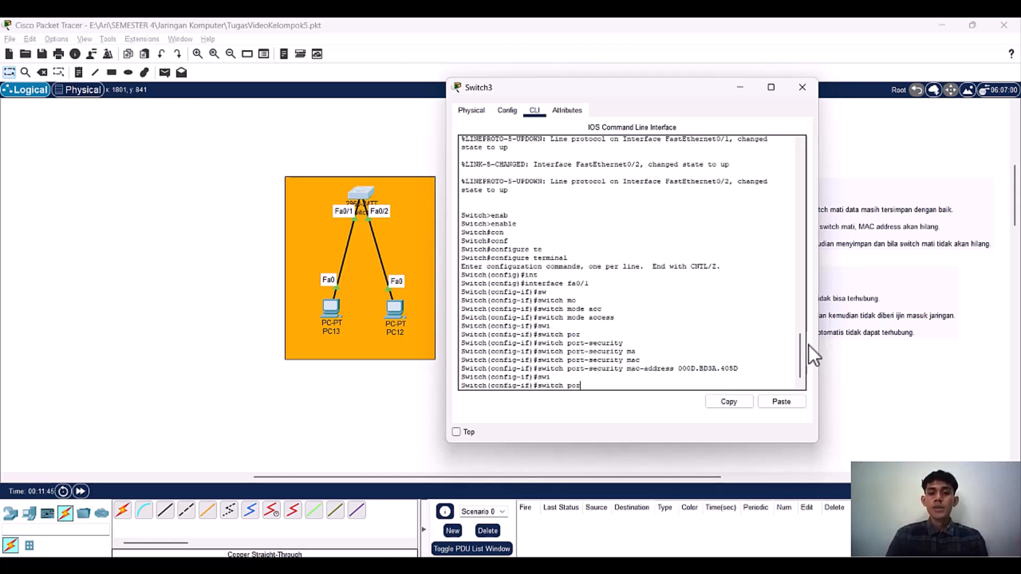
text(t-se)
key(Tab)
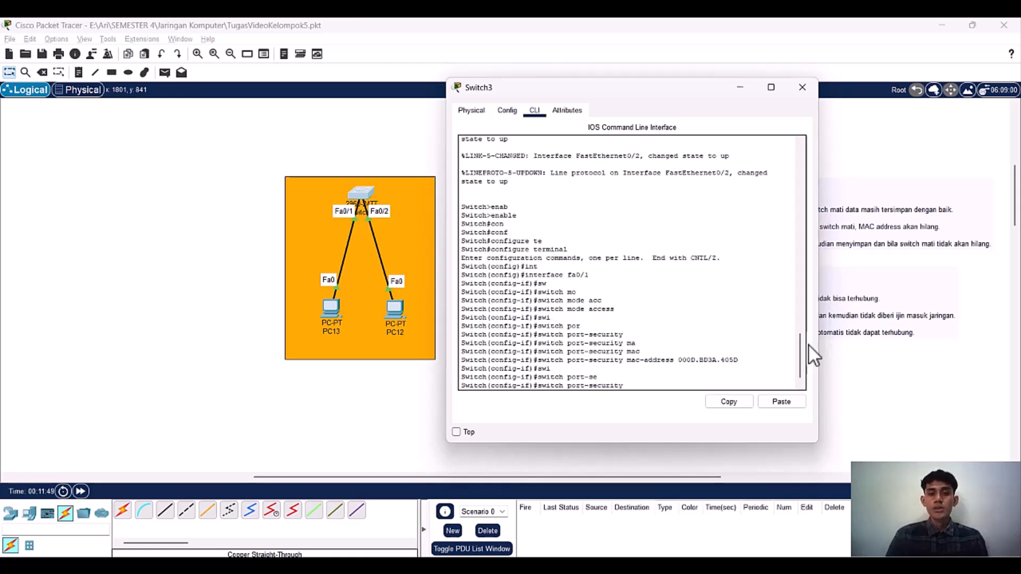
text(viola)
key(Tab)
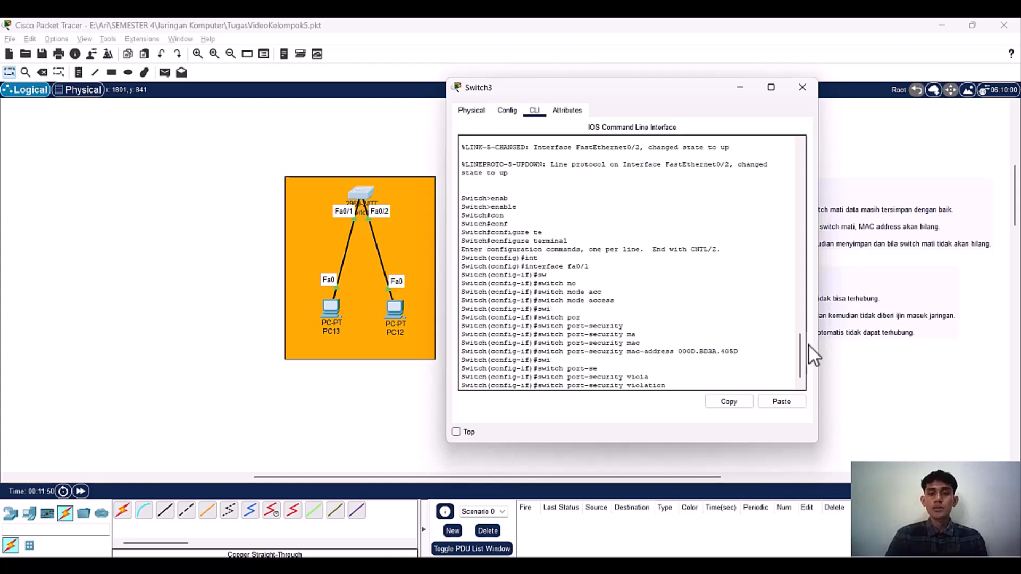
drag(681, 93, 338, 94)
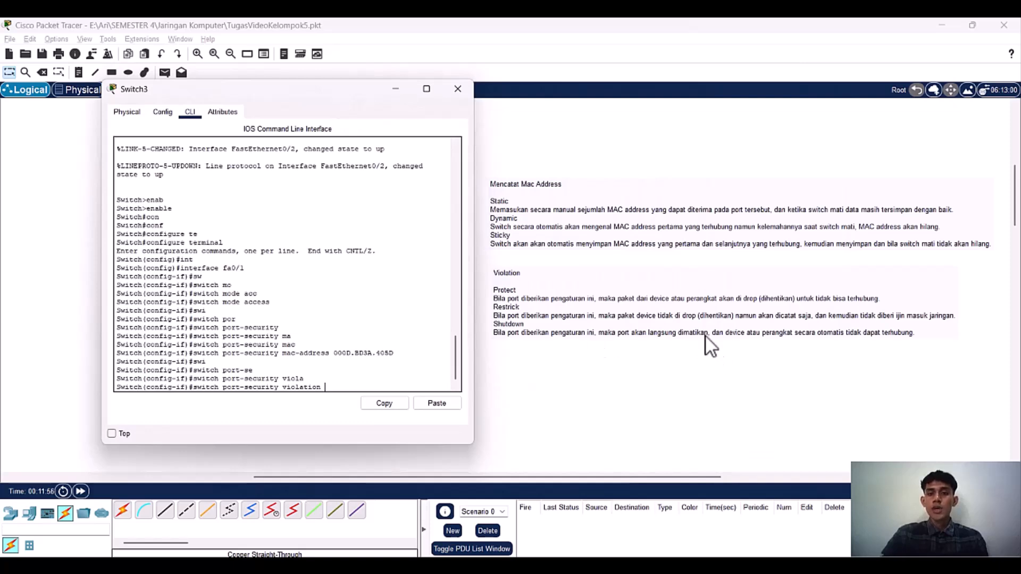
drag(280, 93, 675, 103)
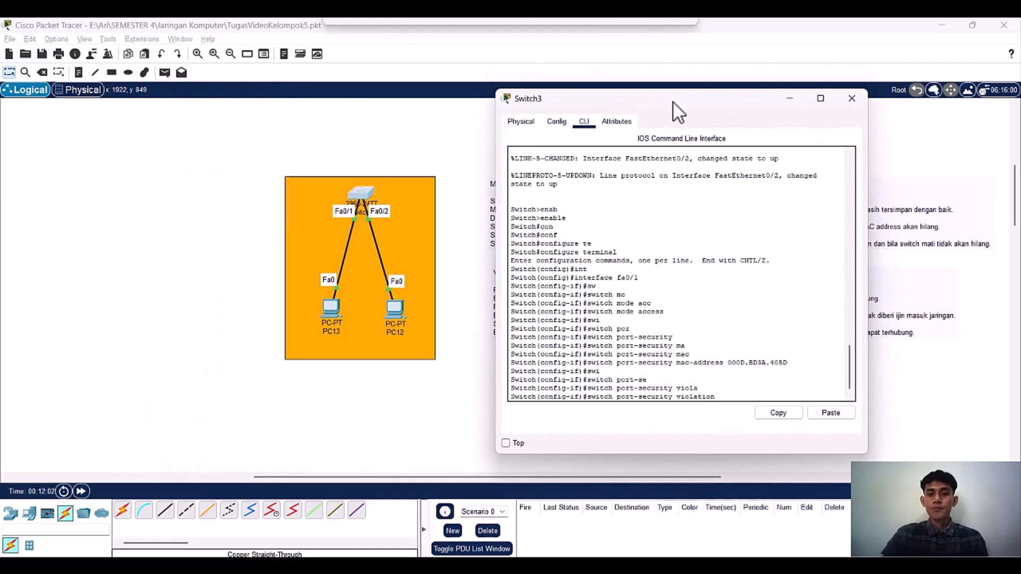
text(shu)
key(Tab)
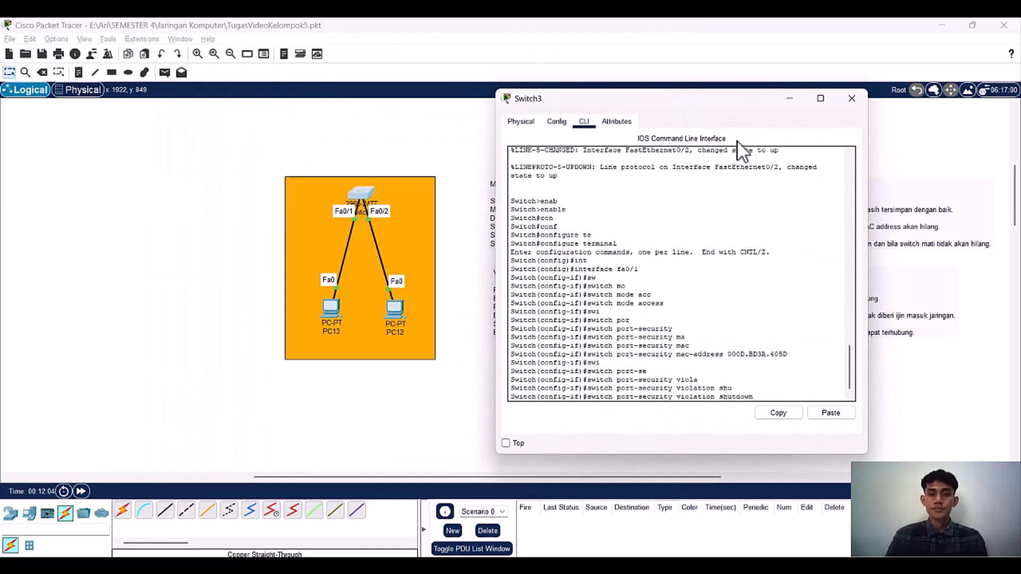
key(Return)
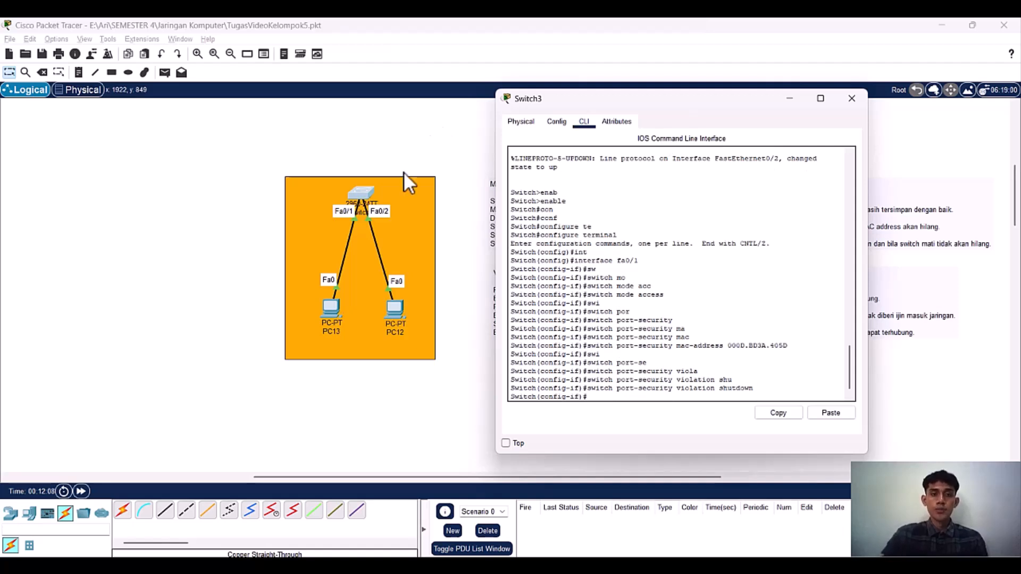
Step: Exit fa0/1's configuration and enter interface configuration mode for fa0/2
text(exit)
key(Return)
text(int)
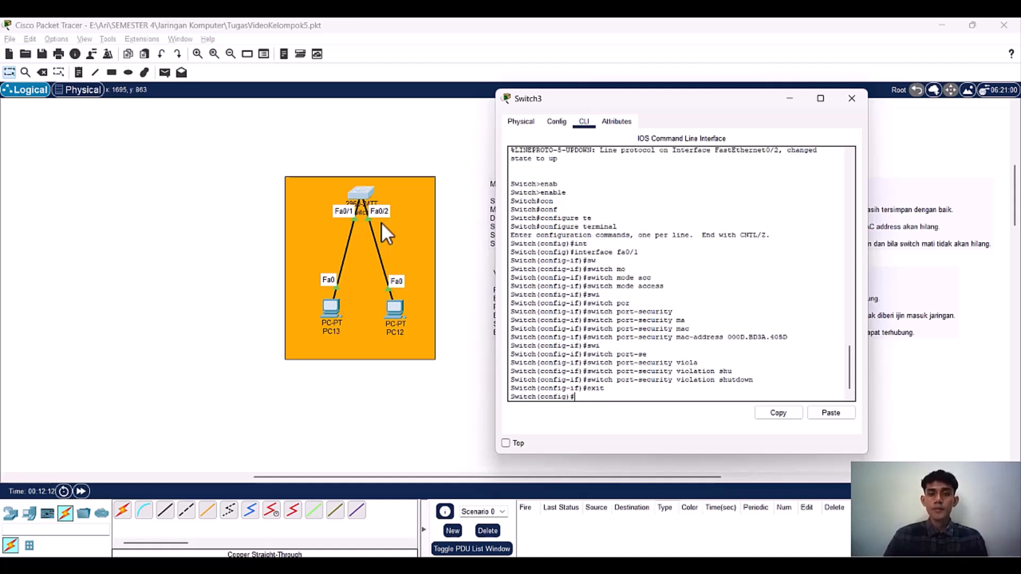
key(Tab)
text(fa0)
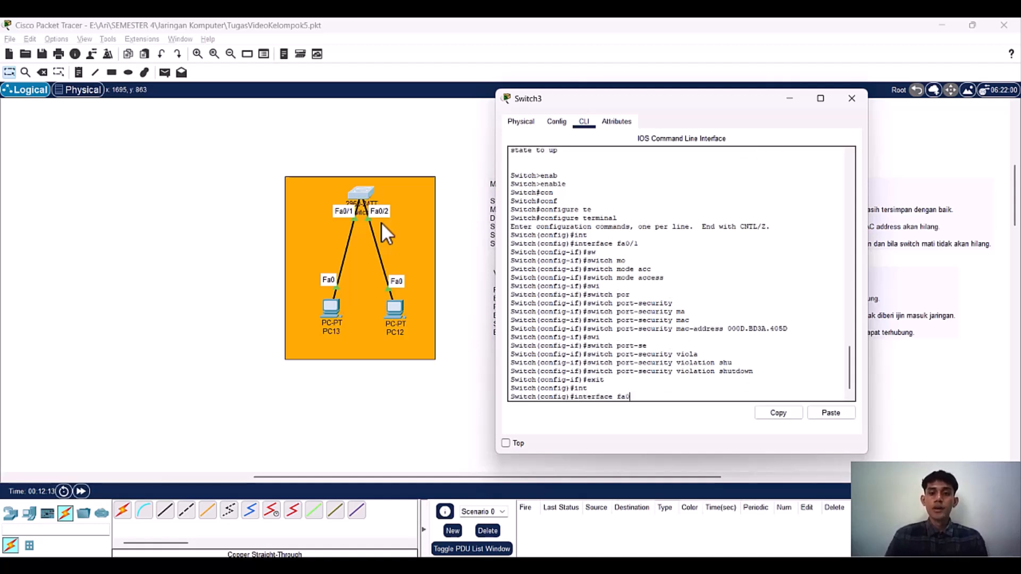
text(/2)
key(Return)
Step: Set interface fa0/2 to access mode with switch mode access
text(swi)
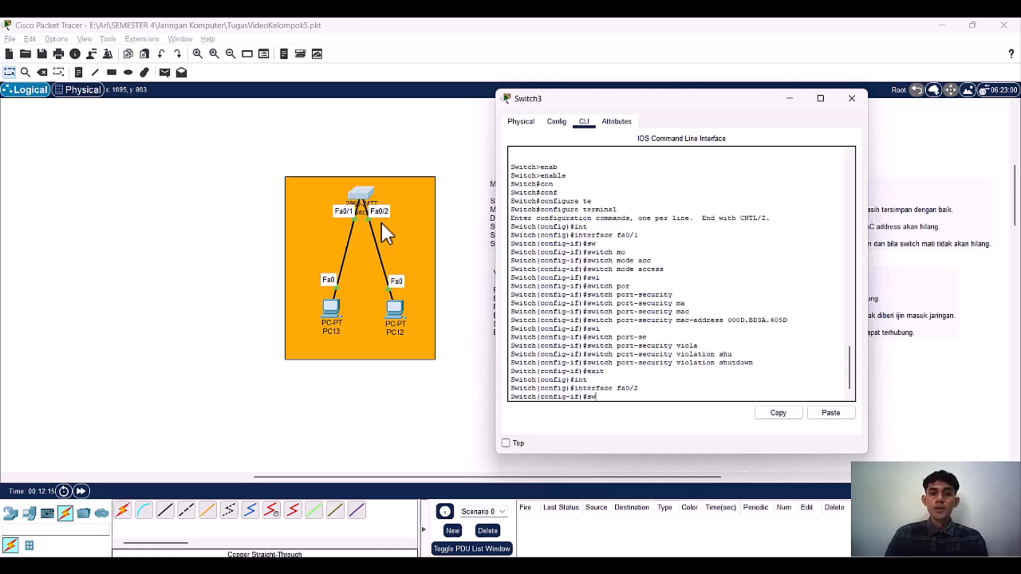
key(Tab)
key(BackSpace)
key(BackSpace)
key(BackSpace)
key(BackSpace)
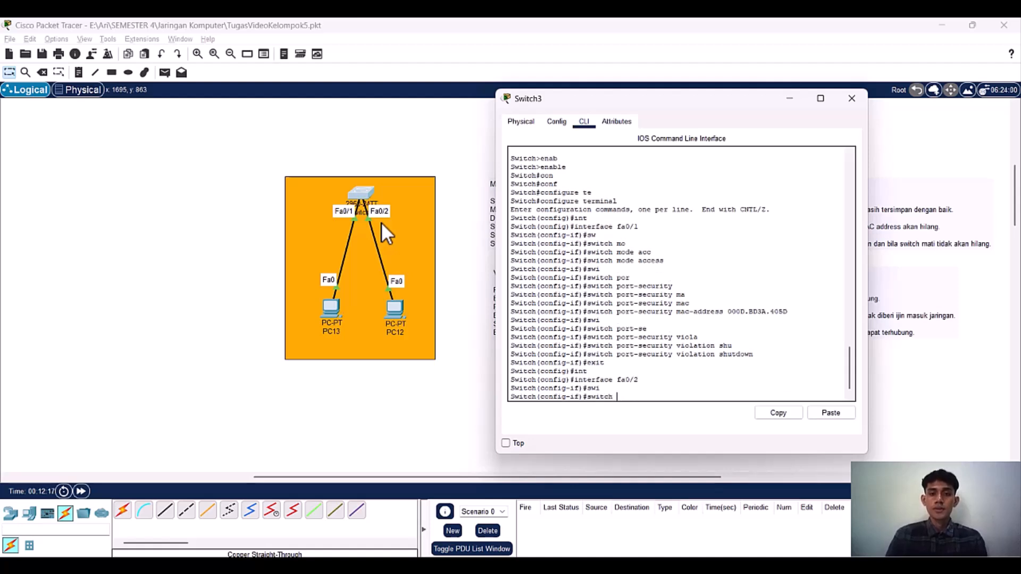
text(mo)
key(Tab)
text(acc)
key(Tab)
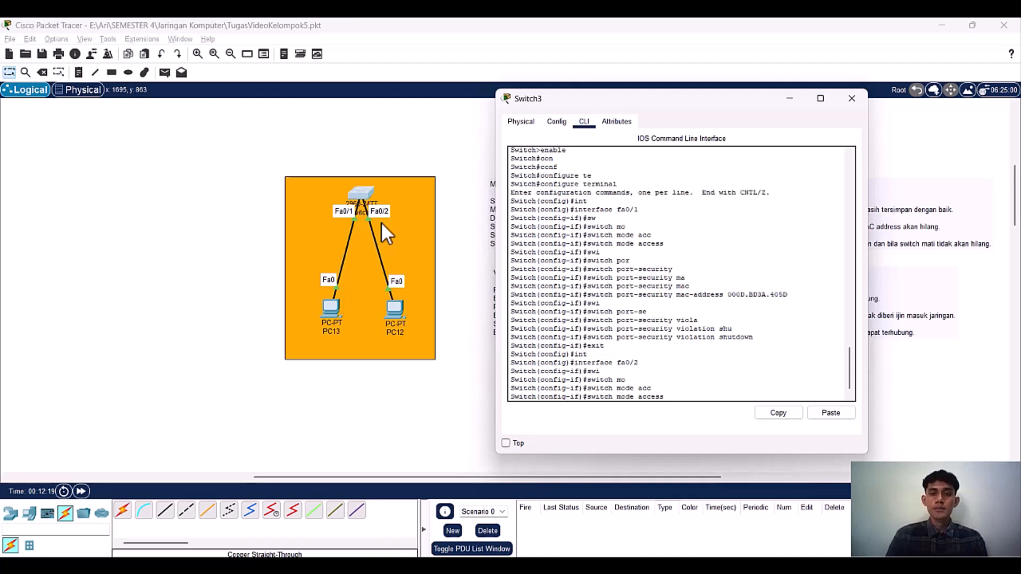
key(Return)
Step: Enable port security on interface fa0/2 with the switch port-security command
text(swi)
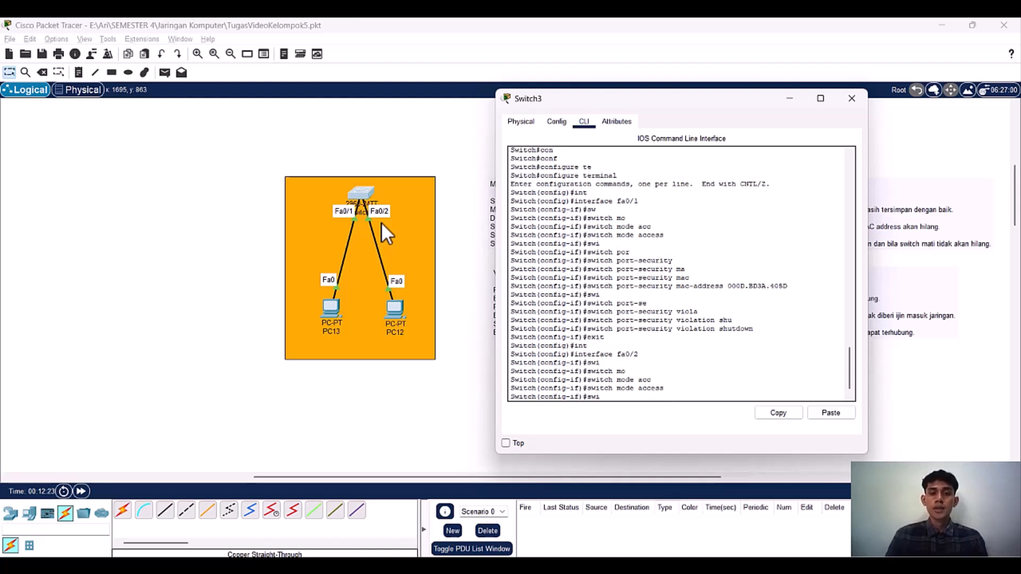
key(Tab)
key(BackSpace)
key(BackSpace)
key(BackSpace)
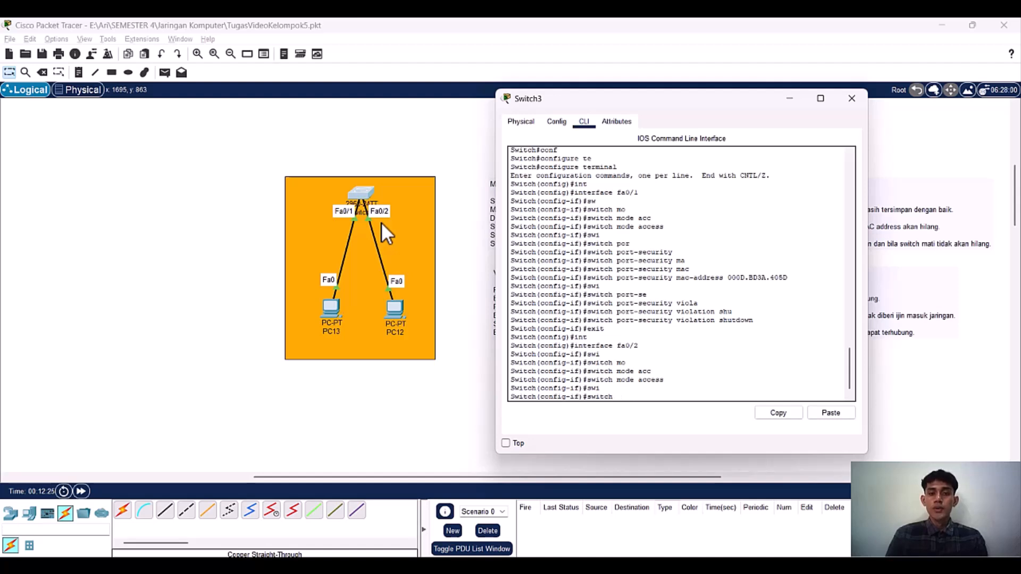
text(por)
key(Tab)
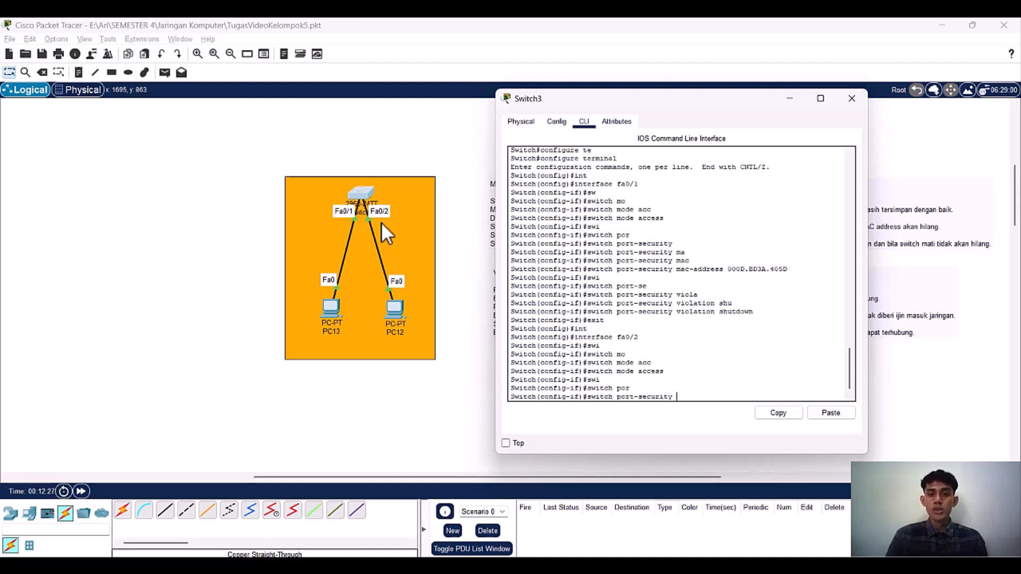
key(Return)
Step: Begin the static MAC address entry for interface fa0/2 with the command switch port-security mac-address
text(swi)
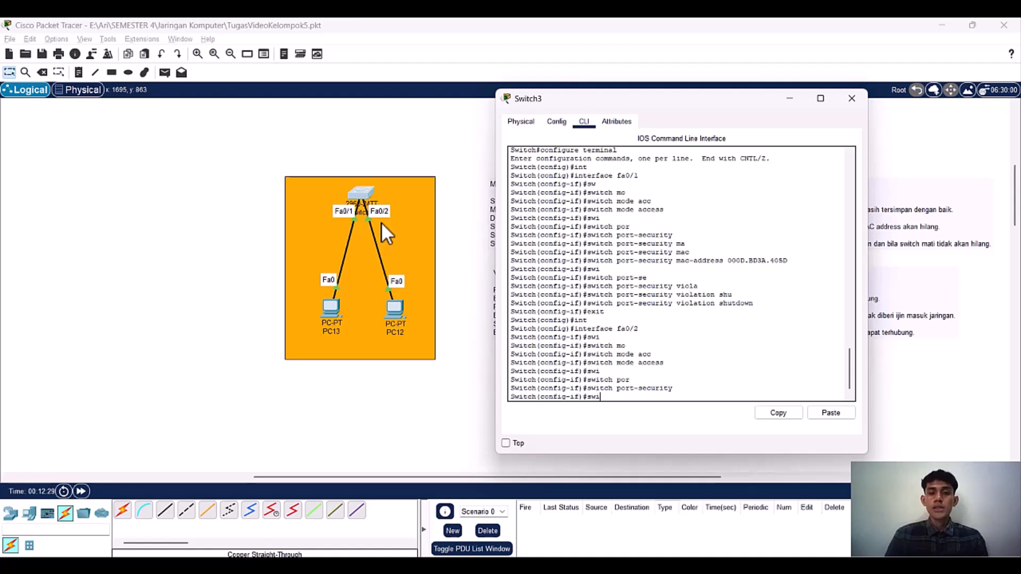
key(Tab)
key(BackSpace)
key(BackSpace)
key(BackSpace)
key(BackSpace)
text(port-security mac)
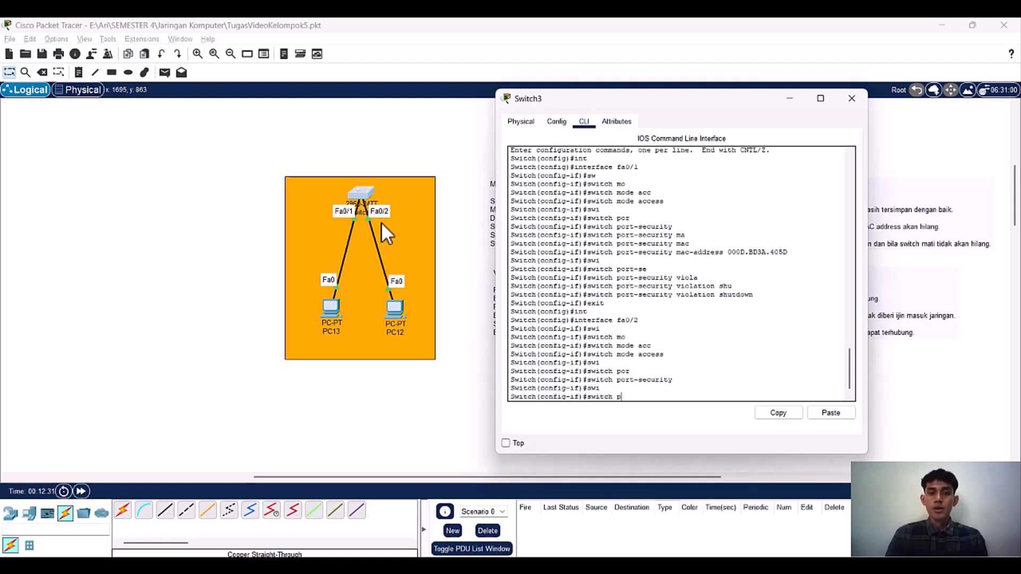
key(Tab)
text(ma)
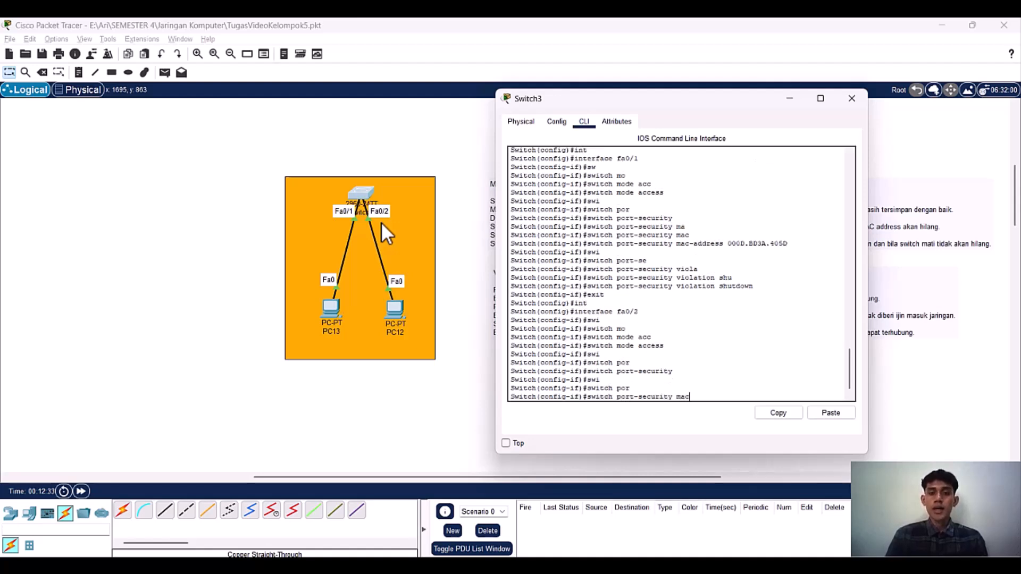
text(c)
key(Tab)
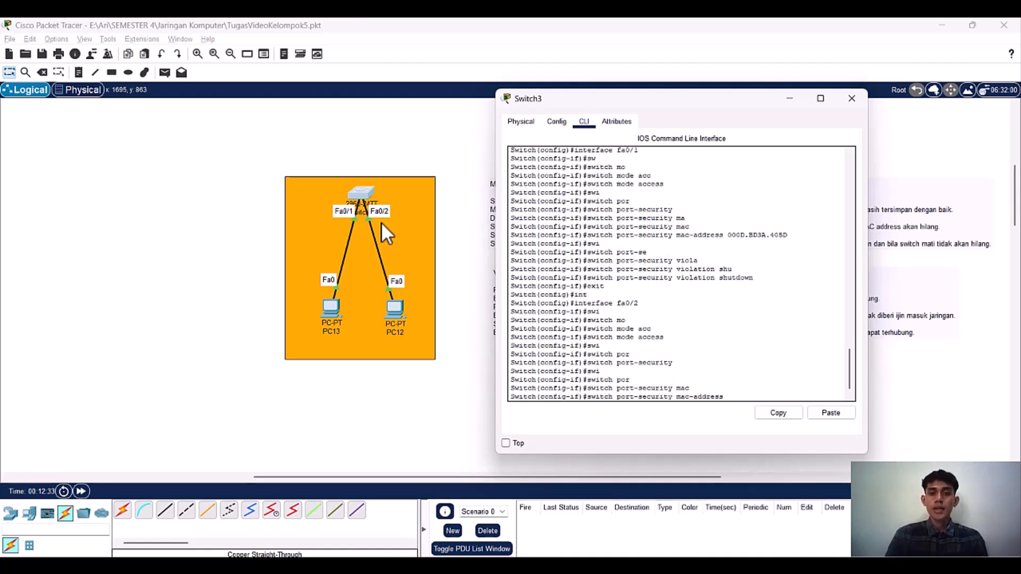
Step: Copy PC12's FastEthernet0 MAC address from its interface configuration and close the PC12 window
click(401, 307)
click(401, 307)
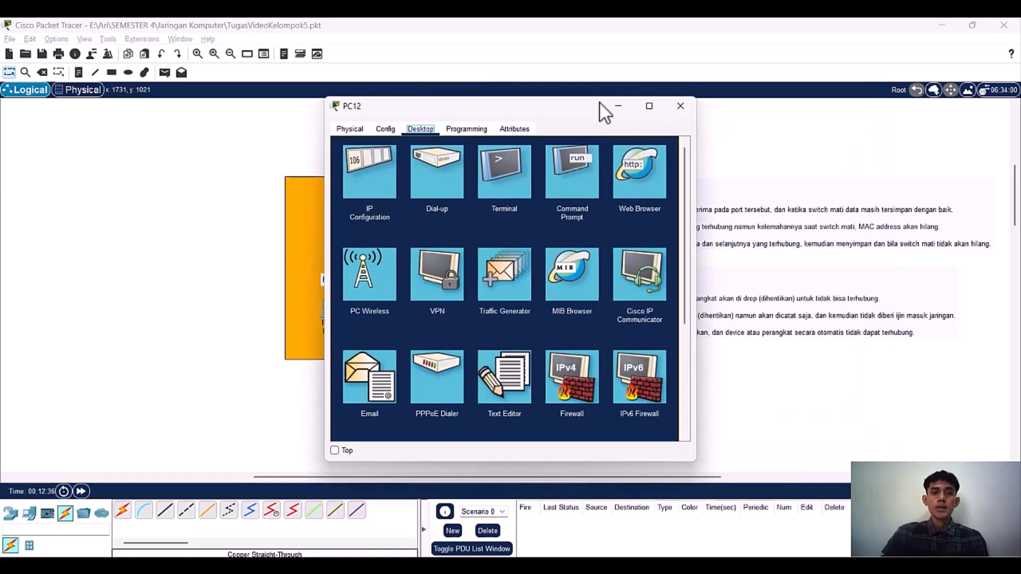
drag(568, 108, 751, 96)
click(582, 117)
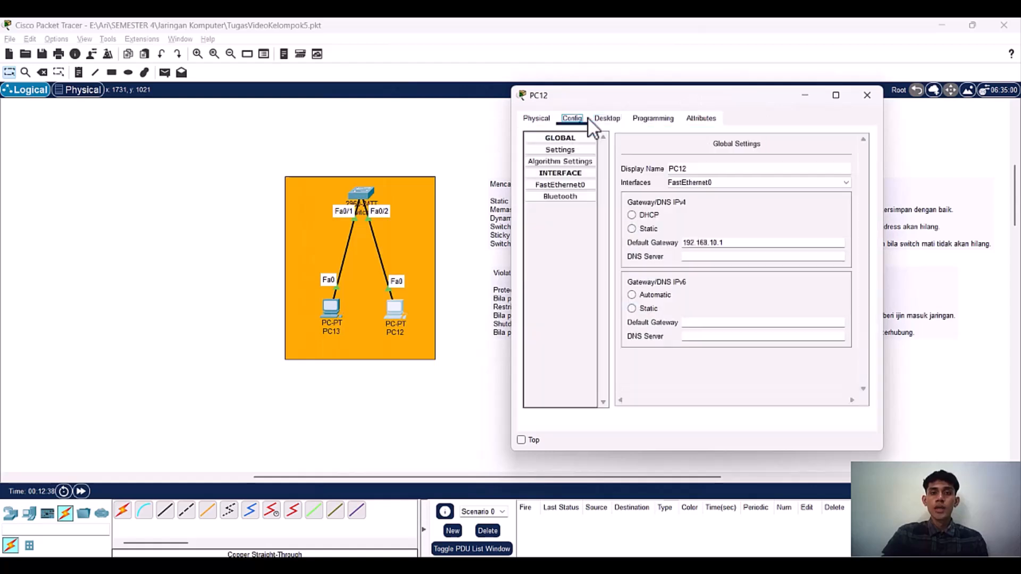
click(583, 183)
drag(802, 188, 732, 179)
key(ctrl+c)
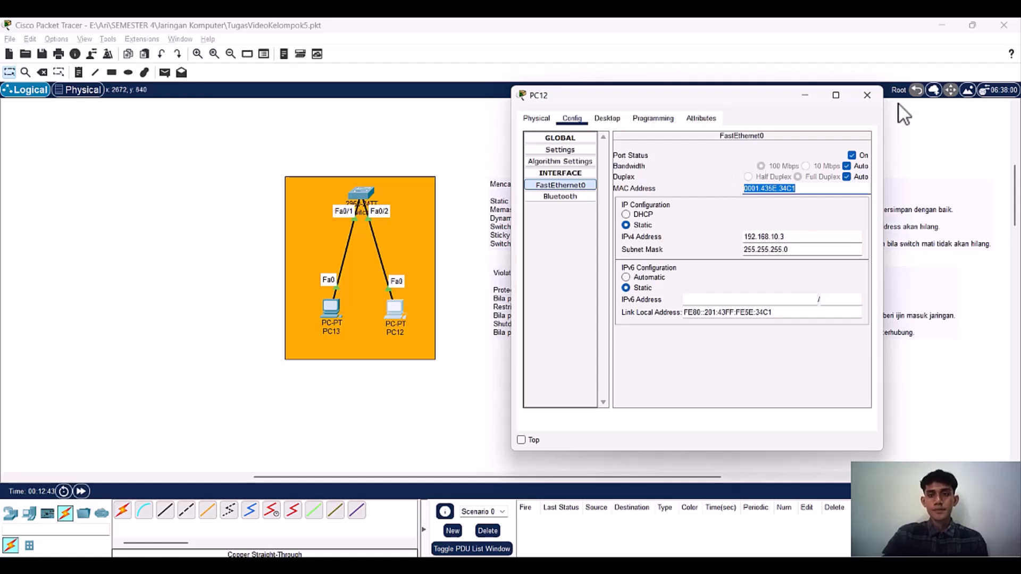
click(868, 95)
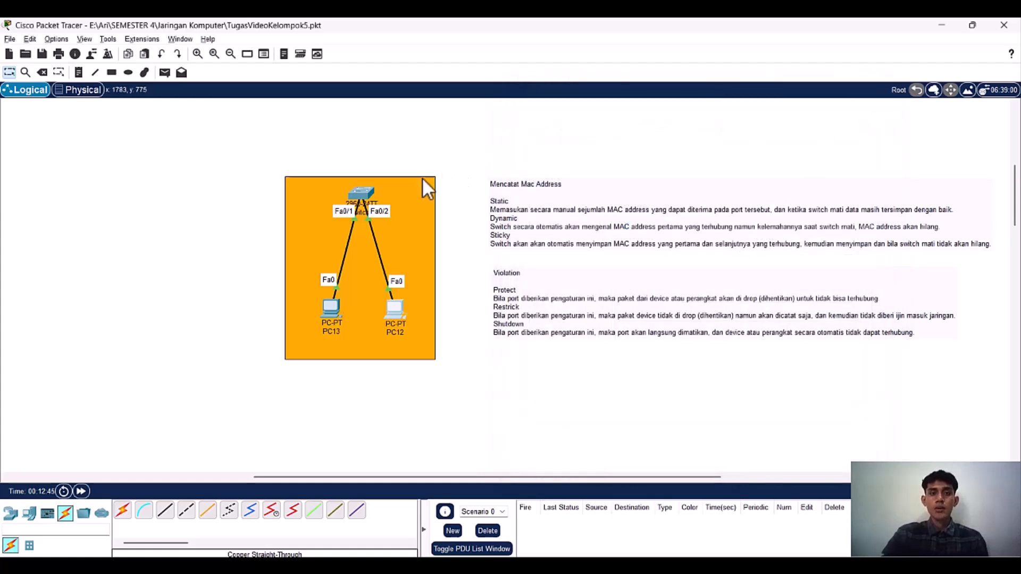
Step: Complete the pending mac-address command on Switch3 for fa0/2 with PC12's copied address, 0001.435E.34C1
click(368, 193)
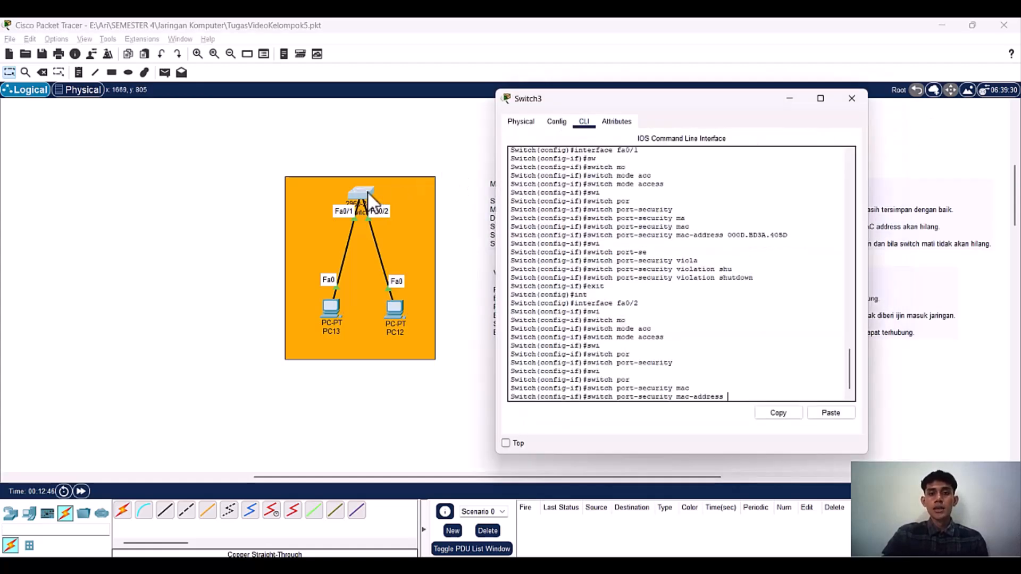
click(834, 406)
click(840, 319)
key(Return)
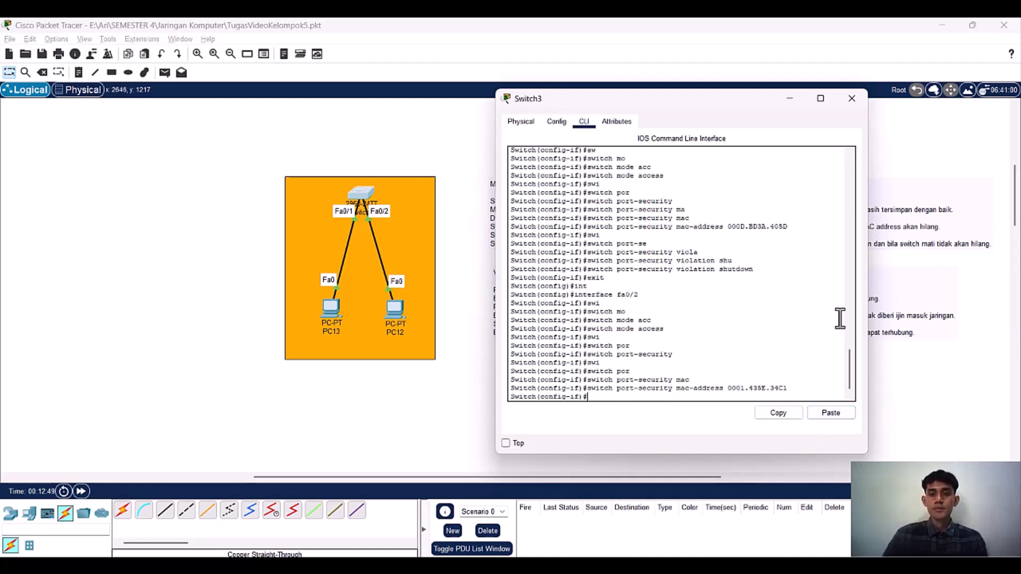
Step: Start another switch port-security command on interface fa0/2
text(swi)
key(Tab)
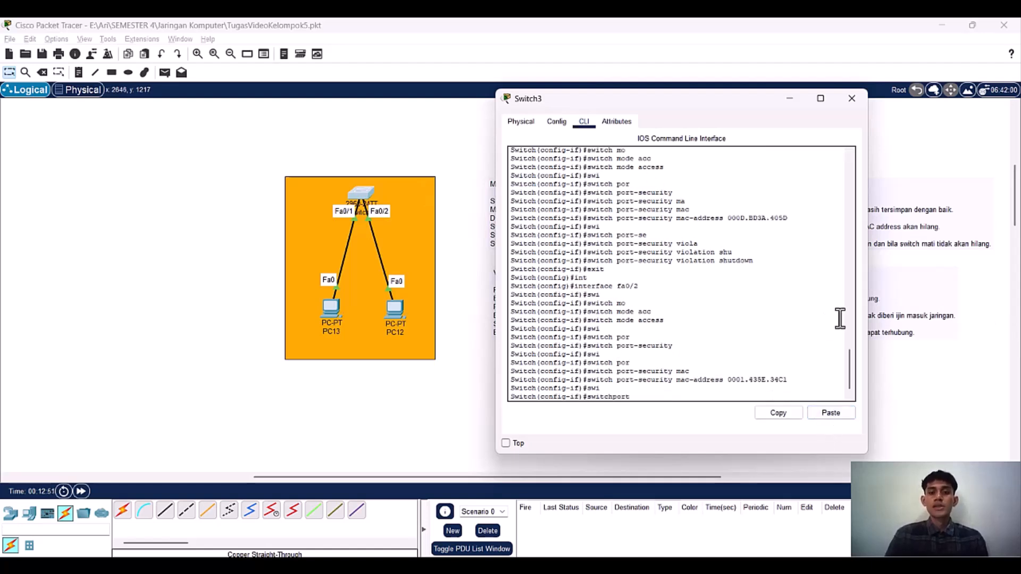
text(por)
key(Tab)
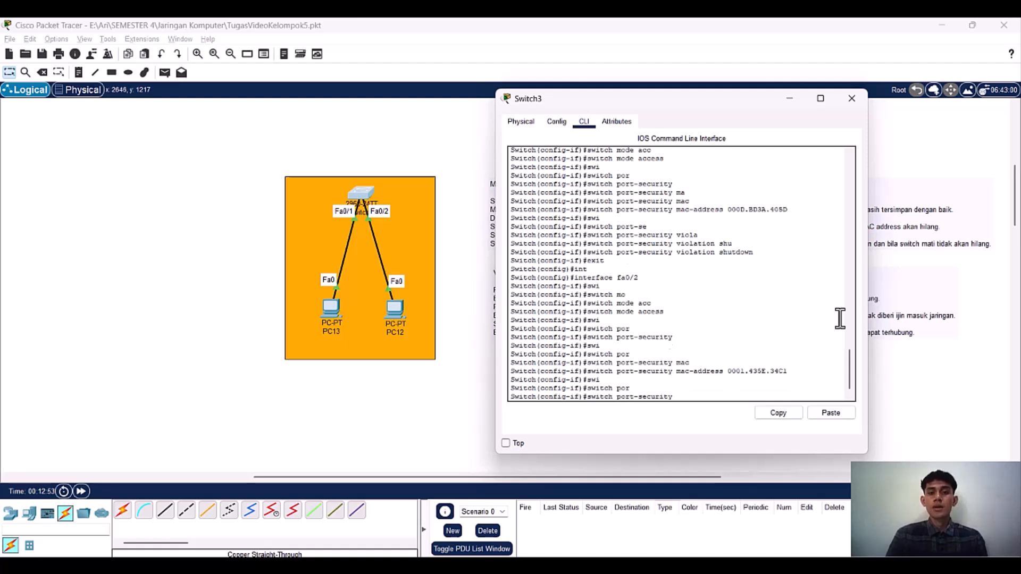
text(shu)
key(Tab)
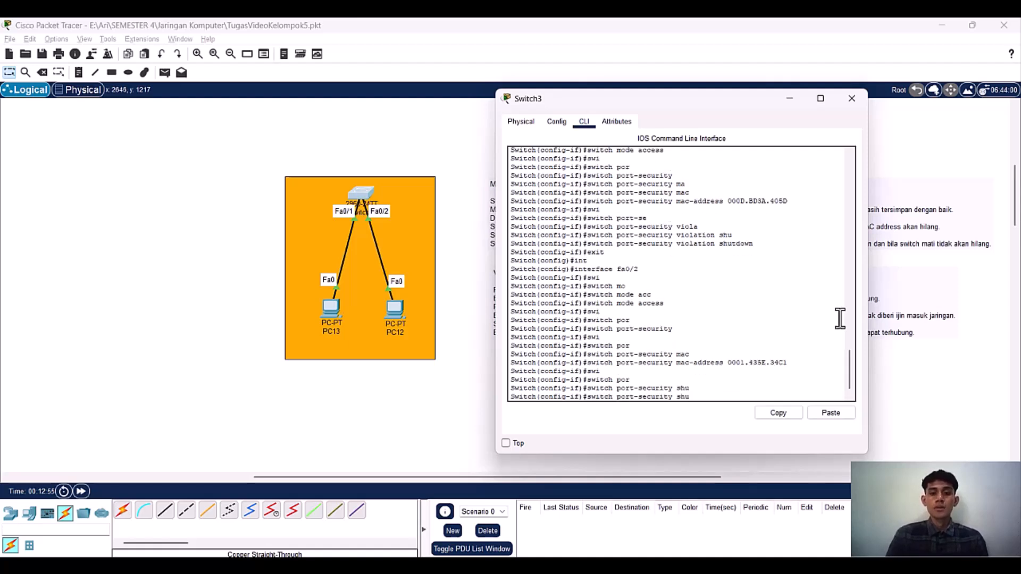
text(t)
key(Tab)
key(BackSpace)
key(BackSpace)
key(BackSpace)
key(BackSpace)
key(BackSpace)
Step: Set fa0/2's port-security violation mode to shutdown
text(vi)
key(Tab)
text(shu)
key(Tab)
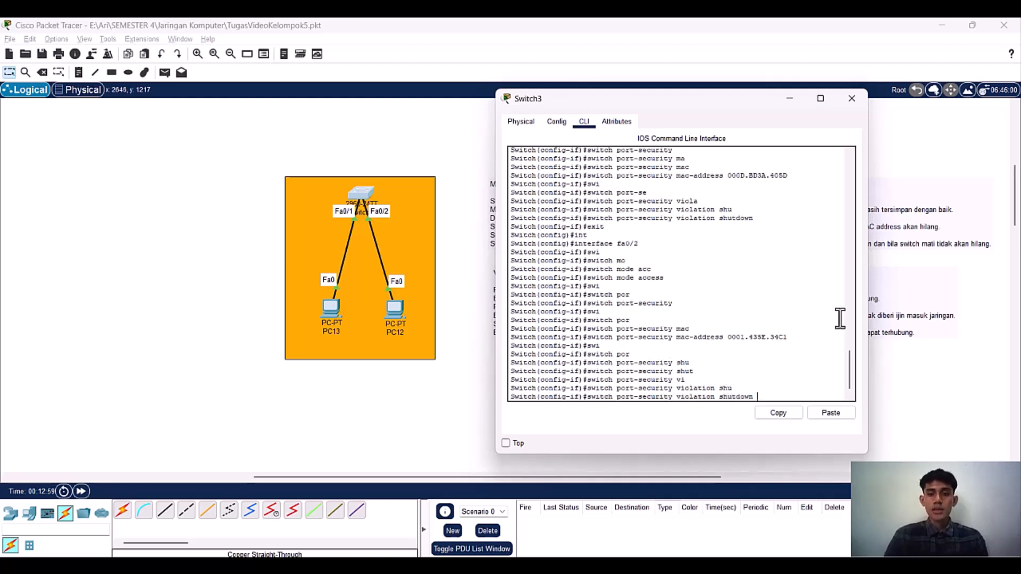
key(Return)
Step: Exit fa0/2's interface configuration and save the switch configuration with do wr
text(exit)
key(BackSpace)
text(t)
key(Return)
text(d)
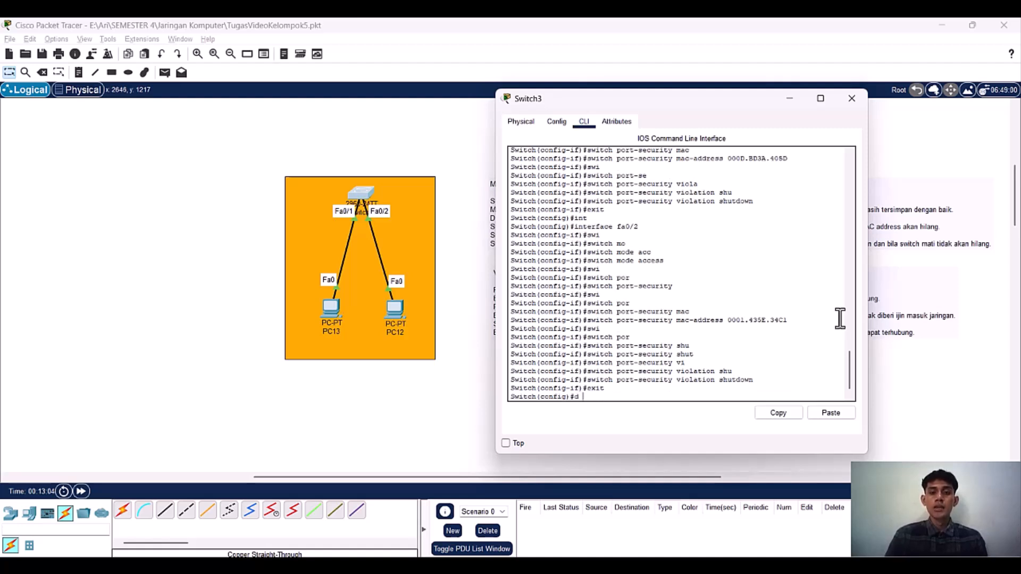
text(o wr)
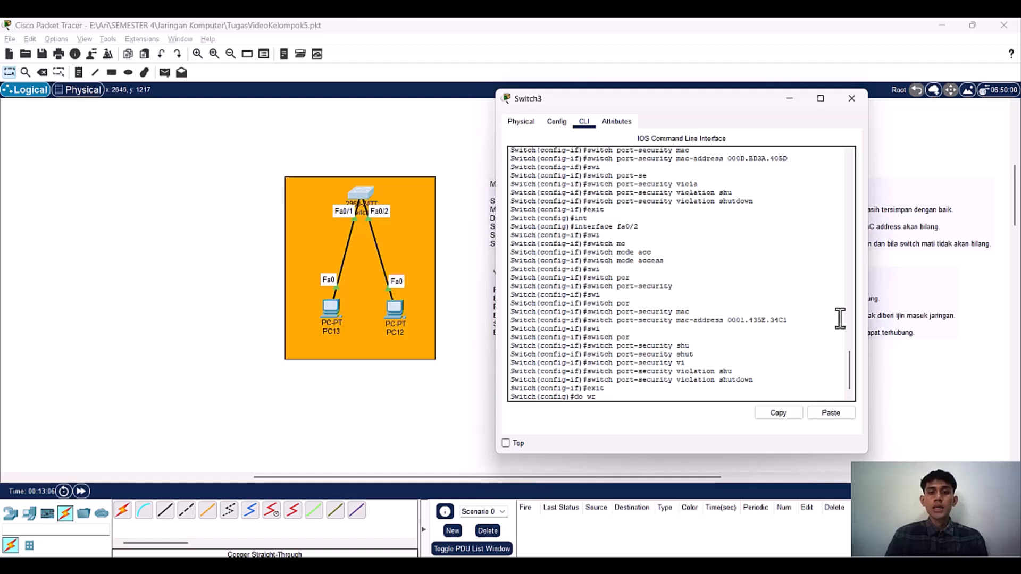
key(Return)
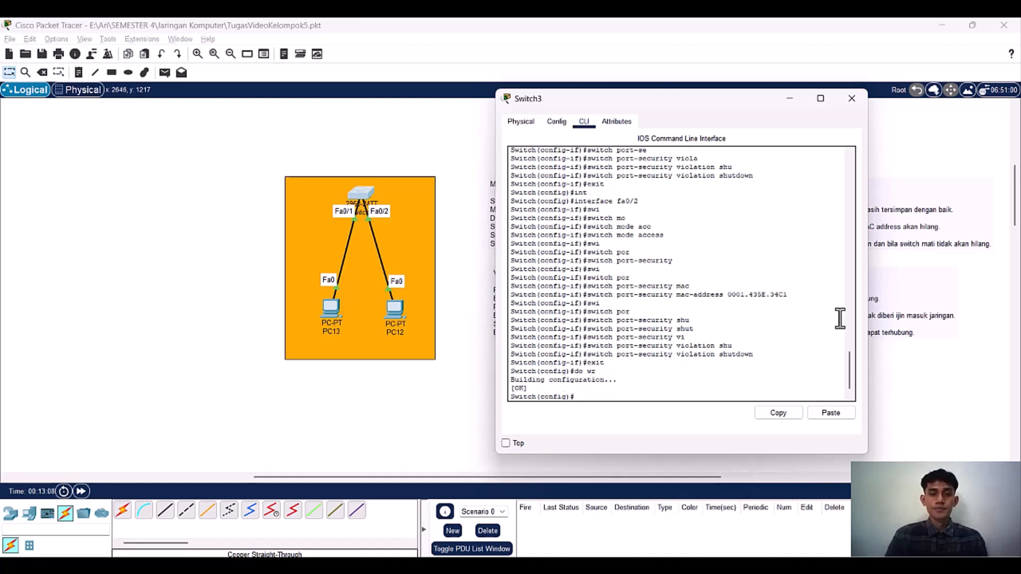
Step: Leave global configuration mode and list the available show commands with show ?
text(d)
key(BackSpace)
text(exit)
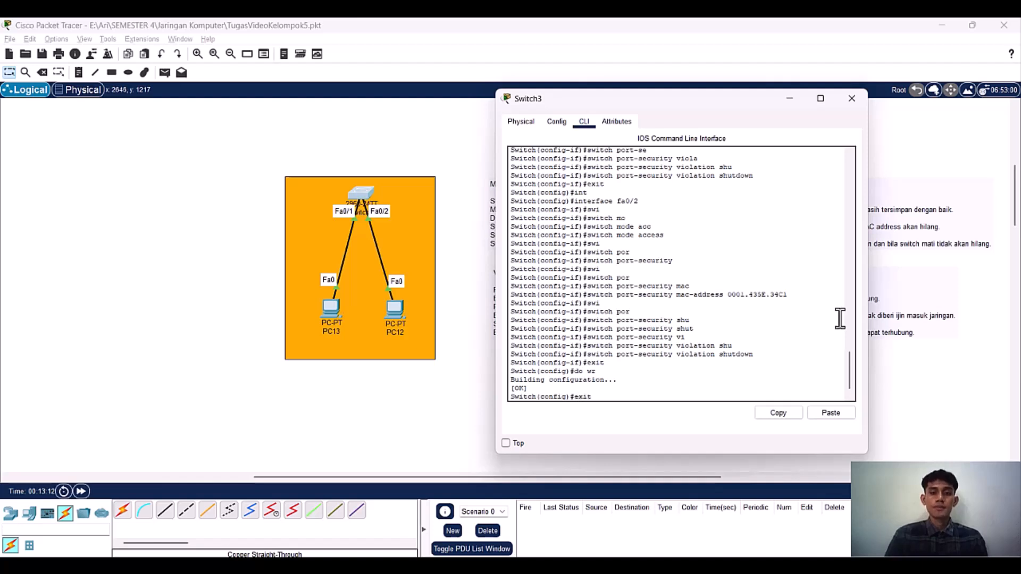
key(Return)
text(show)
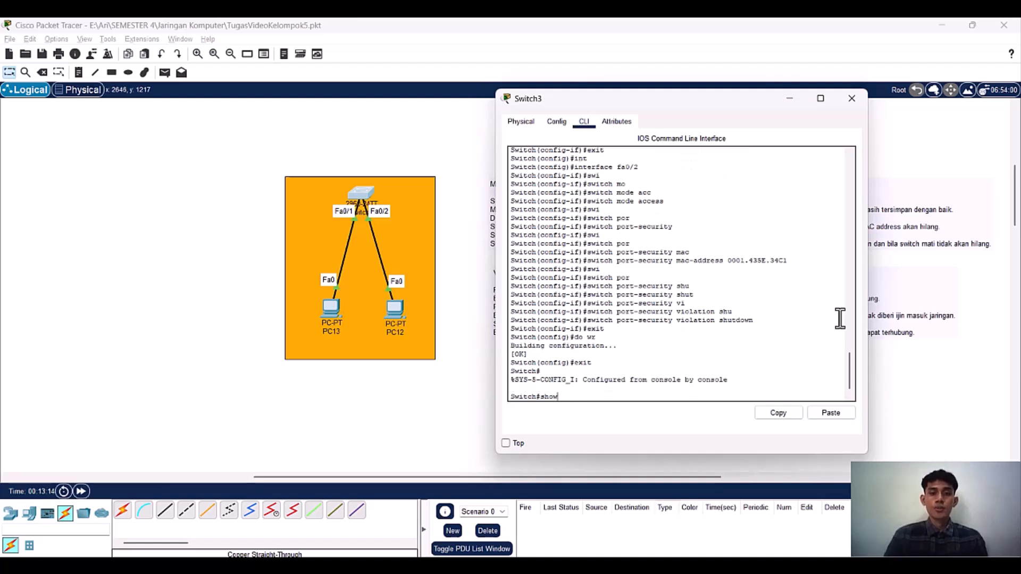
text(? ?)
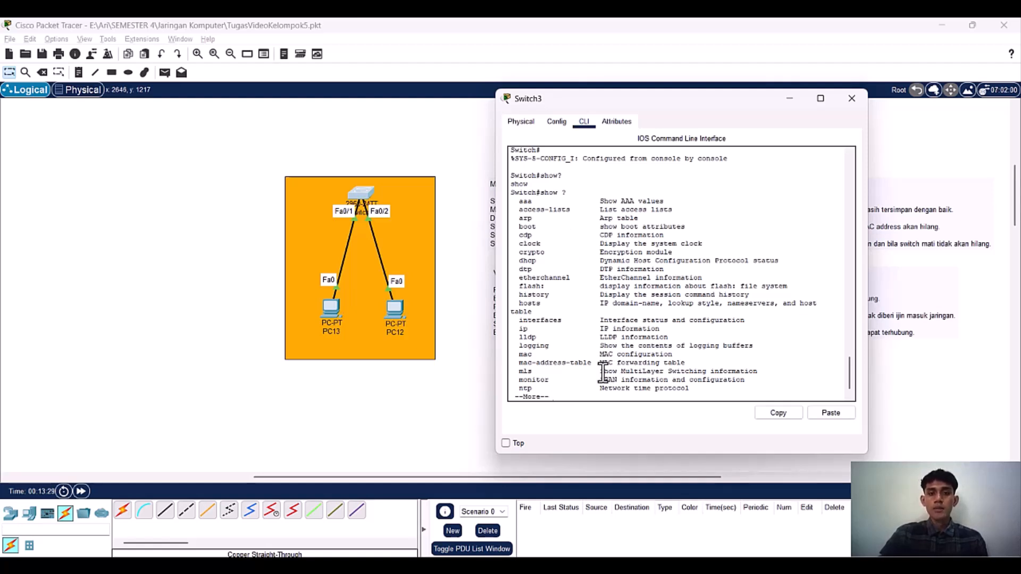
Step: Read through the entire list of show options, examining the mac-address-table and port-security entries
drag(596, 367, 524, 367)
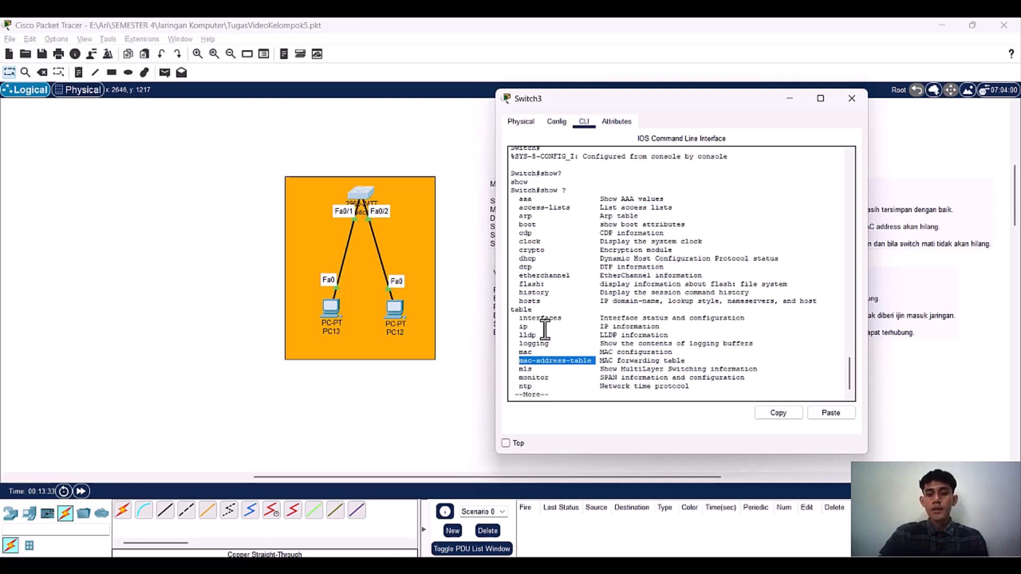
key(Return)
key(Return)
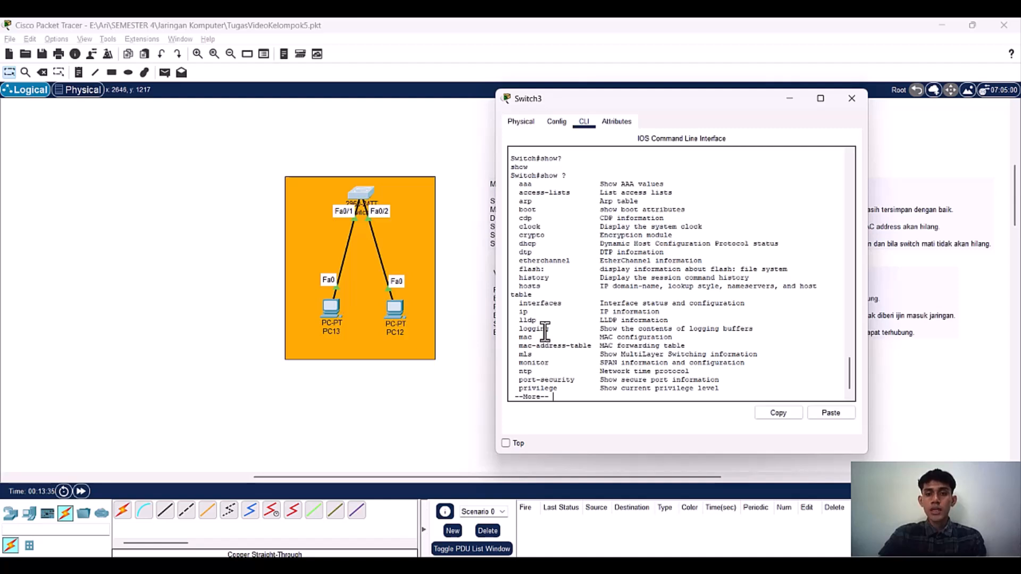
key(Return)
key(Return)
drag(574, 363, 522, 366)
key(Return)
key(Return)
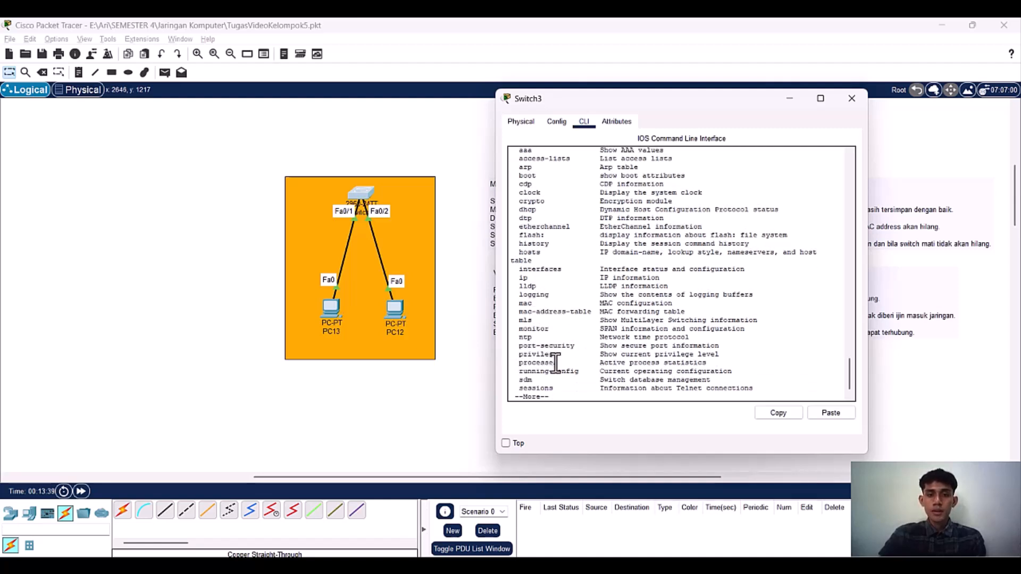
key(Return)
key(Return)
key(Return)
key(Return)
key(Return)
key(Return)
key(Return)
key(Return)
key(Return)
key(Return)
key(Return)
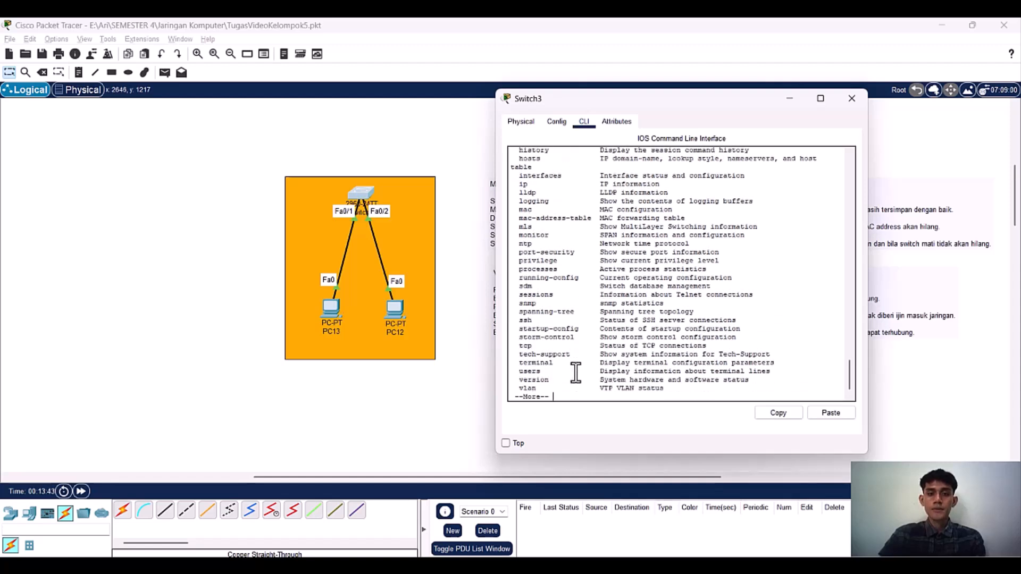
key(Return)
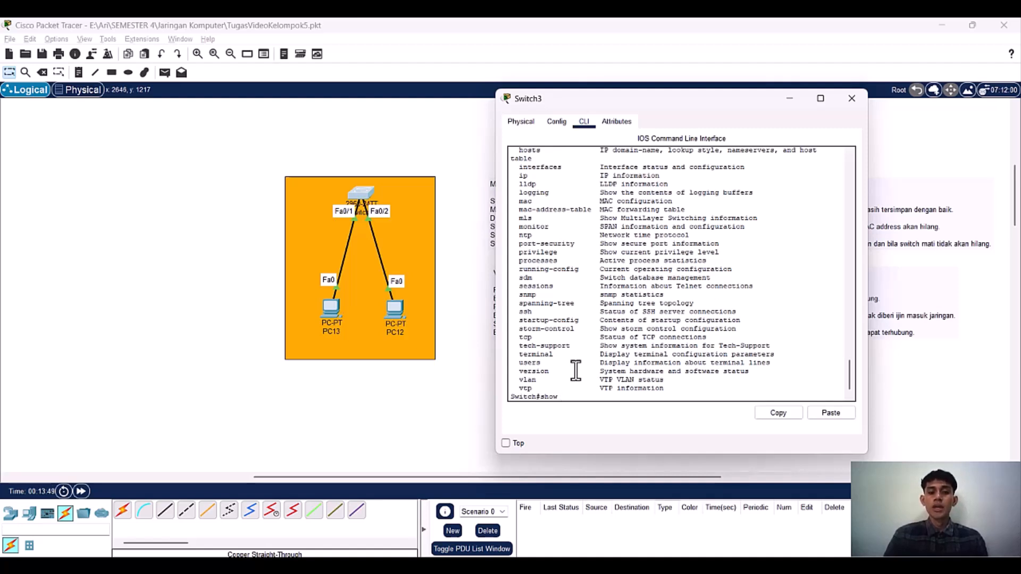
Step: Display the switch's secure MAC address table with show port-security address
text(po)
key(Tab)
text(m)
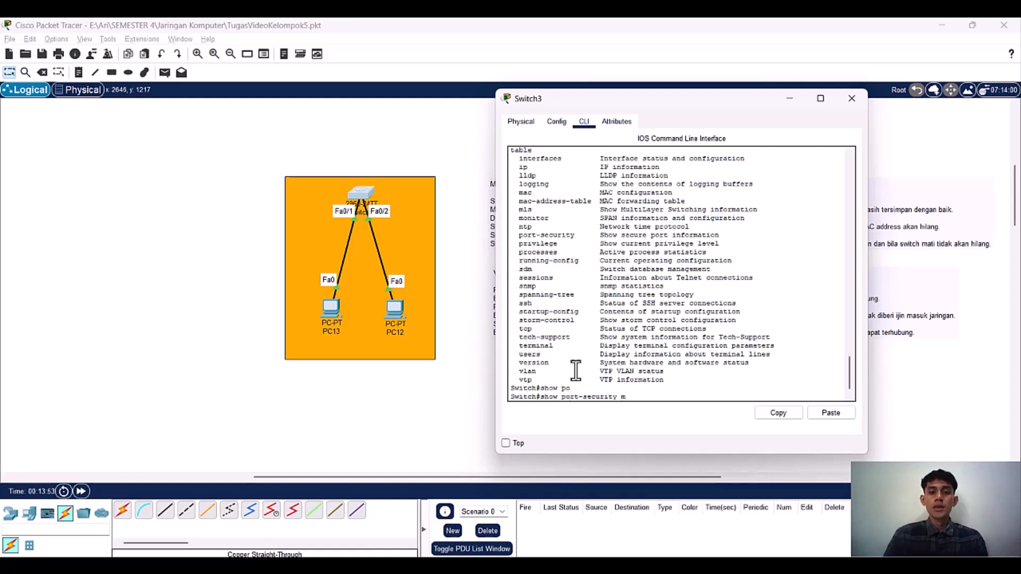
key(BackSpace)
text(ad)
key(Tab)
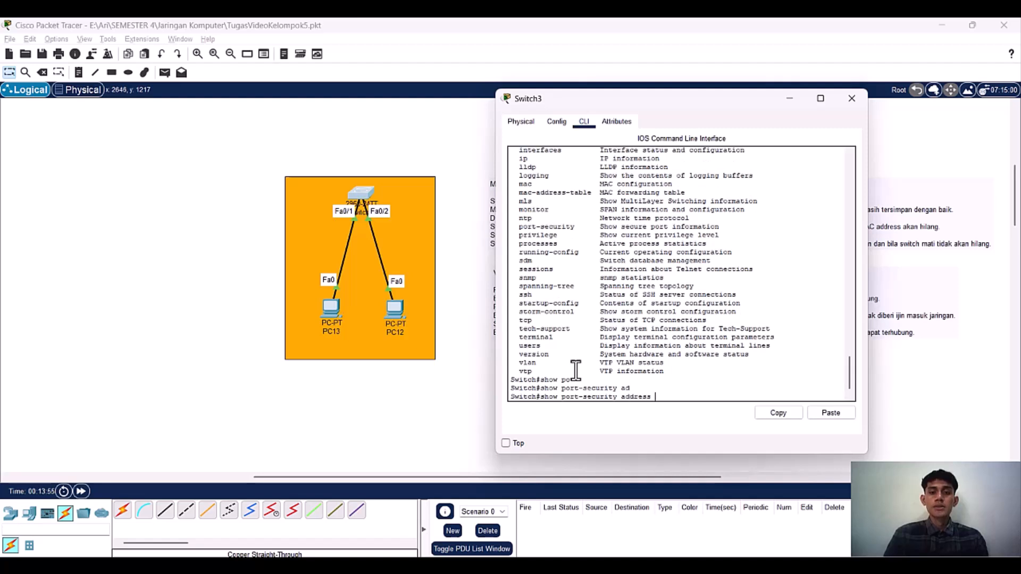
key(Return)
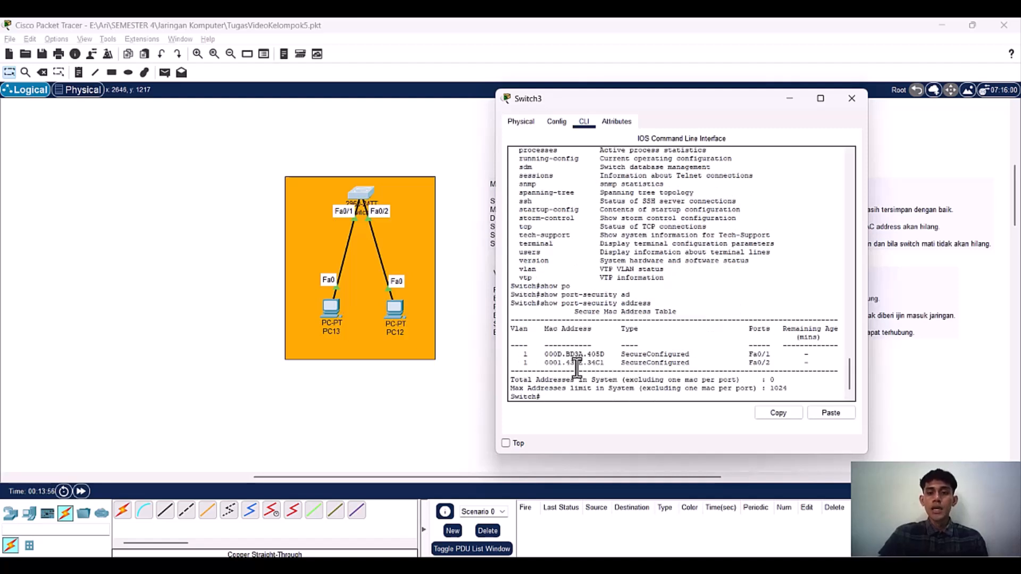
Step: Examine the secure MAC entries for ports Fa0/1 and Fa0/2, and close the Switch3 window
drag(825, 362, 524, 354)
click(526, 355)
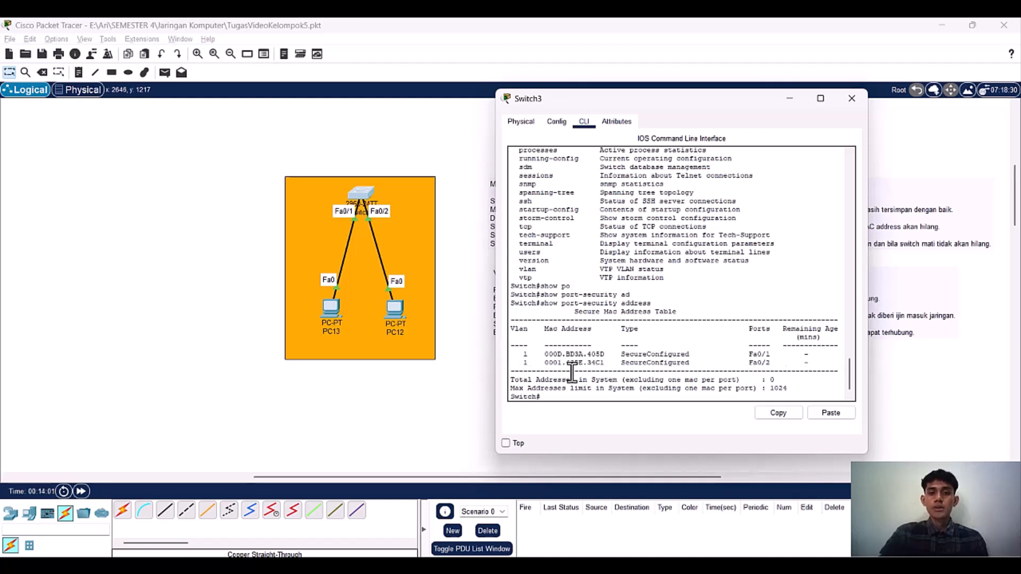
click(610, 361)
drag(526, 351, 843, 360)
click(830, 363)
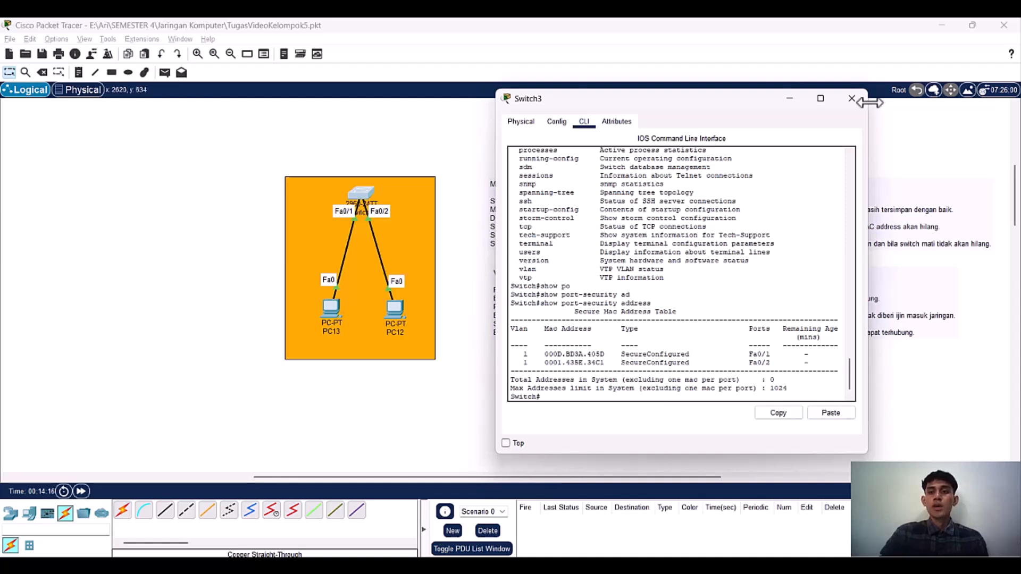
click(852, 99)
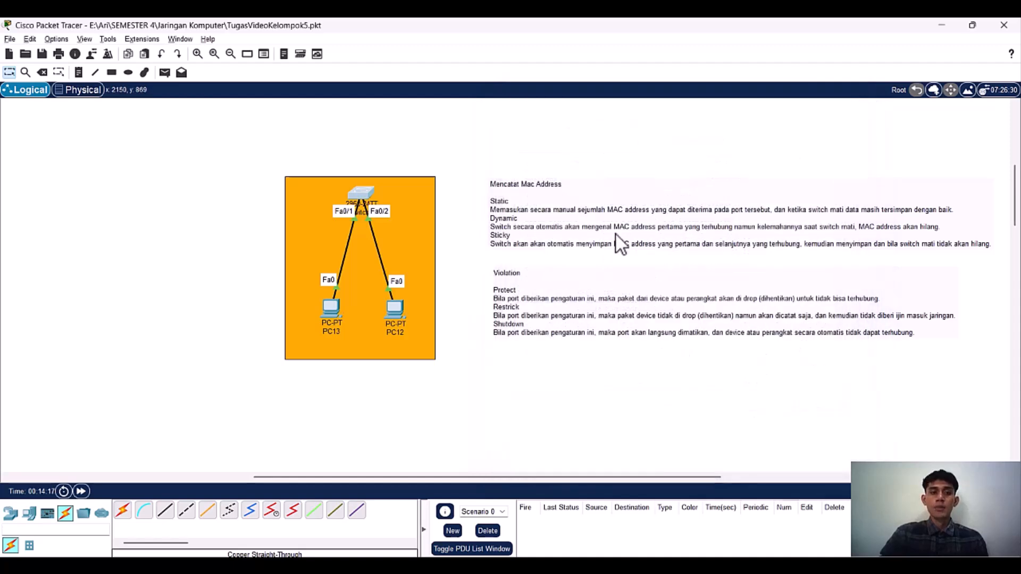
Step: Test connectivity from PC13's Command Prompt by pinging 192.168.10.3, and close the PC13 window
click(340, 308)
click(617, 120)
click(564, 120)
click(713, 155)
text(ping 192.1)
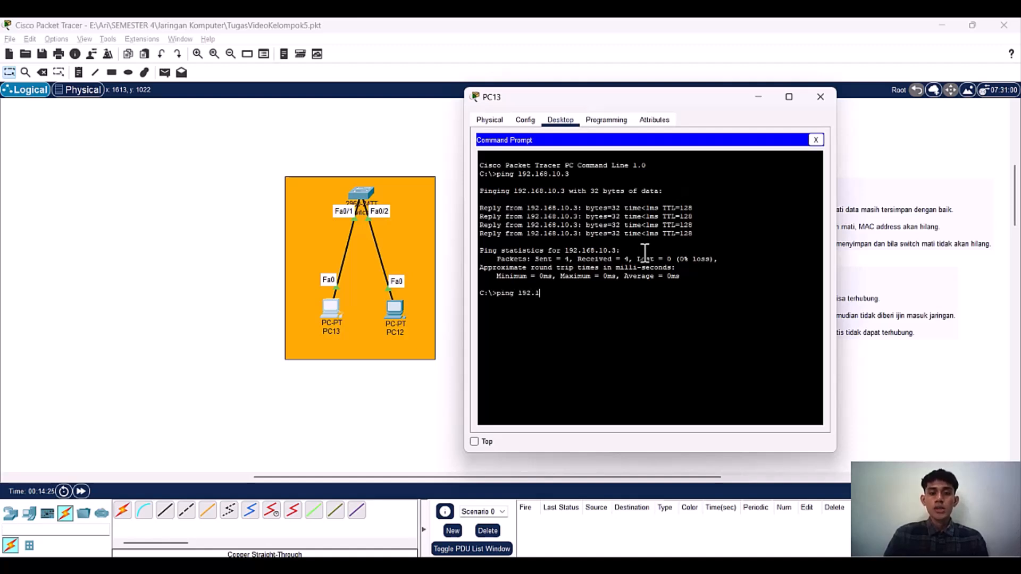
text(68.10.3)
key(Return)
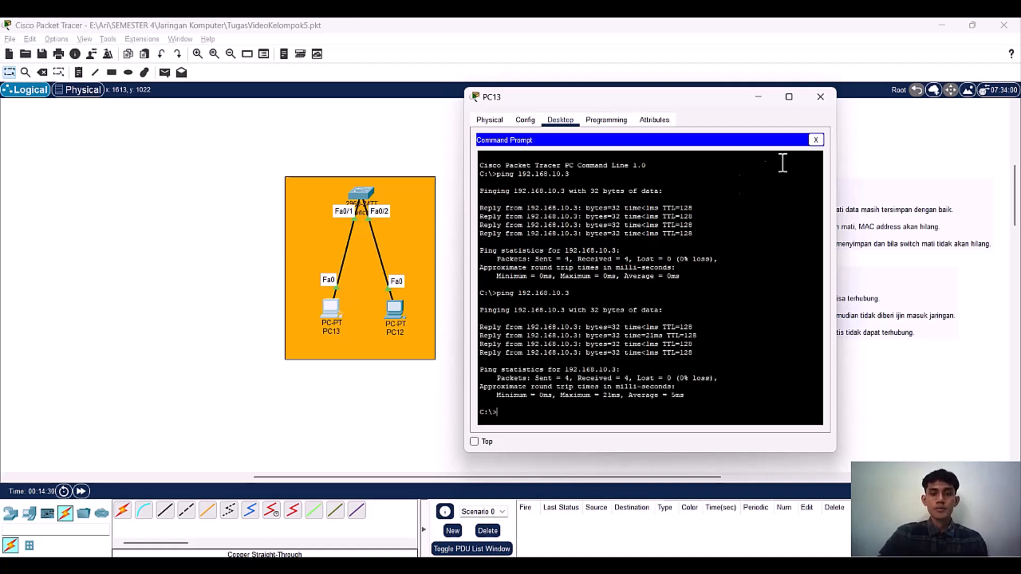
click(832, 99)
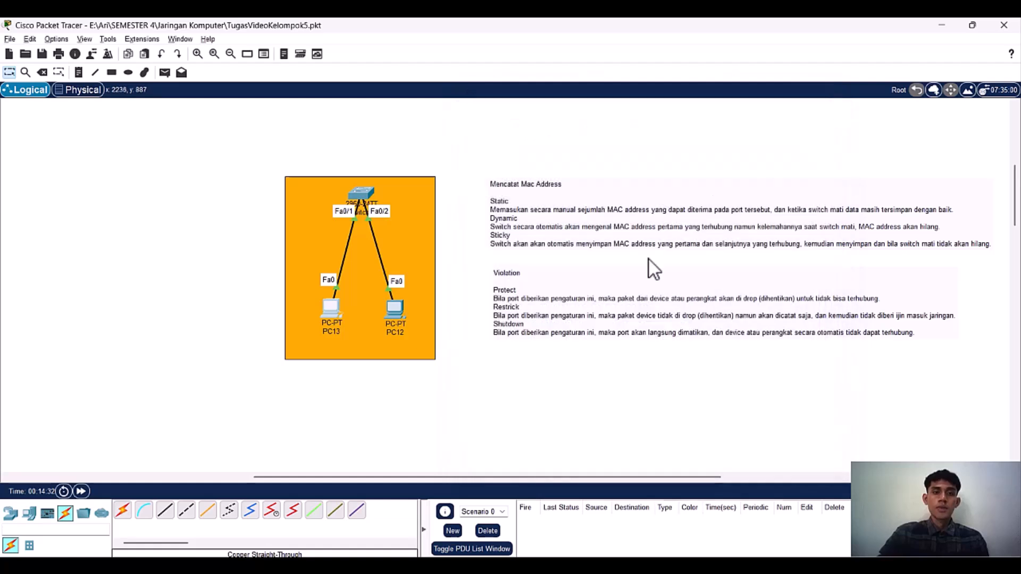
Step: Add a new PC inside the orange area beside PC12 and delete the cable between Switch3 and PC12
click(29, 513)
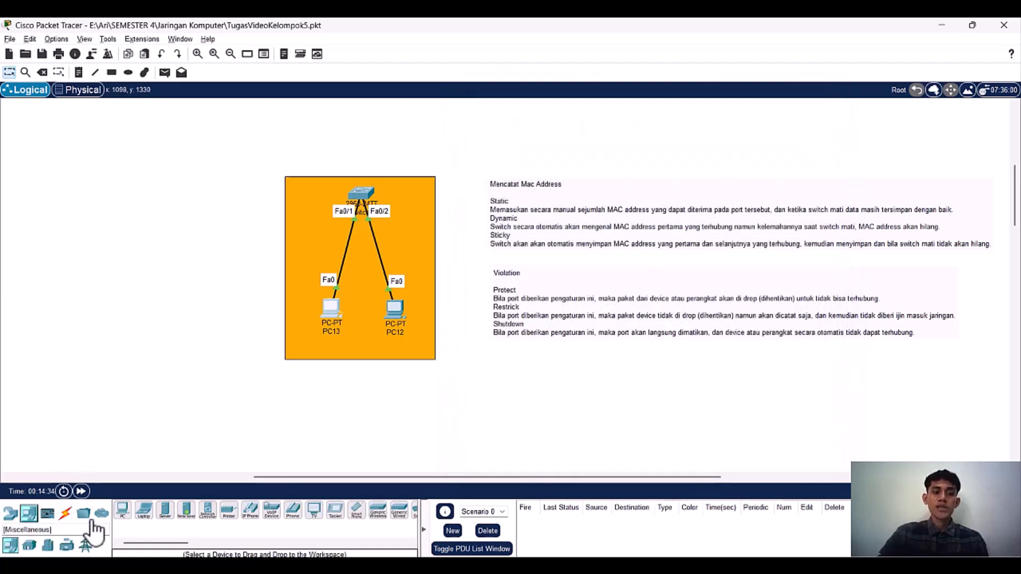
drag(124, 512, 422, 257)
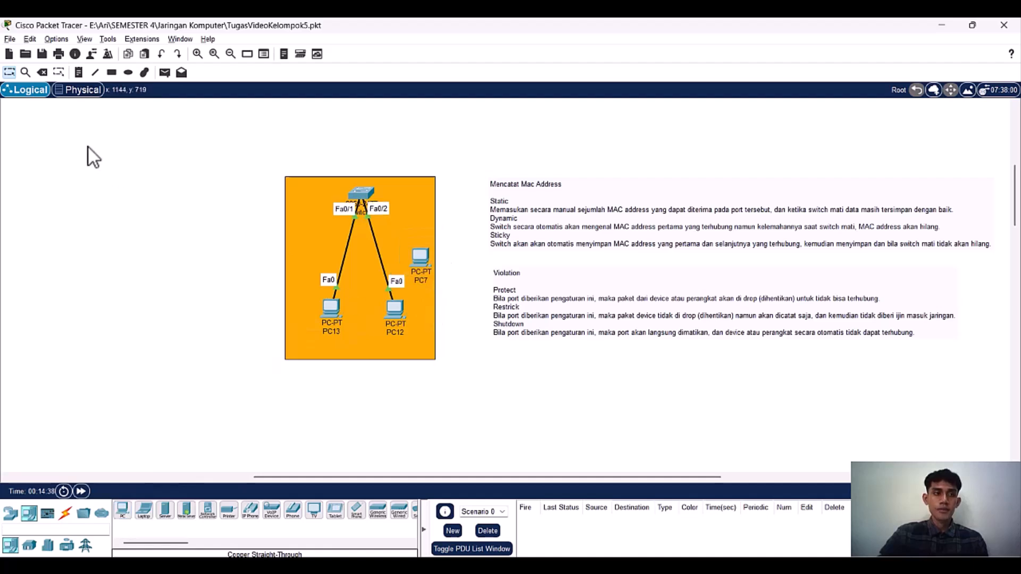
click(43, 72)
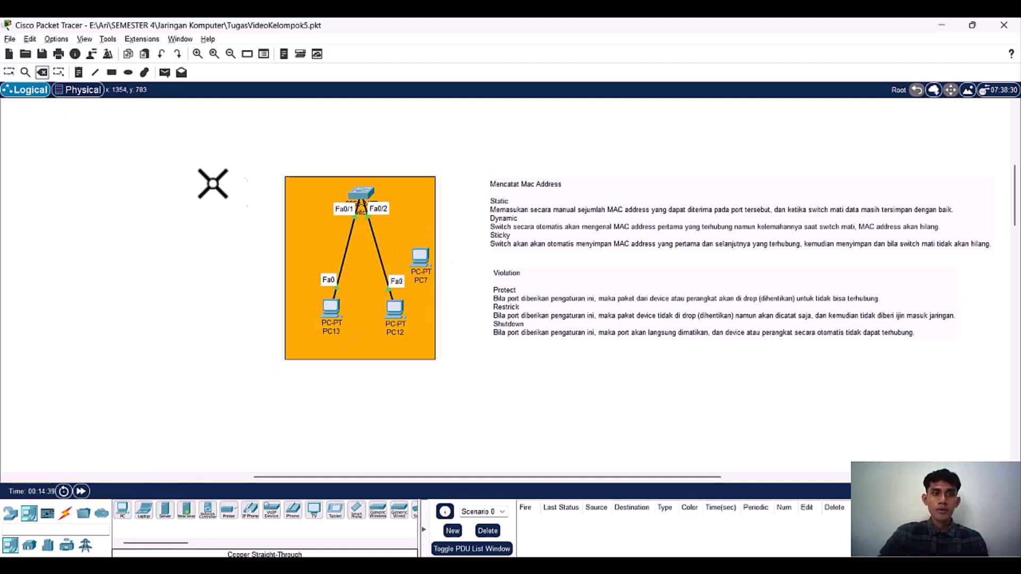
click(376, 254)
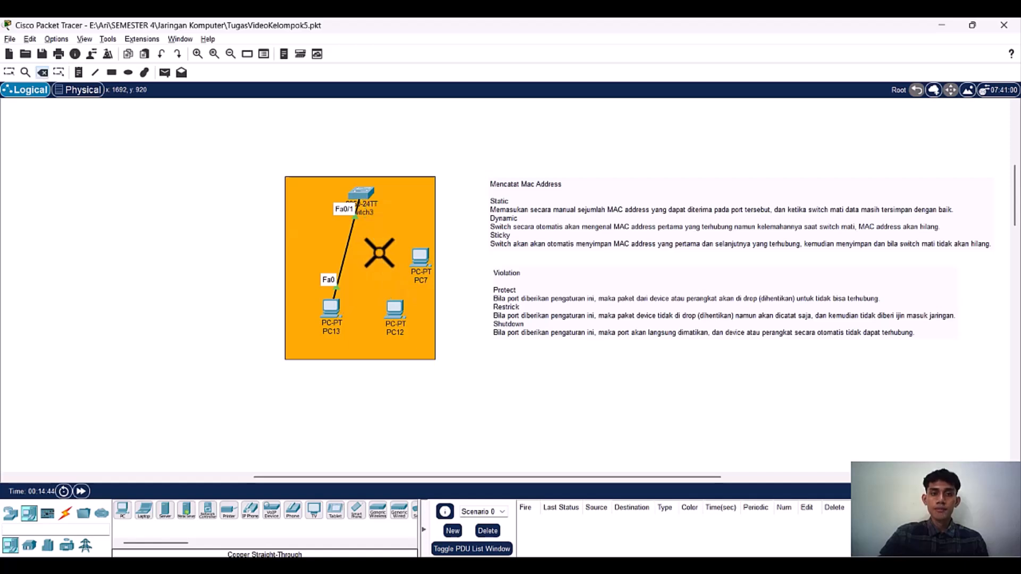
Step: Connect Switch3's Fa0/2 port to PC7's FastEthernet0 with a copper straight-through cable and shift PC7 slightly
click(66, 514)
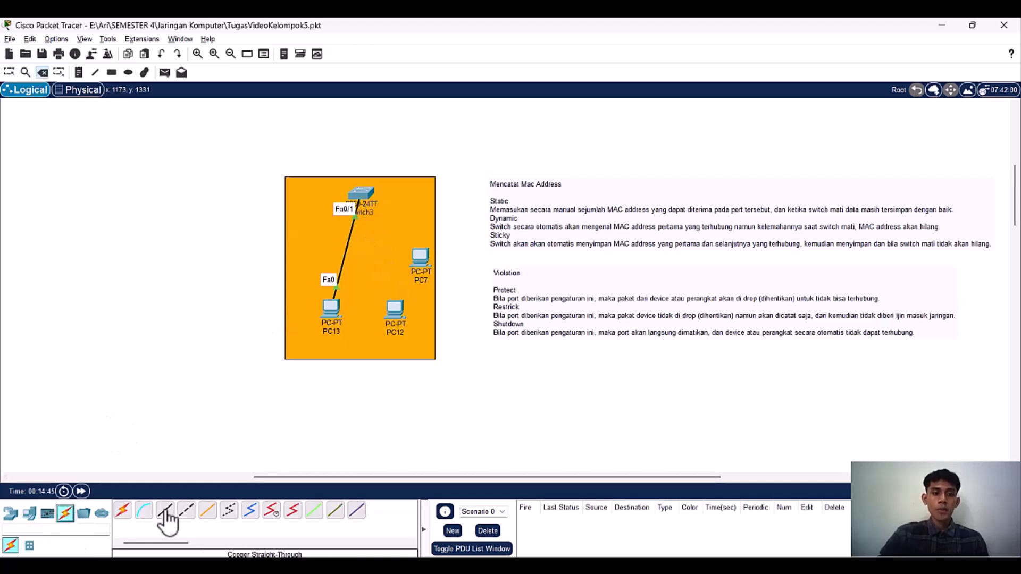
click(165, 511)
click(367, 200)
click(390, 217)
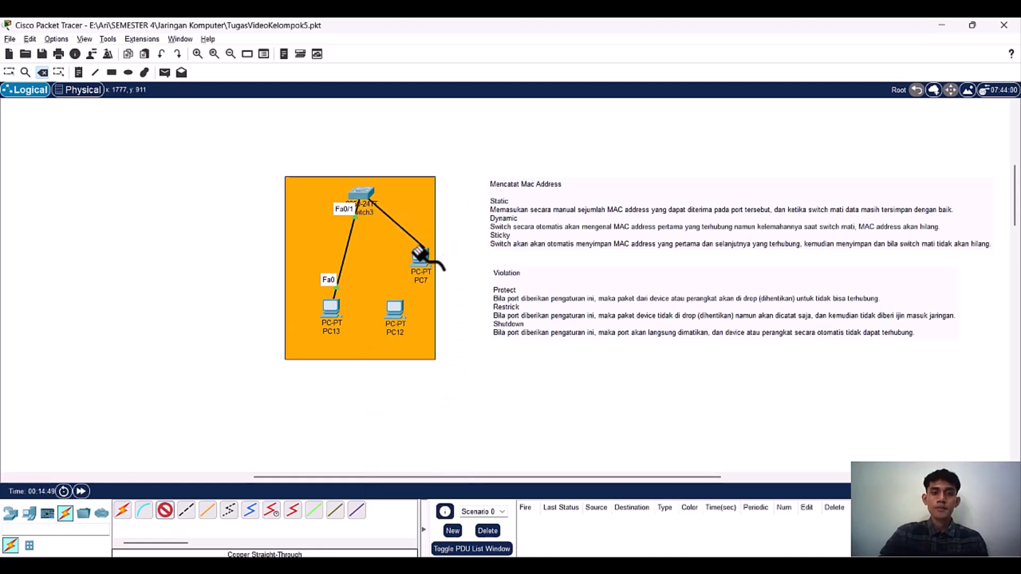
click(418, 262)
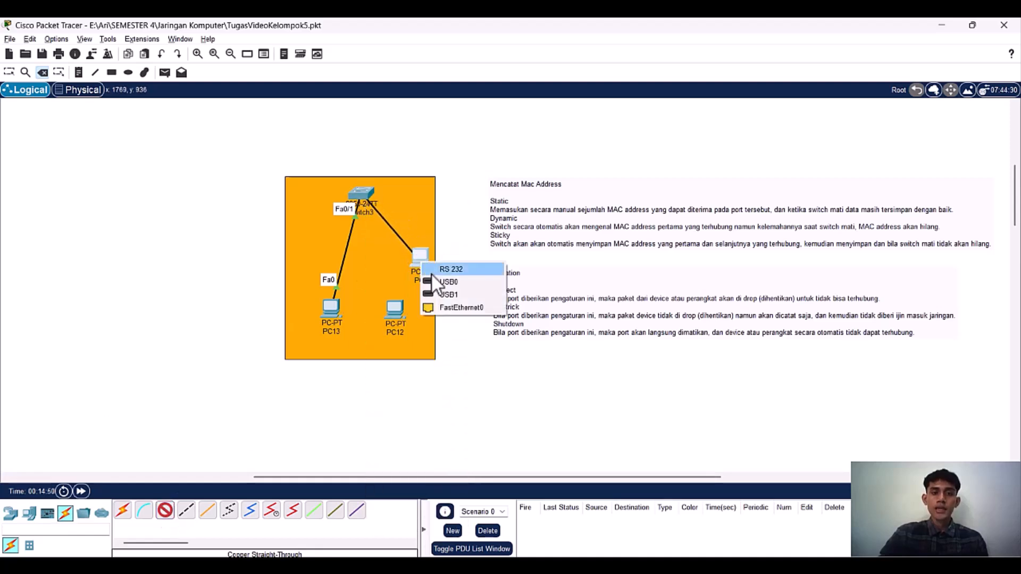
click(444, 308)
drag(419, 265, 413, 273)
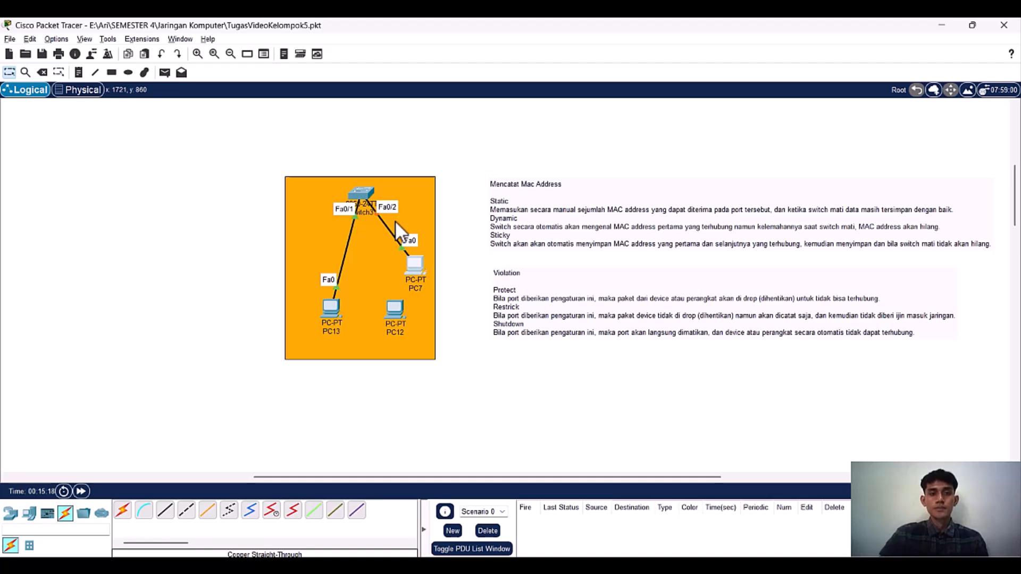
Step: Give PC7 the static IPv4 address 192.168.10.3, subnet mask 255.255.255.0 and default gateway 192.168.10.1, and minimize its window
scroll(395, 220, up, 1)
scroll(395, 221, down, 1)
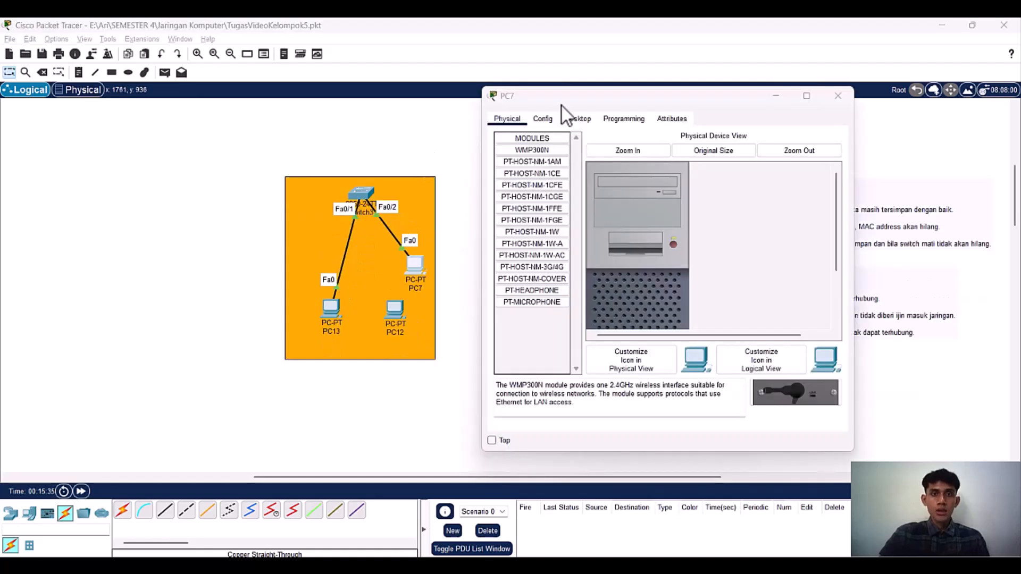
click(577, 120)
click(546, 174)
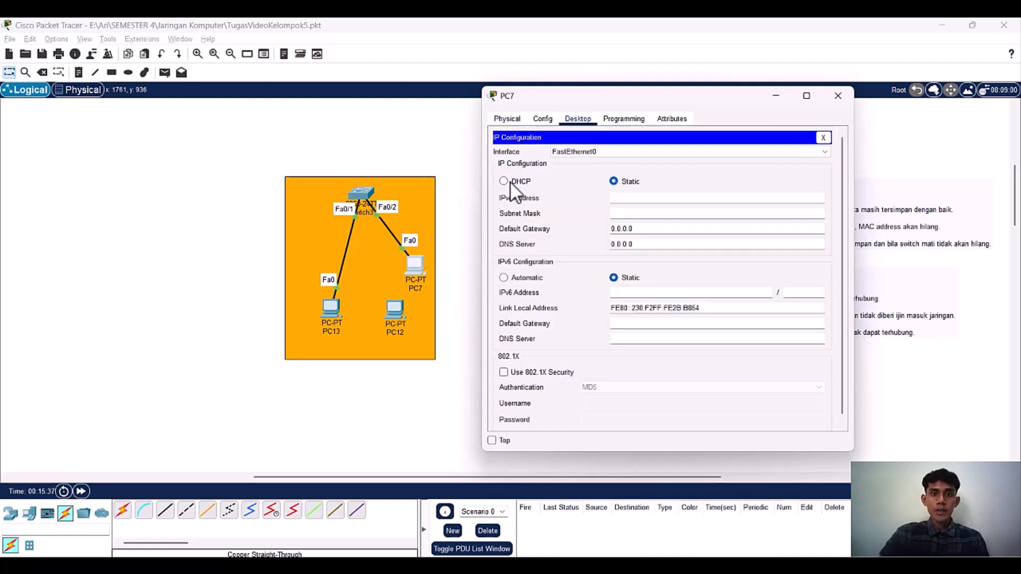
click(612, 202)
text(192.16)
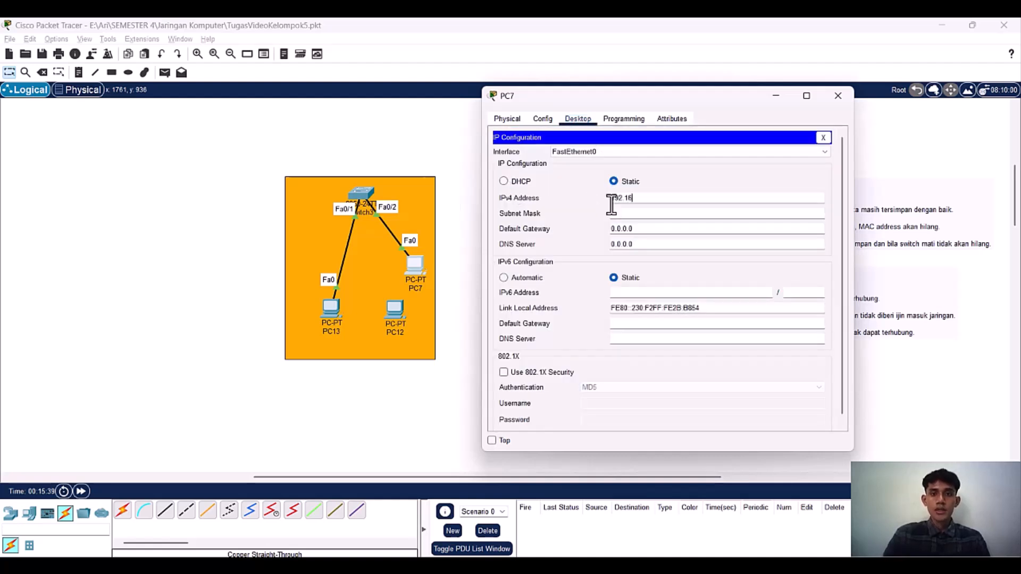
text(8.10.3)
key(Tab)
key(Tab)
text(192.168.10.1)
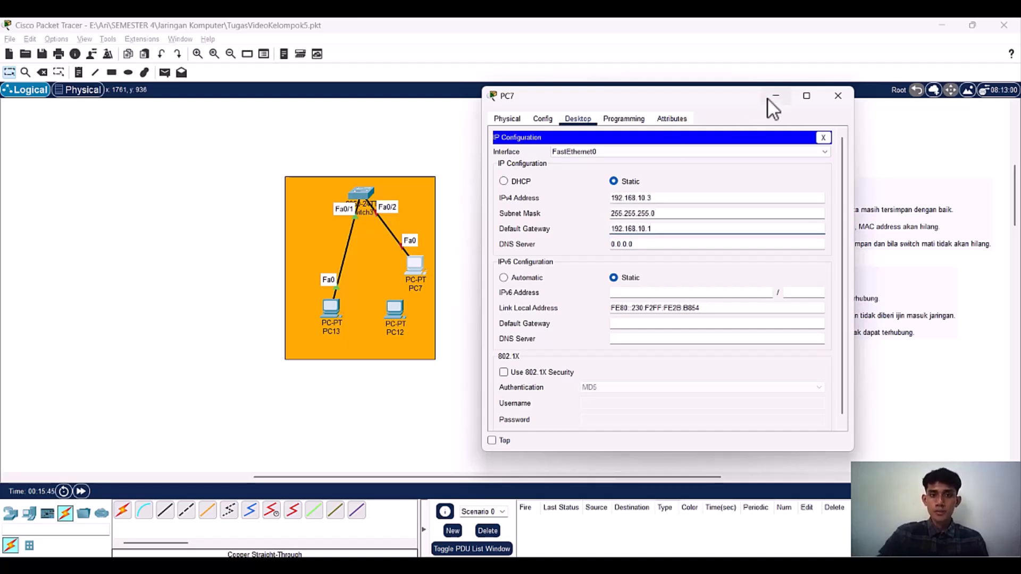
drag(774, 101, 826, 91)
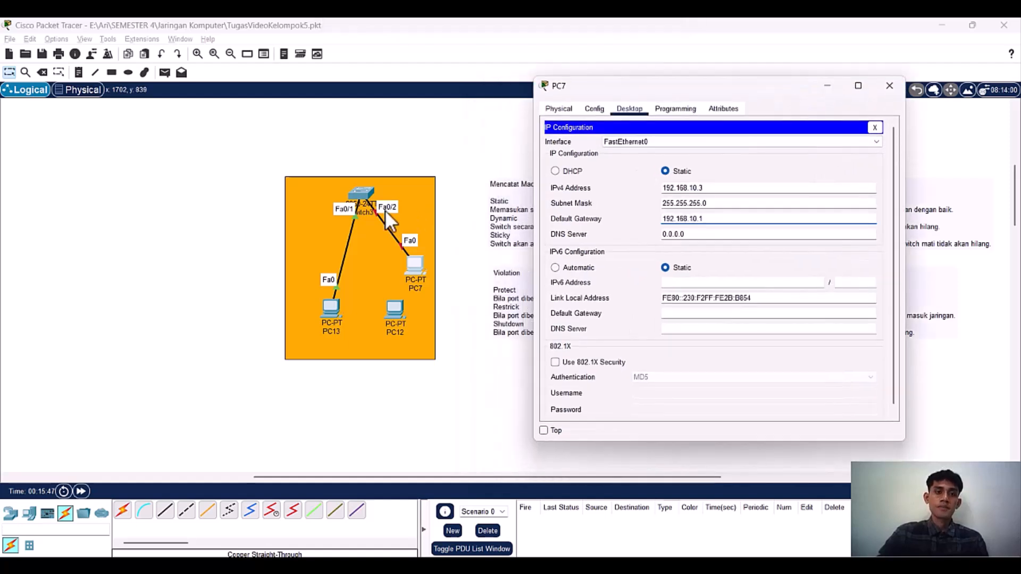
click(826, 86)
Step: Check the link between Switch3 and PC7 and PC7's configured IPv4 address, and close the PC7 window
scroll(354, 248, down, 1)
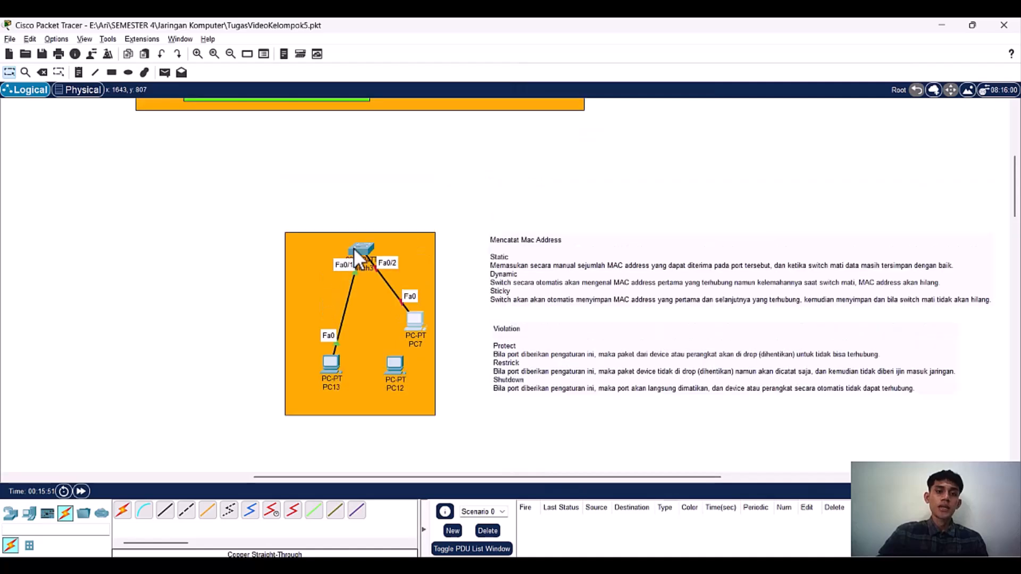
scroll(388, 271, up, 2)
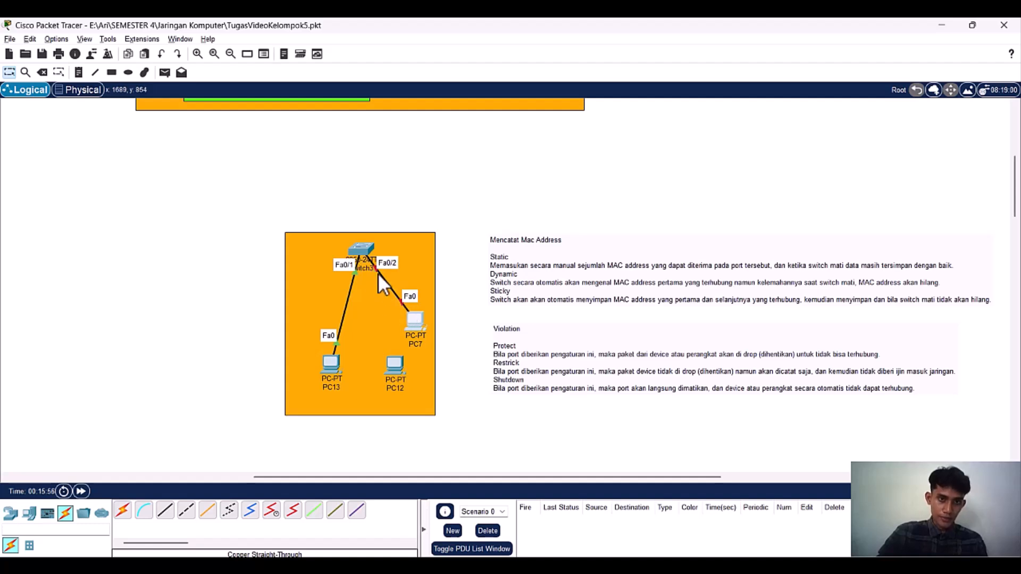
mouse_move(416, 317)
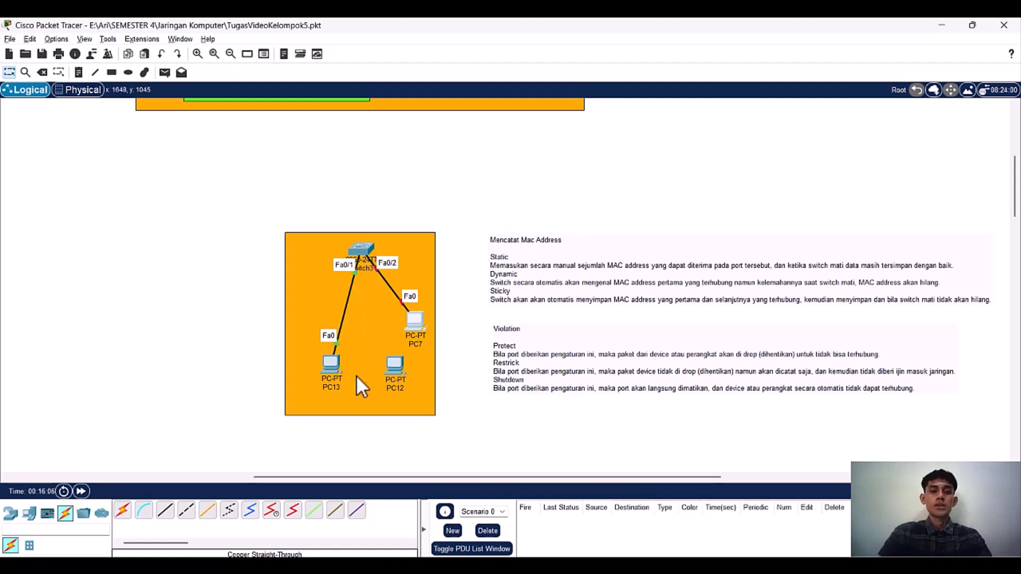
click(414, 317)
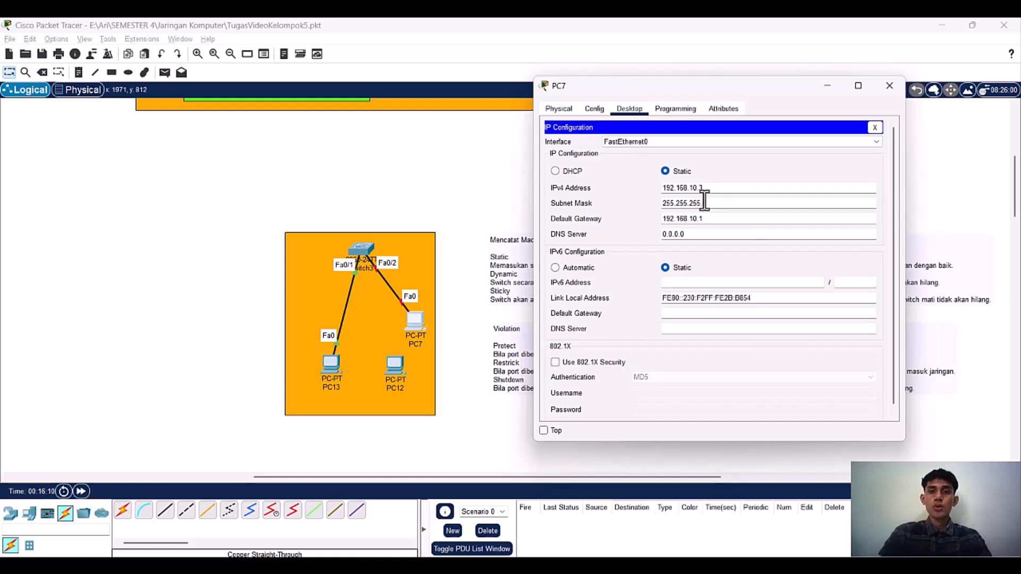
drag(685, 191, 705, 188)
click(874, 128)
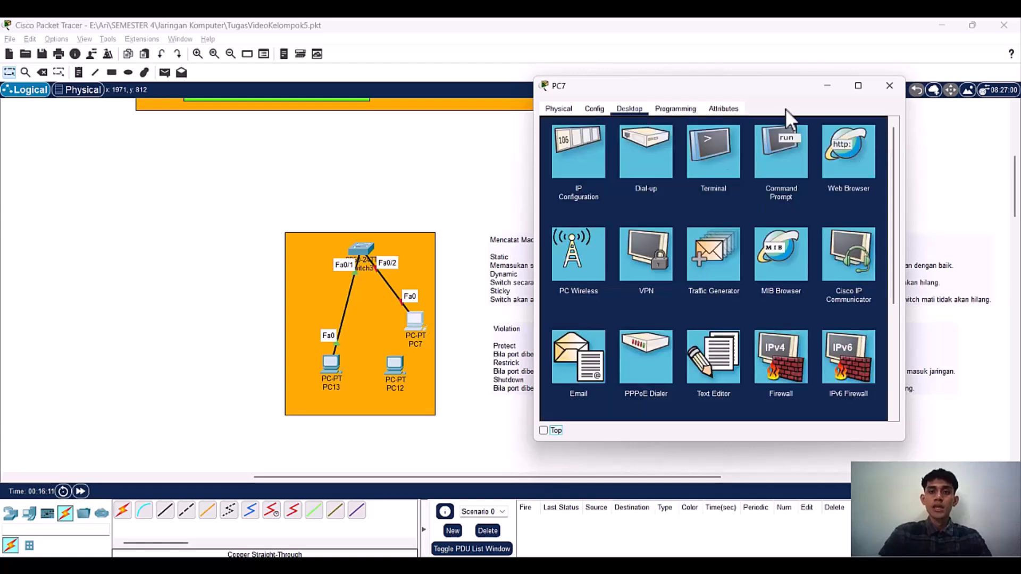
click(889, 86)
Step: Test the connection to PC7 by pinging 192.168.10.3 from PC13's Command Prompt, keeping the topology in view
click(331, 368)
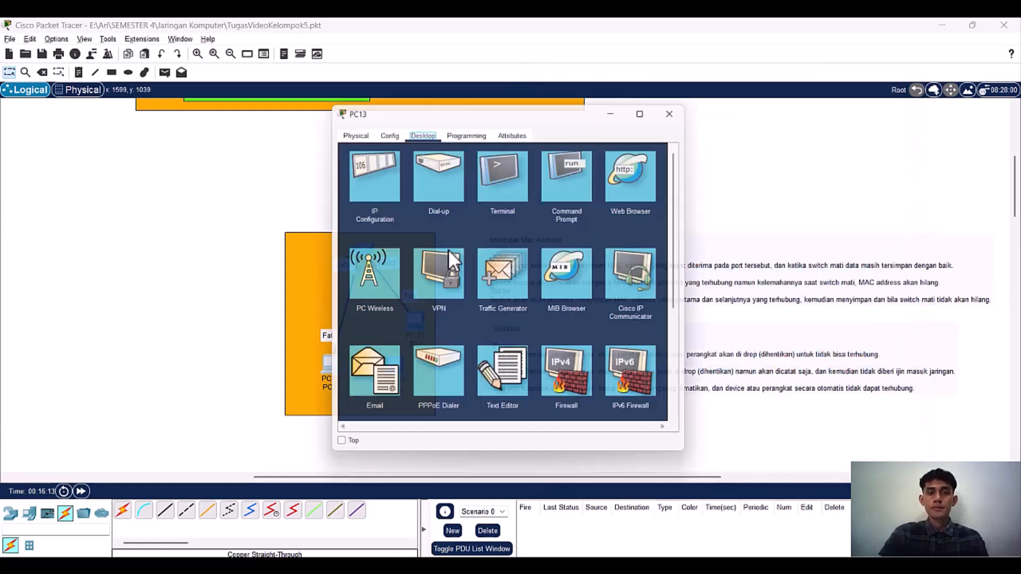
click(572, 172)
drag(598, 119, 794, 120)
click(599, 428)
text(ping 192)
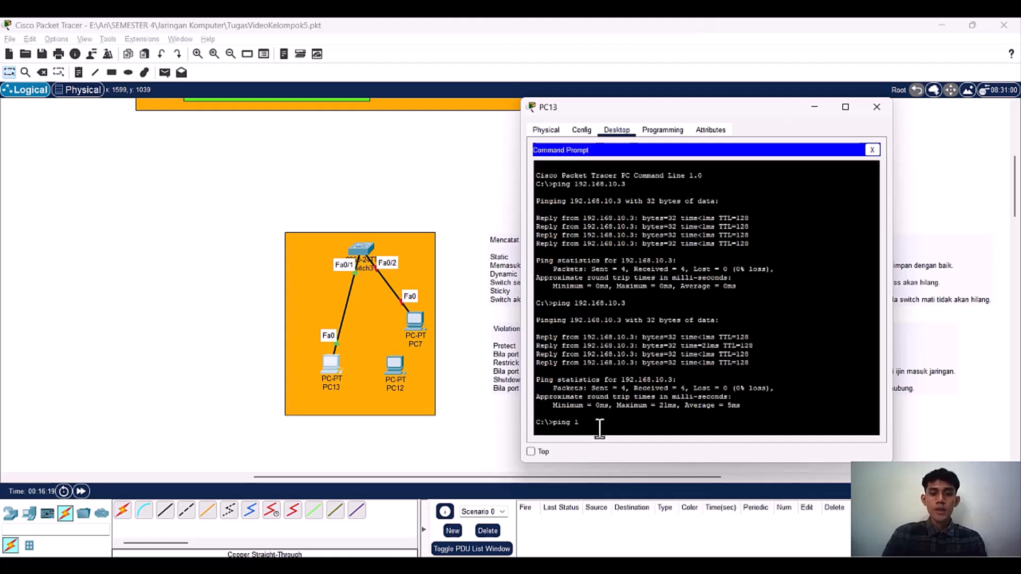
text(.168.10.3)
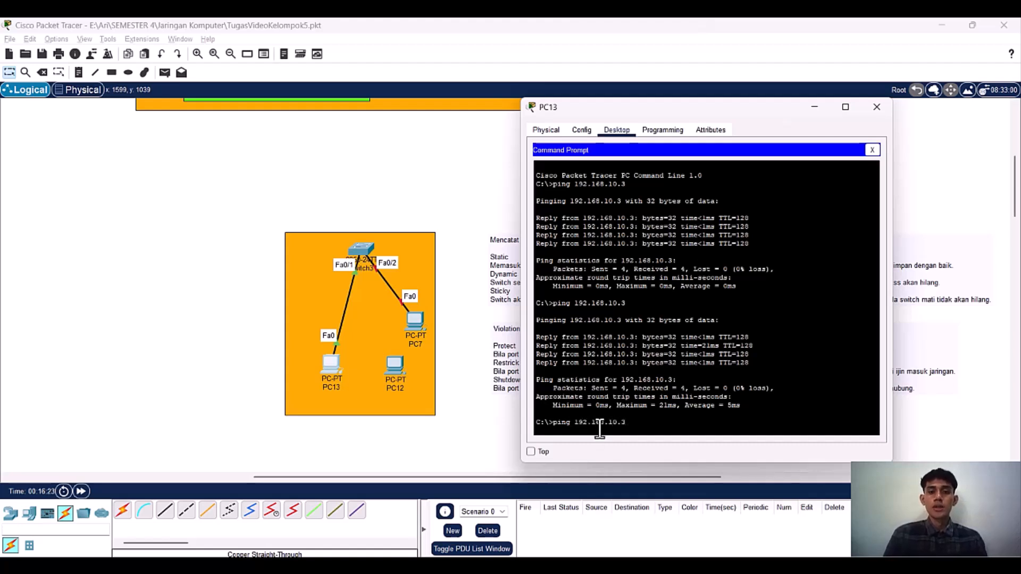
key(Return)
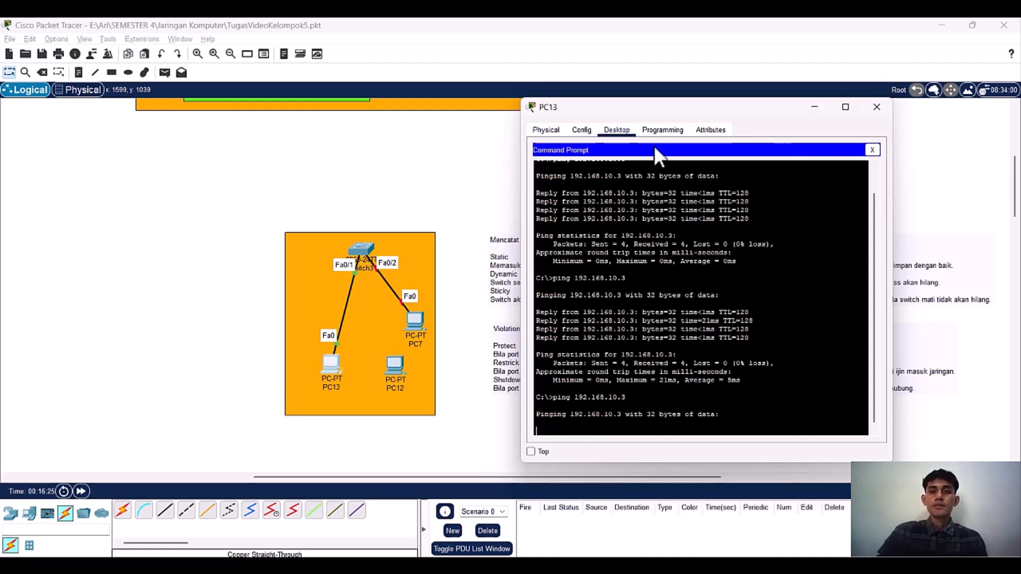
drag(668, 104, 662, 84)
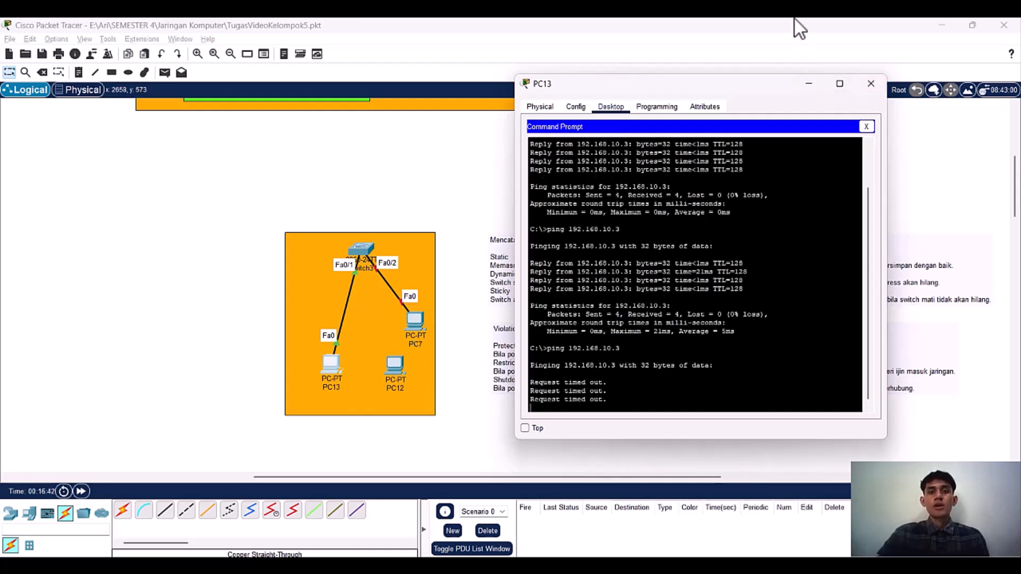
scroll(442, 188, down, 2)
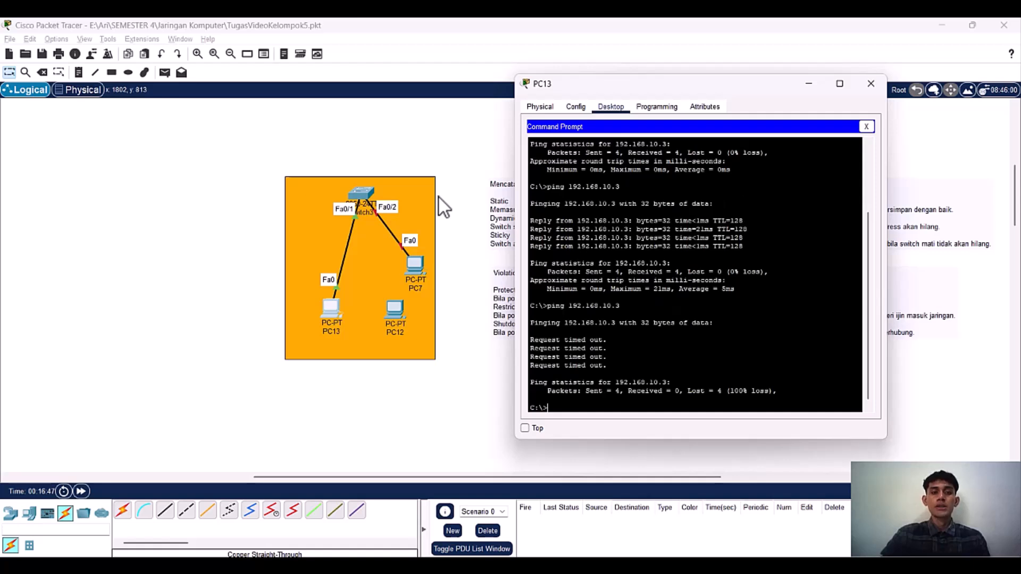
scroll(439, 198, up, 2)
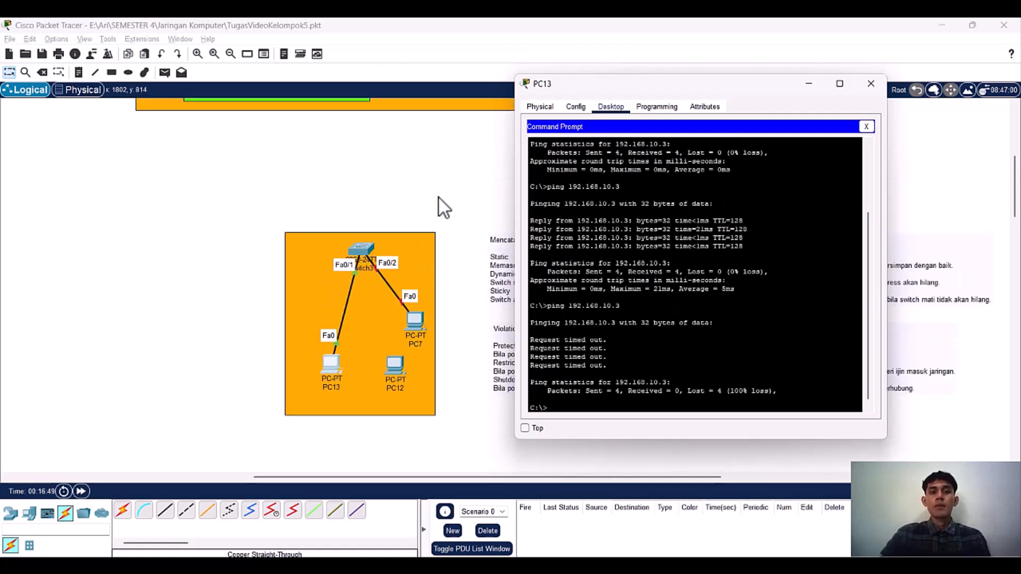
scroll(439, 198, down, 2)
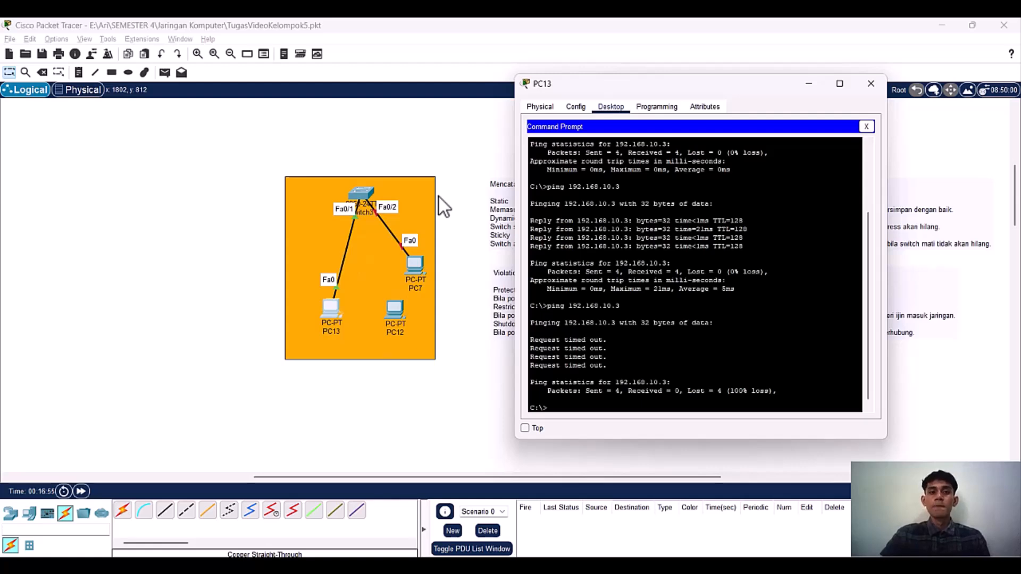
scroll(438, 194, up, 2)
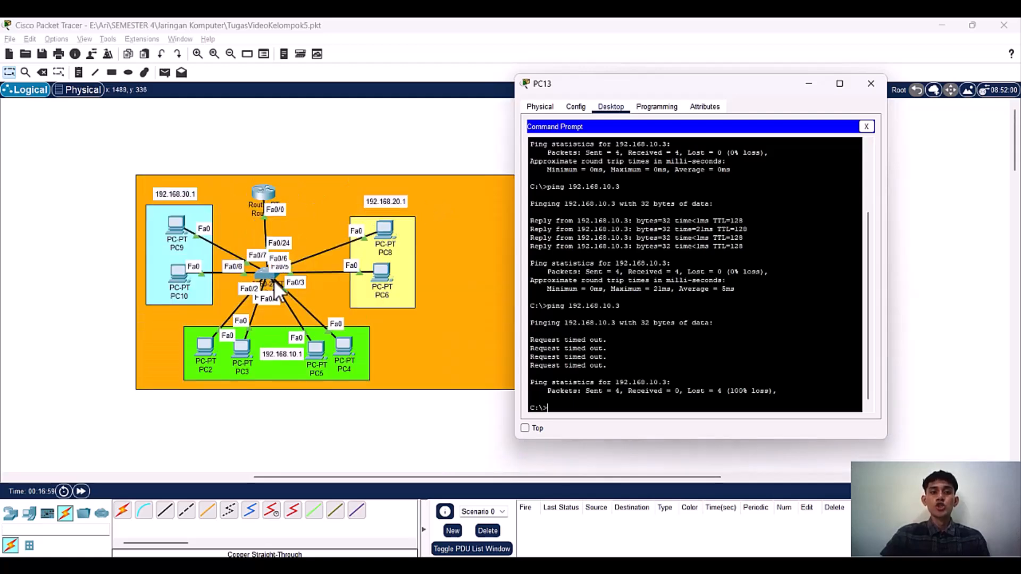
scroll(267, 273, down, 5)
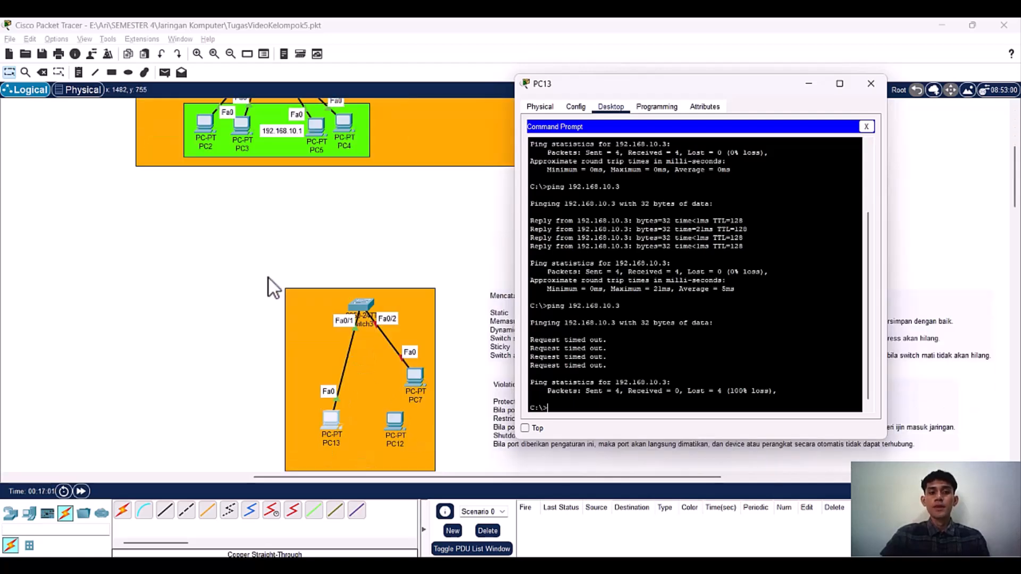